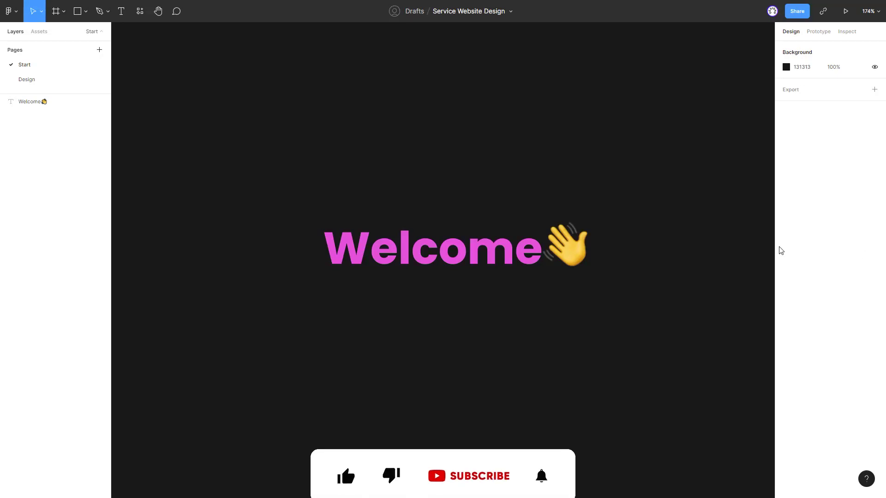
On the Design page, create a 1440×1024 frame from the Desktop preset.
click(45, 81)
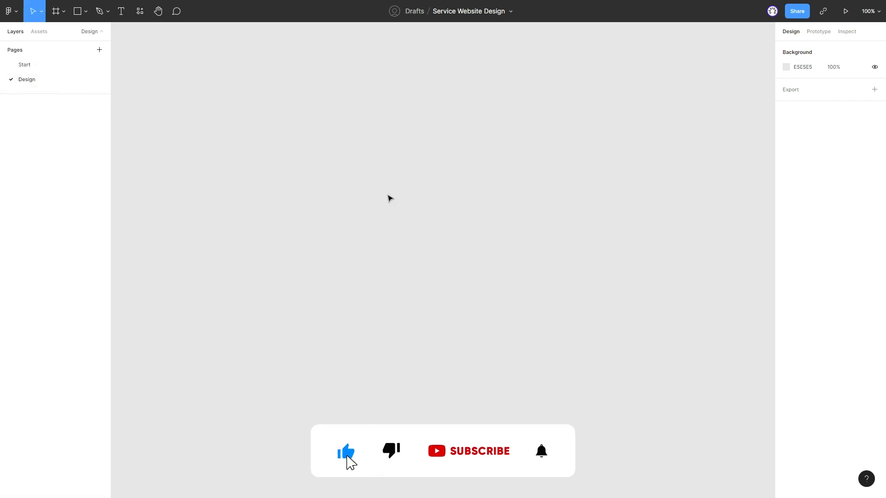
key(f)
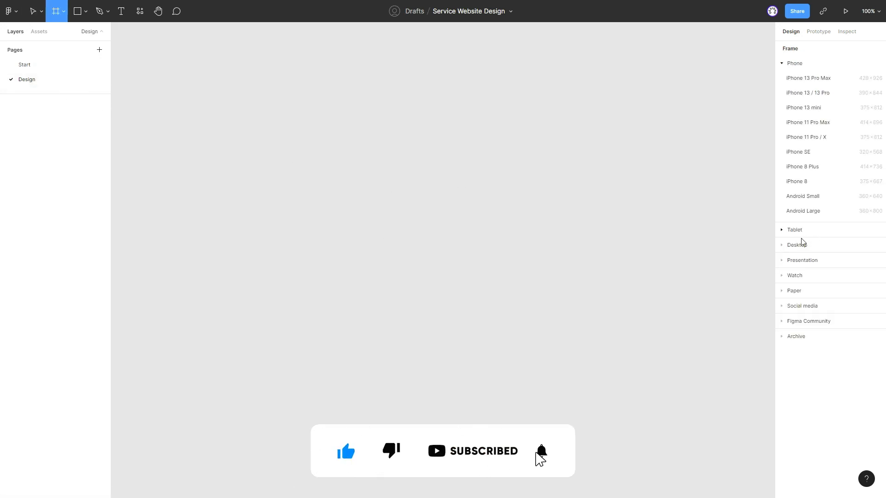
click(802, 242)
click(802, 141)
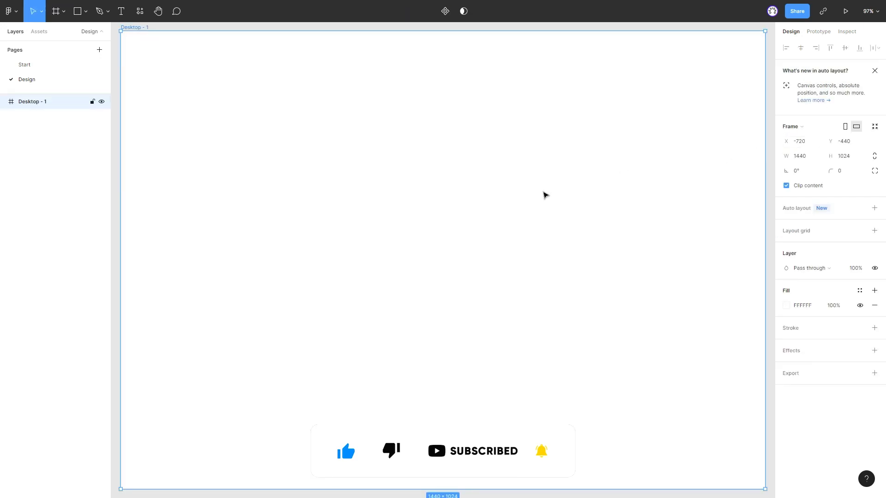
scroll(379, 174, down, 2)
scroll(379, 174, down, 4)
Rename the new frame to 'Desktop' and select it.
click(303, 69)
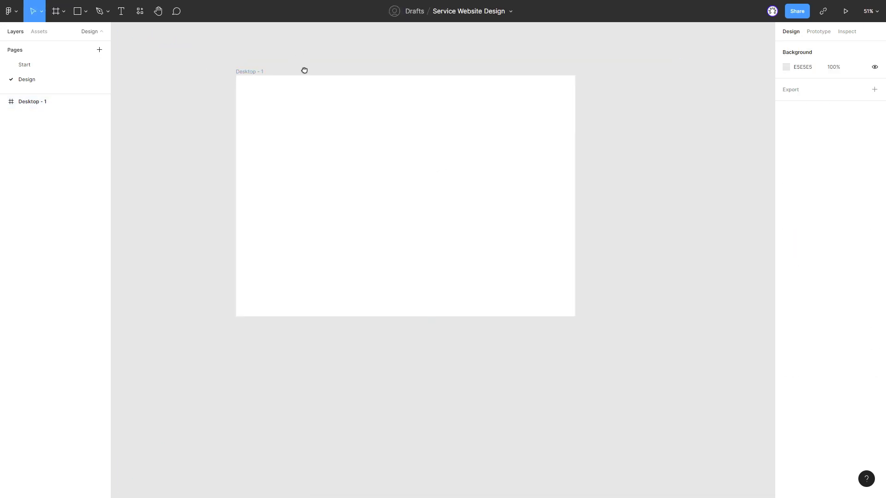
double_click(259, 99)
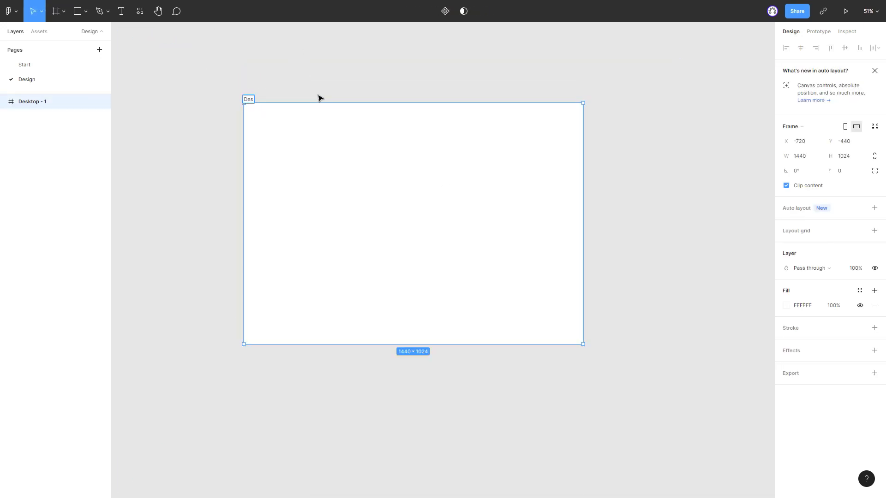
click(341, 89)
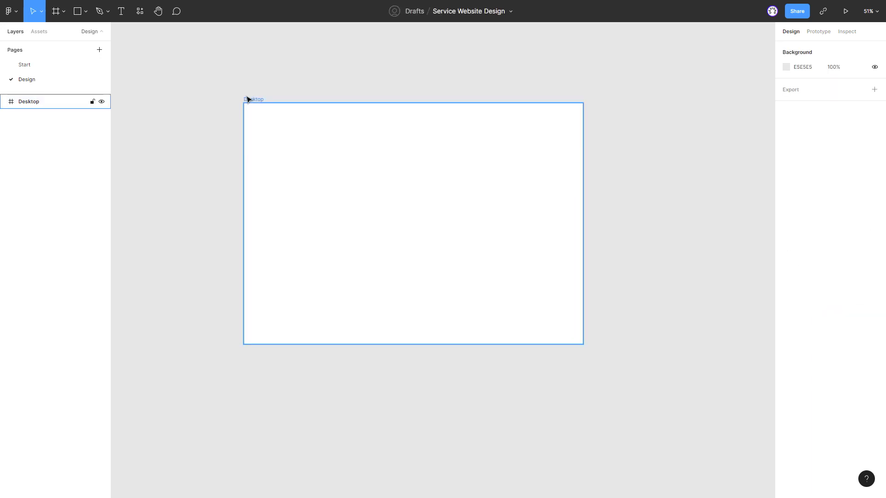
click(256, 99)
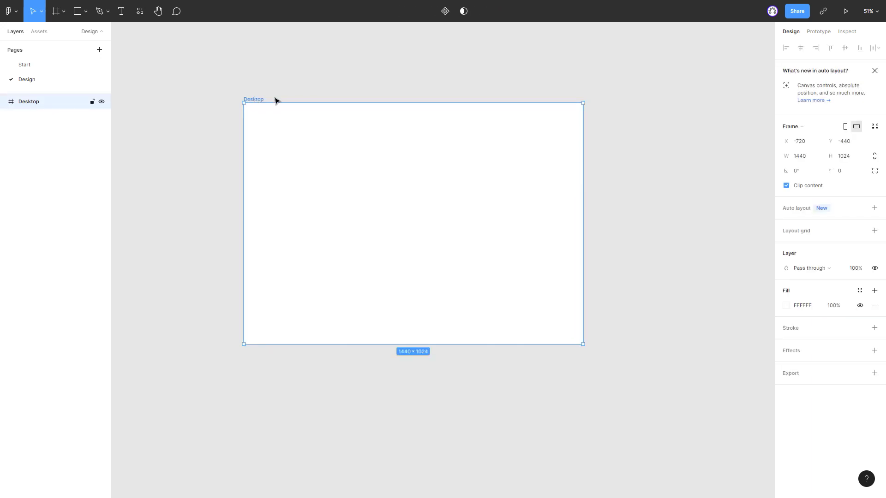
Give the Desktop frame a Columns layout grid: count 12, margin 140, gutter 24.
click(802, 232)
click(787, 245)
click(683, 248)
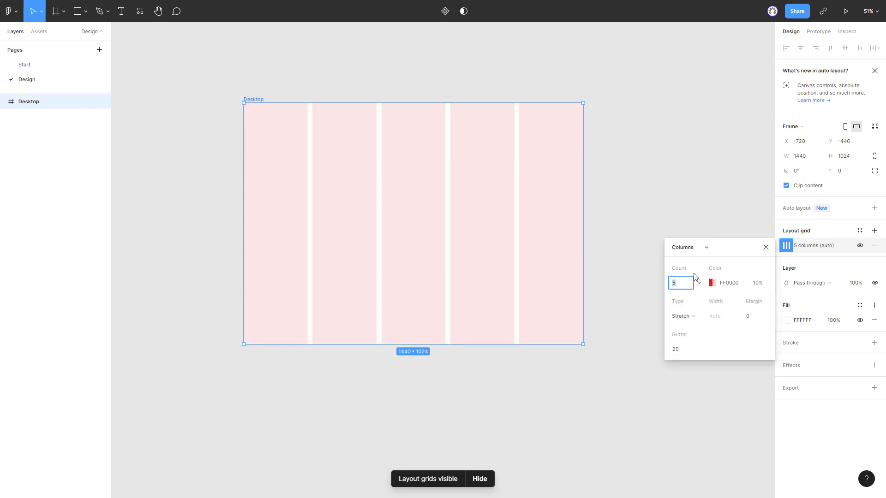
text(2)
key(Return)
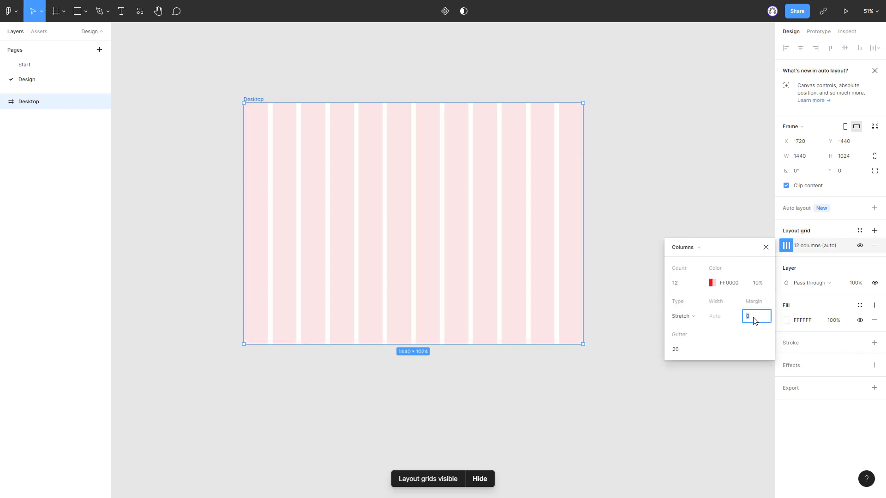
text(140)
click(693, 350)
text(24)
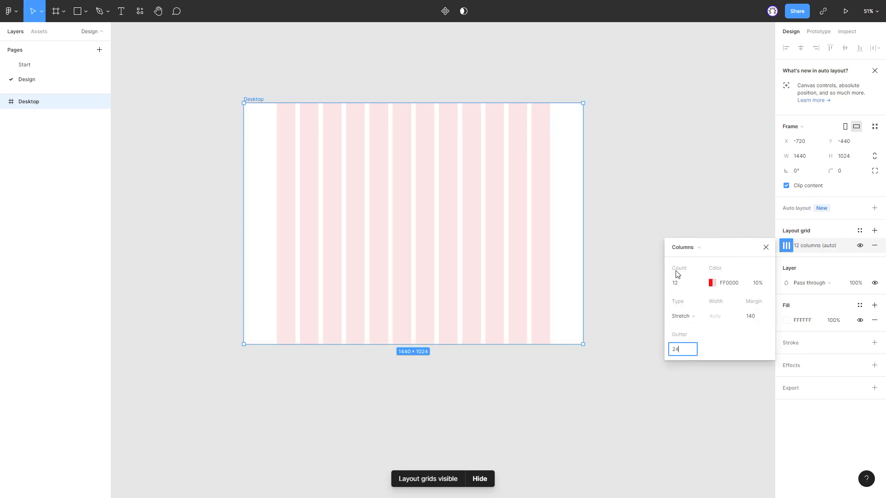
click(649, 203)
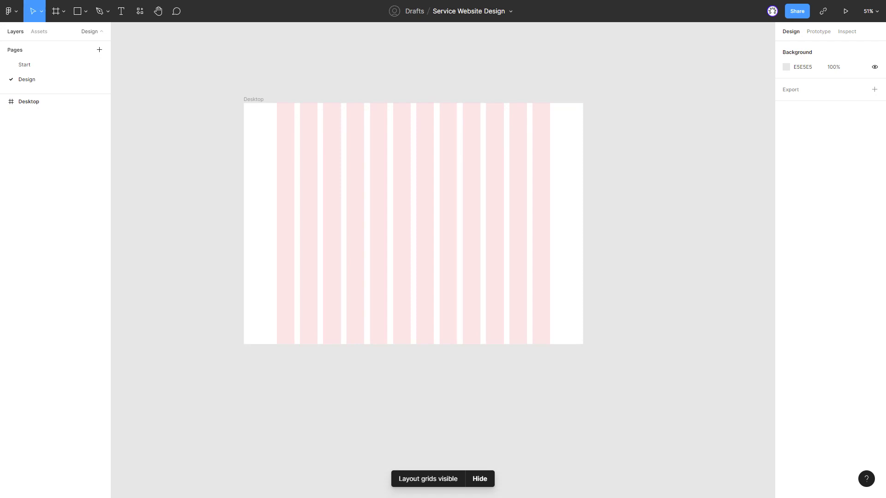
scroll(301, 122, up, 2)
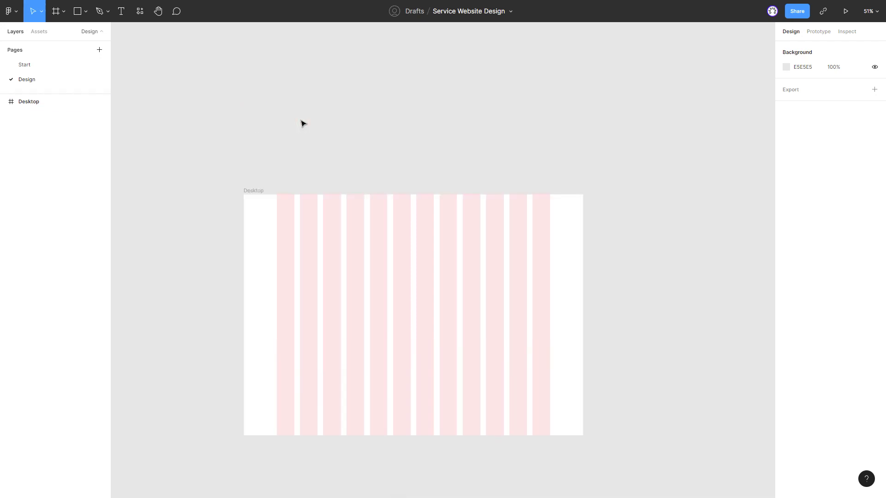
scroll(275, 145, up, 2)
scroll(297, 179, up, 1)
scroll(322, 186, up, 1)
Paste the colors swatch group and position it above the Desktop frame.
key(ctrl+v)
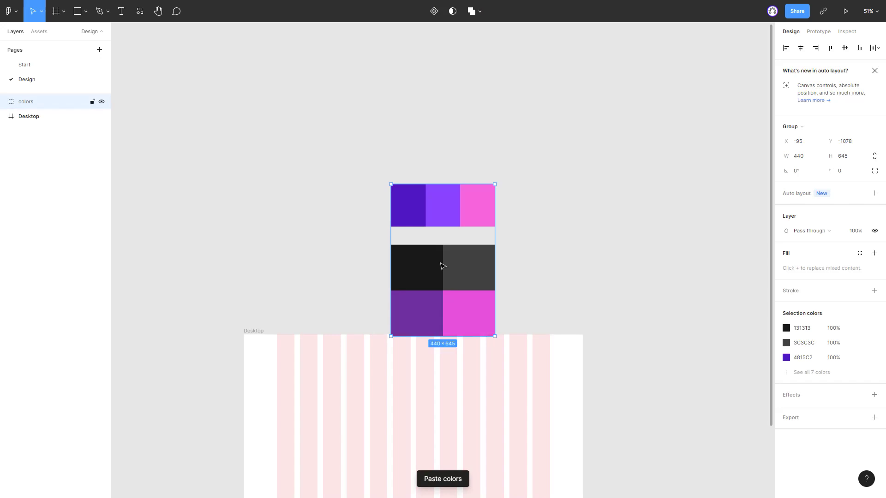
mouse_move(443, 266)
mouse_down()
mouse_move(292, 195)
mouse_move(297, 205)
mouse_up()
click(394, 152)
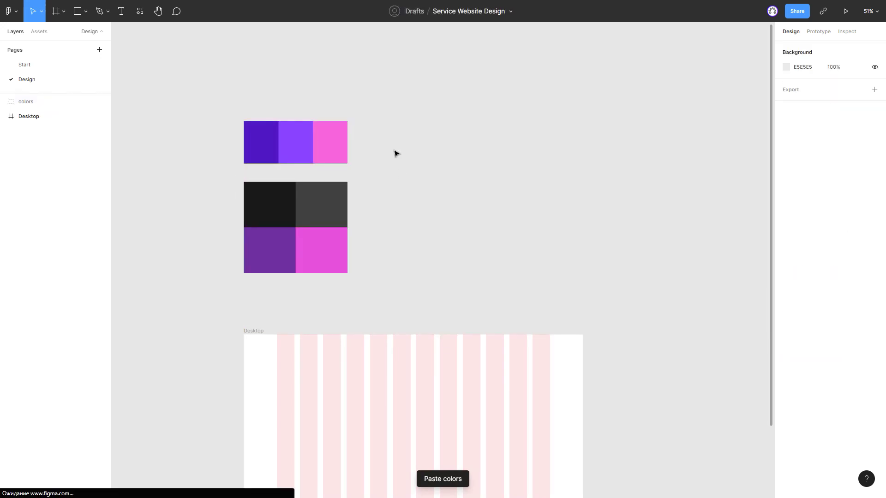
scroll(383, 231, down, 1)
scroll(368, 300, up, 3)
scroll(466, 176, down, 5)
scroll(464, 178, up, 1)
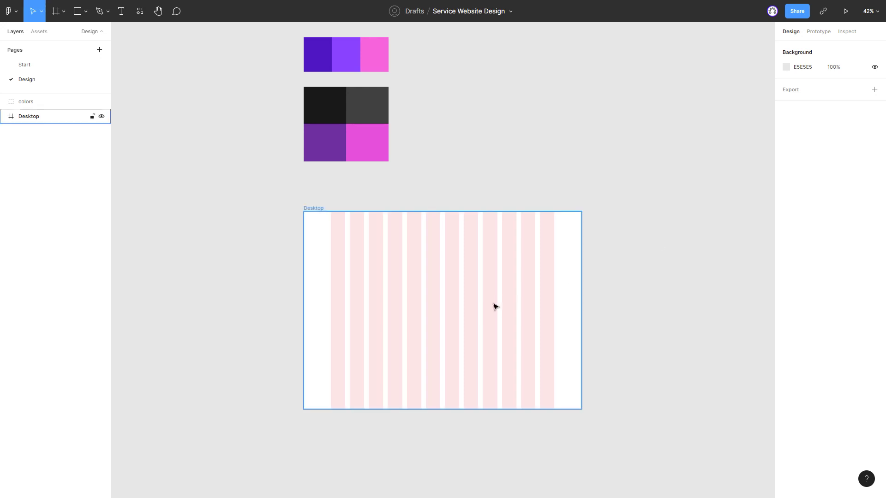
Drag the Desktop frame's bottom edge down to make the frame taller.
click(455, 272)
scroll(369, 264, up, 1)
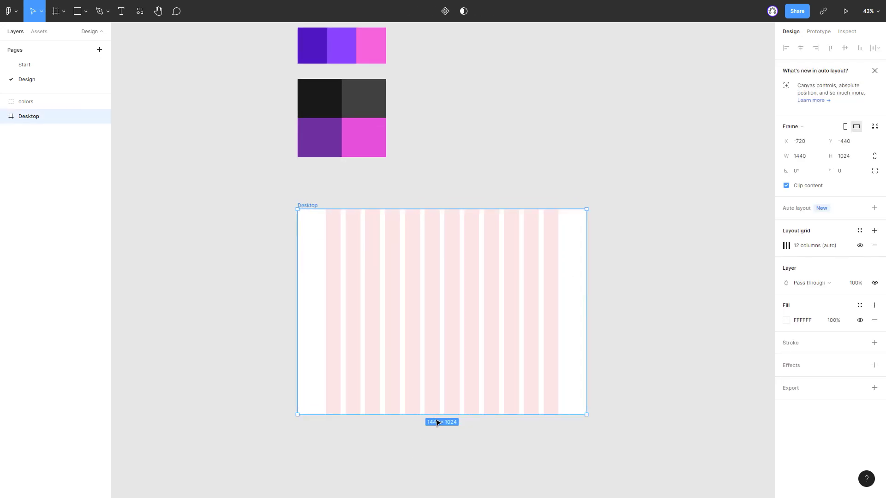
drag(437, 419, 437, 491)
scroll(647, 214, down, 2)
click(647, 213)
scroll(424, 180, up, 1)
scroll(460, 190, up, 1)
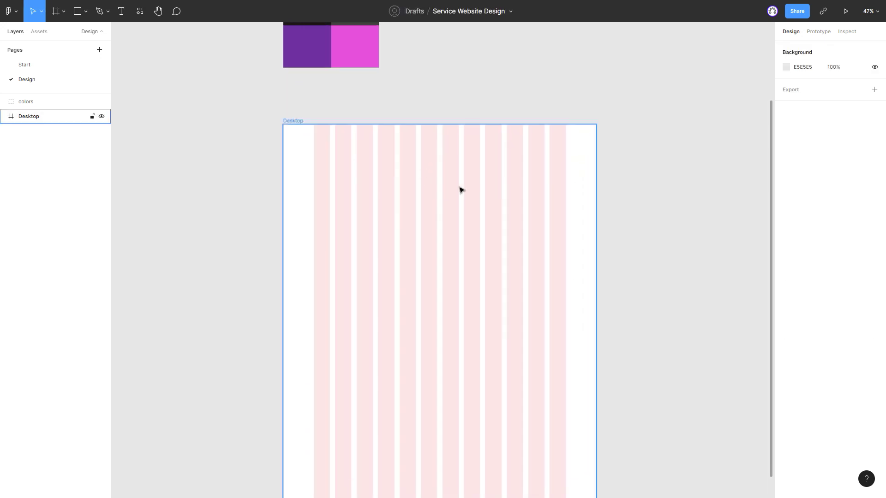
Draw a full-width rectangle across the Desktop frame's top with height 700.
key(r)
drag(284, 125, 598, 190)
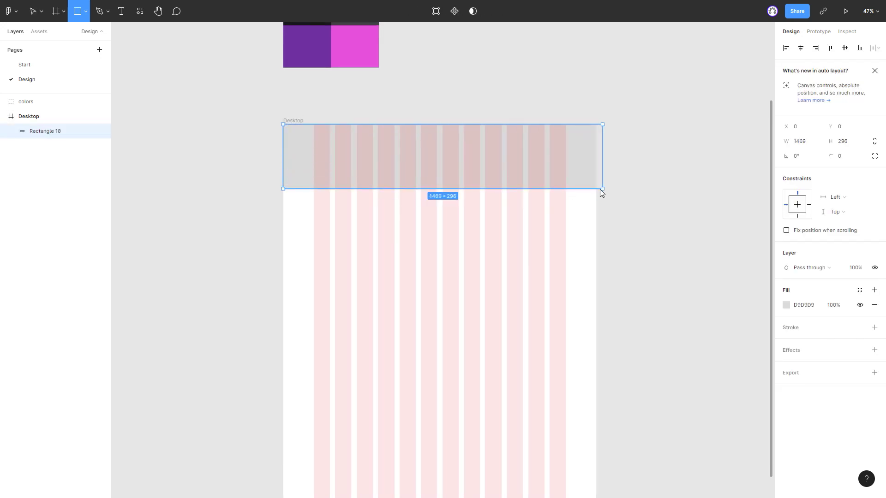
click(847, 145)
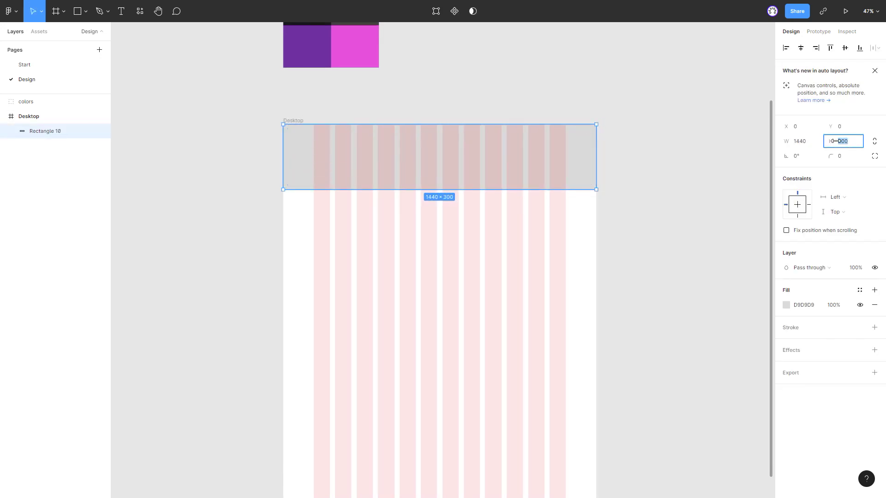
key(Return)
click(678, 217)
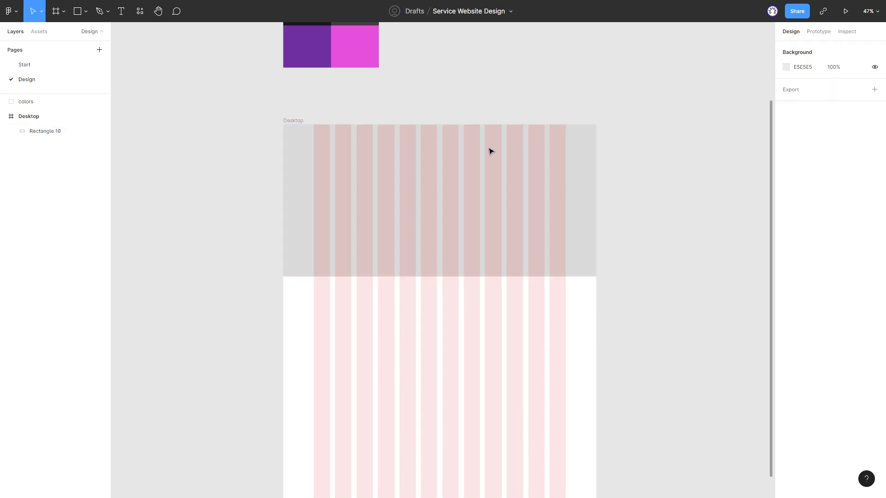
key(ctrl+shift+4)
scroll(403, 119, up, 2)
scroll(370, 124, up, 3)
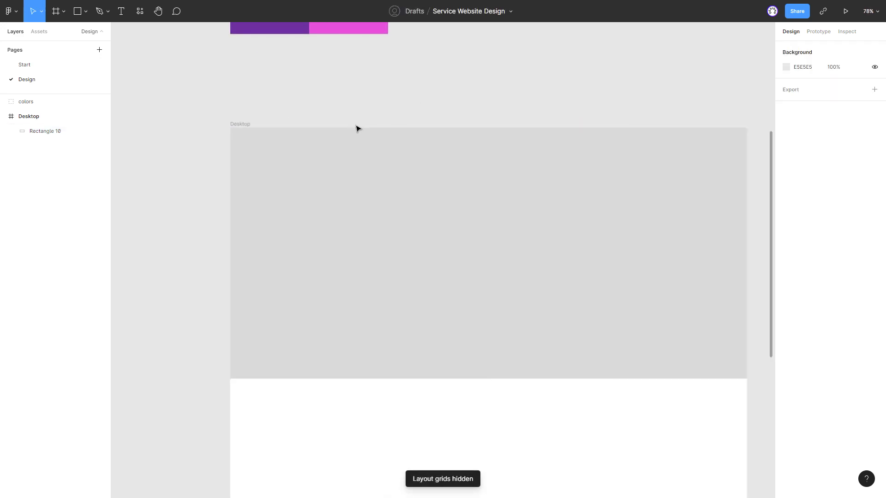
scroll(358, 127, up, 3)
key(ctrl+shift+4)
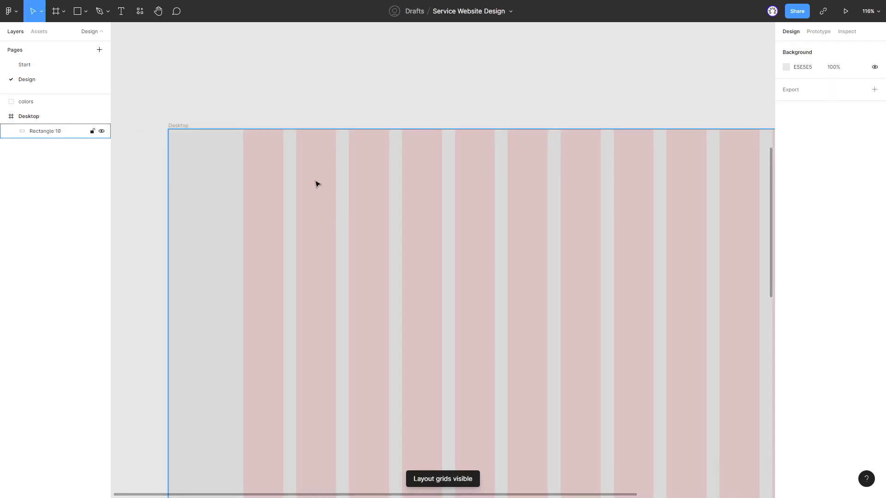
Draw a small 32×32 circle near the frame's top-left corner.
key(o)
drag(243, 145, 272, 167)
scroll(262, 159, up, 3)
scroll(266, 166, up, 3)
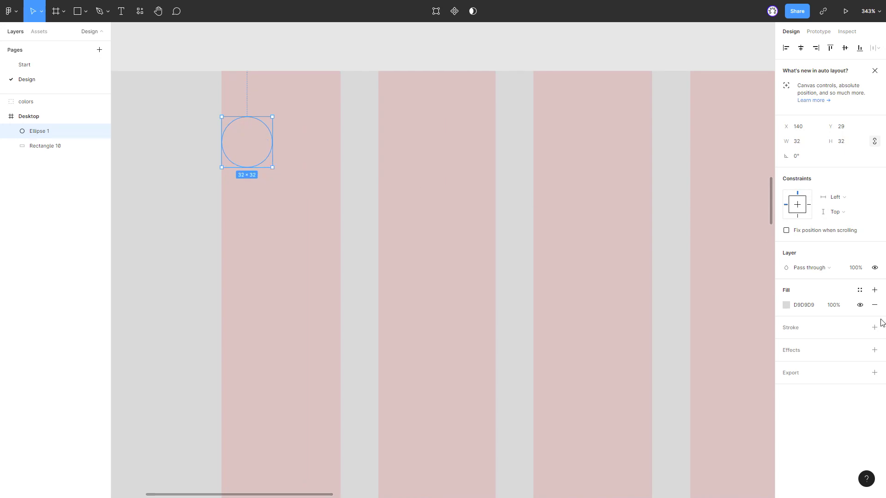
Fill the circle with a dark document colour and add 'Circlem' text beside it.
click(786, 307)
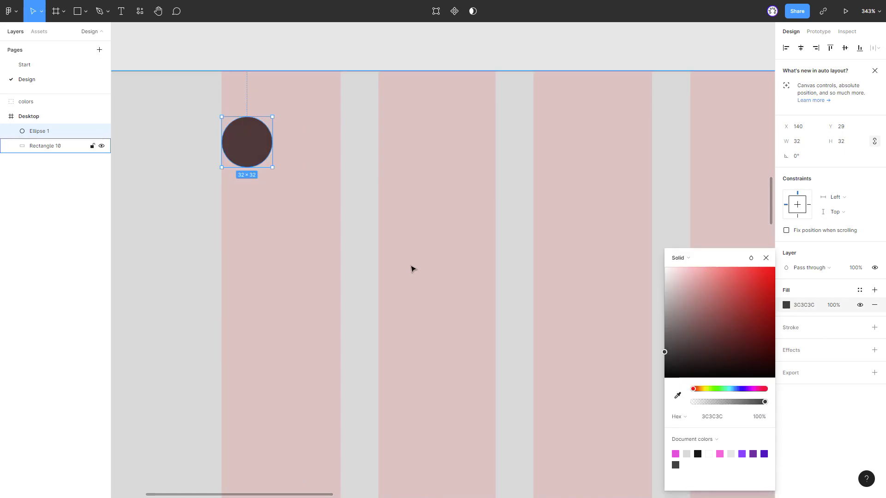
click(314, 248)
scroll(315, 248, down, 1)
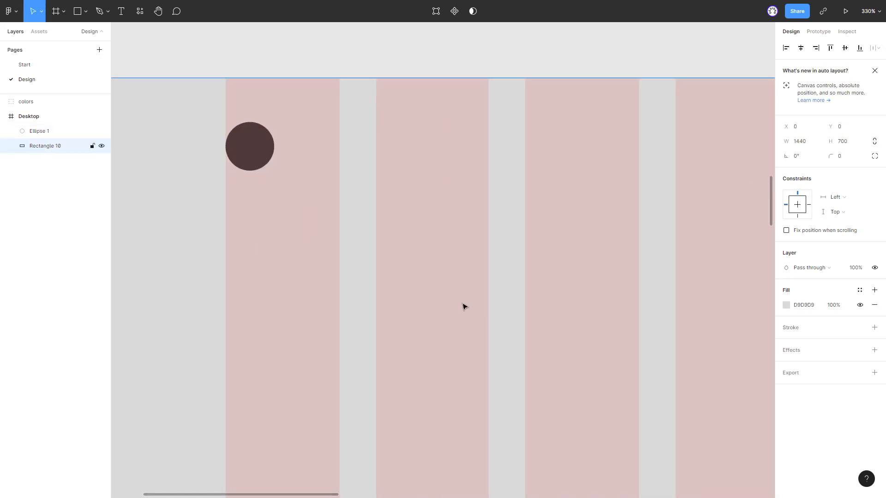
key(t)
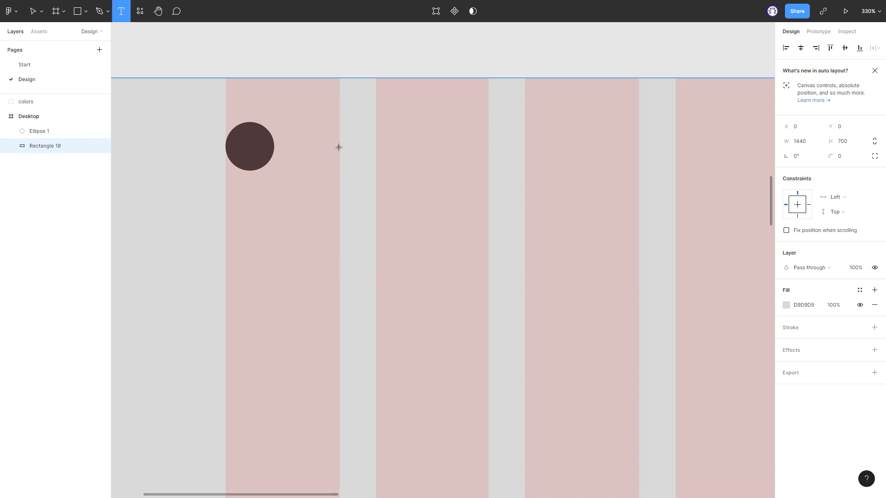
click(339, 148)
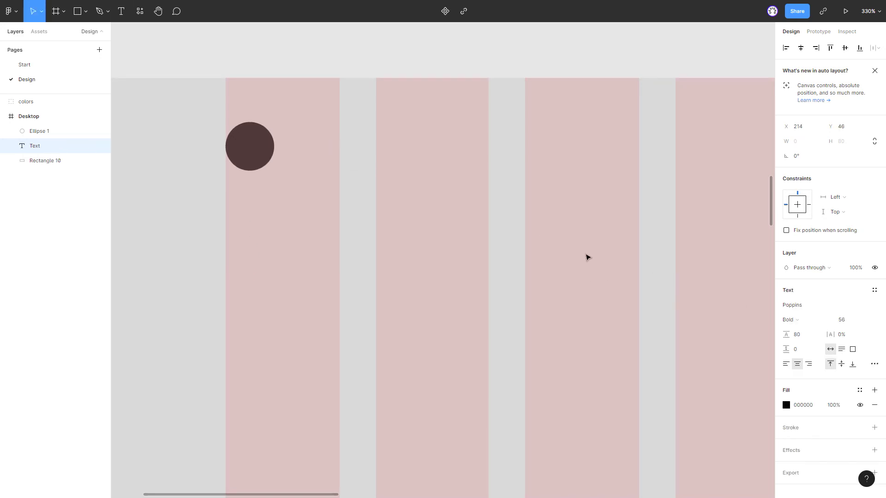
text(Circ)
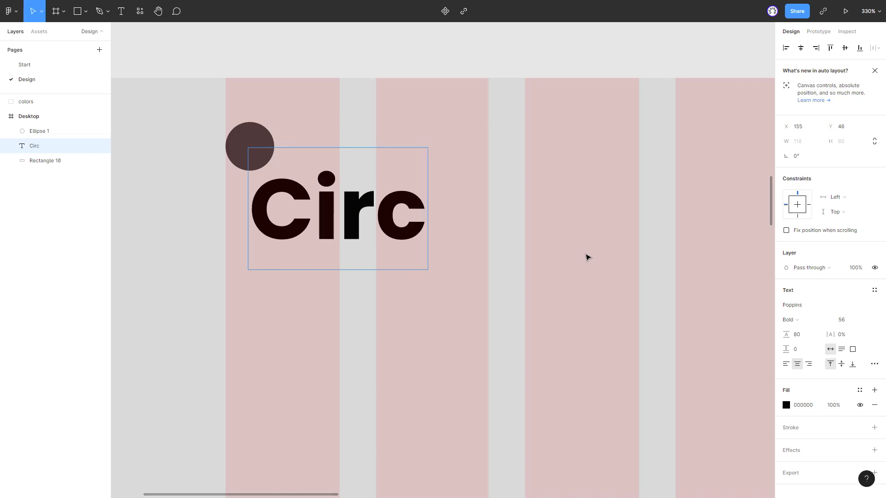
text(lem)
key(Escape)
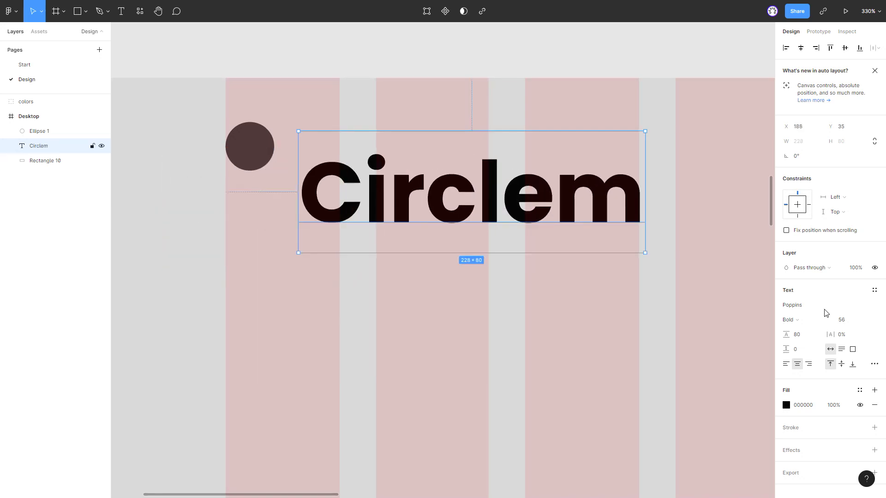
Style the Circlem text at size 22, line height 32, SemiBold weight.
click(842, 320)
text(22)
click(647, 337)
click(470, 192)
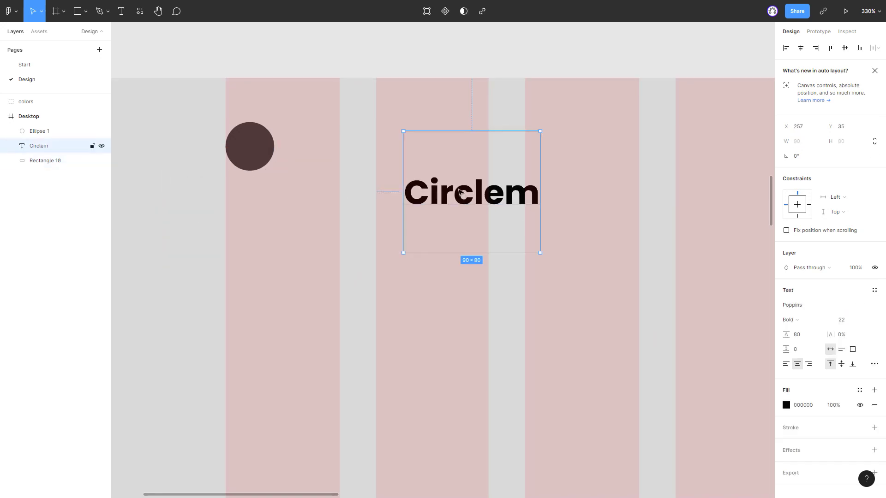
click(809, 340)
text(32)
click(502, 184)
click(526, 175)
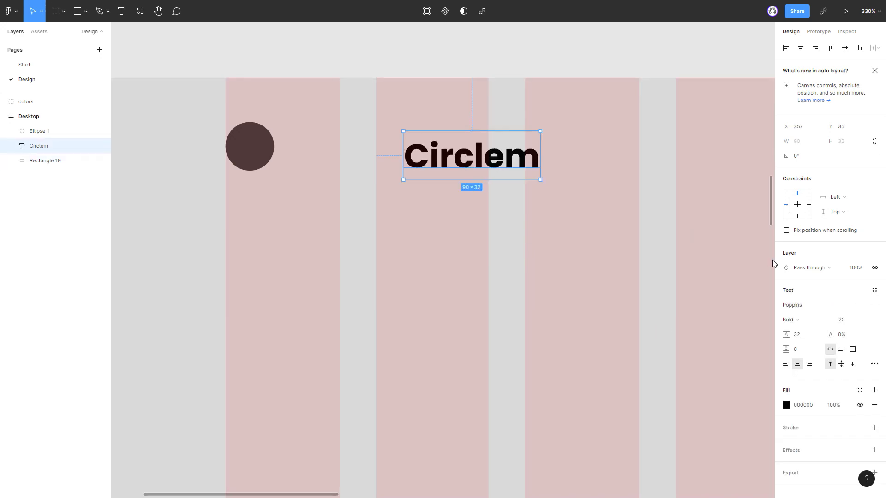
click(810, 319)
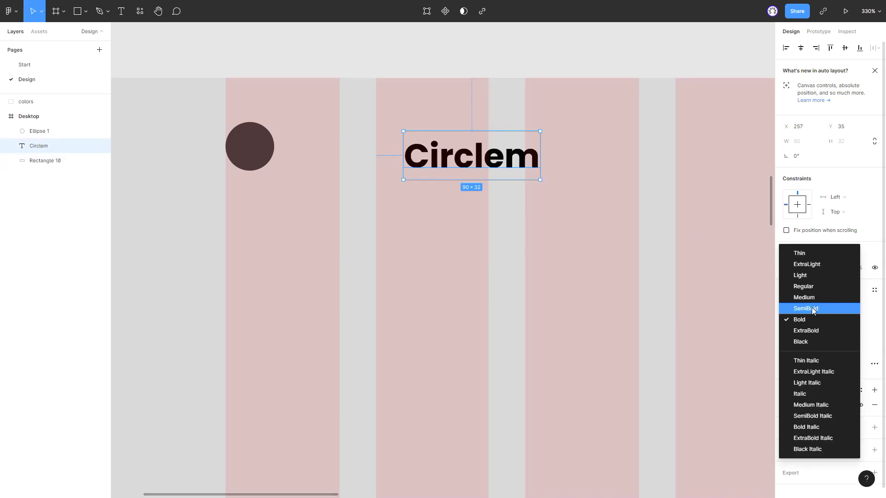
click(813, 307)
Place Circlem 12px right of the circle and rename the circle layer 'Ellipse'.
drag(480, 159, 329, 151)
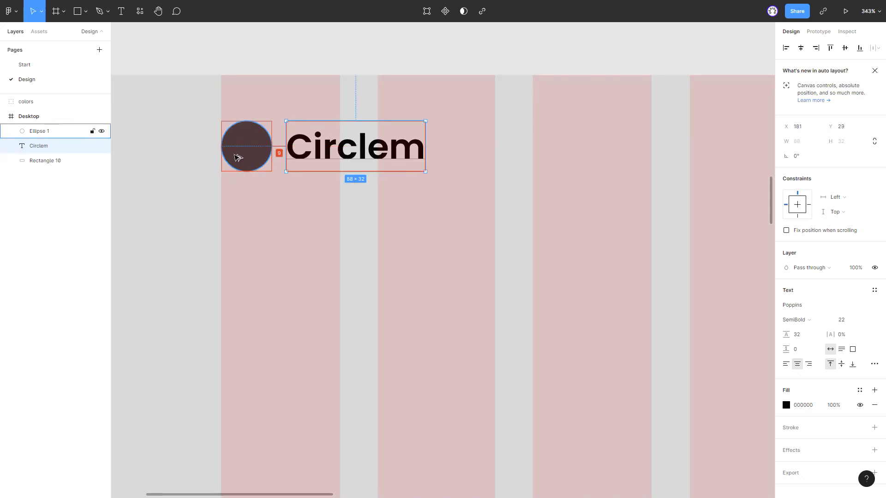
key(Right)
key(Right)
key(Right)
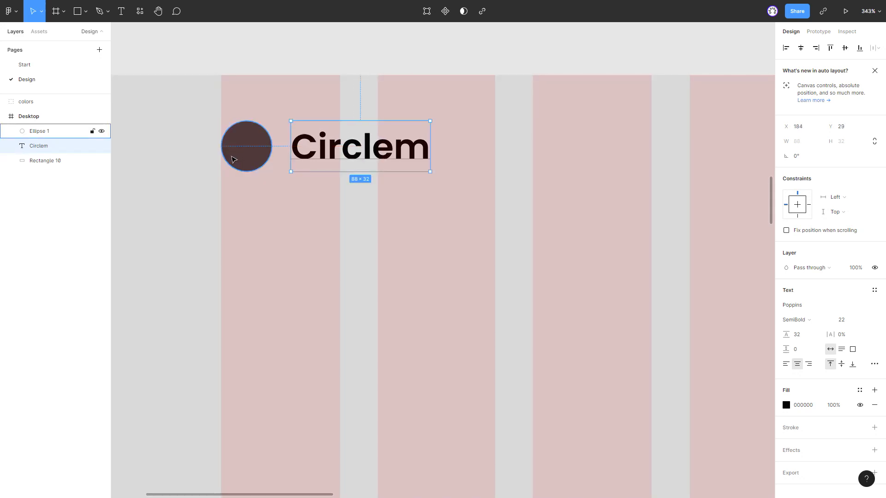
shift+click(234, 159)
double_click(51, 133)
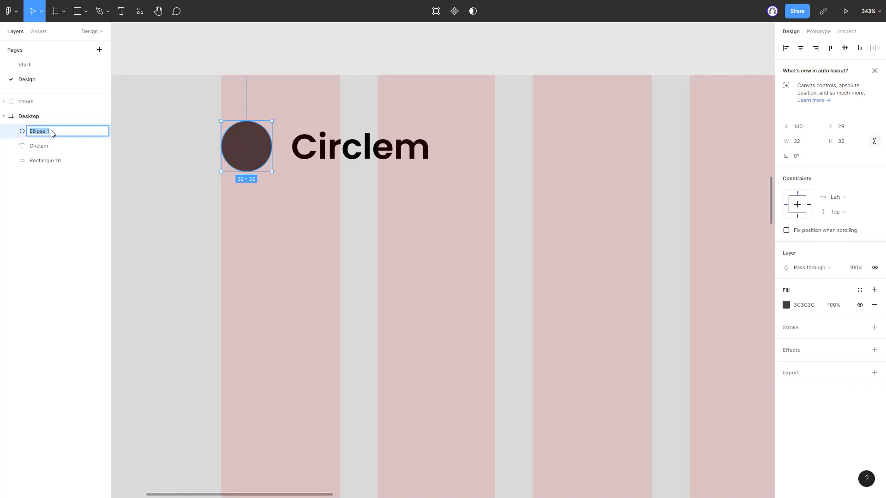
key(BackSpace)
key(BackSpace)
key(Return)
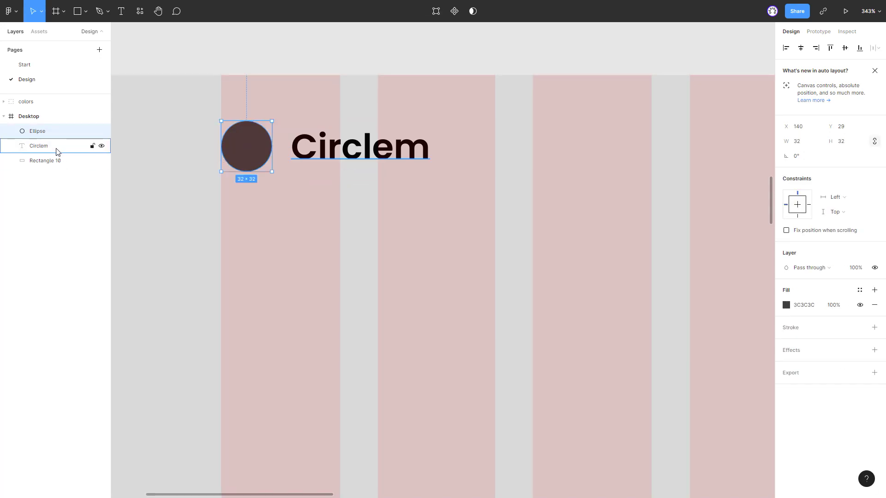
Group the circle and Circlem as 'logo' and rename Rectangle 10 to 'Rectangle'.
shift+click(56, 151)
key(ctrl+g)
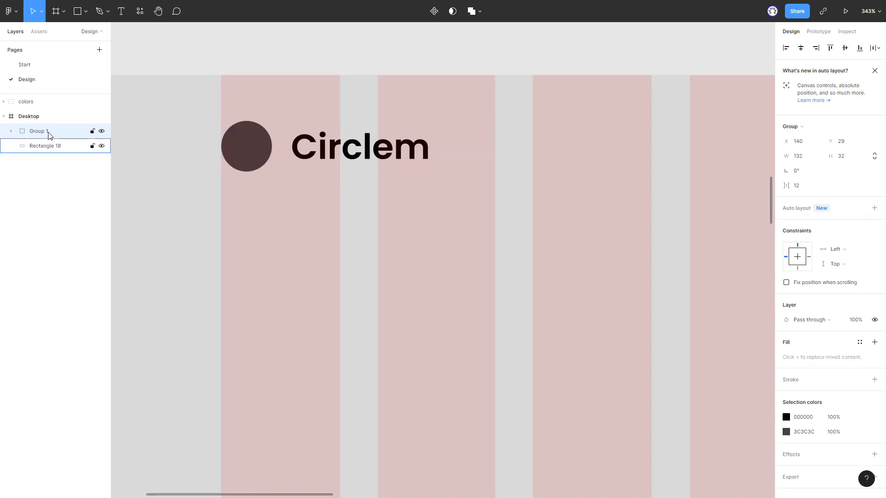
double_click(50, 133)
text(logo)
key(Return)
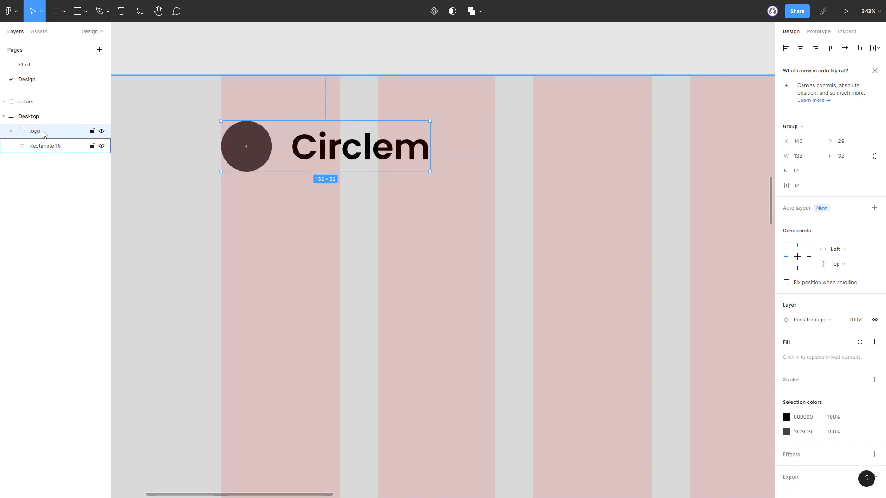
double_click(59, 147)
key(BackSpace)
key(BackSpace)
key(BackSpace)
key(Return)
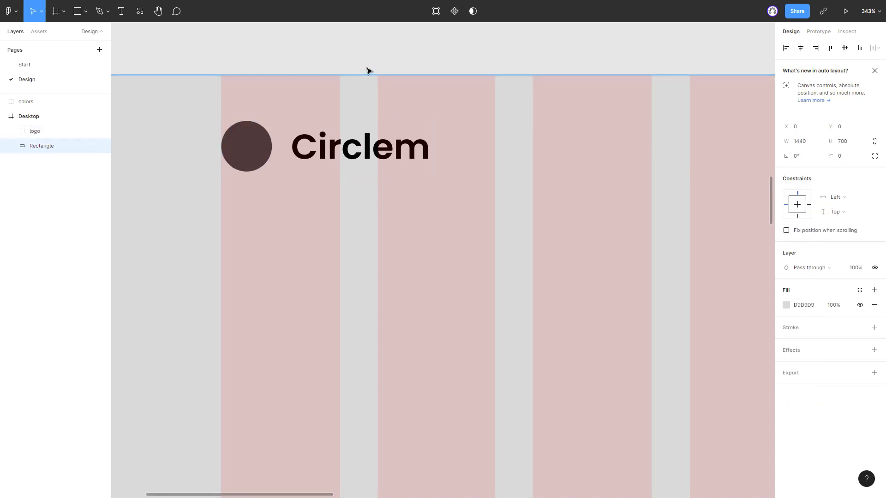
Select the background rectangle and the Circlem text inside the logo.
click(365, 71)
ctrl+scroll(300, 251, down, 2)
ctrl+scroll(302, 231, down, 3)
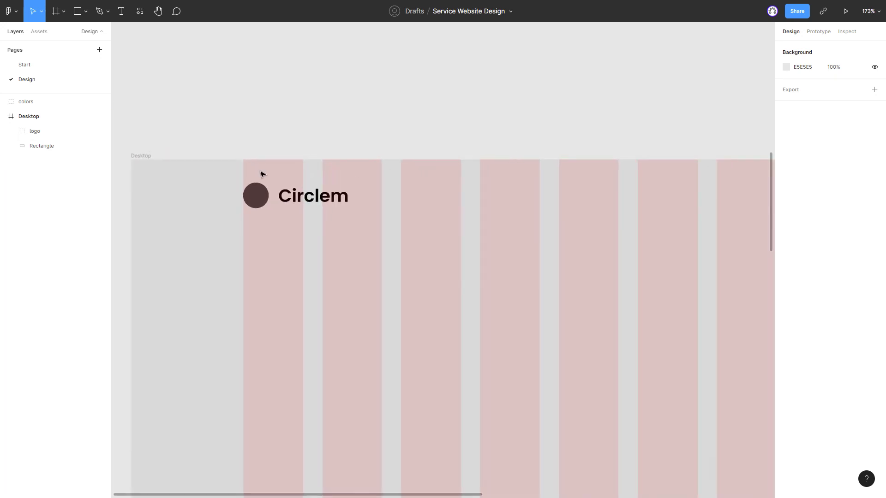
click(290, 204)
double_click(300, 191)
click(615, 245)
ctrl+scroll(615, 245, up, 3)
Paste a Circlem text copy into the nav area and retype it as 'Platform'.
key(ctrl+v)
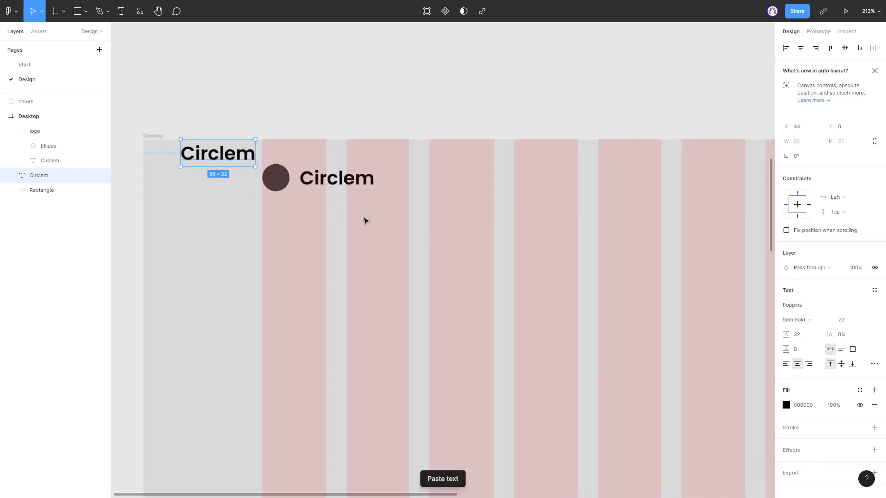
drag(255, 167, 555, 213)
text(P)
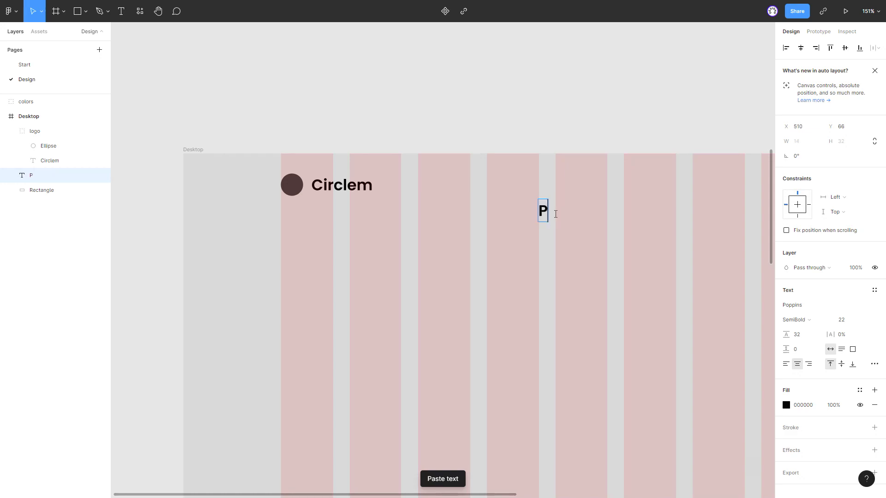
text(latform)
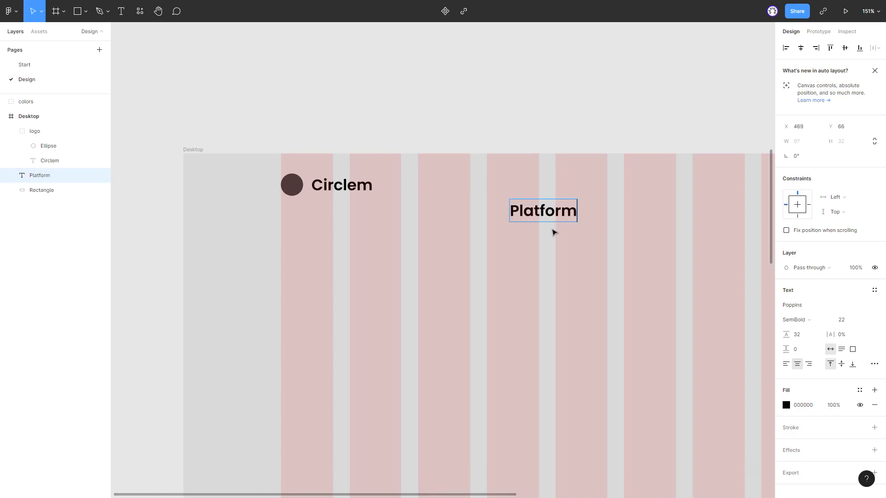
key(Escape)
ctrl+scroll(269, 230, down, 3)
ctrl+scroll(580, 223, up, 1)
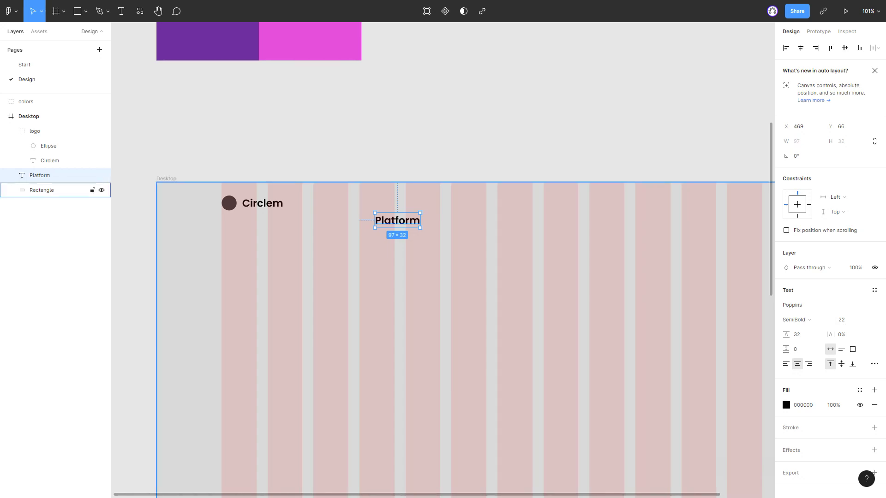
Make Platform 16px Medium with 24 line height and place a duplicate to its right.
click(842, 319)
text(16)
key(Return)
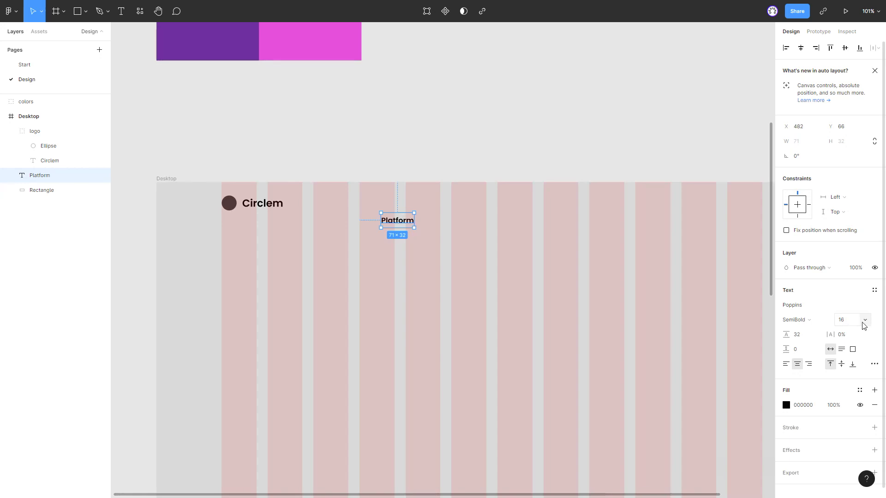
click(804, 340)
key(BackSpace)
text(4)
key(Return)
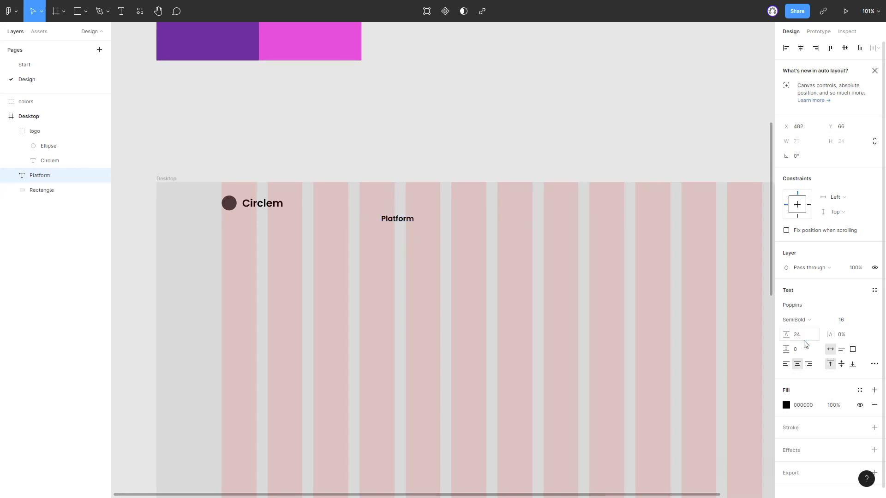
click(794, 320)
click(803, 305)
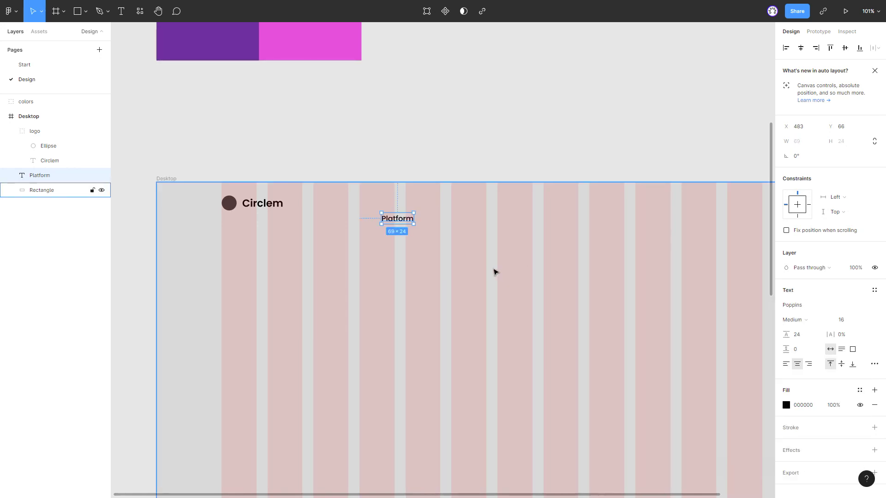
key(ctrl+d)
drag(401, 222, 444, 223)
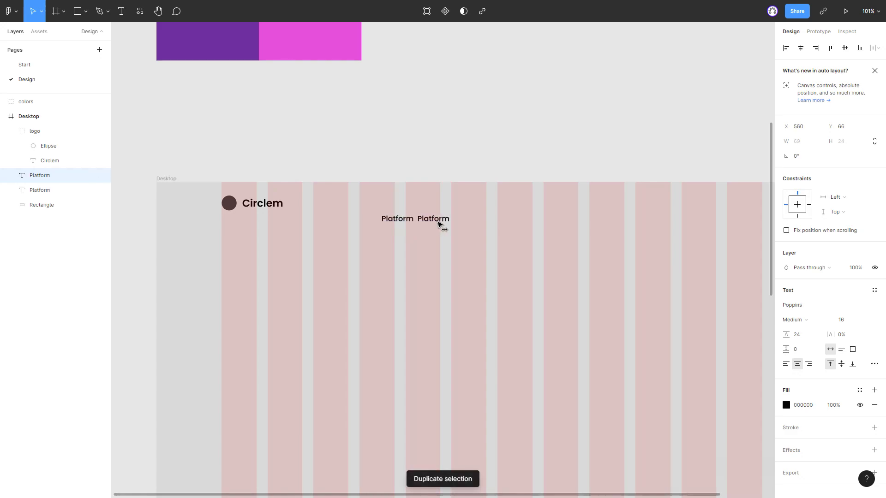
Wrap both Platform texts in an auto-layout frame named 'Frame' with 32 gap.
shift+click(410, 223)
right_click(410, 223)
click(443, 394)
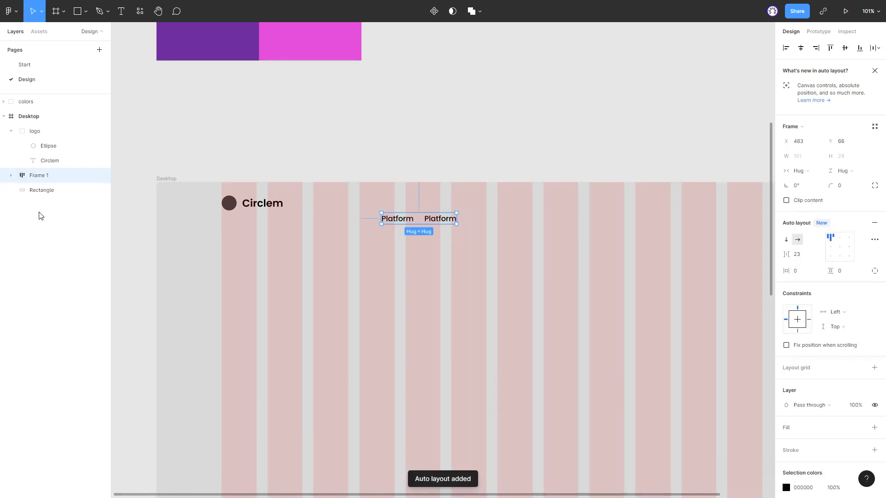
double_click(53, 178)
text(Frame)
key(Return)
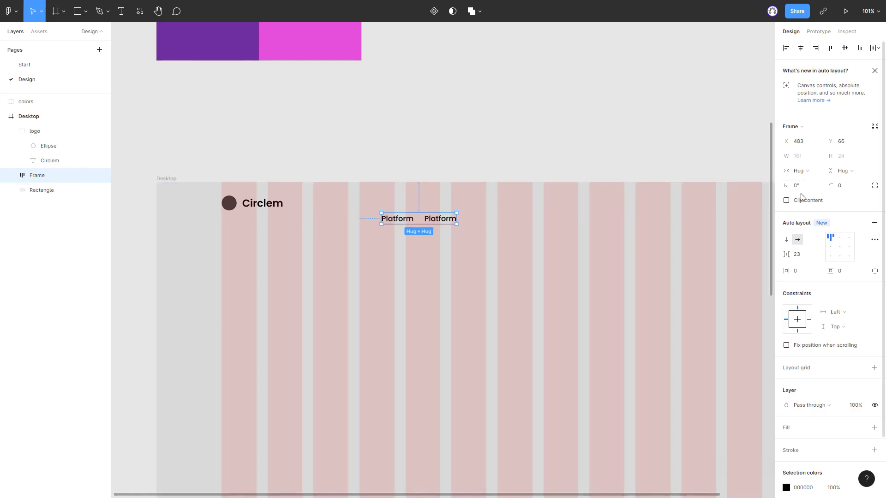
click(805, 260)
key(Return)
Retype the second link as Services and add duplicated Work and Team links.
click(530, 154)
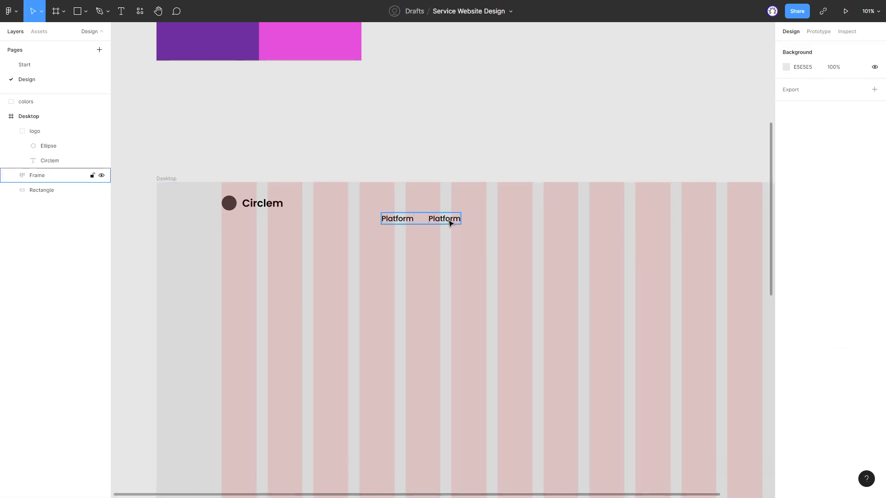
double_click(451, 222)
text(Services)
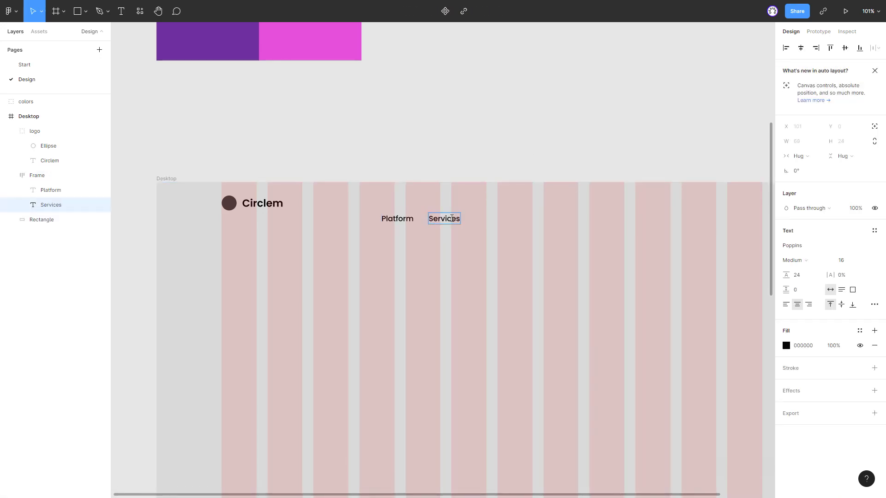
key(Escape)
key(ctrl+d)
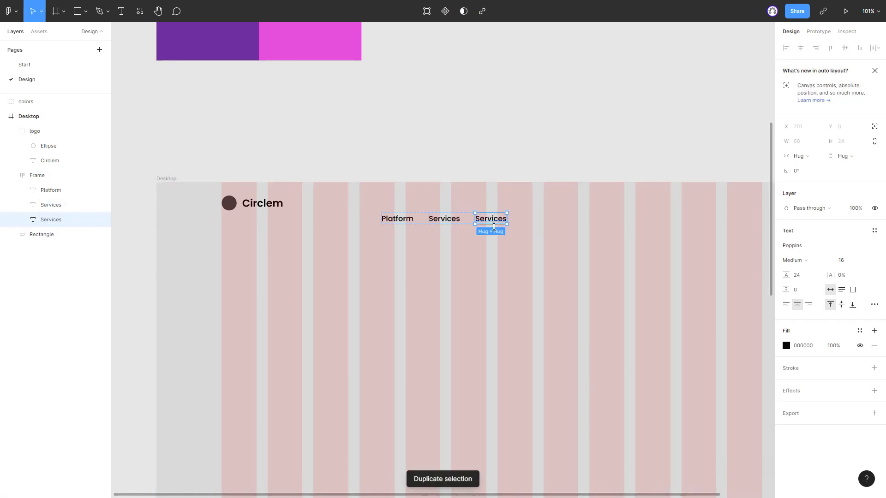
double_click(492, 221)
text(Wo)
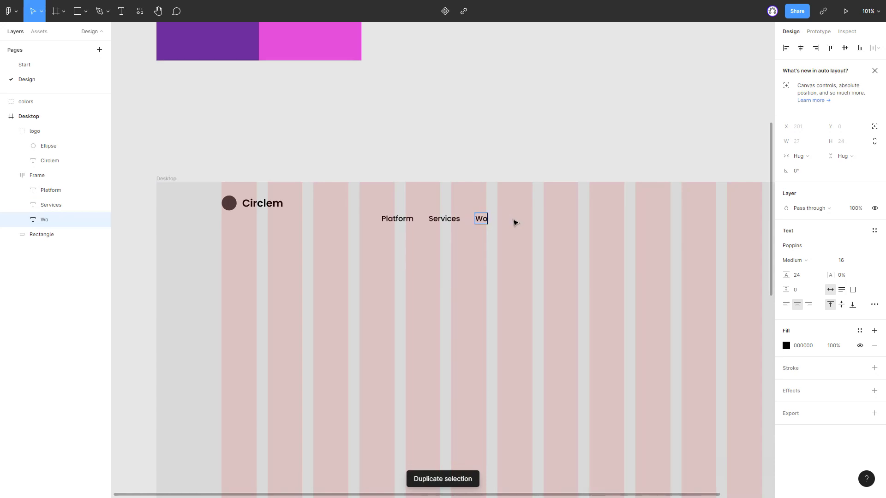
text(rk)
key(Escape)
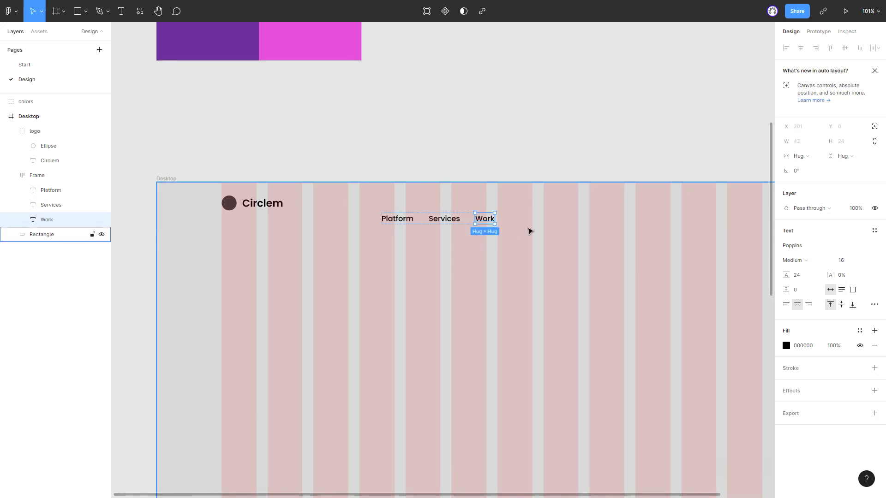
key(ctrl+d)
double_click(520, 220)
text(Team)
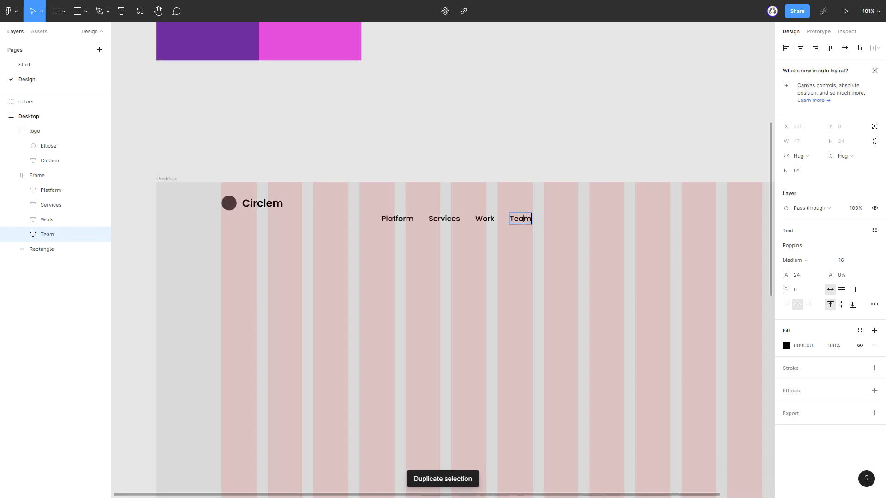
key(Escape)
Add a final duplicated link reading 'Contact' and select the nav row.
key(ctrl+d)
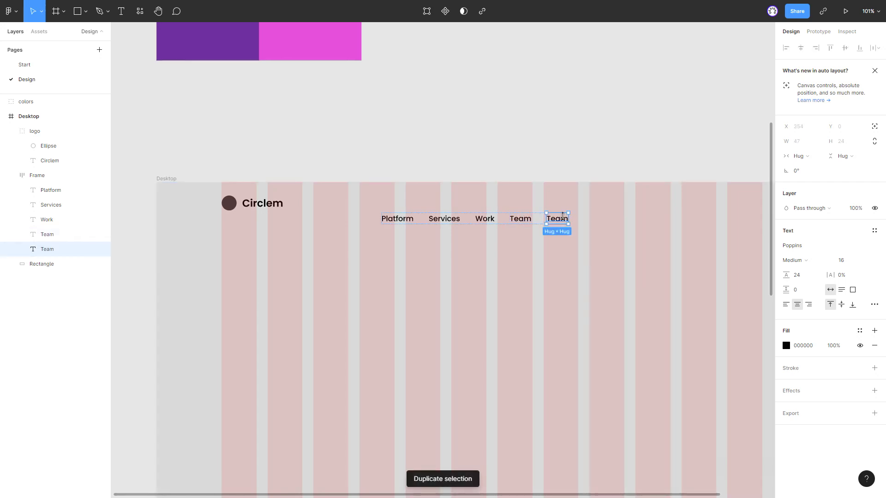
key(shift+c)
key(Return)
text(Con)
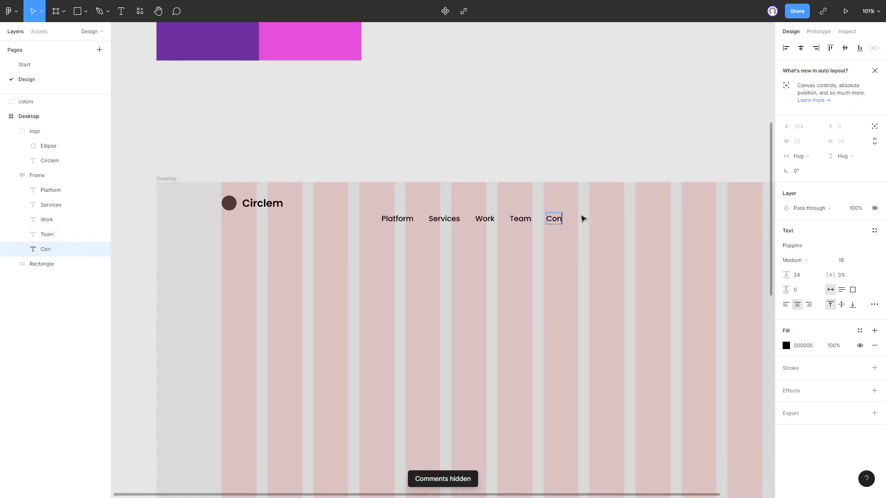
text(tent)
key(Escape)
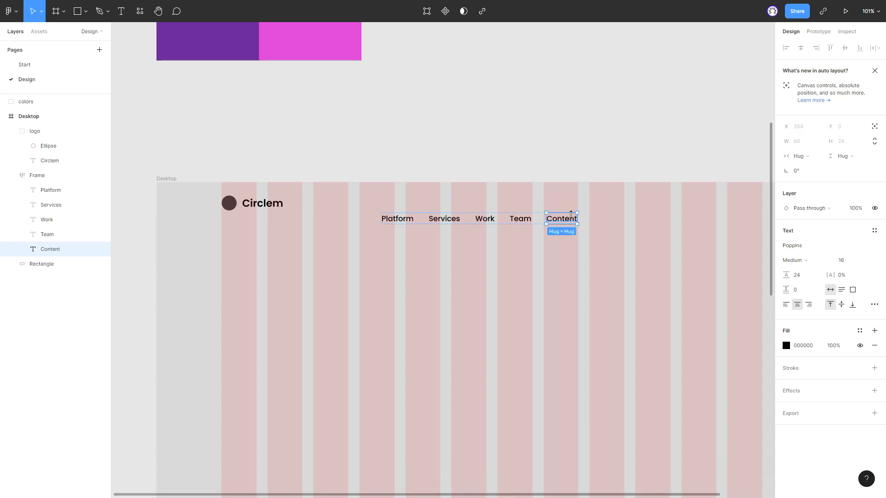
key(Return)
text(C)
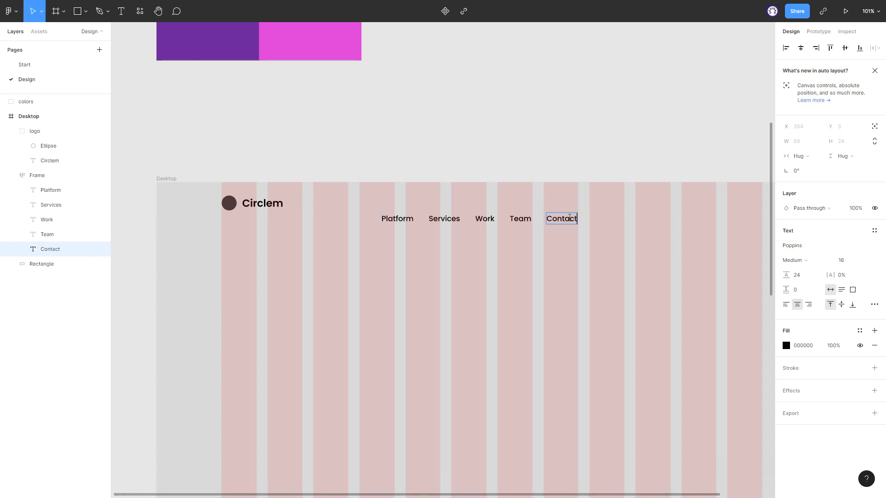
click(547, 182)
click(455, 222)
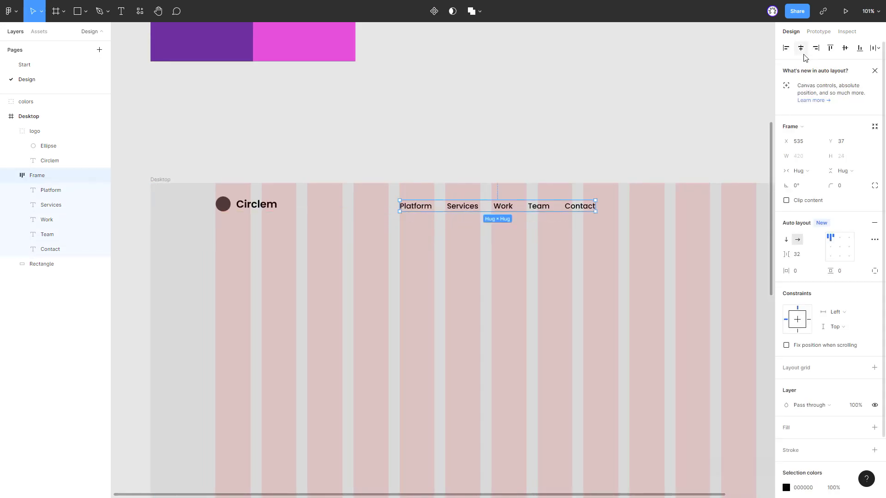
scroll(310, 254, down, 3)
Paste the Contact text right of the nav links and retype it as 'Log in'.
click(600, 224)
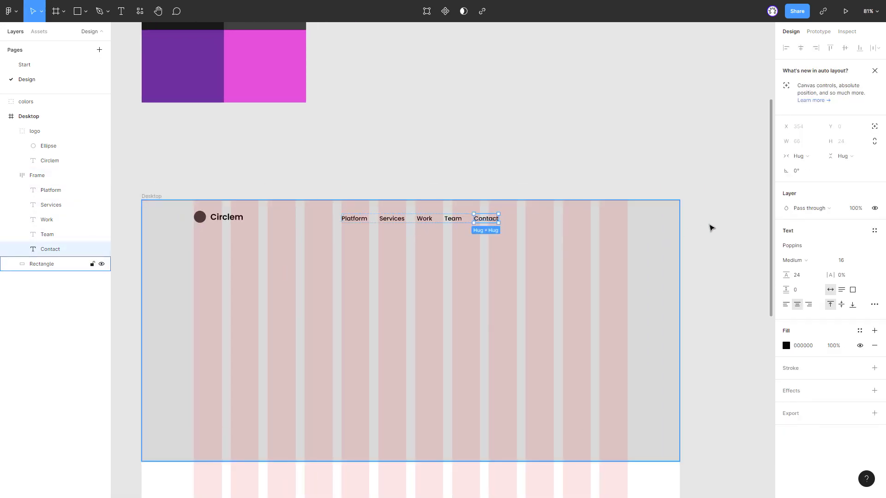
scroll(697, 224, up, 4)
key(ctrl+v)
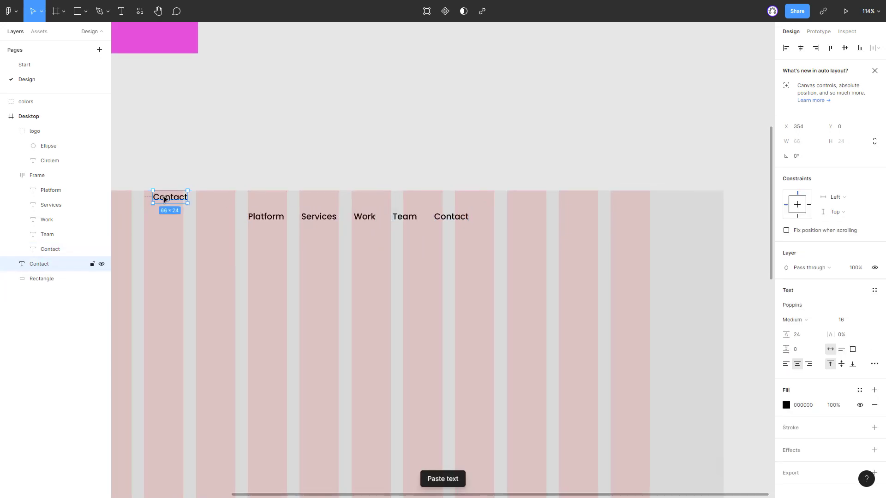
mouse_move(165, 199)
mouse_down()
mouse_move(587, 217)
mouse_move(570, 216)
mouse_up()
double_click(571, 217)
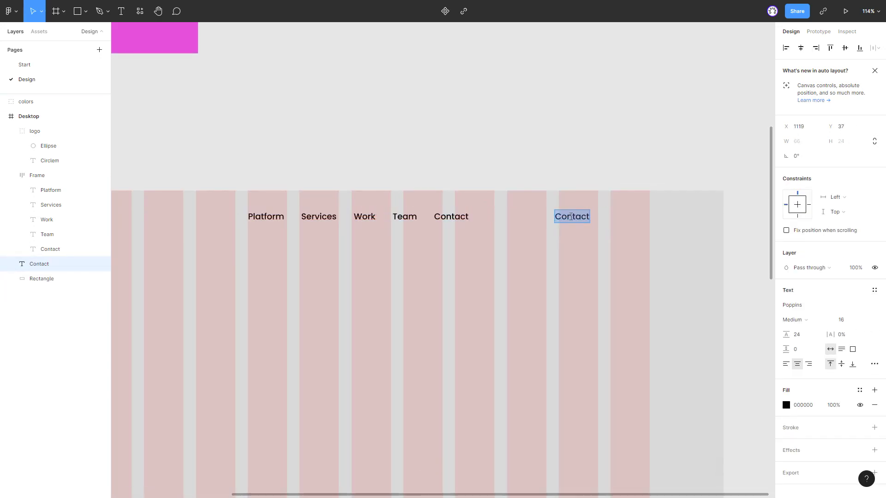
text(Log in)
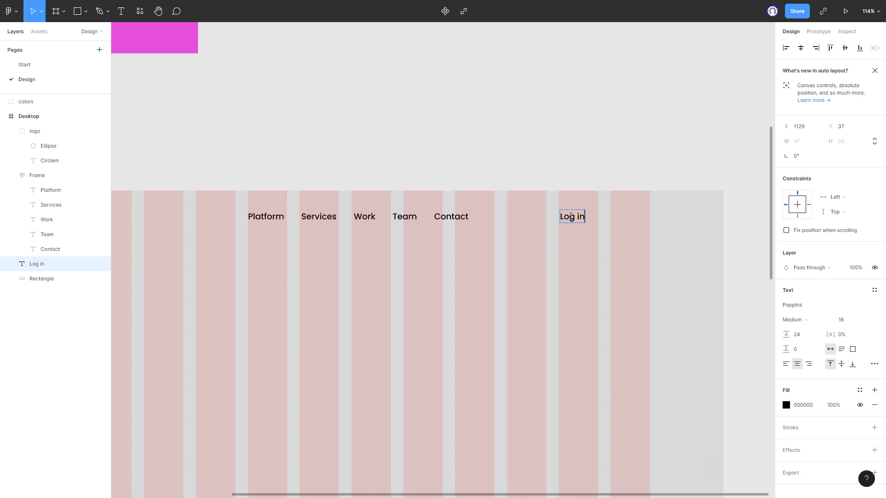
Duplicate the Log in text further right and retype the copy as 'Sign up'.
key(Escape)
mouse_move(579, 220)
mouse_down()
mouse_move(541, 219)
mouse_move(592, 221)
mouse_up()
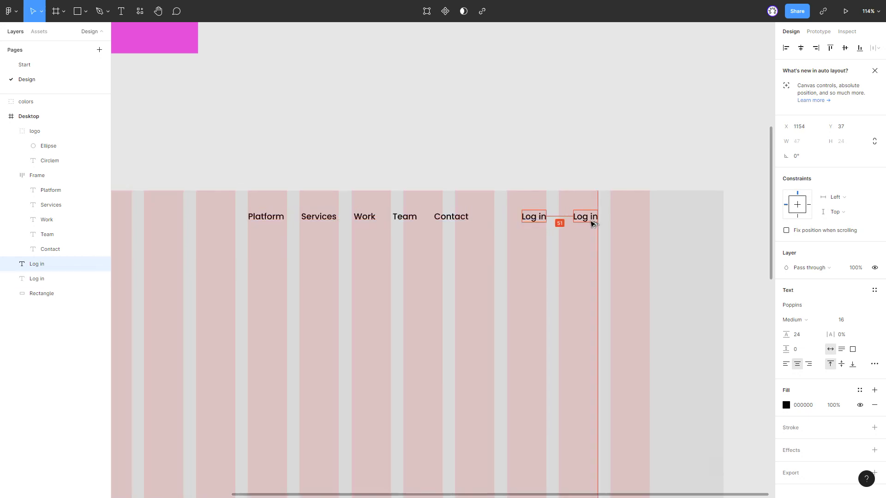
text(Sign)
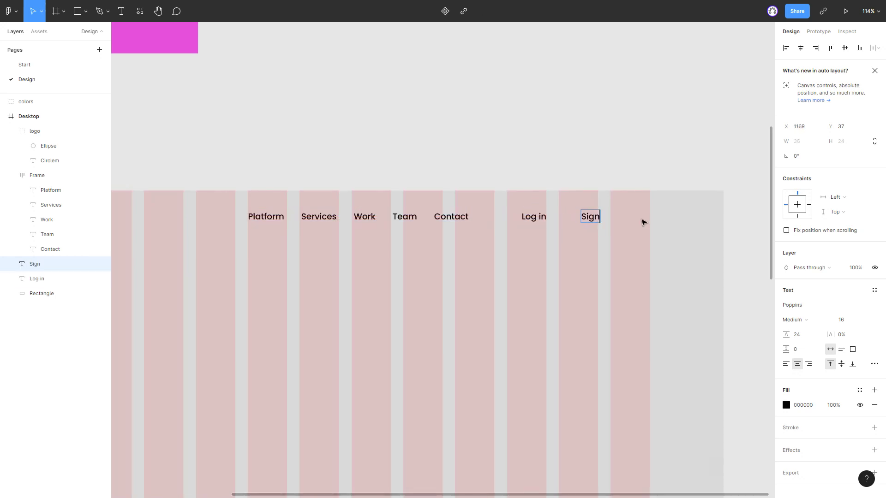
text( up)
key(Escape)
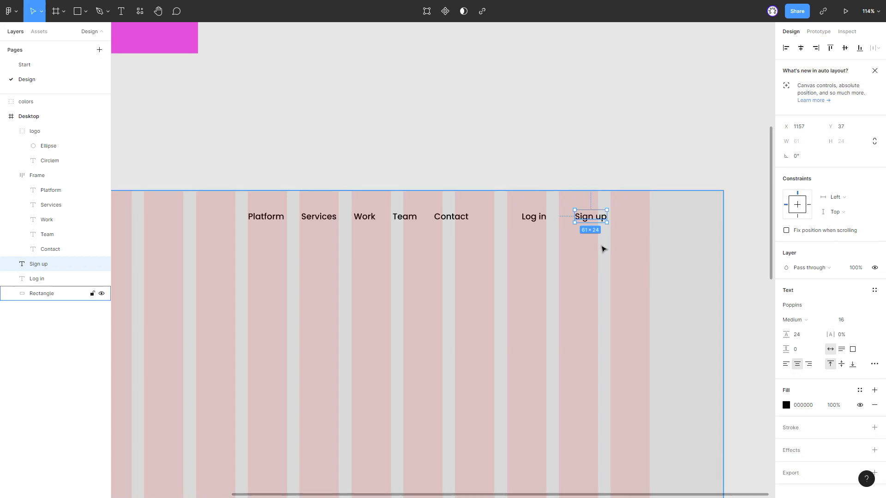
Wrap Sign up in auto layout with 32 horizontal and 14 vertical padding.
right_click(586, 214)
click(609, 390)
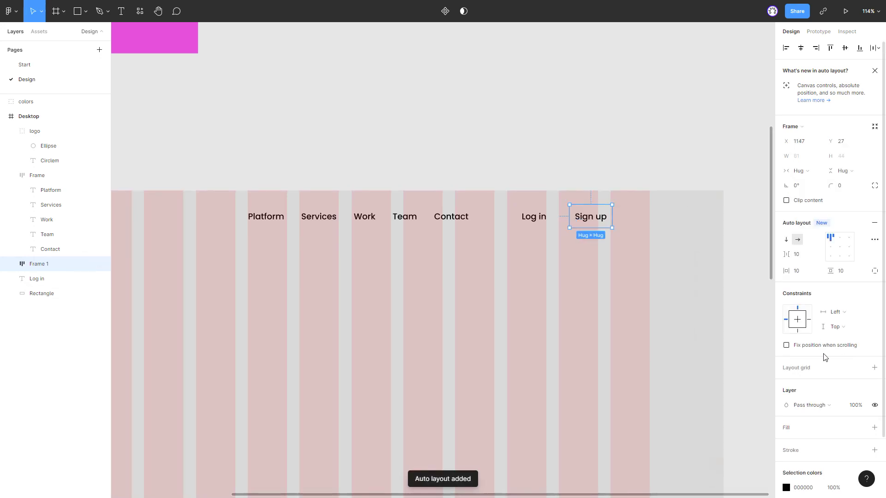
click(810, 275)
text(32)
click(847, 273)
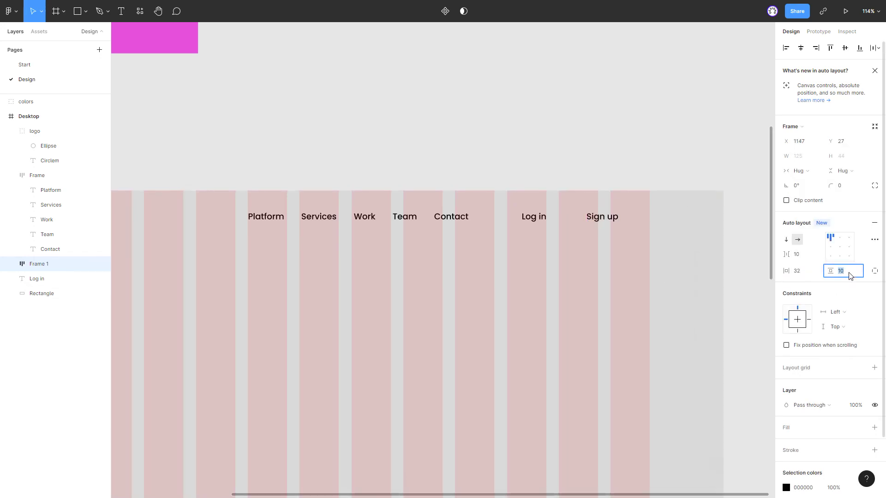
text(14)
click(677, 154)
Give the Sign up button frame a white FFFFFF fill.
double_click(603, 221)
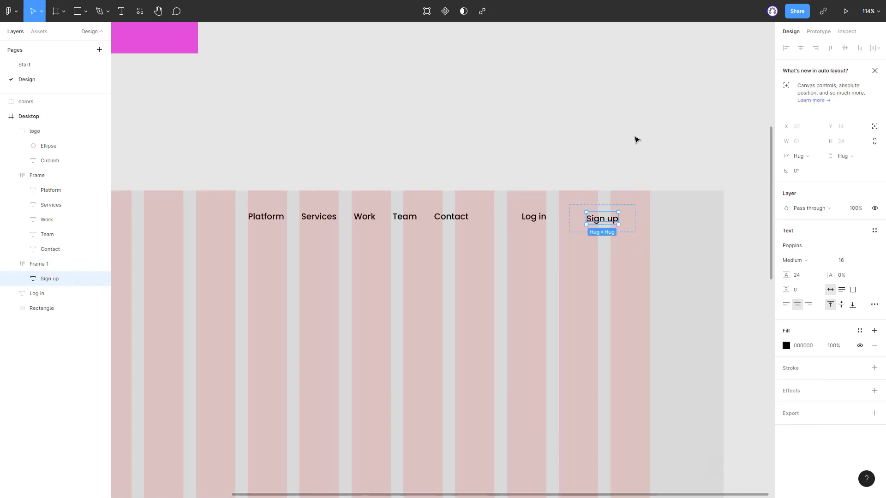
click(623, 151)
ctrl+scroll(644, 199, down, 1)
click(611, 218)
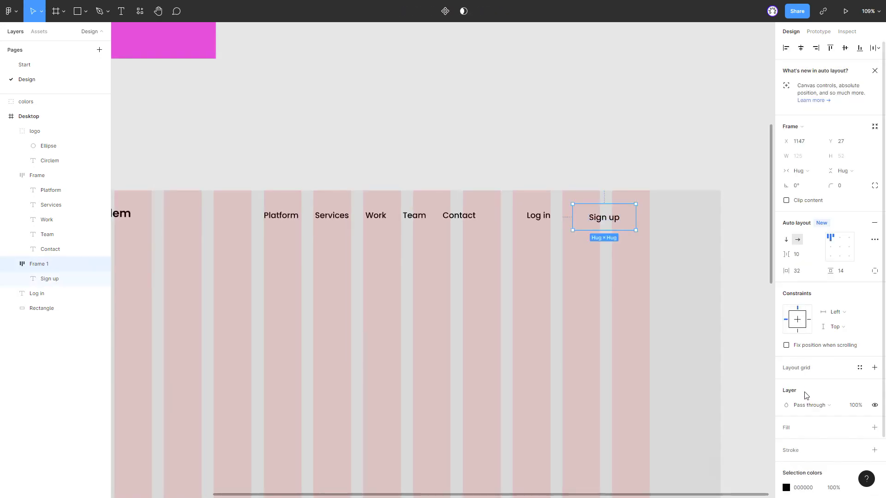
click(874, 359)
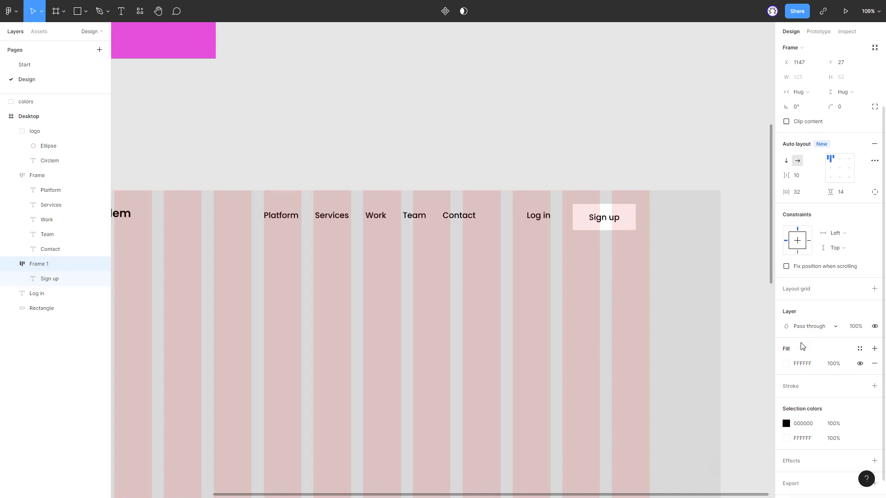
click(605, 171)
Pan back over the nav bar and select the Log in text.
ctrl+scroll(638, 168, down, 2)
ctrl+scroll(632, 186, up, 1)
scroll(507, 203, left, 2)
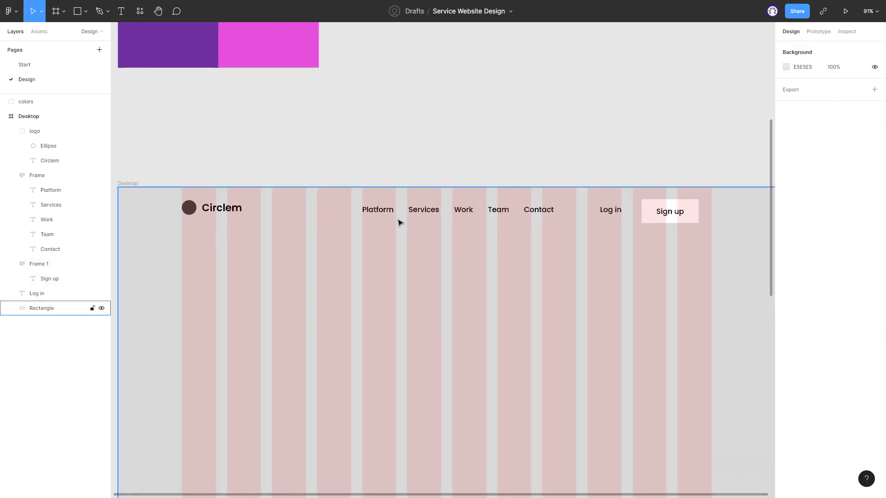
click(420, 213)
click(610, 210)
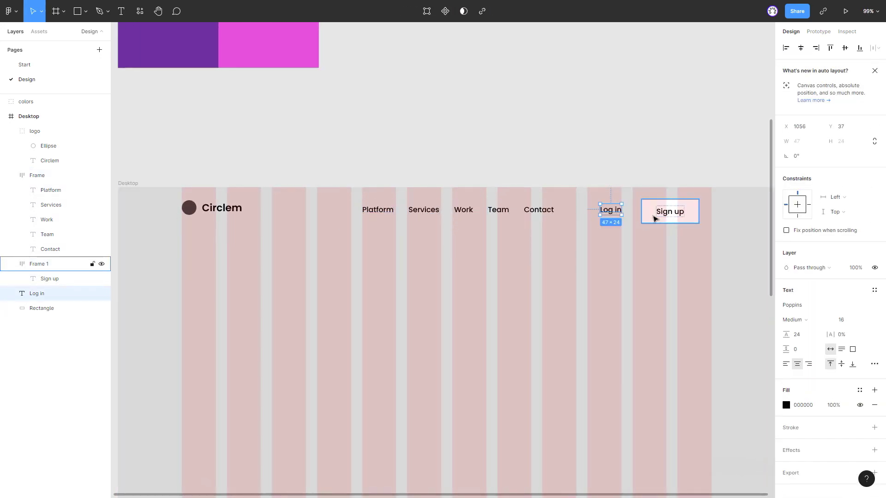
Put Log in and Sign up in a centred auto layout with 32 gap, moved to the right margin.
shift+click(651, 213)
right_click(646, 205)
click(694, 397)
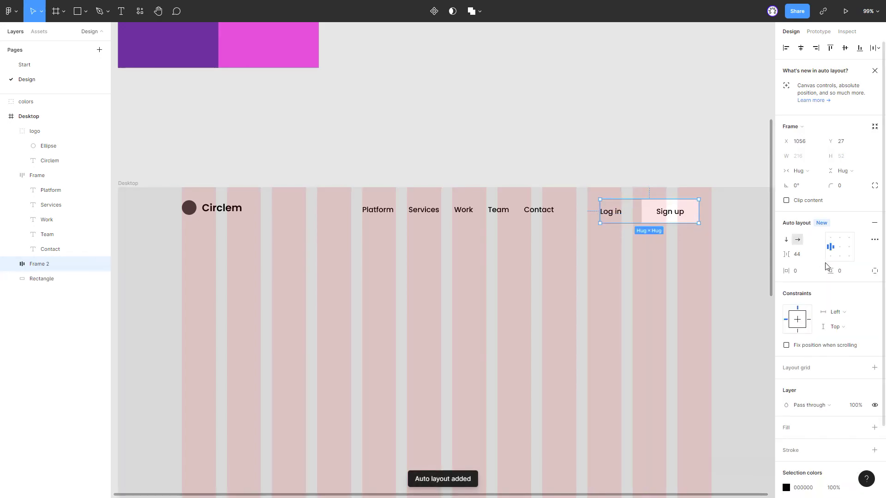
click(617, 137)
click(643, 212)
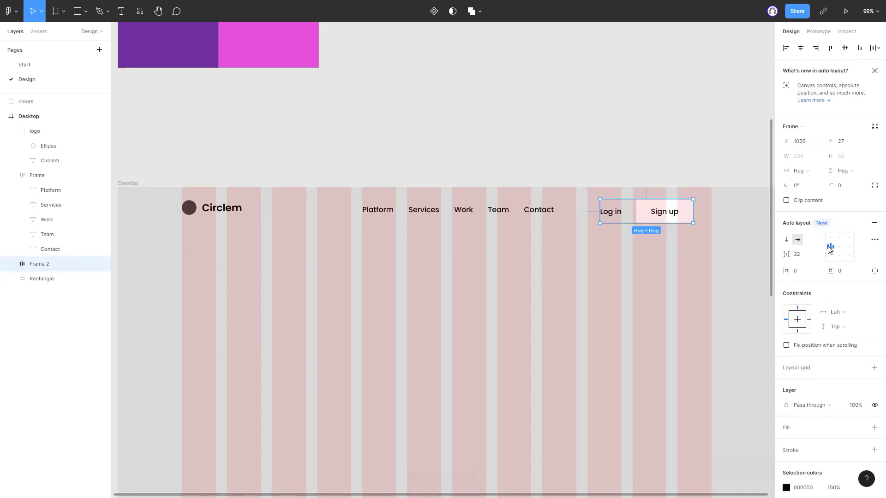
click(716, 174)
drag(668, 220, 683, 222)
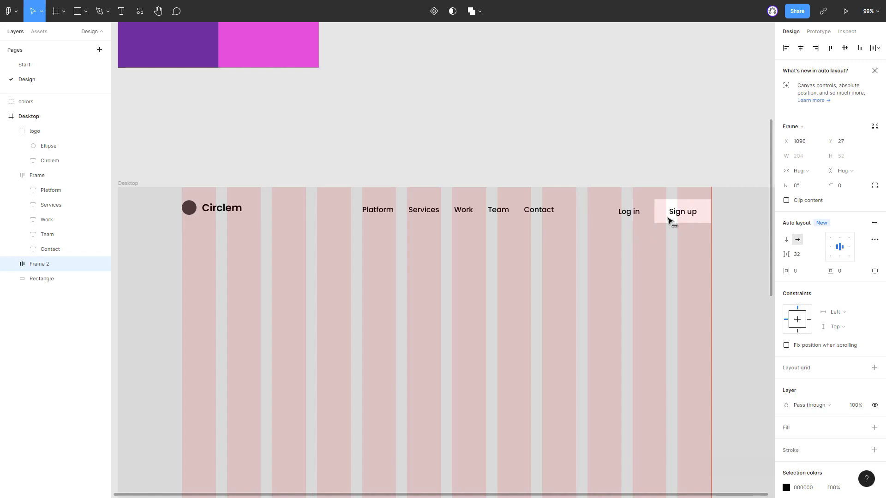
Align the logo, nav links and buttons on their vertical centres.
shift+click(520, 212)
shift+click(217, 209)
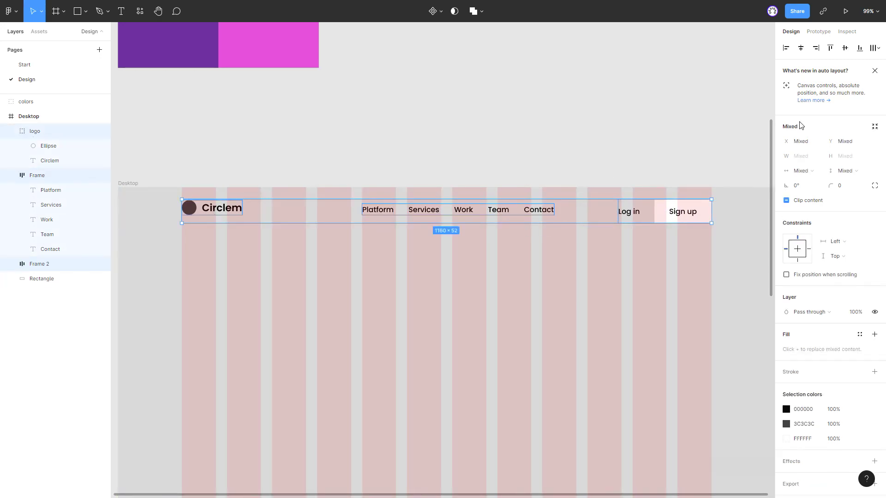
click(845, 48)
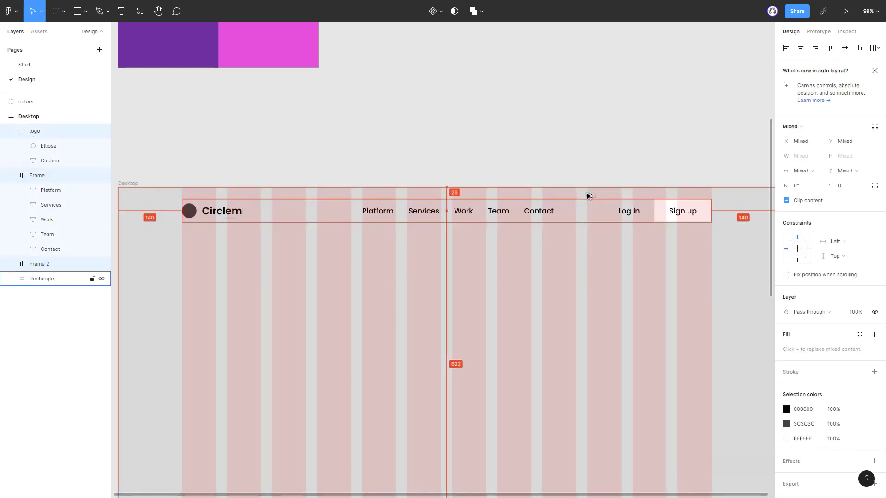
key(Escape)
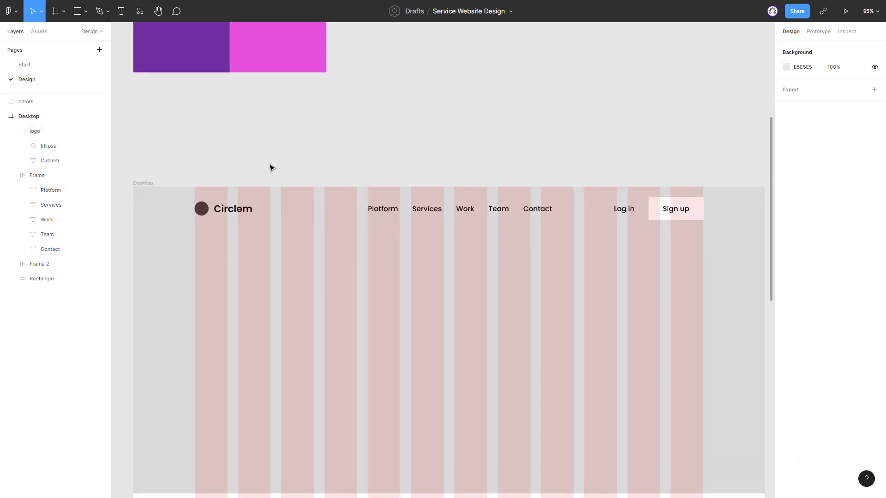
scroll(587, 198, down, 3)
scroll(386, 148, up, 2)
Fill the background rectangle with near-black 1A1A1A and hide the layout grids.
scroll(428, 164, down, 1)
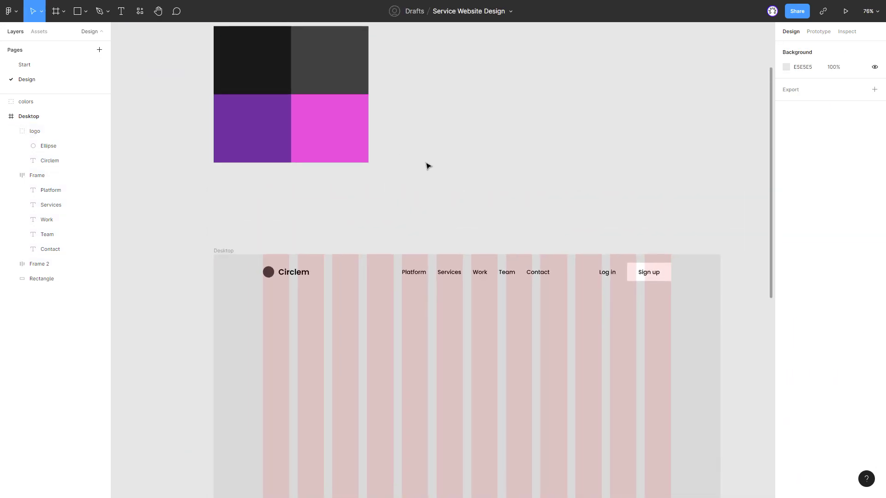
scroll(422, 158, down, 3)
scroll(413, 148, up, 1)
scroll(413, 166, up, 2)
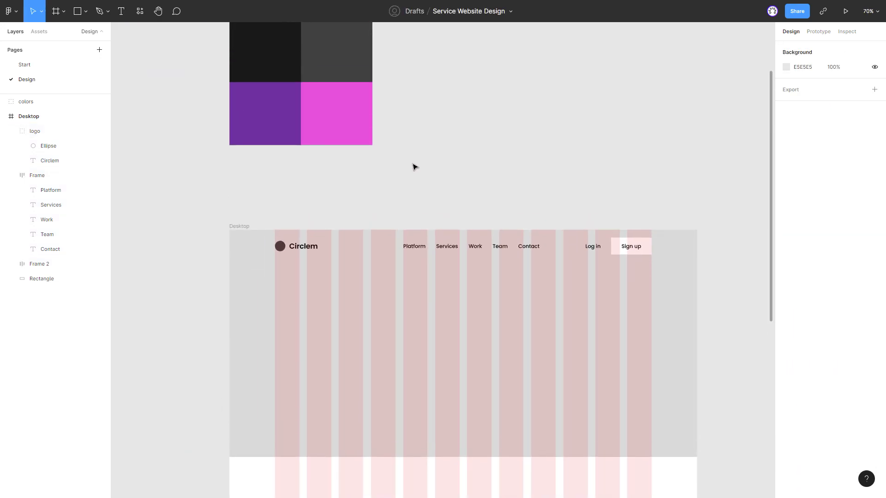
scroll(439, 162, down, 2)
scroll(439, 163, down, 1)
click(375, 240)
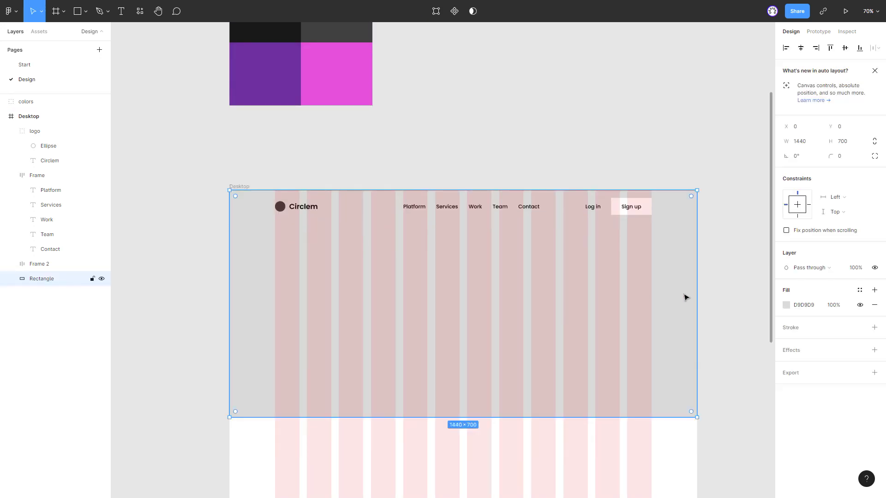
text(a1a1a)
key(Return)
key(ctrl+shift+4)
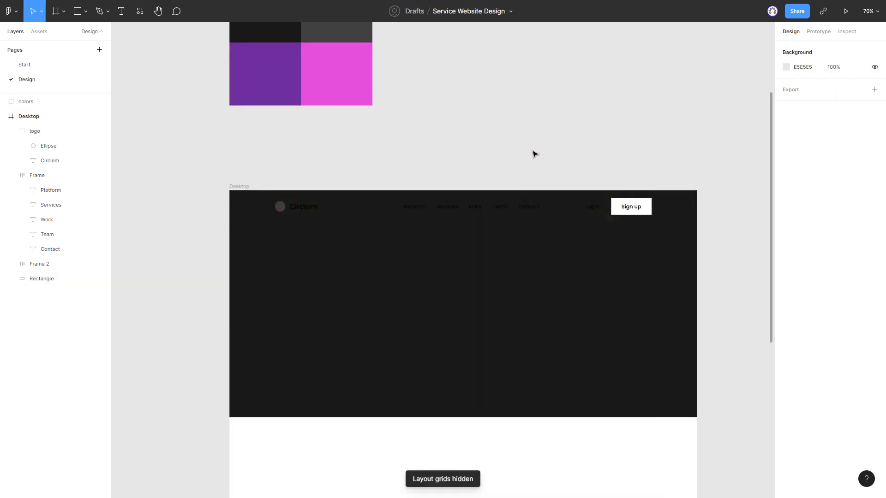
Make the Circlem logo text white (FFFFFF).
scroll(280, 206, up, 1)
double_click(295, 207)
click(786, 391)
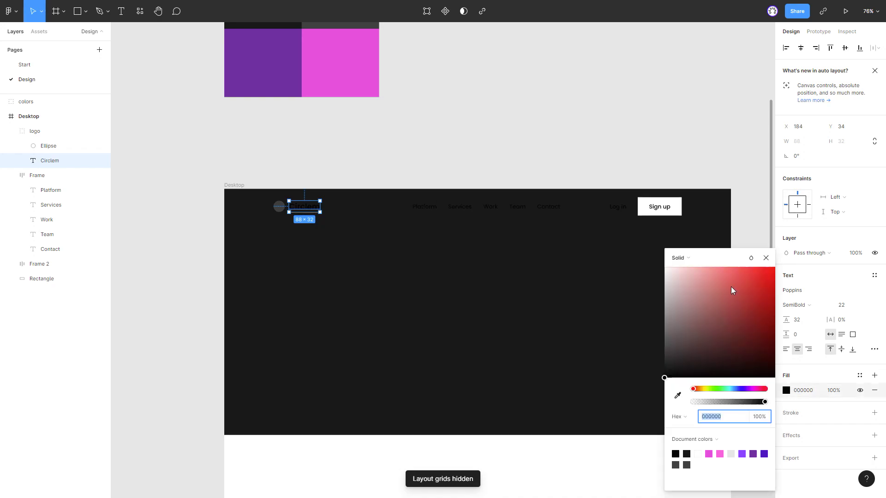
text(ffffff)
key(Return)
click(443, 155)
Turn the nav links and Log in text white, and nudge the nav links left to x 505.
click(434, 208)
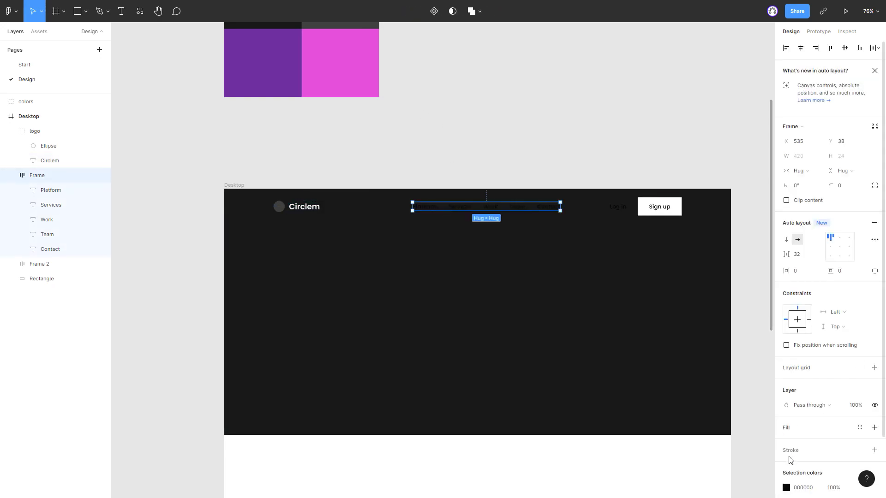
click(786, 488)
drag(664, 376, 543, 179)
click(625, 186)
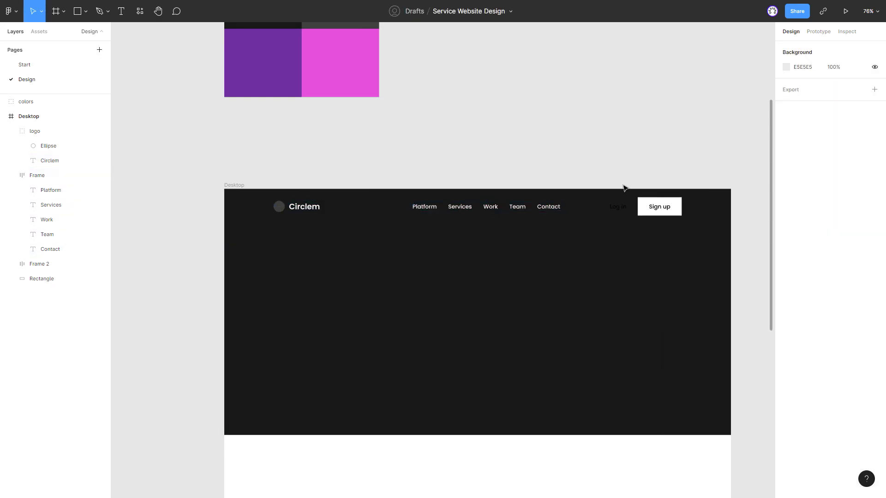
double_click(618, 208)
click(783, 345)
drag(720, 277, 554, 129)
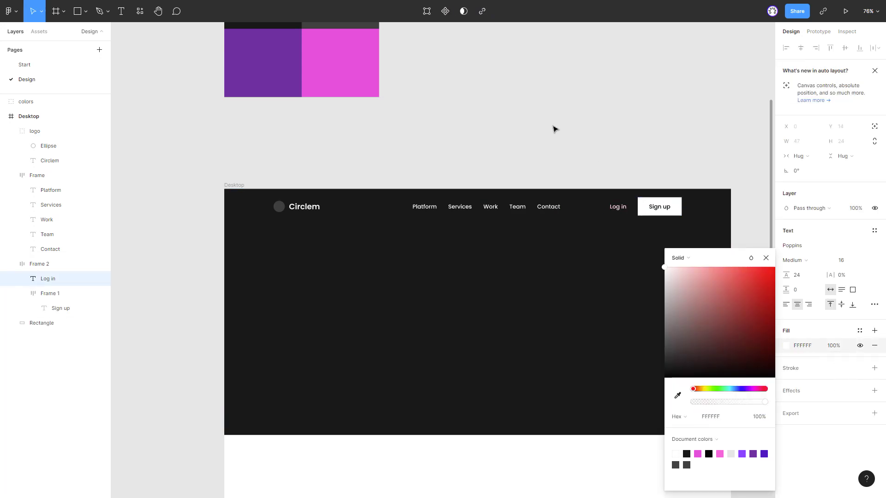
click(553, 134)
click(491, 206)
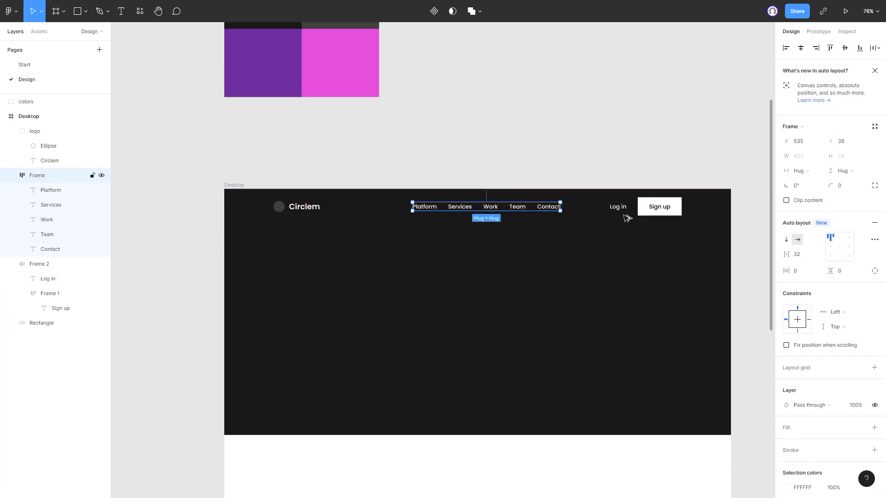
key(shift+Left)
key(shift+Left)
key(shift+Left)
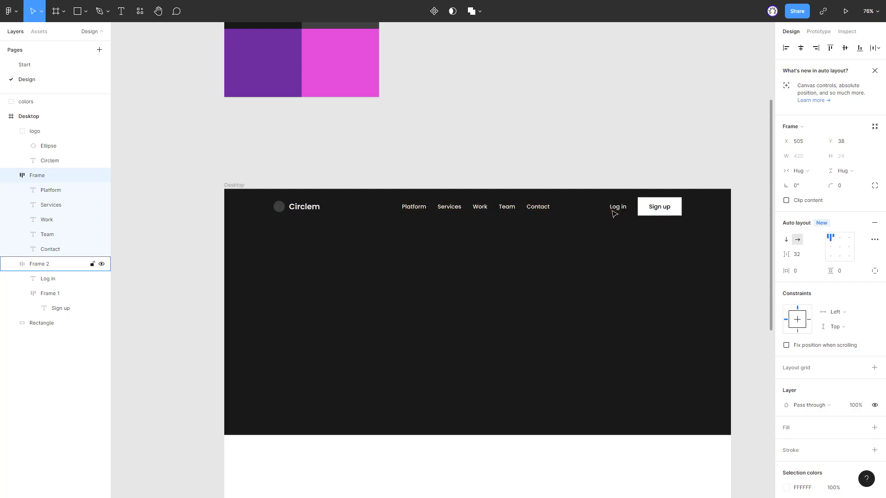
Wrap logo, nav links and buttons in auto-layout Frame 3 with Space between spacing.
shift+click(300, 206)
shift+click(674, 207)
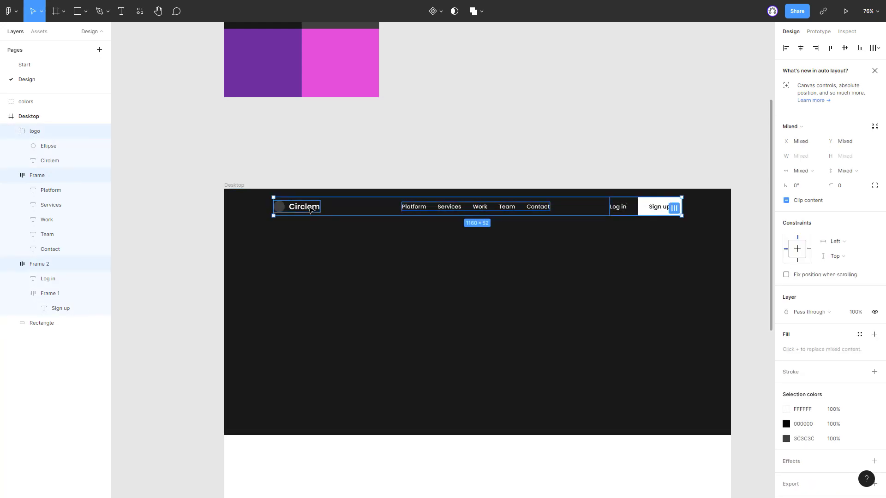
right_click(306, 207)
click(346, 392)
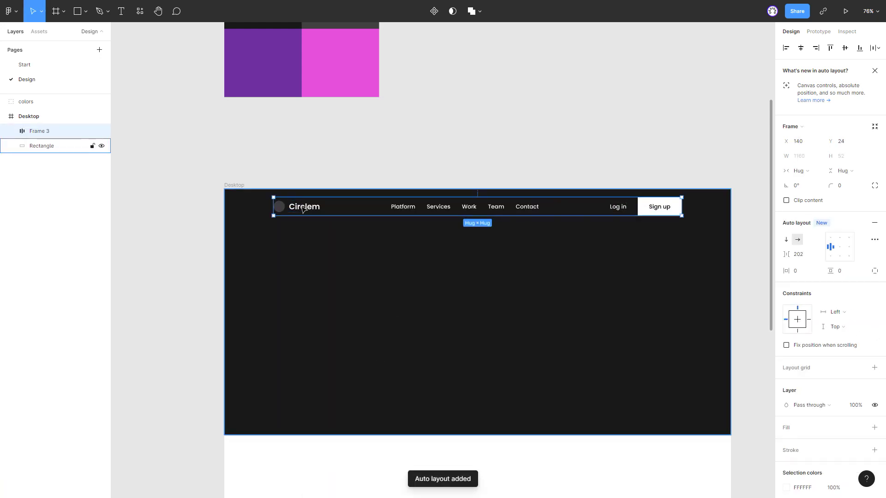
click(875, 240)
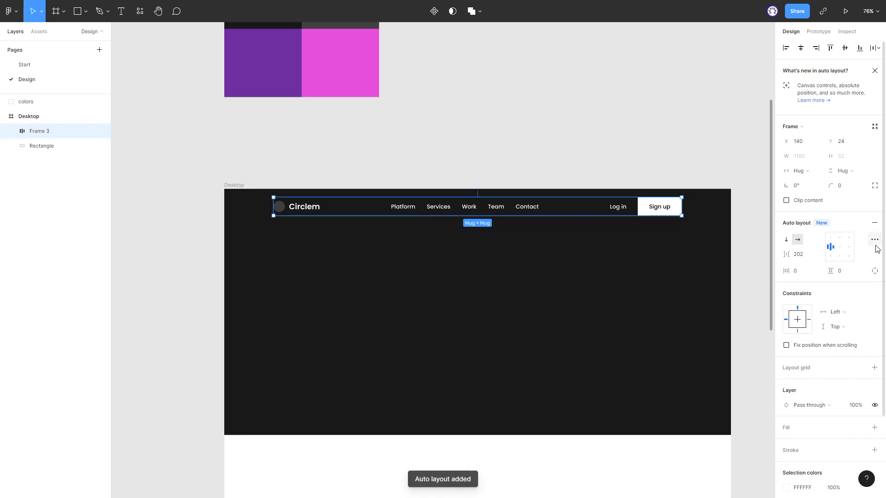
click(754, 318)
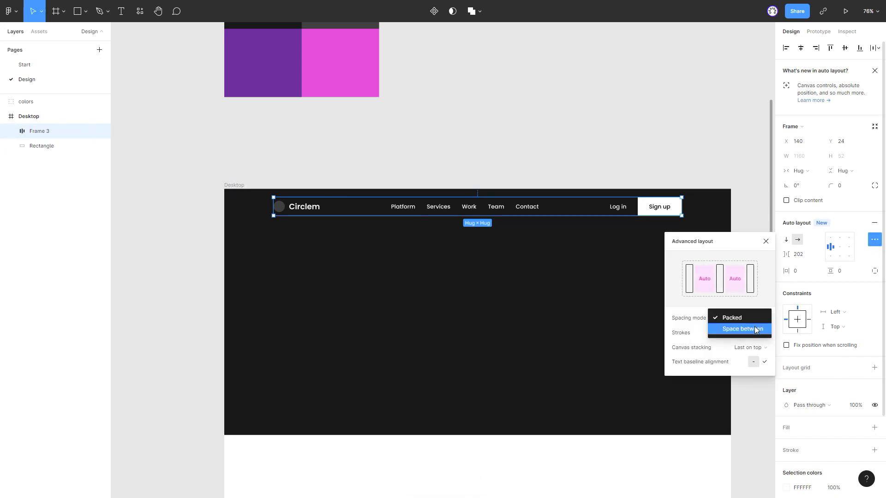
click(755, 329)
click(576, 150)
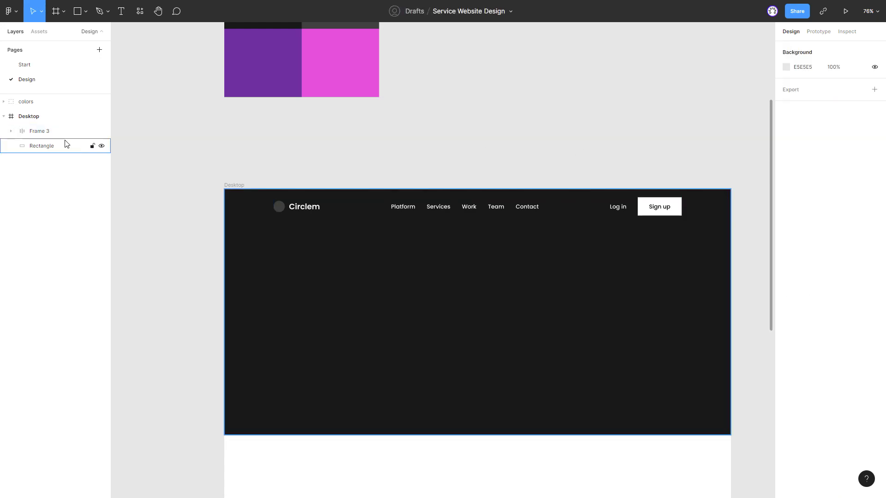
Rename the Sign up button's frame to 'btn' in the Layers panel.
click(11, 131)
click(48, 190)
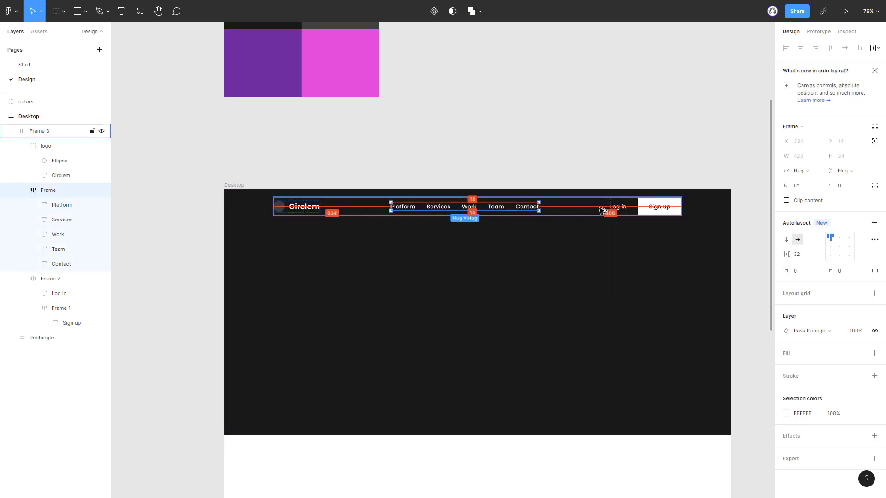
click(21, 190)
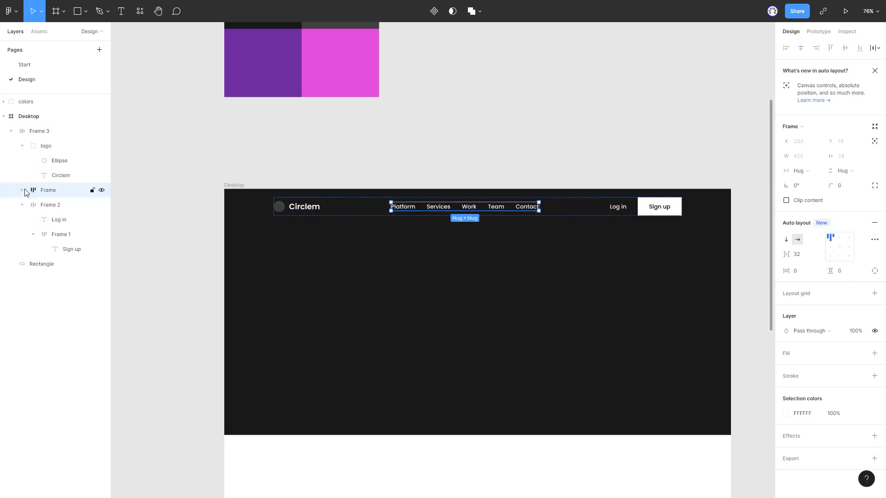
click(54, 205)
double_click(65, 206)
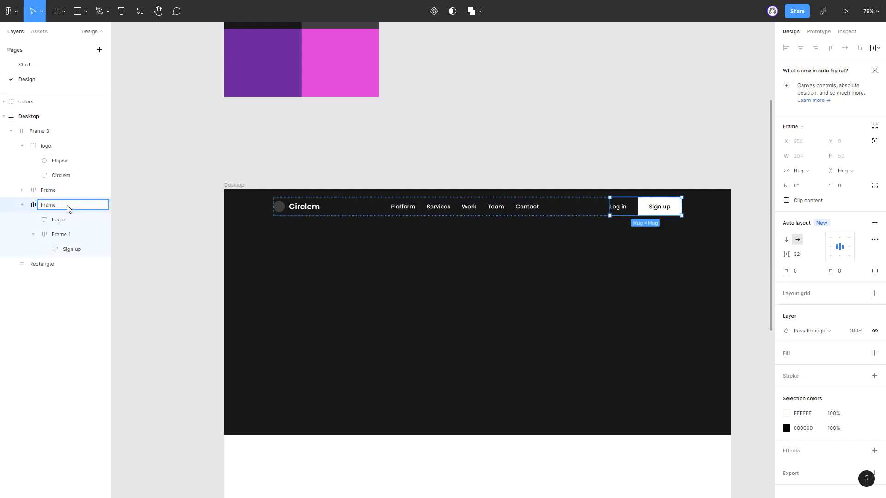
click(60, 236)
double_click(60, 236)
text(btn)
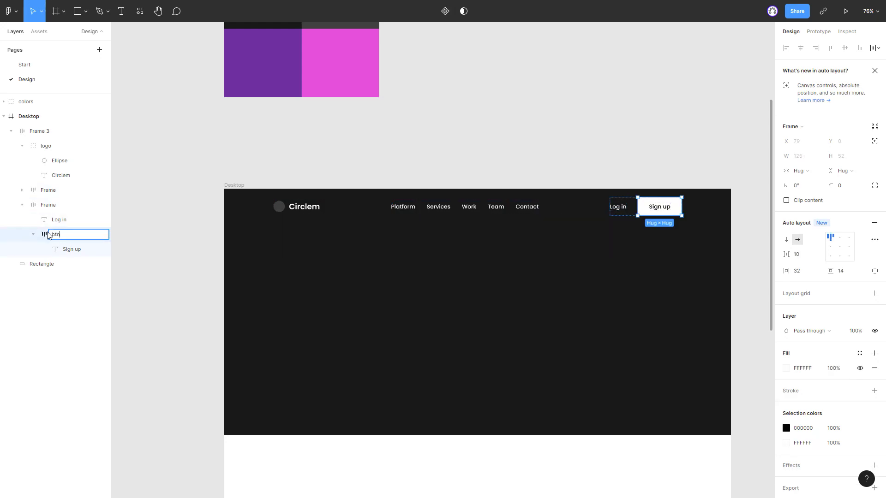
key(Return)
click(22, 205)
click(22, 146)
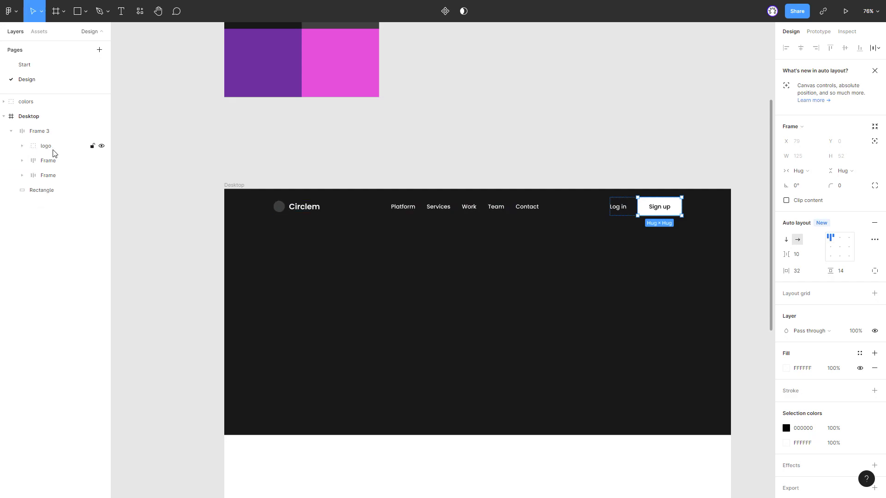
Check the nav bar's distances to its surroundings with Alt measurement.
click(507, 159)
scroll(390, 202, right, 1)
click(390, 203)
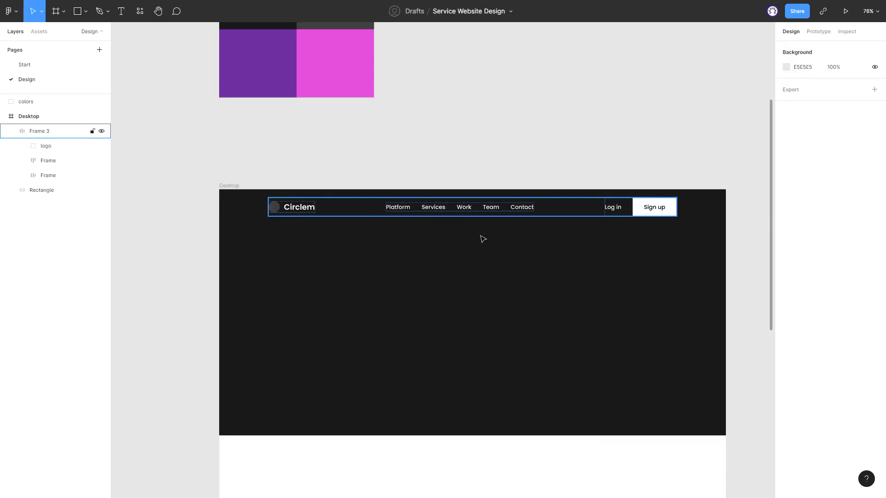
key(alt)
click(530, 172)
scroll(568, 188, up, 2)
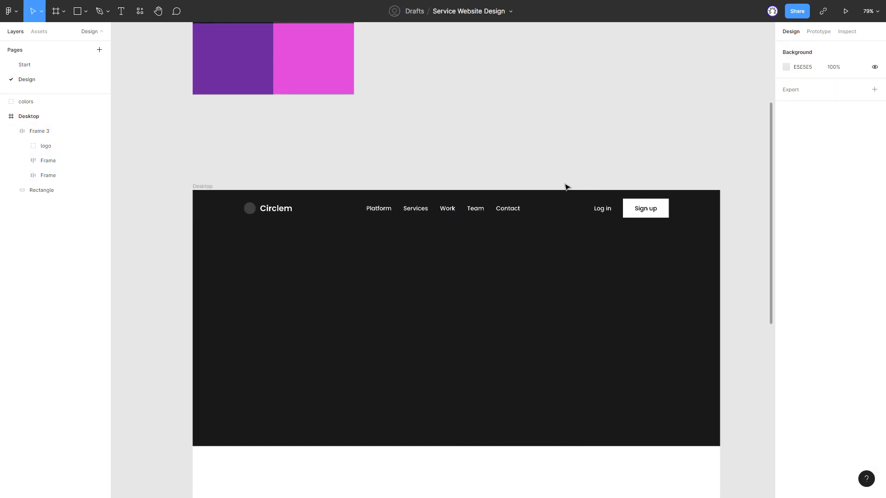
click(639, 207)
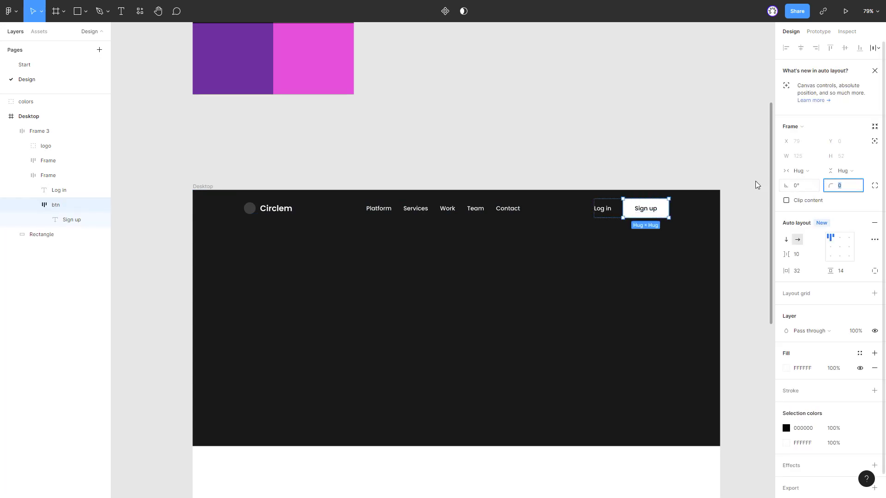
click(615, 150)
scroll(555, 150, up, 2)
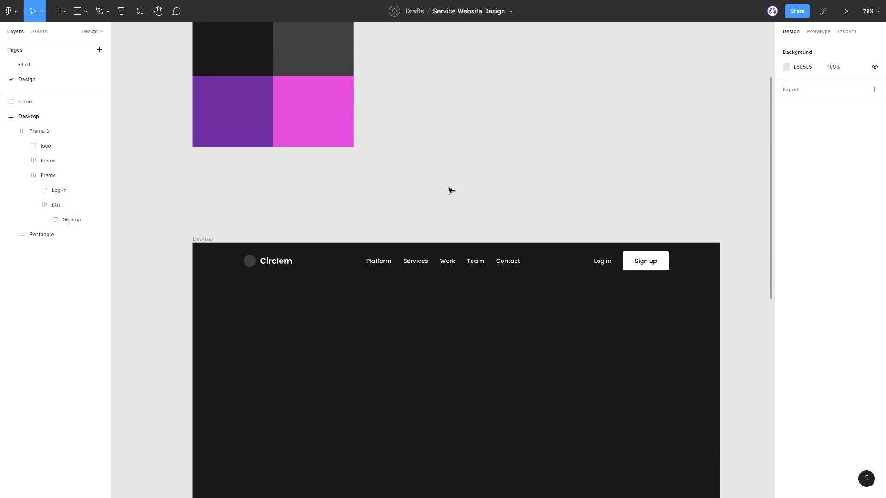
scroll(249, 196, up, 2)
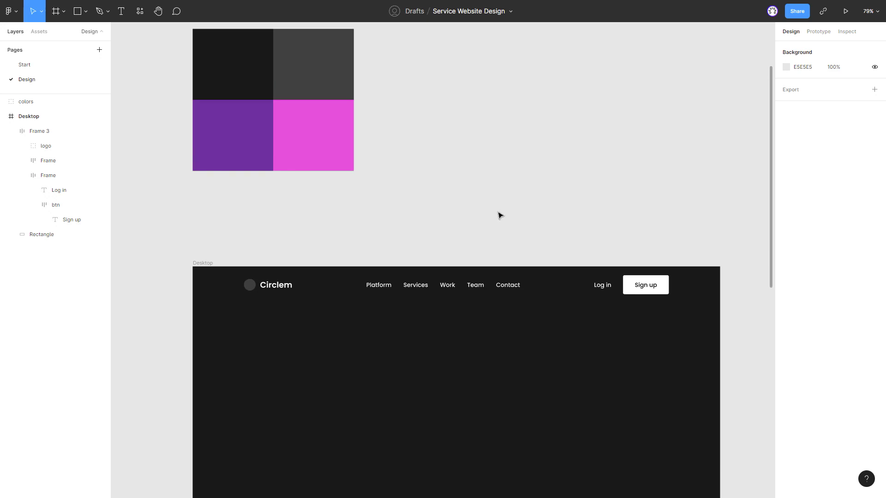
Paste the purple swatch's fill onto the logo circle.
scroll(198, 202, up, 3)
click(273, 138)
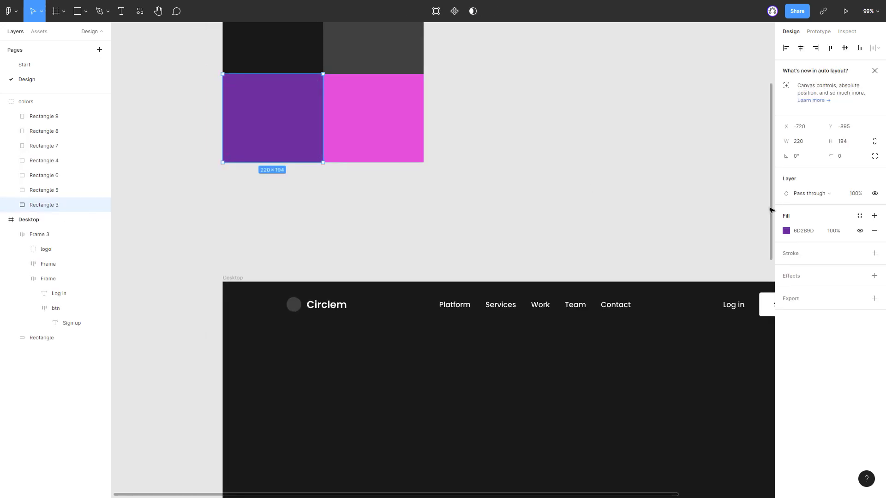
click(447, 196)
click(283, 319)
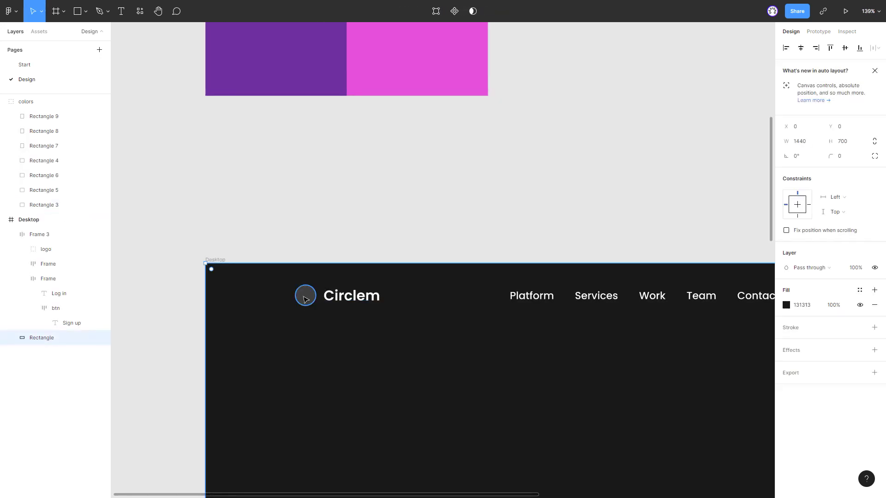
scroll(650, 309, up, 5)
key(ctrl+alt+v)
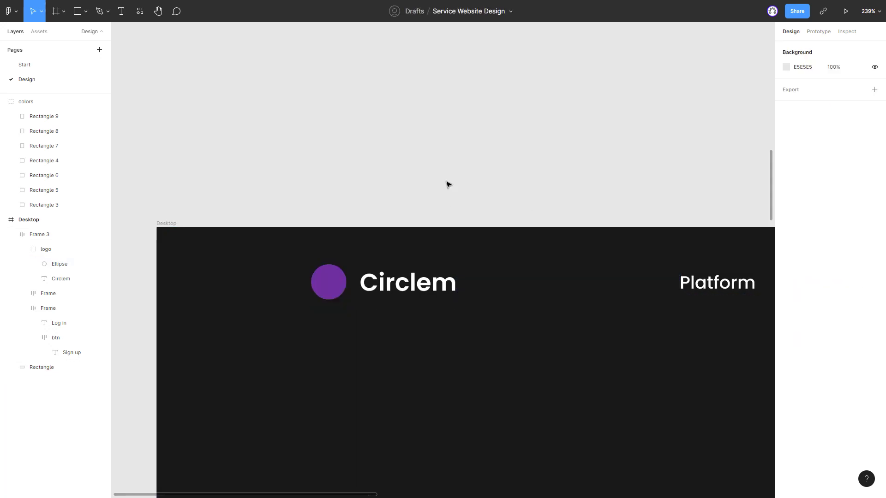
Switch the circle's fill to a linear gradient running top-left to bottom-right.
click(786, 290)
click(679, 257)
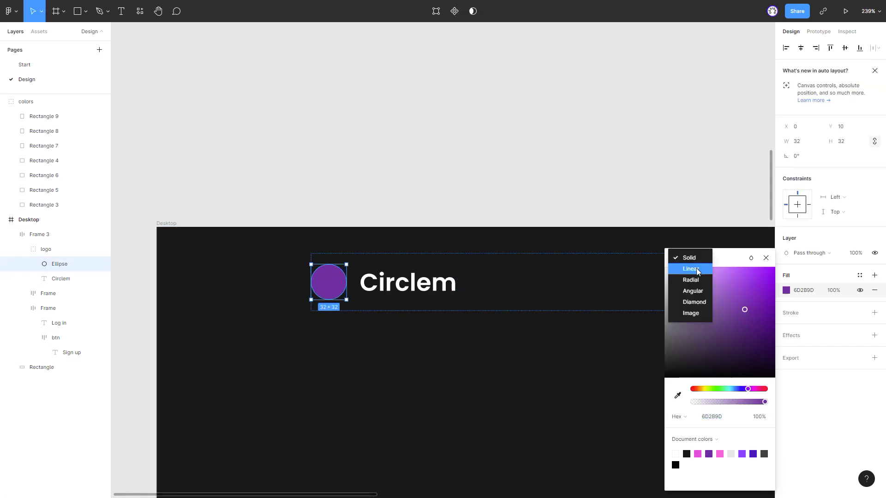
drag(327, 265, 304, 263)
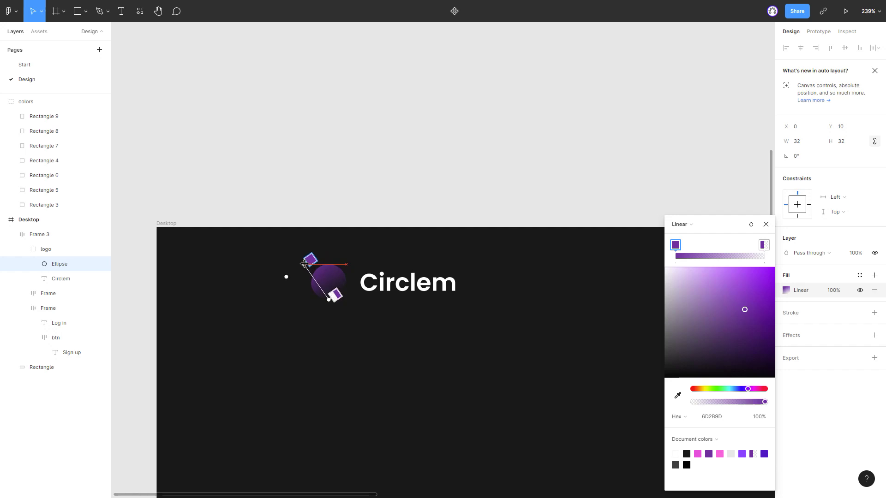
drag(330, 305, 347, 298)
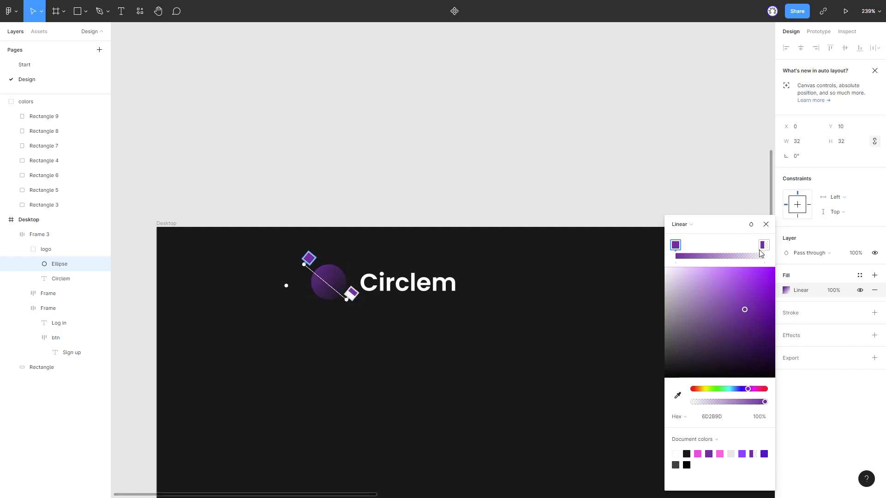
Set the gradient's end stop to the pink swatch colour EE4CDB.
click(760, 402)
click(678, 395)
scroll(485, 256, up, 3)
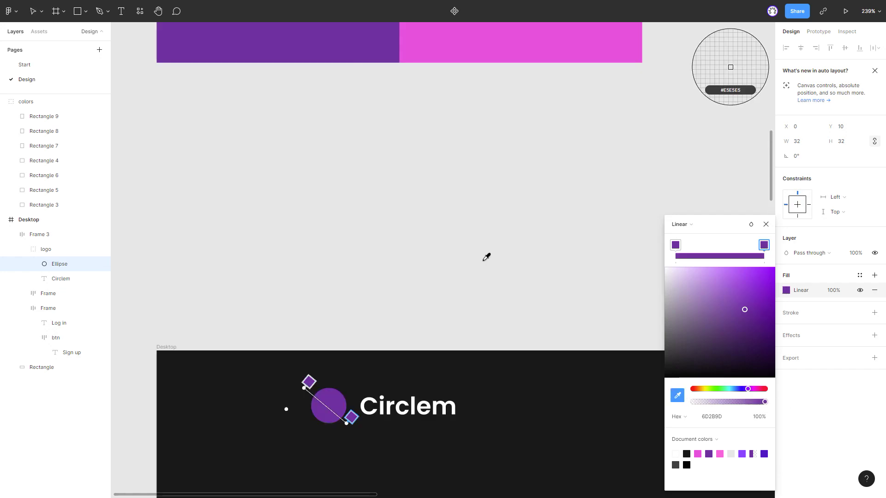
scroll(502, 139, up, 3)
click(502, 138)
scroll(467, 160, down, 3)
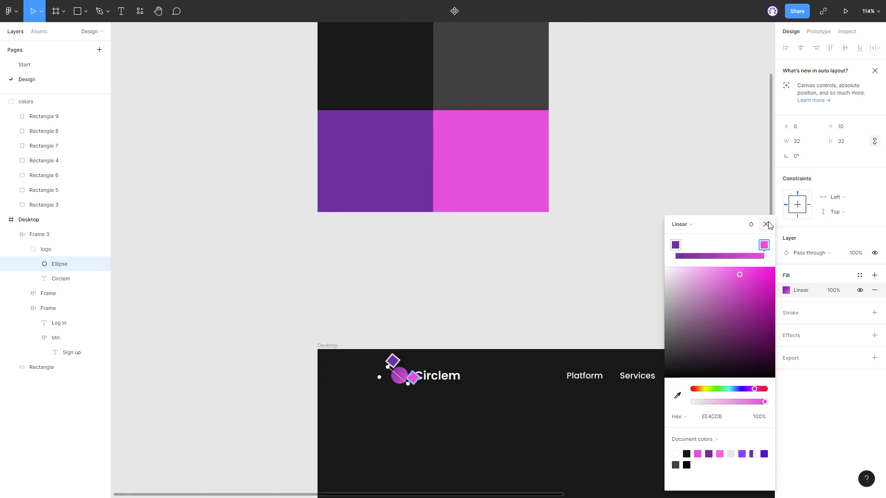
click(767, 225)
Fine-tune the gradient direction across the logo circle.
click(358, 255)
scroll(359, 255, down, 1)
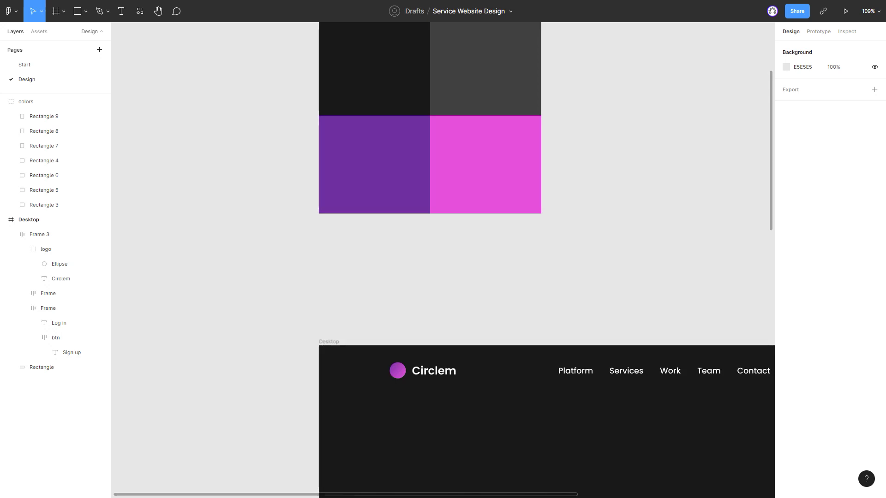
click(397, 371)
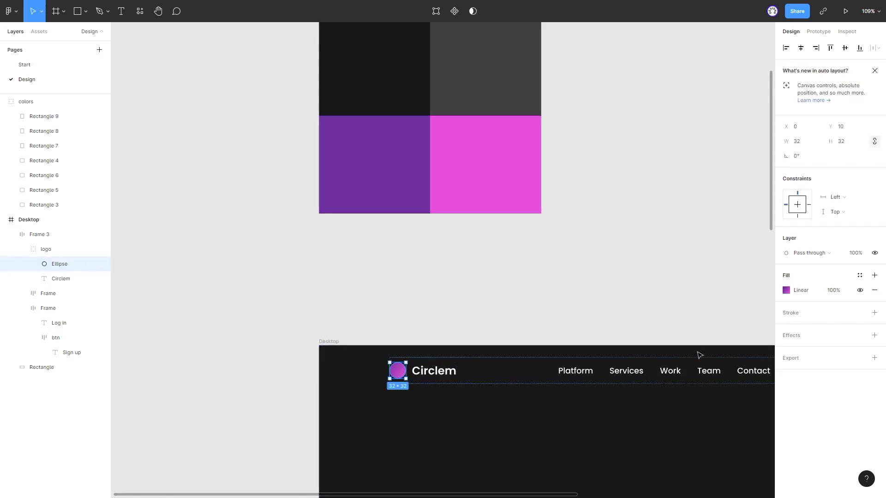
click(786, 291)
drag(390, 356, 390, 367)
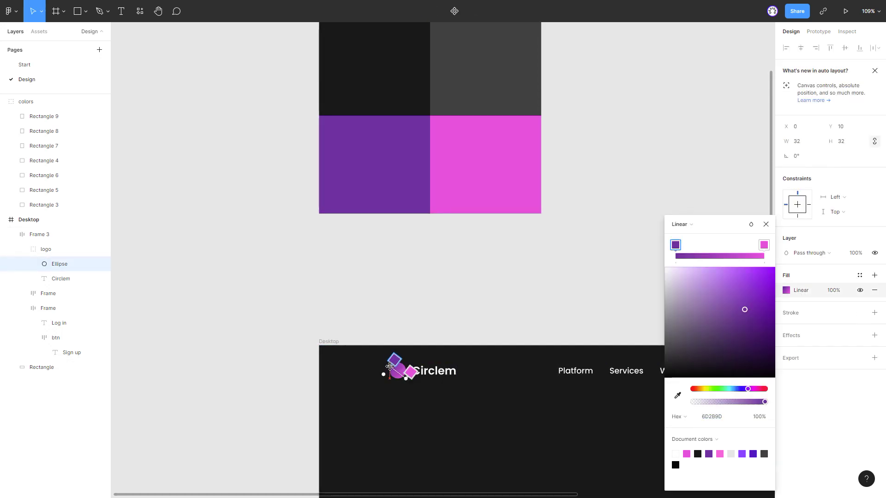
click(574, 277)
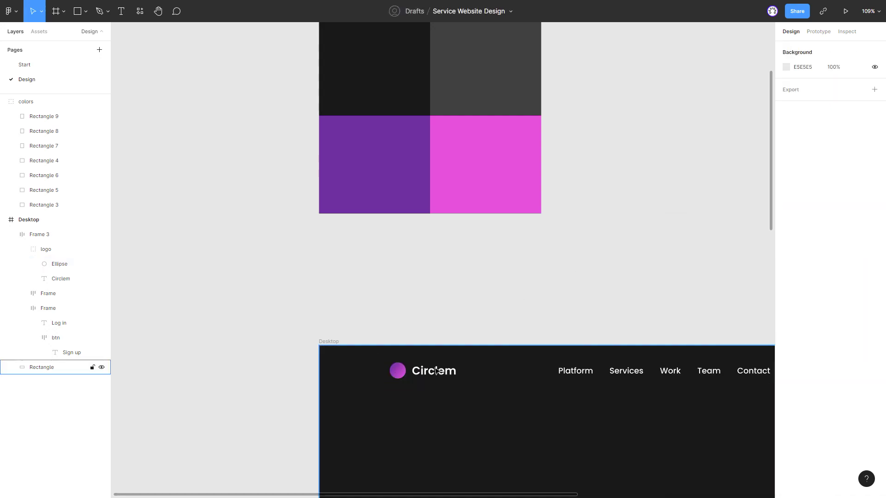
scroll(434, 269, up, 2)
Add a 2px outline to the logo circle.
scroll(423, 274, up, 2)
scroll(383, 286, up, 6)
scroll(398, 282, up, 5)
click(397, 283)
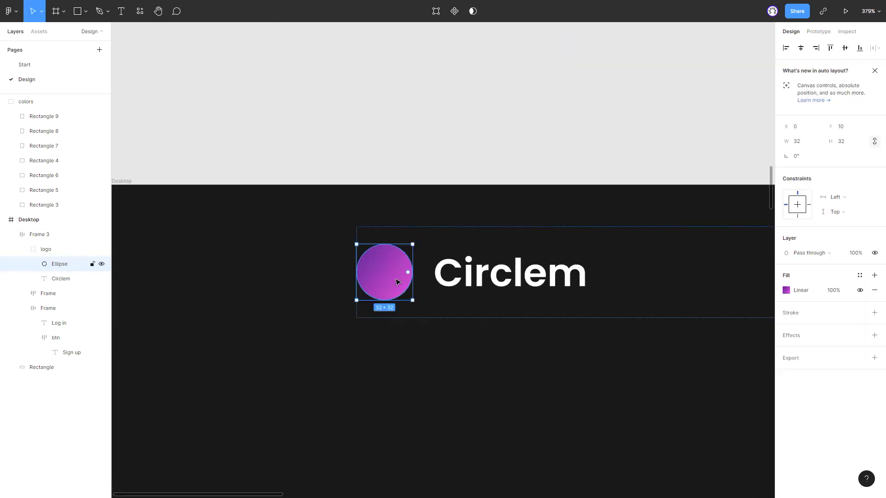
click(814, 317)
click(839, 342)
text(2)
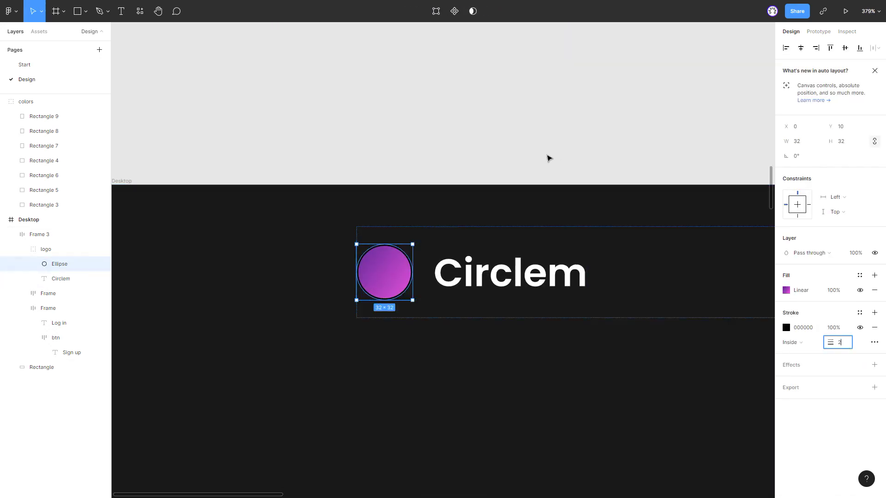
click(531, 157)
Make the outline a linear gradient with a purple 6D2B9D start stop.
scroll(500, 284, up, 1)
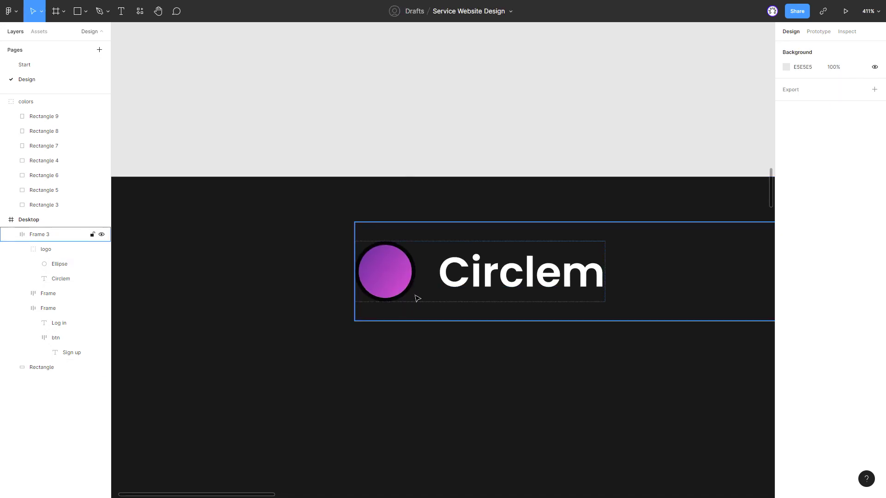
click(408, 288)
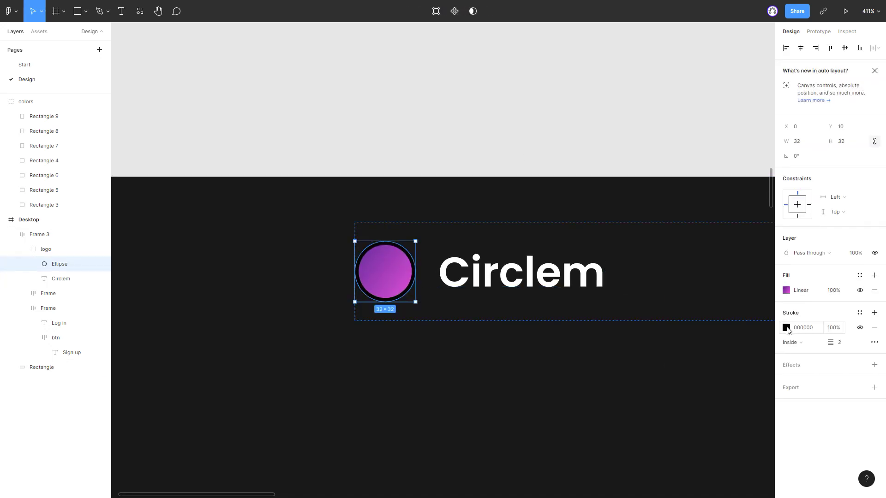
click(786, 327)
click(786, 290)
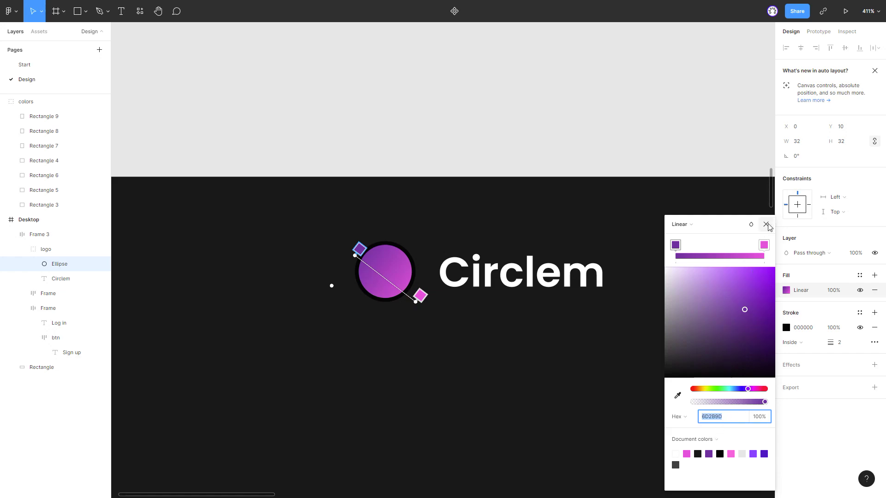
click(766, 224)
click(786, 327)
click(677, 257)
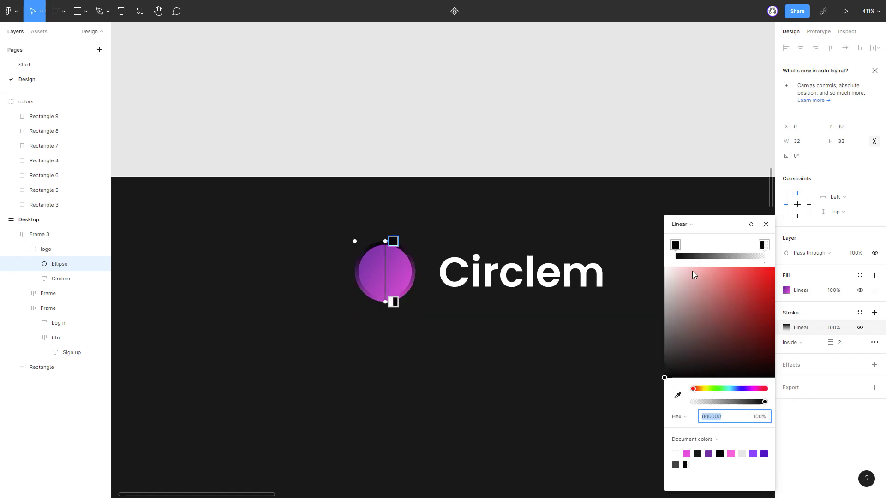
drag(385, 242, 349, 245)
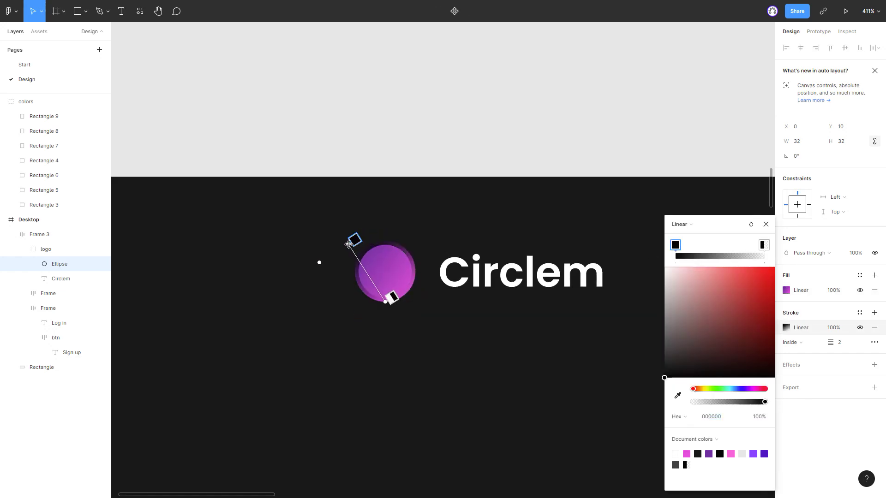
click(711, 417)
text(6D2B9D)
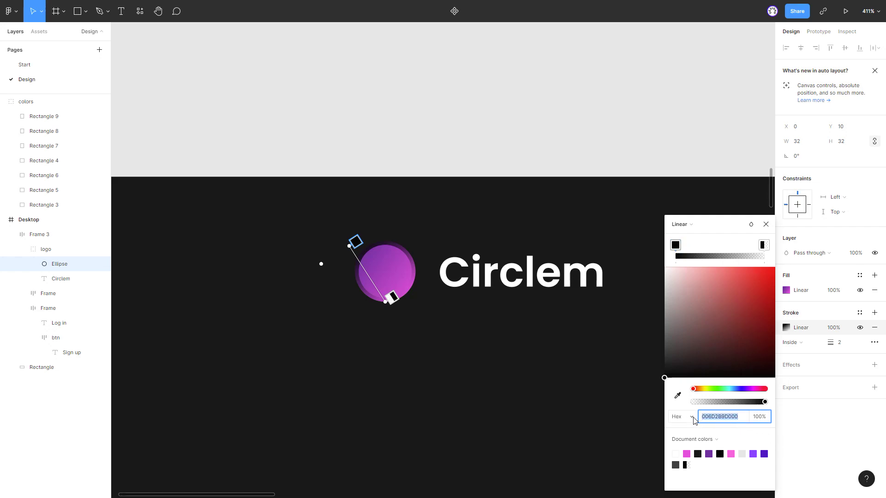
key(Return)
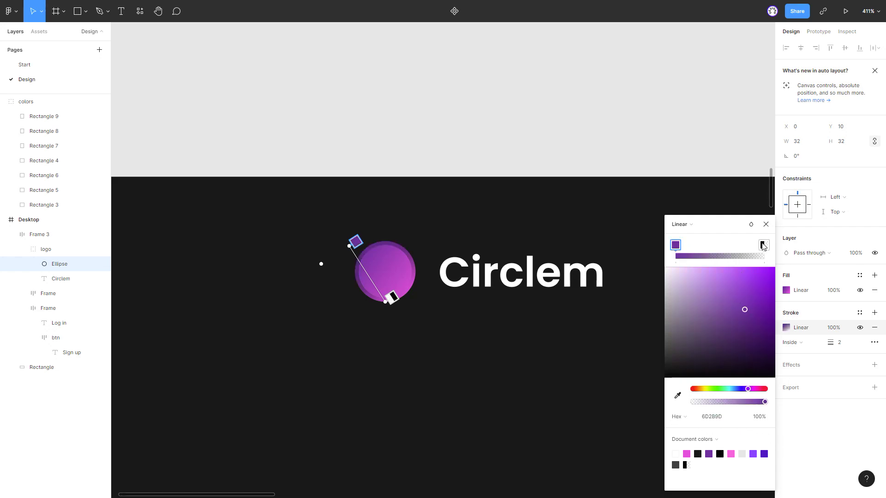
Set the gradient's end stop to the pink sampled from the swatch.
click(763, 245)
click(677, 396)
scroll(442, 196, up, 5)
scroll(492, 184, up, 5)
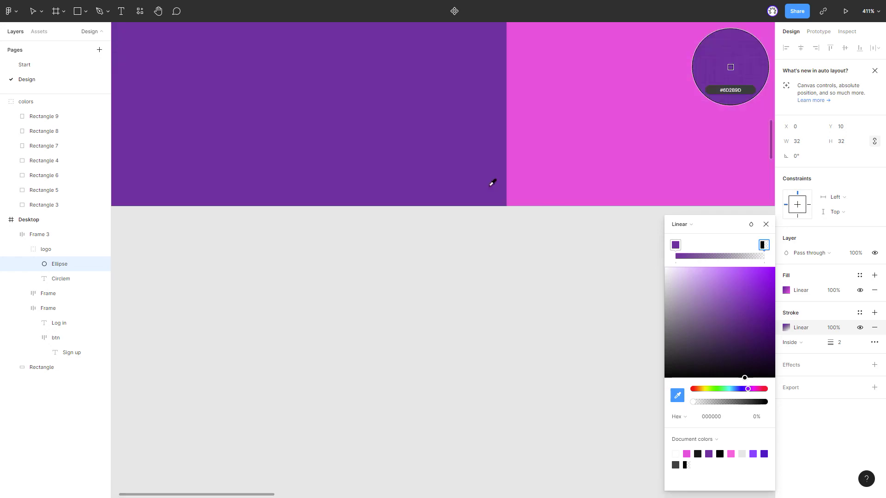
click(512, 185)
scroll(475, 248, down, 2)
scroll(475, 248, down, 8)
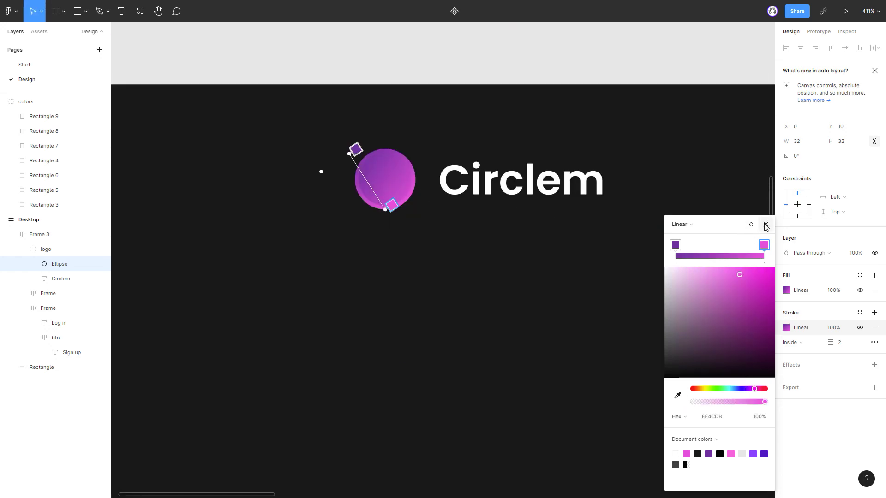
Angle the outline gradient diagonally across the circle and lighten the pink end slightly.
drag(385, 210, 379, 228)
mouse_move(347, 153)
mouse_down()
mouse_move(342, 147)
mouse_move(356, 166)
mouse_move(346, 166)
mouse_up()
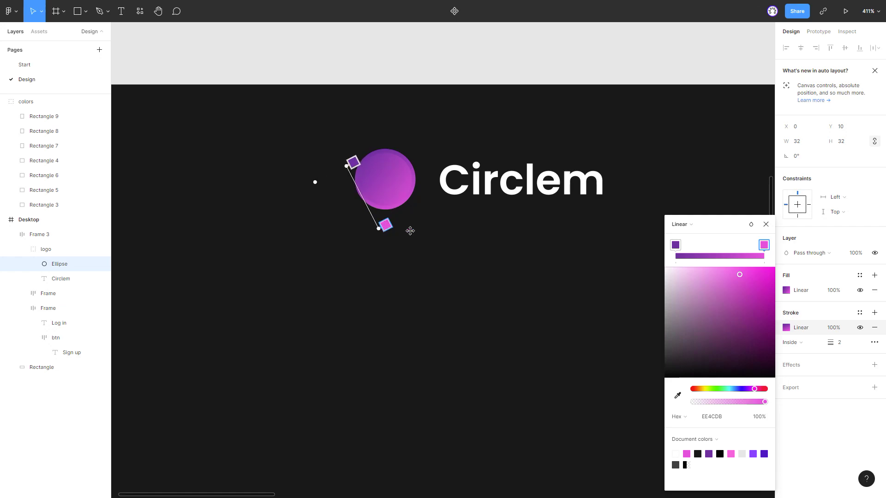
mouse_move(410, 231)
mouse_down()
mouse_move(393, 262)
mouse_move(419, 244)
mouse_up()
click(676, 245)
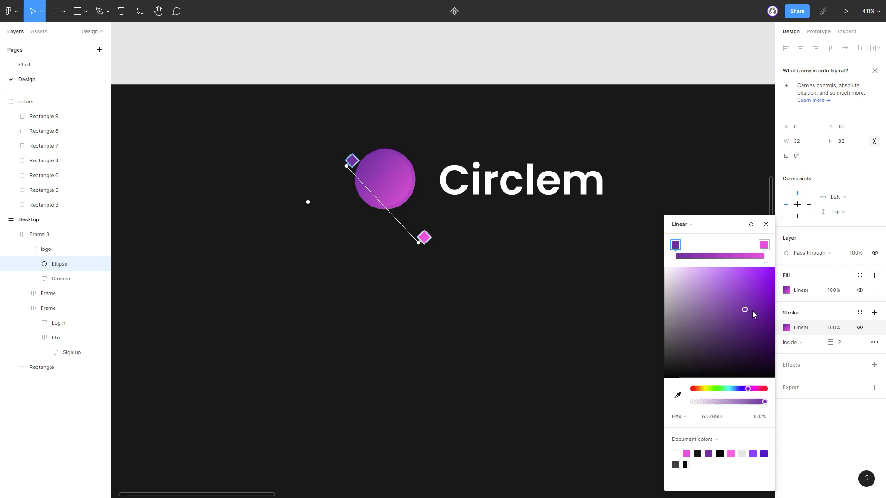
click(765, 245)
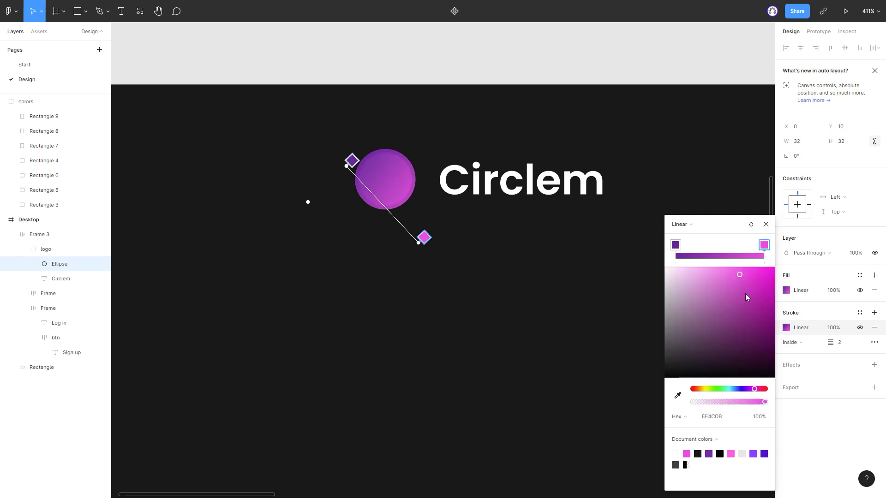
drag(731, 271, 719, 262)
Draw a small circle beside the logo circle.
click(394, 266)
scroll(394, 267, down, 3)
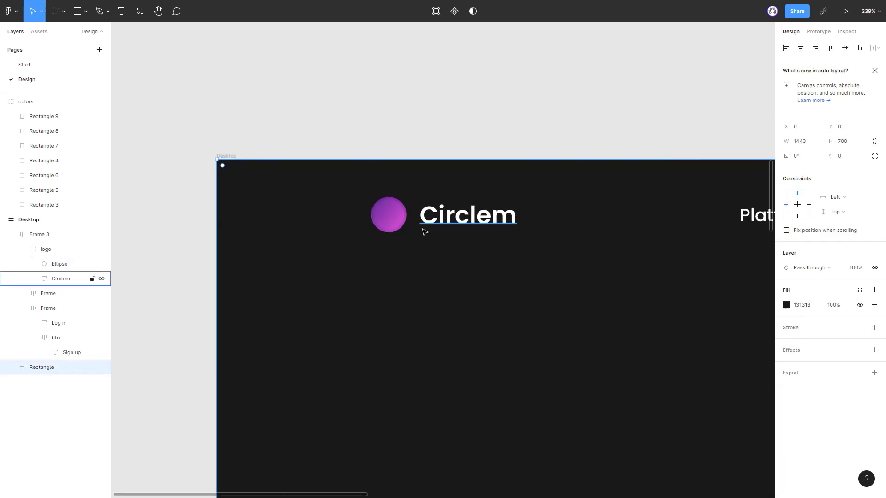
scroll(379, 213, up, 5)
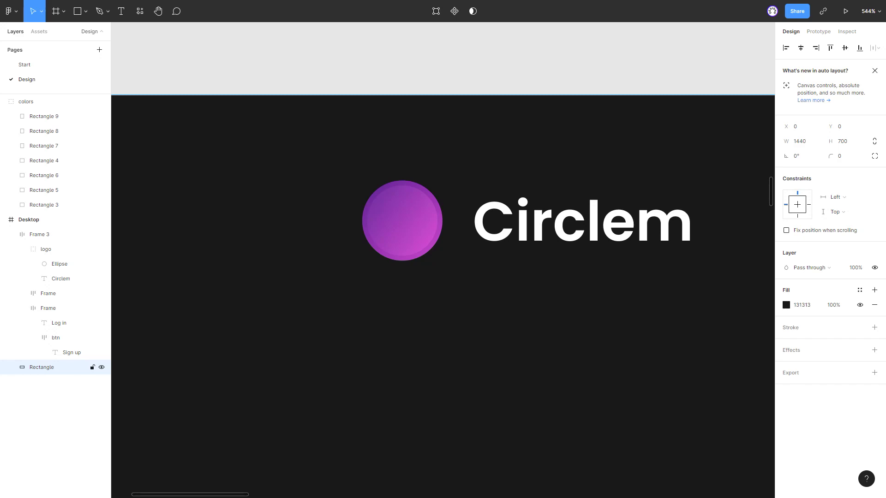
click(406, 204)
double_click(407, 206)
key(o)
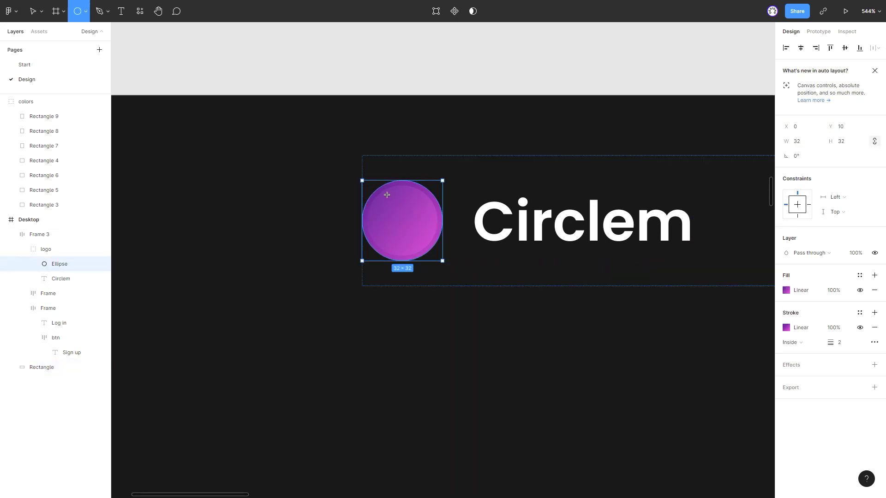
drag(406, 214, 432, 234)
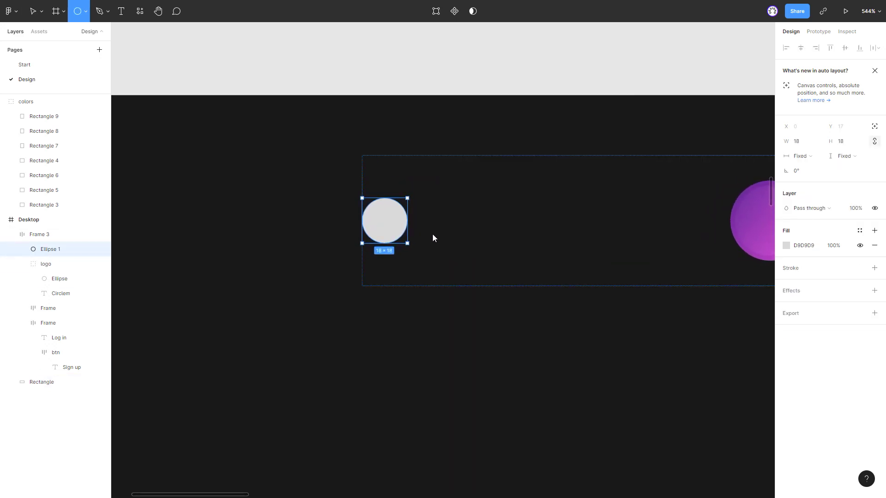
Move the small circle into the logo group and group it with the logo circle.
key(v)
drag(56, 251, 61, 278)
shift+click(62, 278)
key(ctrl+g)
double_click(74, 265)
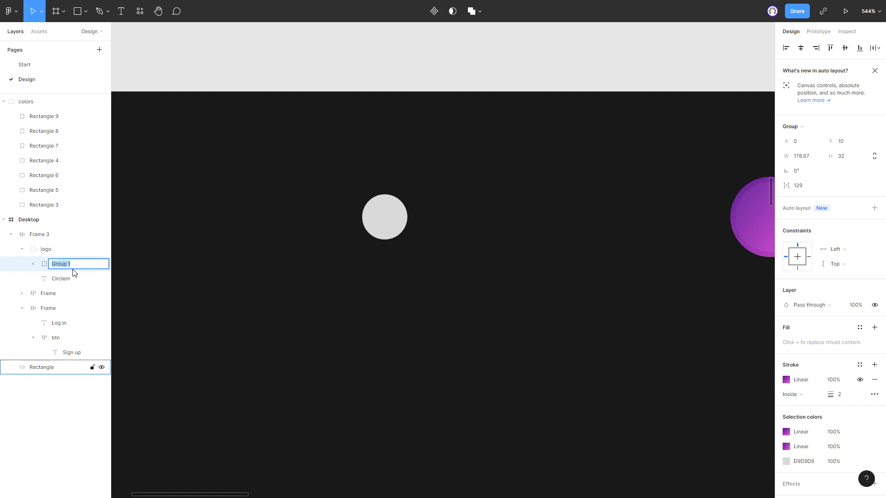
click(72, 268)
click(33, 264)
Nudge the small circle with the arrow keys to the top edge of the logo circle.
click(69, 279)
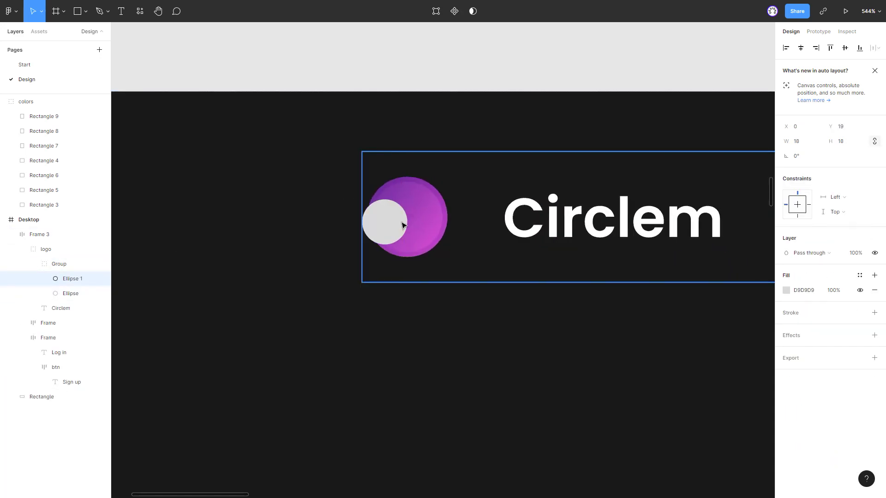
key(Down)
key(Down)
key(Up)
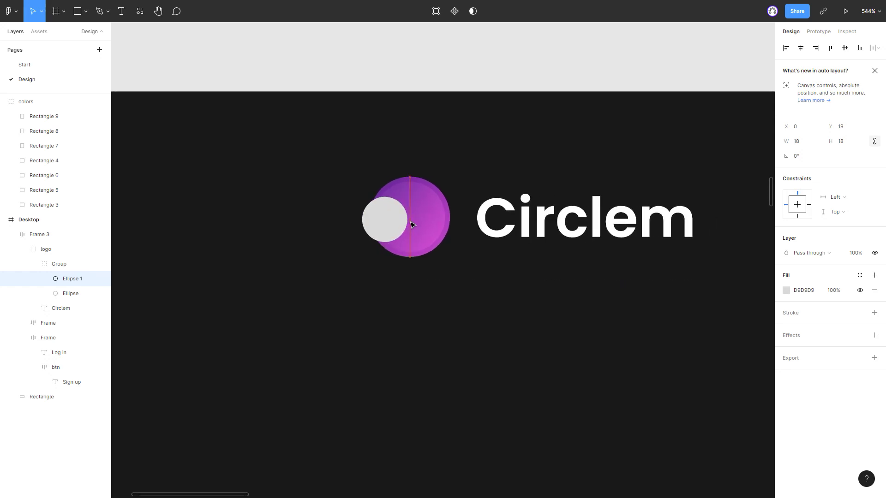
key(Right)
key(Right)
key(Right)
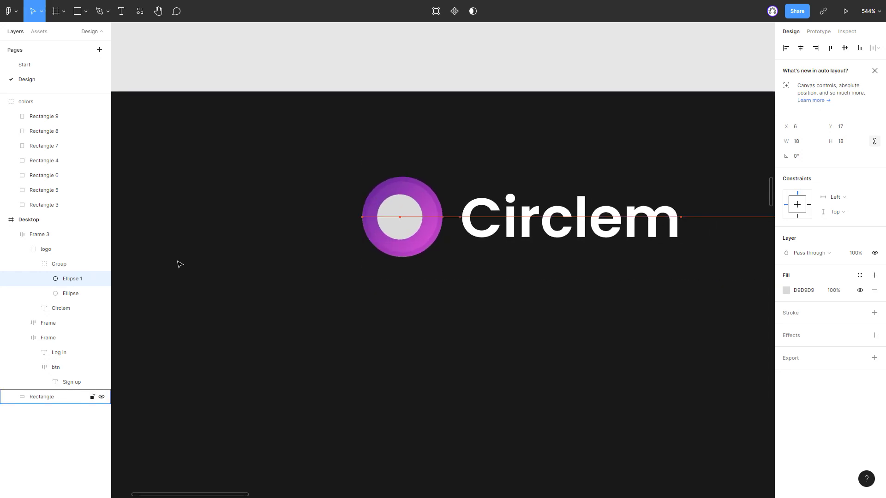
key(Up)
key(Up)
key(Up)
key(Up)
key(Up)
key(Up)
key(Right)
key(Right)
key(Left)
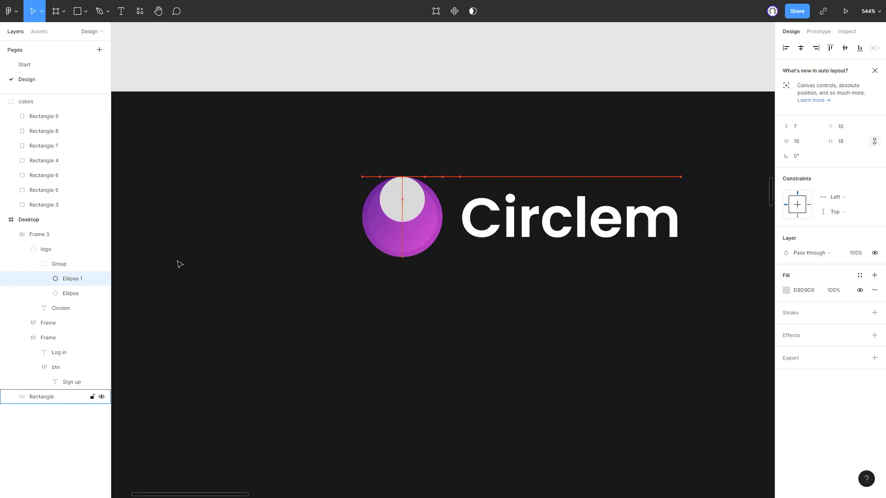
Fill the small circle white and rename its layer.
click(787, 291)
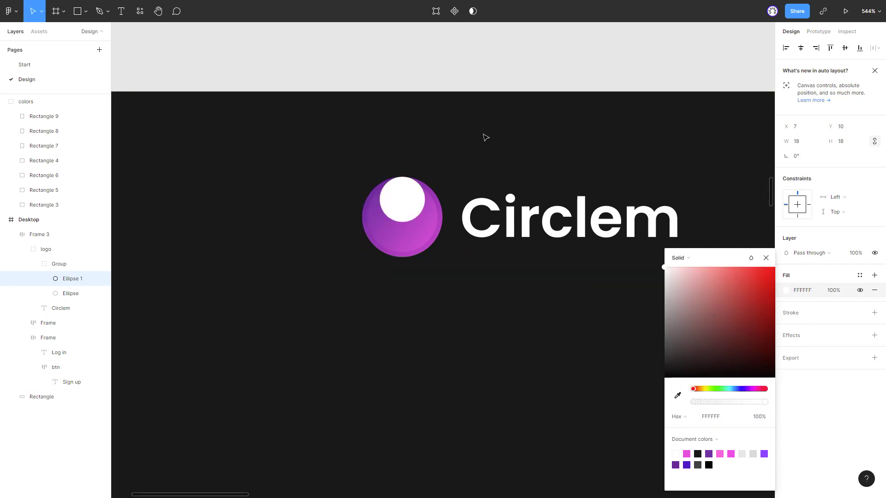
click(420, 67)
scroll(410, 68, down, 2)
scroll(430, 64, up, 2)
click(406, 242)
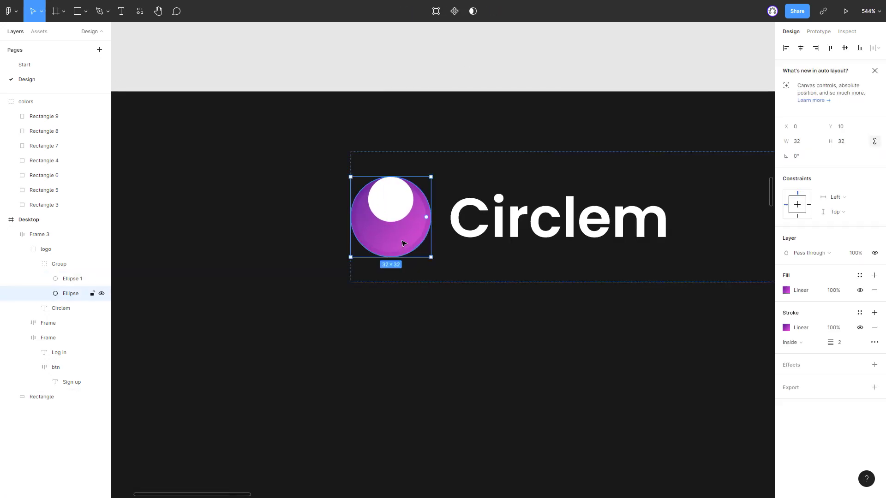
click(79, 280)
double_click(83, 281)
Add a drop shadow to the logo circle with blur 30 and 50% opacity.
click(76, 293)
click(875, 365)
click(786, 379)
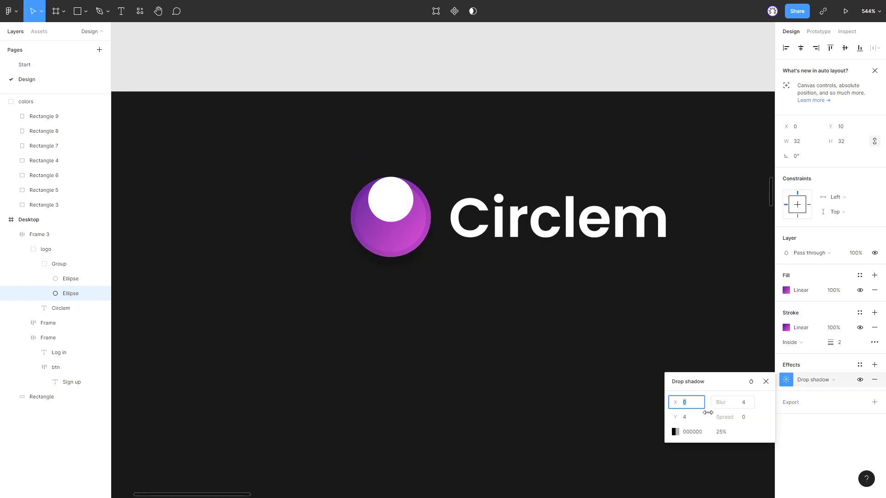
click(745, 402)
text(30)
key(Return)
click(721, 433)
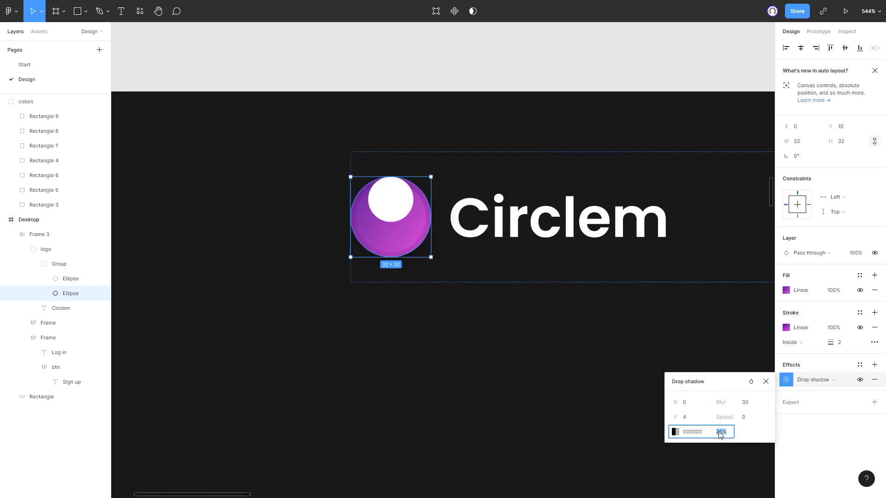
text(50)
key(Return)
Colour the shadow pink EE4CDB, sampled from the swatch, keeping 50% opacity.
click(676, 432)
click(611, 454)
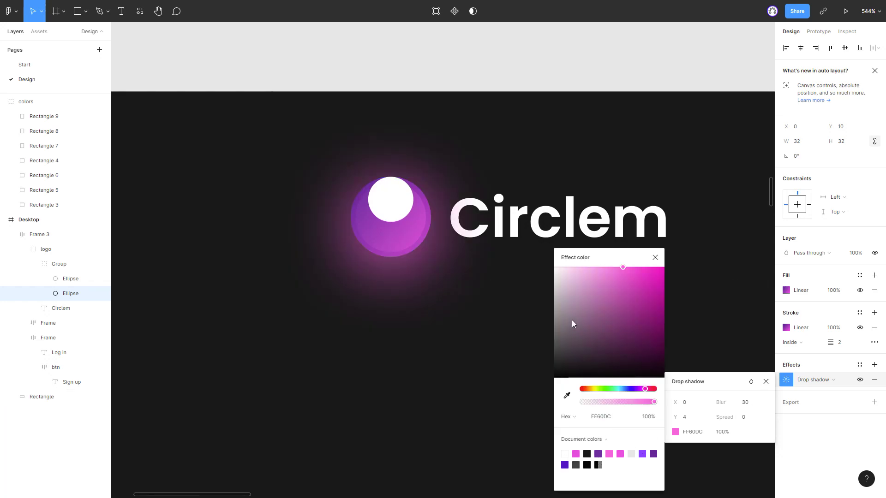
scroll(543, 349, up, 2)
click(567, 395)
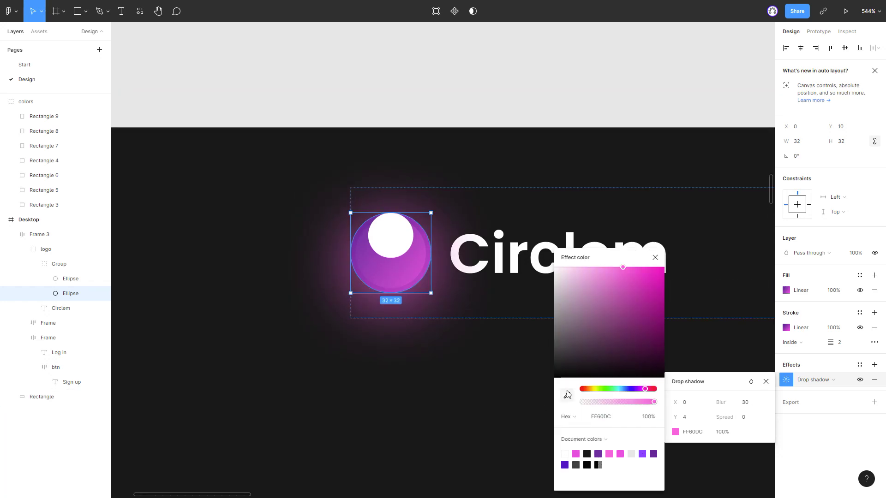
scroll(438, 176, up, 5)
scroll(443, 180, up, 3)
ctrl+scroll(416, 160, down, 1)
ctrl+scroll(416, 160, down, 5)
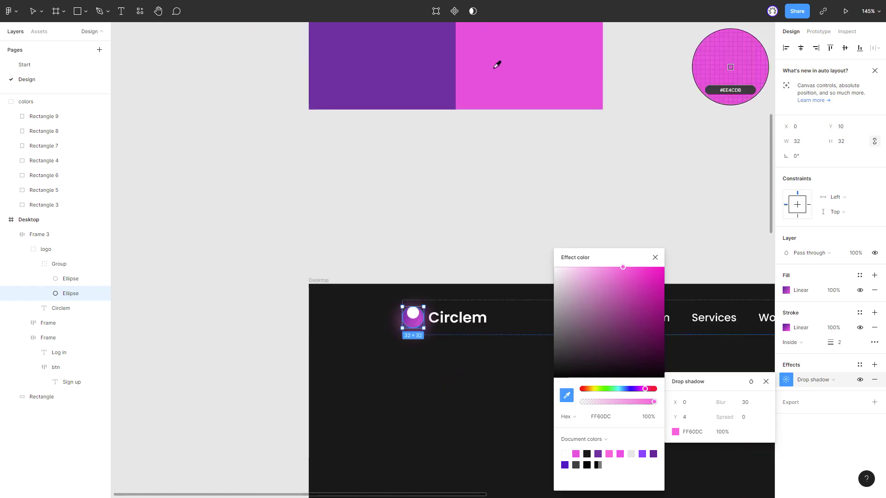
click(499, 63)
text(50)
key(Return)
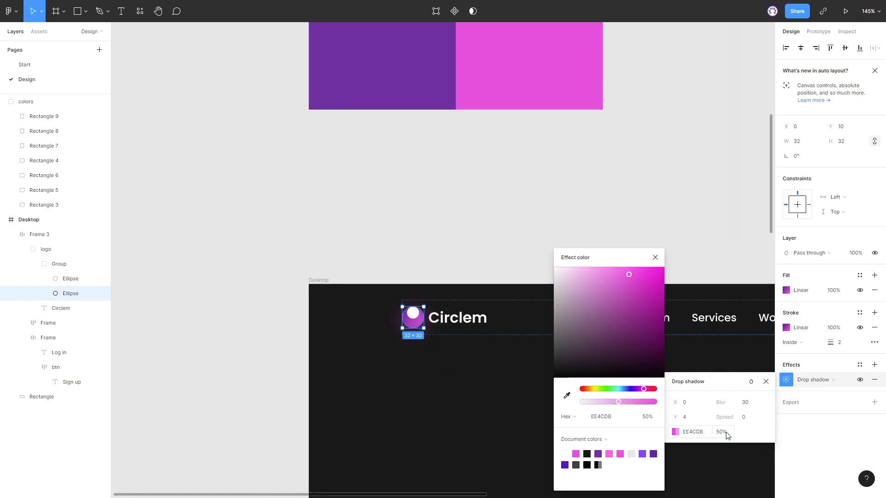
key(Escape)
click(465, 249)
ctrl+scroll(464, 249, up, 1)
ctrl+scroll(415, 257, up, 3)
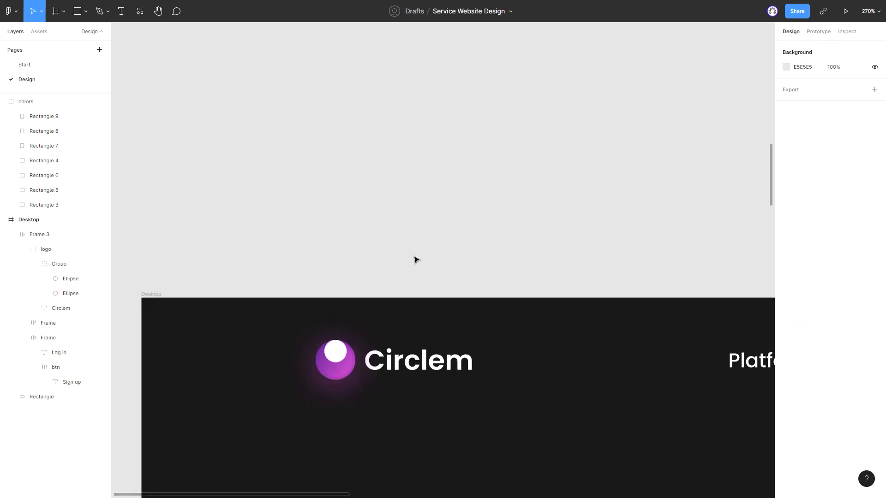
ctrl+scroll(416, 257, up, 2)
ctrl+scroll(346, 374, up, 3)
ctrl+scroll(379, 382, up, 2)
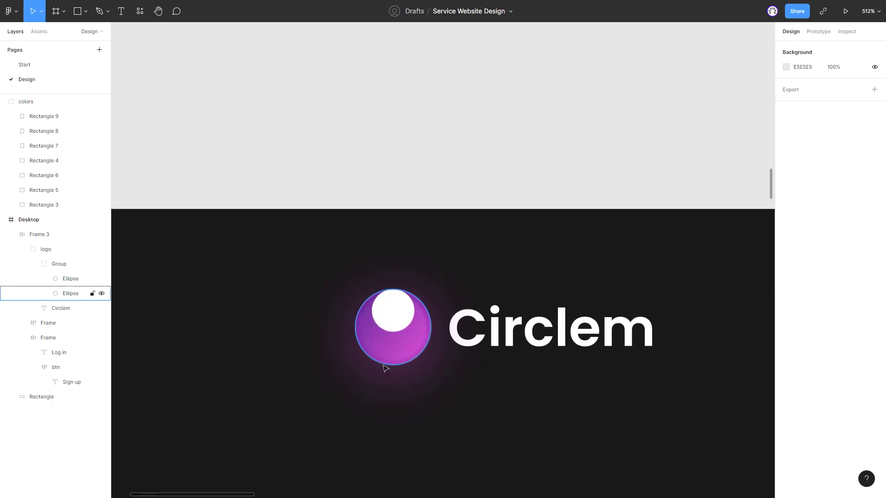
Drag the outline gradient handles so it runs from upper left to lower right across the circle.
click(387, 363)
click(786, 327)
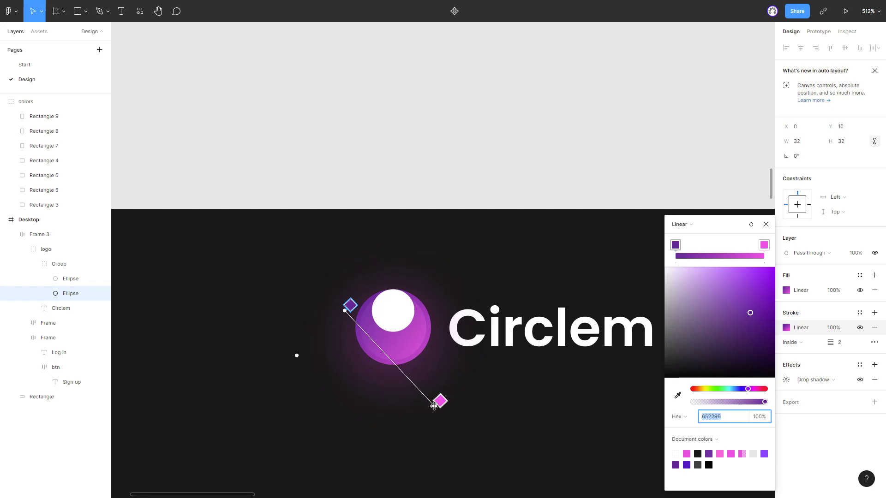
mouse_move(434, 406)
mouse_down()
mouse_move(378, 338)
mouse_move(396, 357)
mouse_up()
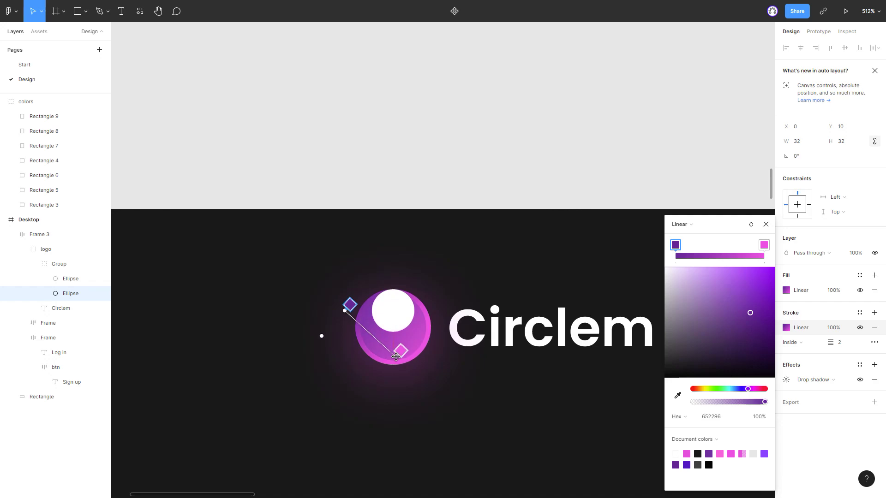
mouse_move(353, 316)
mouse_down()
mouse_move(317, 319)
mouse_move(328, 322)
mouse_up()
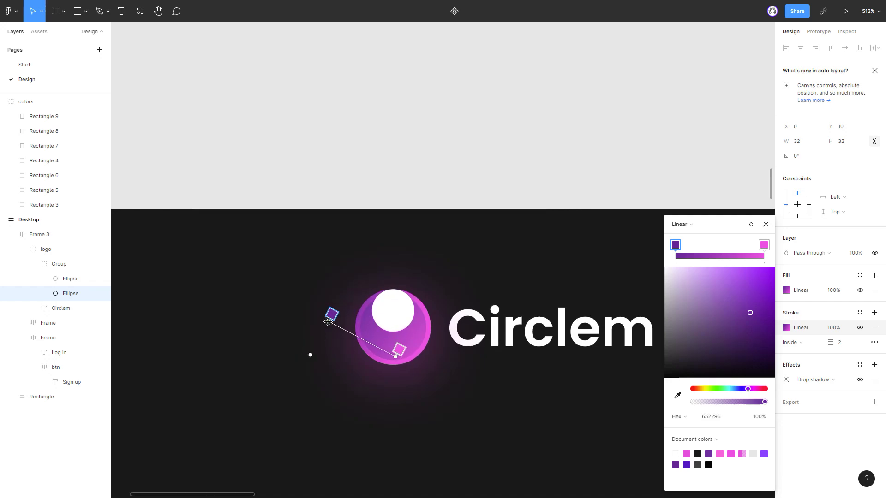
mouse_move(408, 363)
mouse_down()
mouse_move(426, 373)
mouse_move(405, 367)
mouse_up()
click(766, 224)
click(380, 170)
Nudge the Circlem wordmark one pixel to the right.
scroll(340, 196, down, 2)
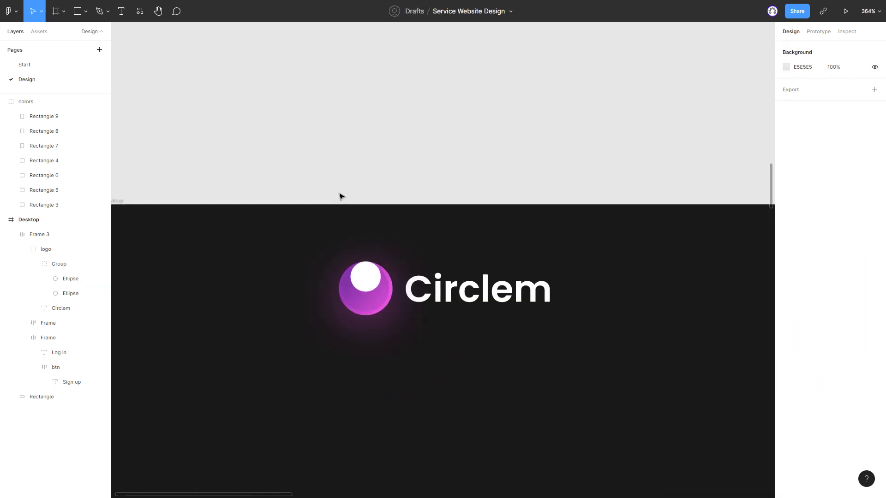
scroll(395, 186, down, 5)
scroll(400, 192, down, 1)
scroll(312, 174, up, 2)
scroll(312, 185, down, 2)
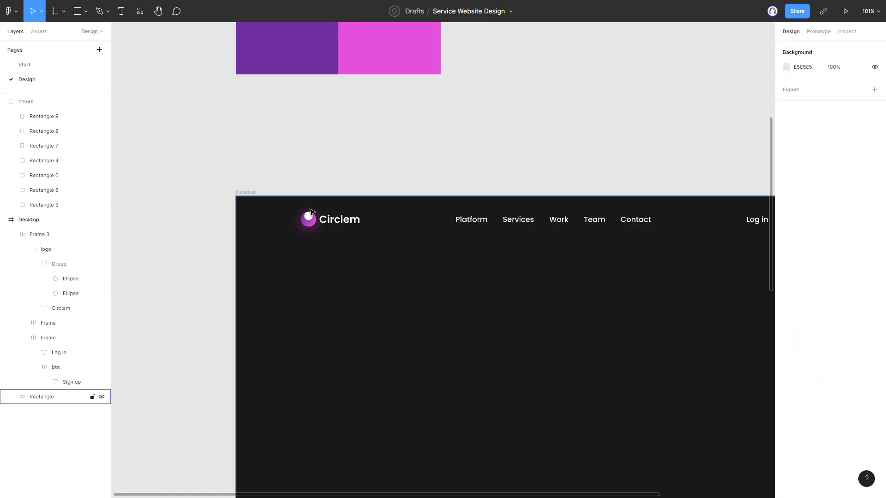
scroll(306, 203, up, 3)
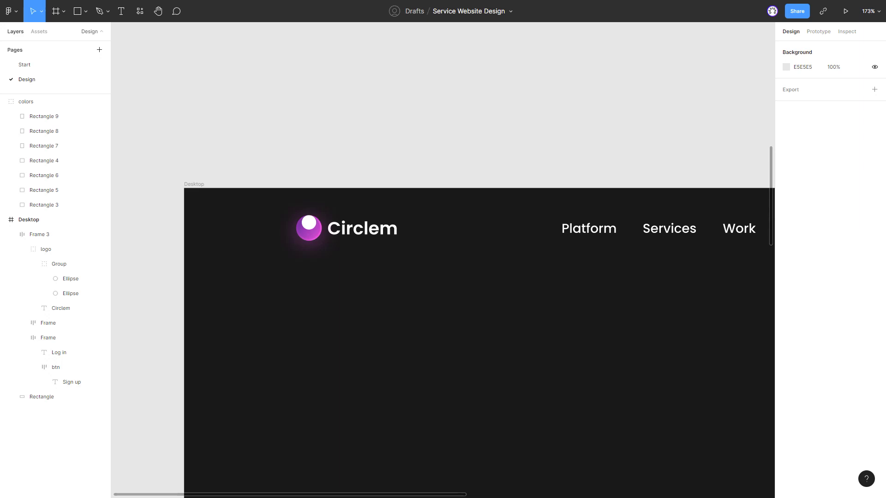
click(378, 226)
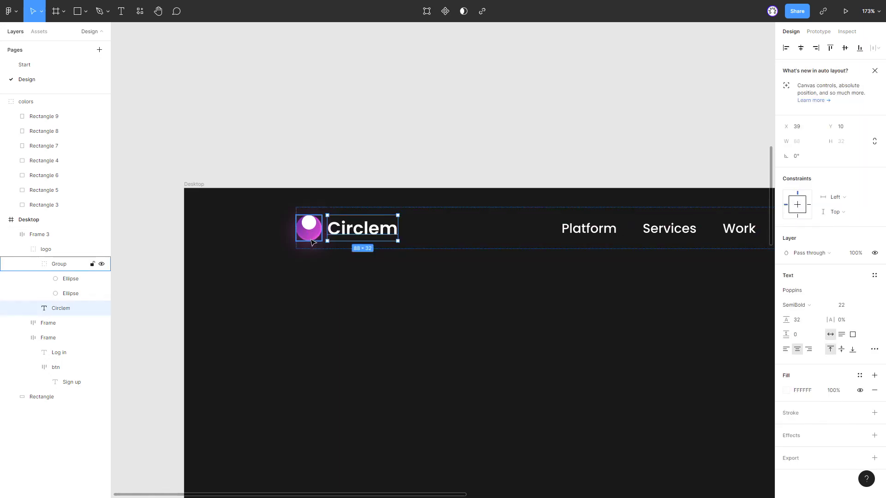
scroll(312, 243, up, 2)
key(Right)
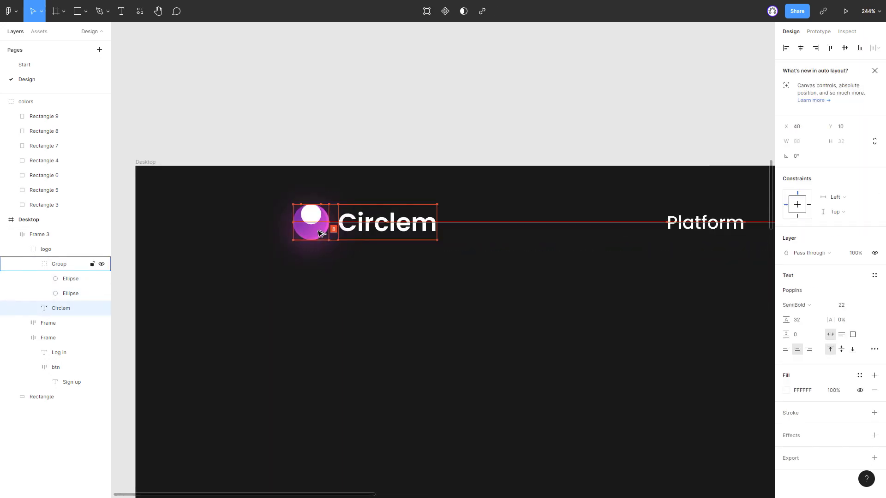
Start a new colour style from the logo's outer gradient circle fill.
click(47, 249)
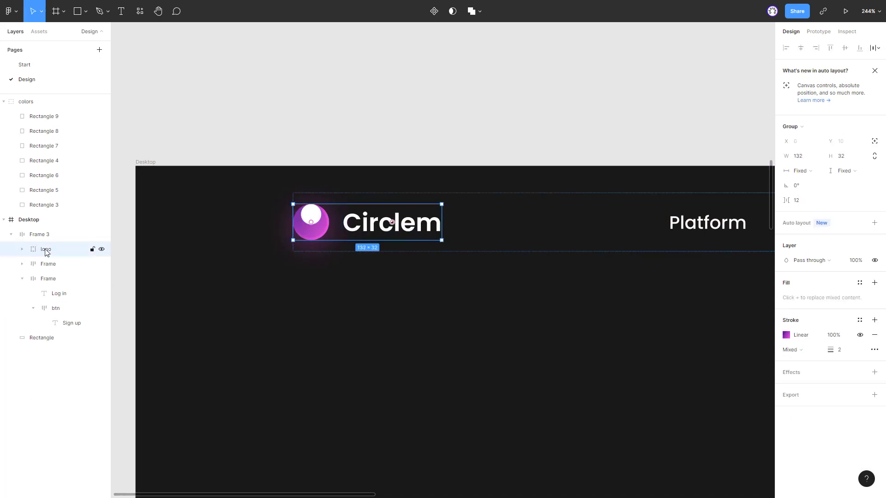
scroll(244, 206, down, 5)
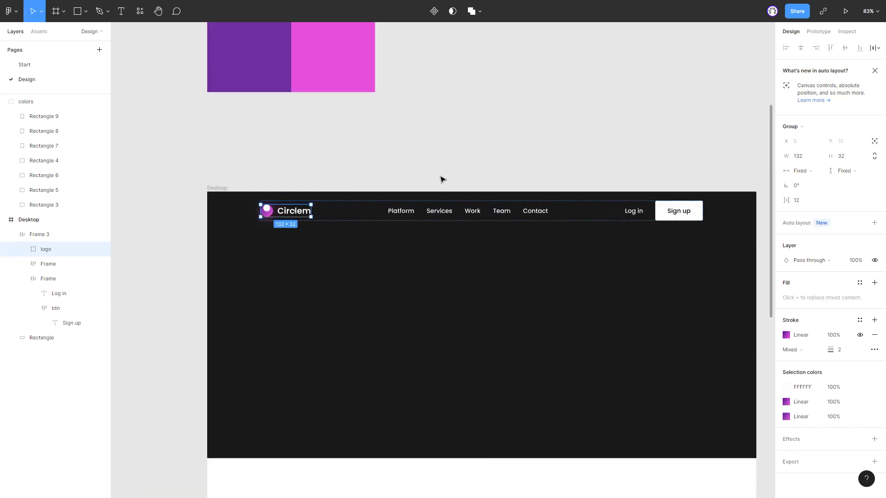
click(442, 179)
scroll(325, 176, right, 2)
scroll(338, 202, right, 1)
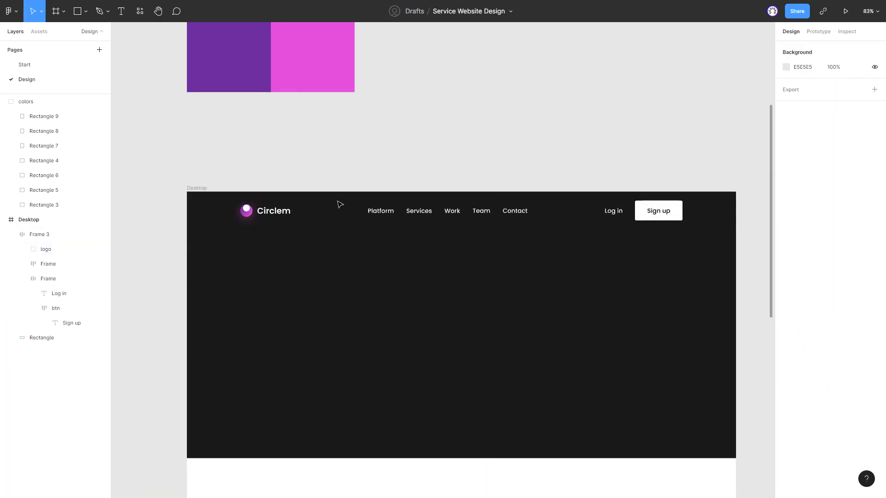
scroll(245, 218, up, 5)
ctrl+click(245, 218)
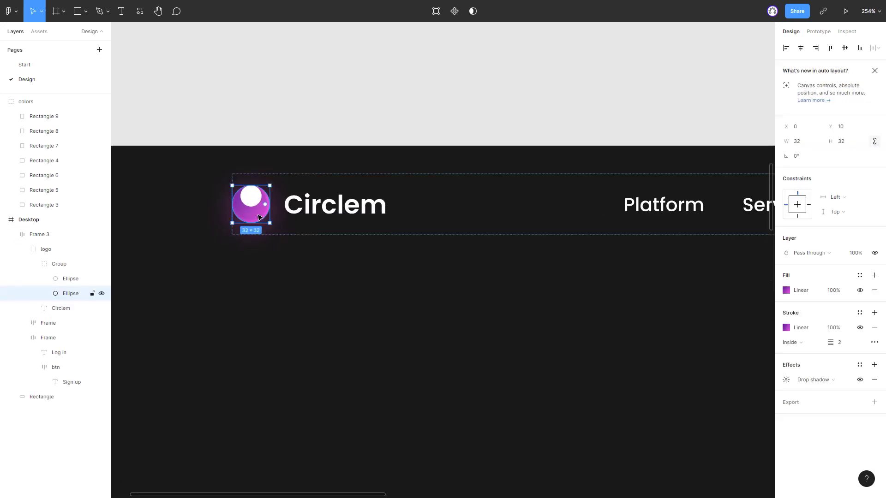
click(860, 275)
click(871, 292)
text(Linear)
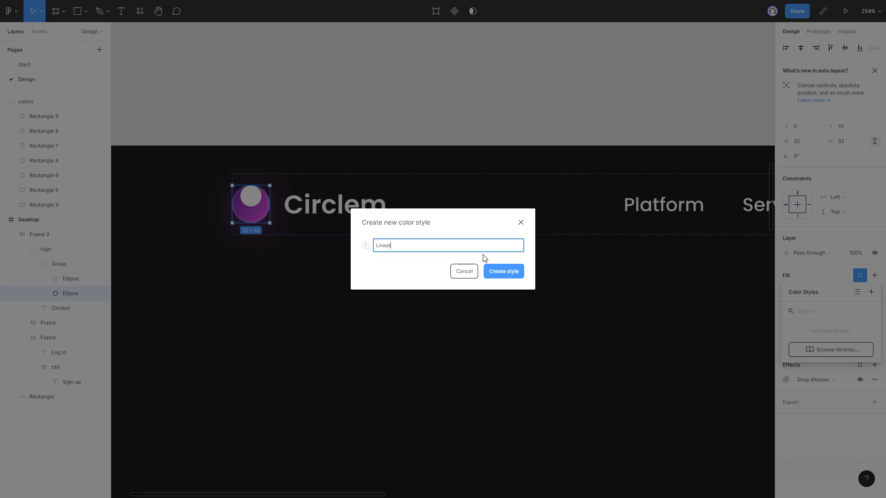
Save the gradient as the 'Linear' colour style.
key(Return)
key(Escape)
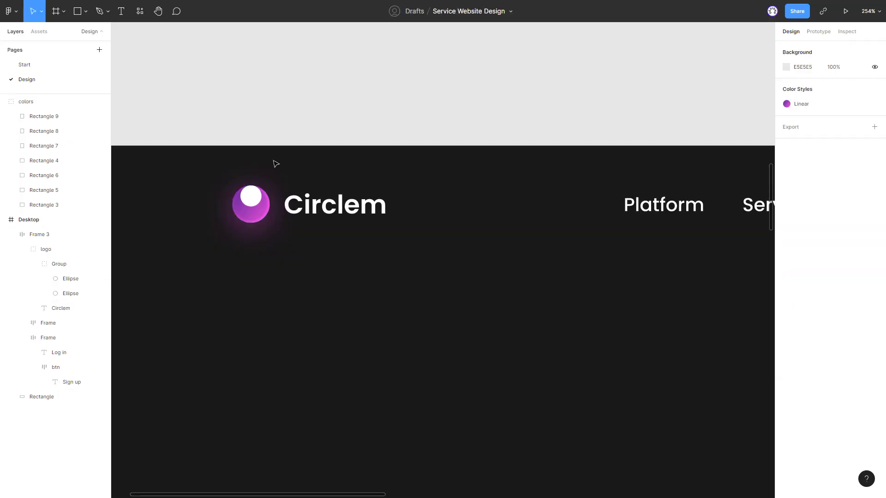
scroll(272, 217, down, 5)
scroll(416, 258, down, 5)
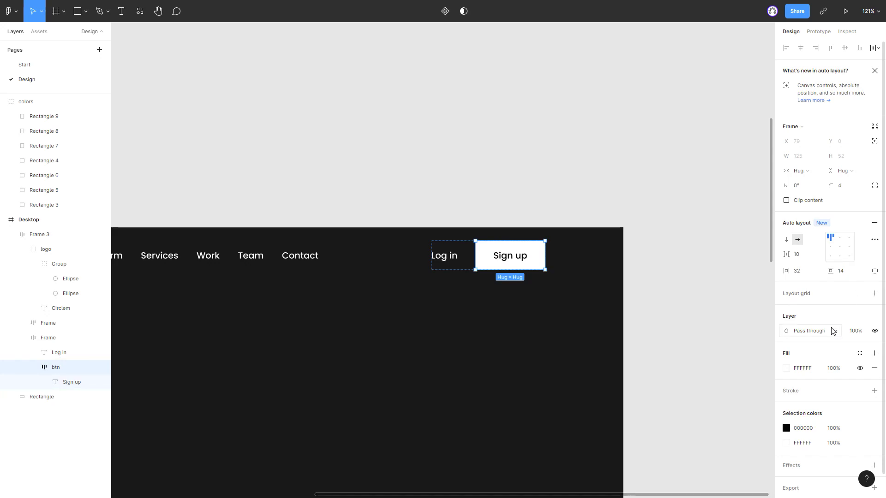
Fill the Sign up button with the Linear gradient style.
click(859, 353)
click(797, 409)
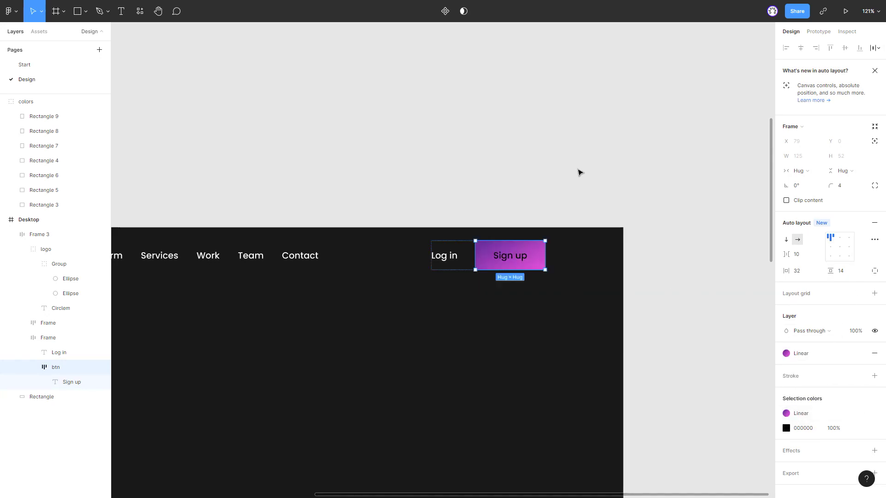
click(510, 202)
scroll(510, 202, up, 3)
scroll(522, 208, down, 1)
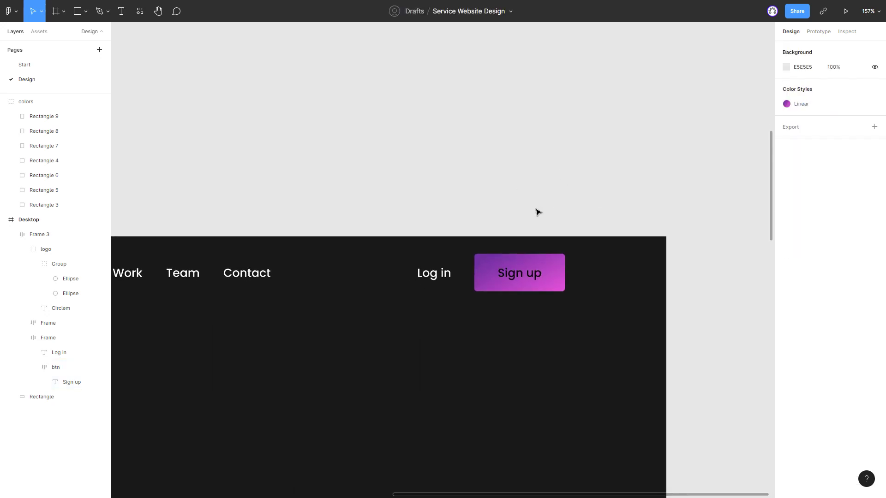
scroll(538, 212, down, 5)
scroll(190, 288, up, 5)
Save the logo circle's glow as a new effect style named Shadow.
ctrl+click(212, 282)
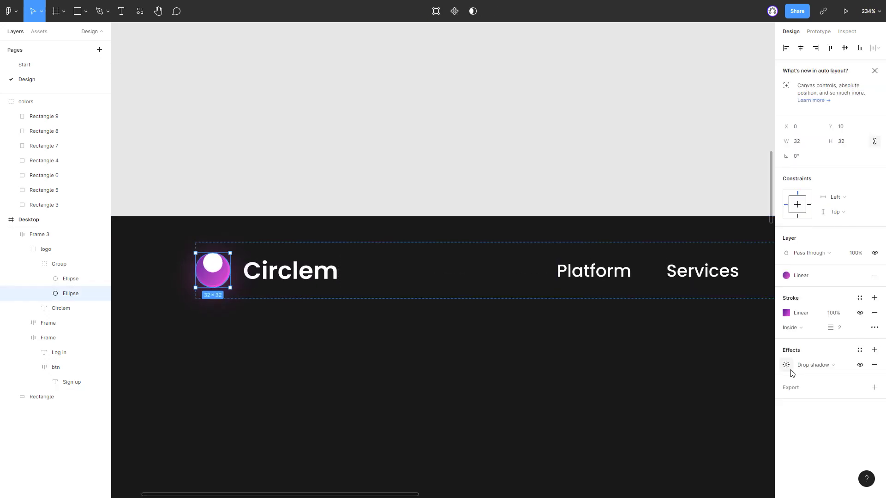
click(858, 352)
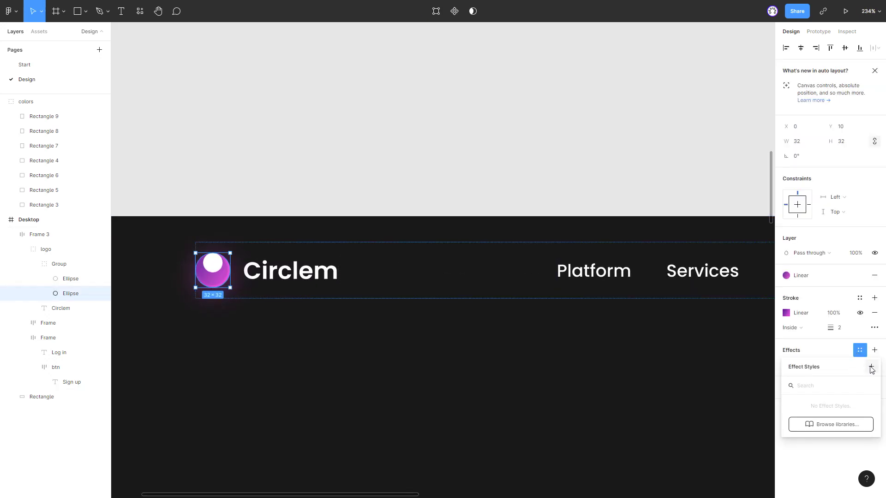
click(871, 367)
text(Shadow)
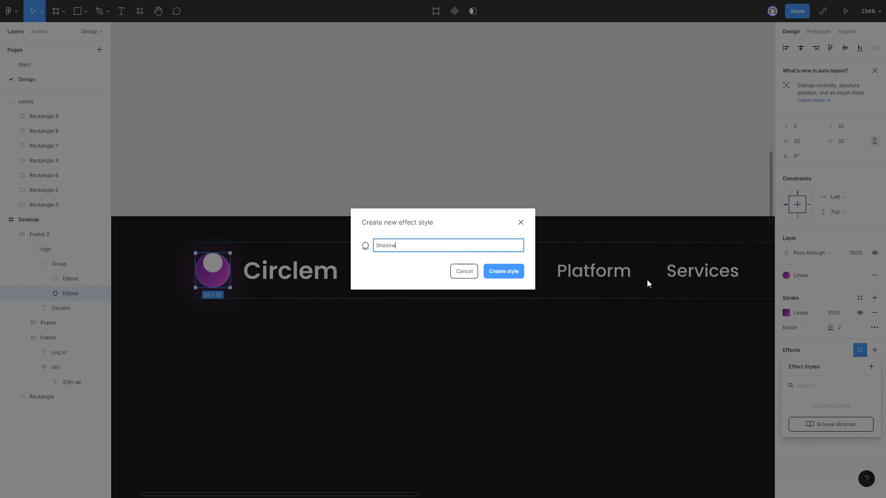
key(Return)
Select the whole Sign up button, undoing an accidental label colour change.
click(439, 133)
key(shift+1)
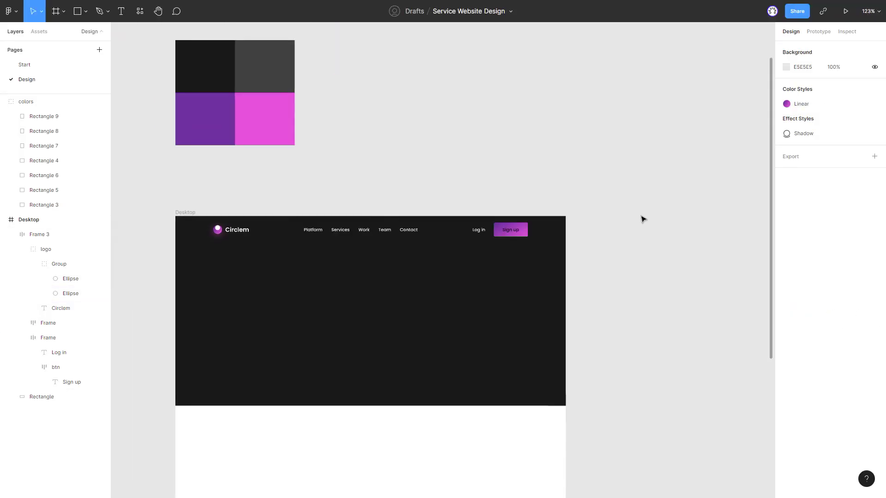
scroll(644, 219, up, 3)
double_click(444, 227)
click(786, 346)
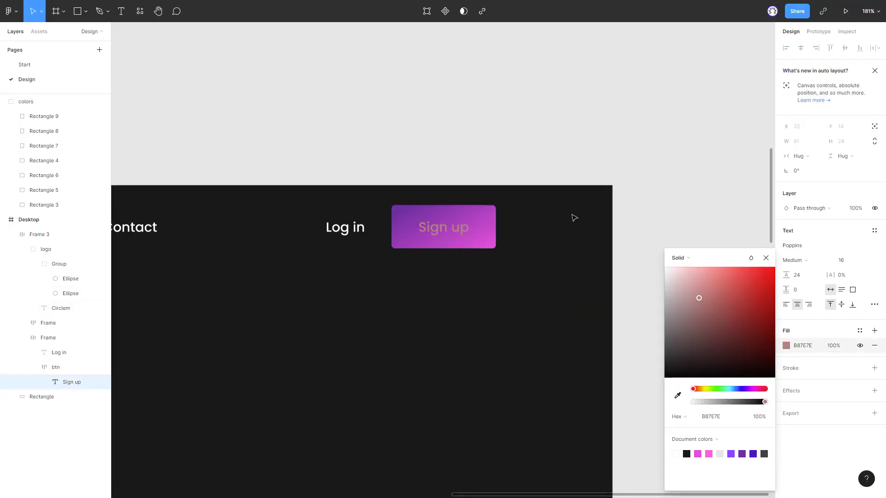
key(ctrl+z)
key(Escape)
scroll(812, 452, down, 1)
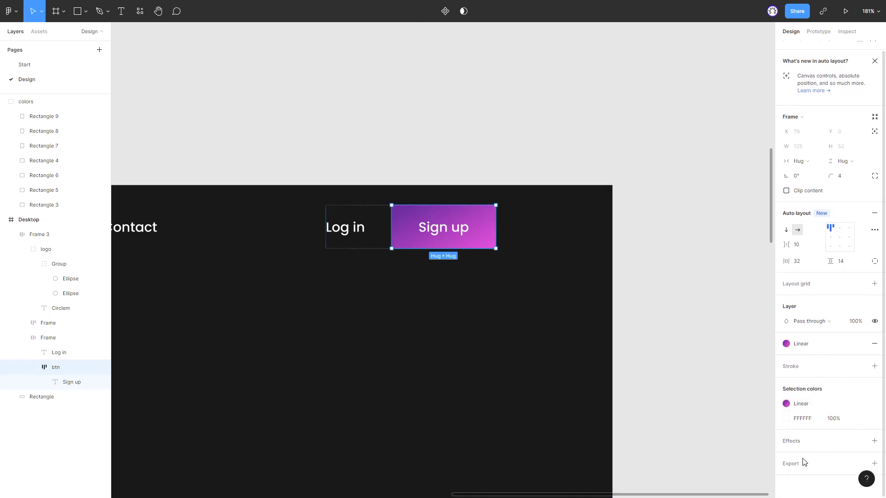
Add a drop shadow and apply the Shadow style, which lands on the background rectangle.
click(874, 441)
scroll(835, 436, down, 1)
click(860, 427)
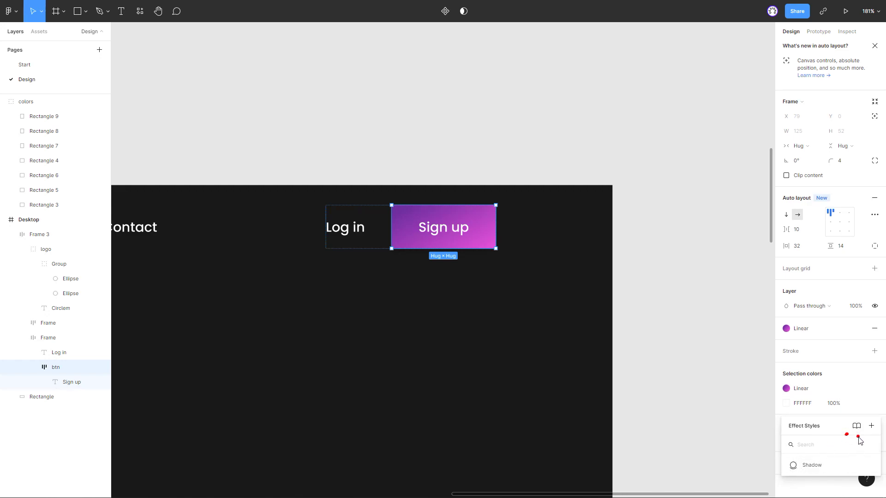
key(ctrl+z)
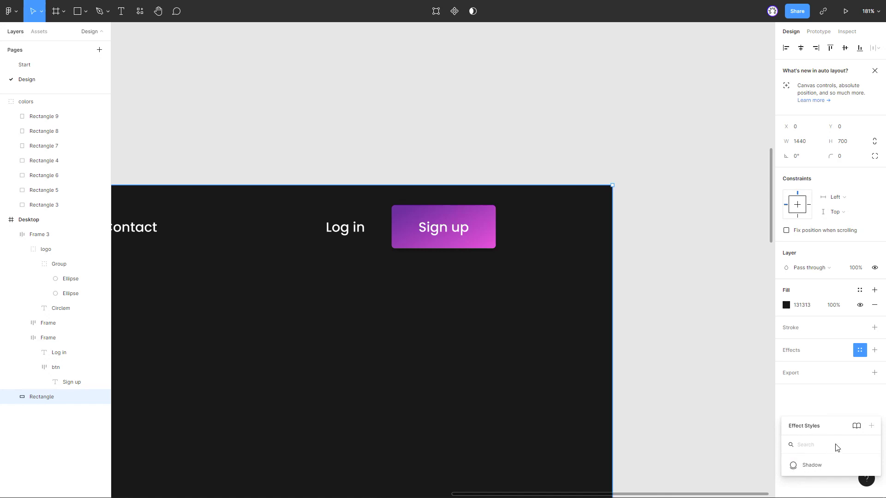
mouse_move(822, 425)
mouse_down()
mouse_move(778, 396)
mouse_move(810, 400)
mouse_up()
click(774, 438)
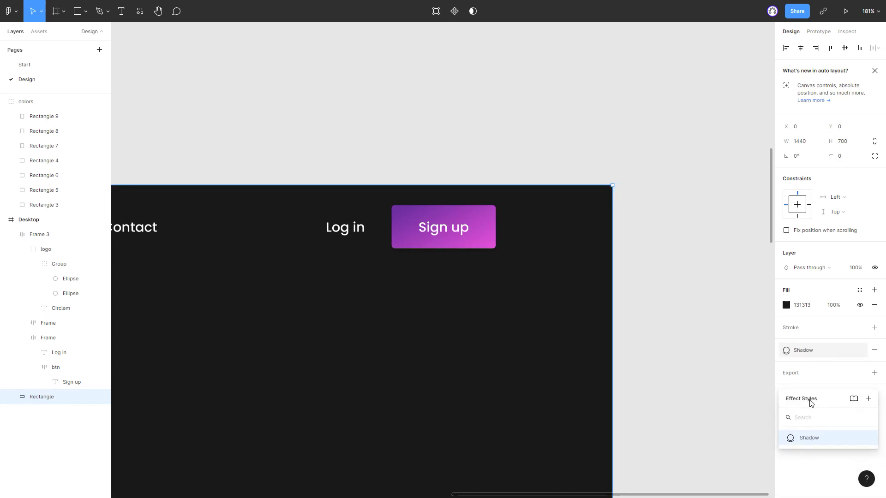
Reselect the Sign up button and apply the Shadow glow style to it.
double_click(443, 227)
key(ctrl+z)
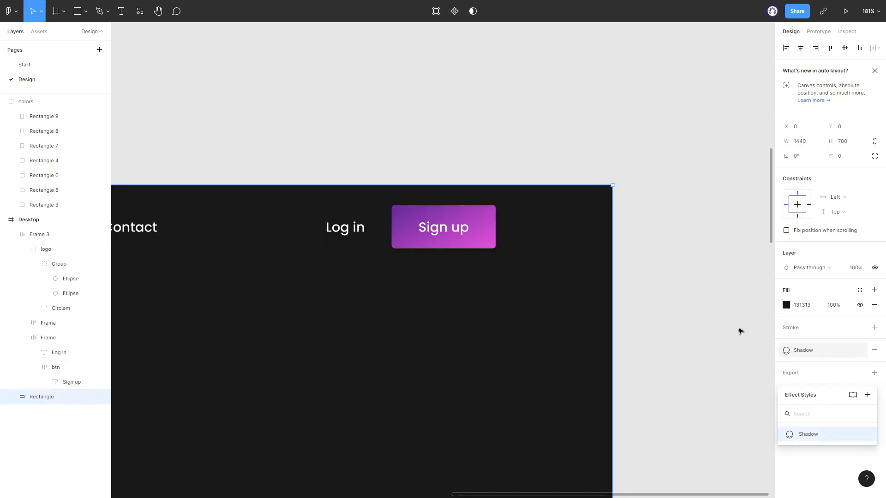
key(ctrl+shift+z)
click(808, 437)
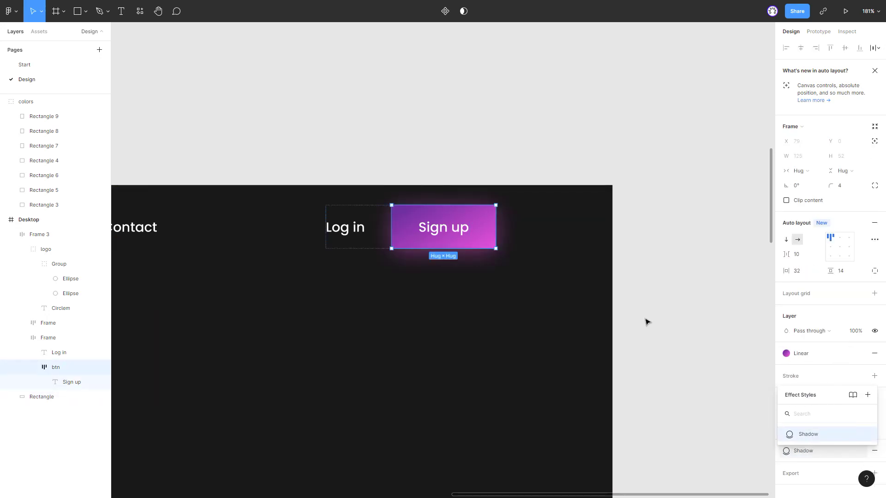
drag(807, 399, 808, 461)
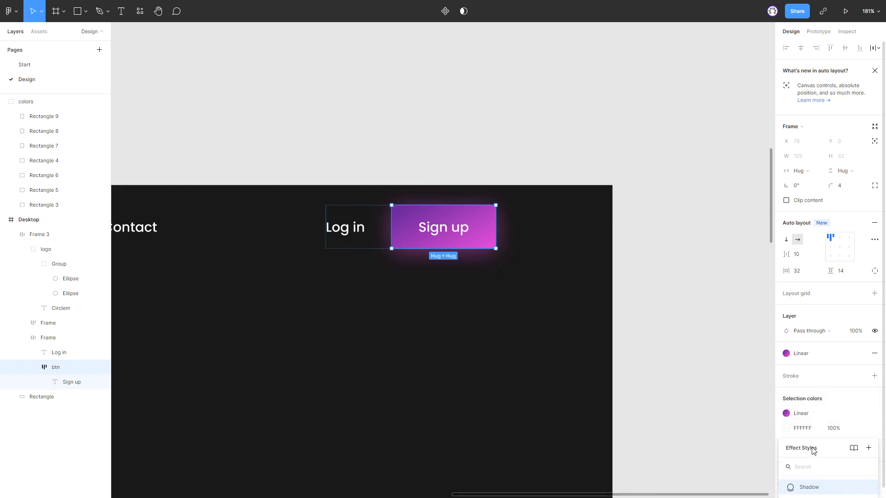
click(758, 432)
Copy the Services nav text and paste it into the Desktop frame.
ctrl+scroll(519, 140, down, 5)
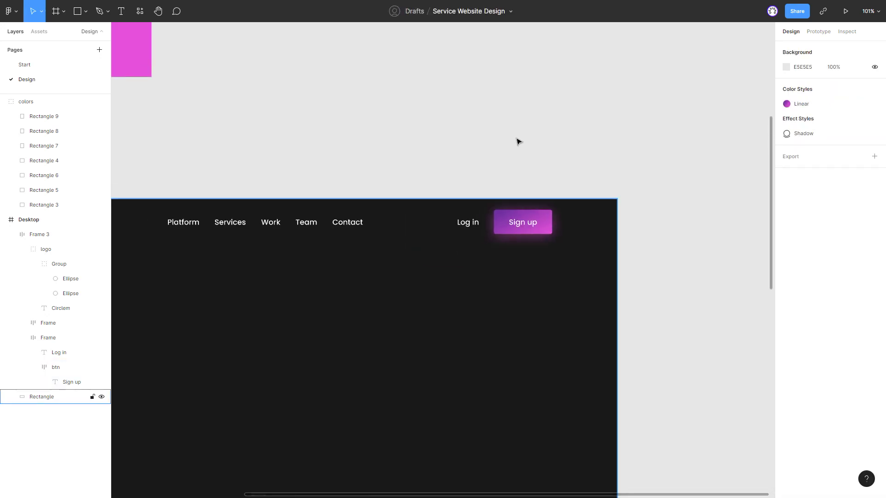
ctrl+scroll(405, 187, down, 2)
ctrl+scroll(262, 214, up, 1)
ctrl+scroll(262, 214, up, 5)
ctrl+scroll(192, 198, down, 3)
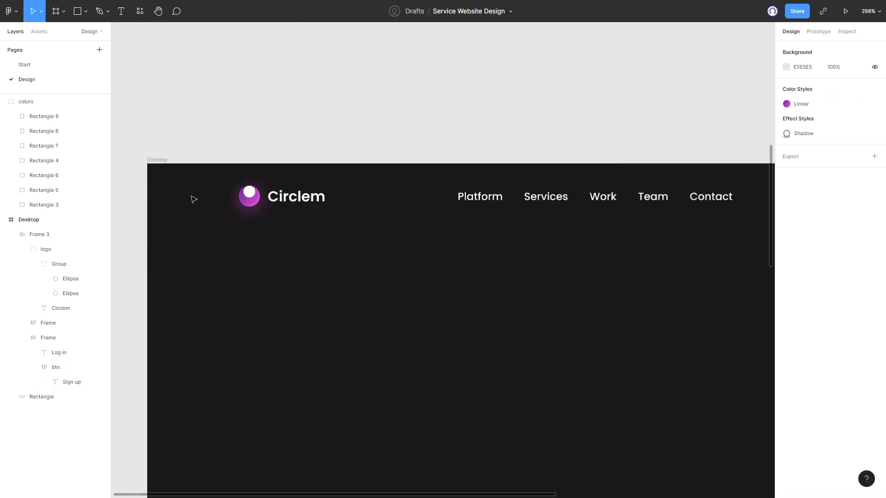
ctrl+scroll(414, 135, down, 3)
ctrl+scroll(487, 133, down, 1)
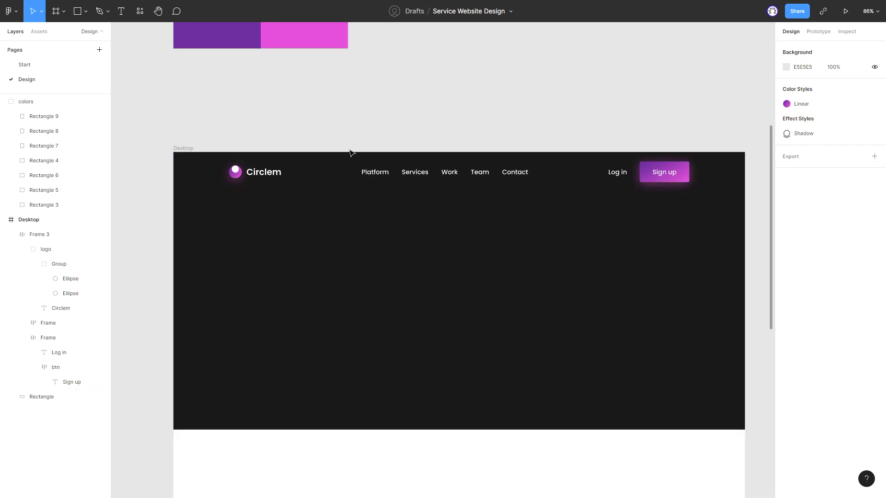
ctrl+scroll(388, 145, down, 1)
ctrl+scroll(428, 139, down, 1)
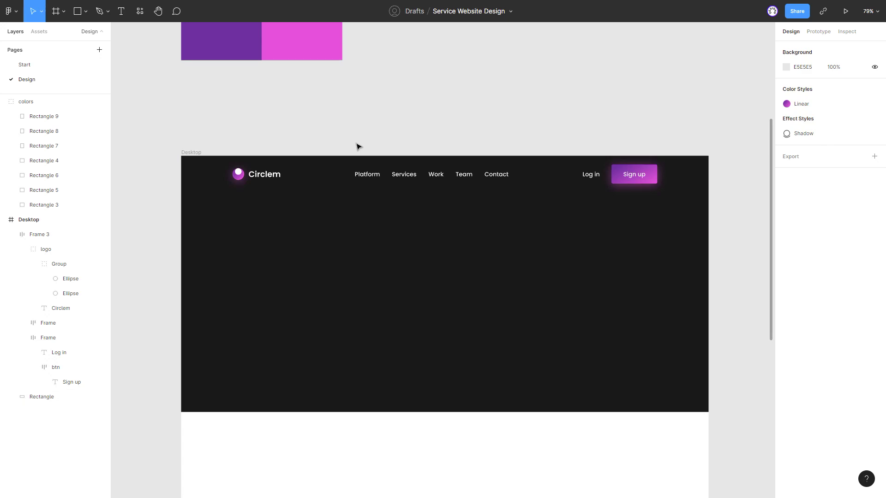
ctrl+scroll(435, 221, down, 1)
ctrl+click(398, 171)
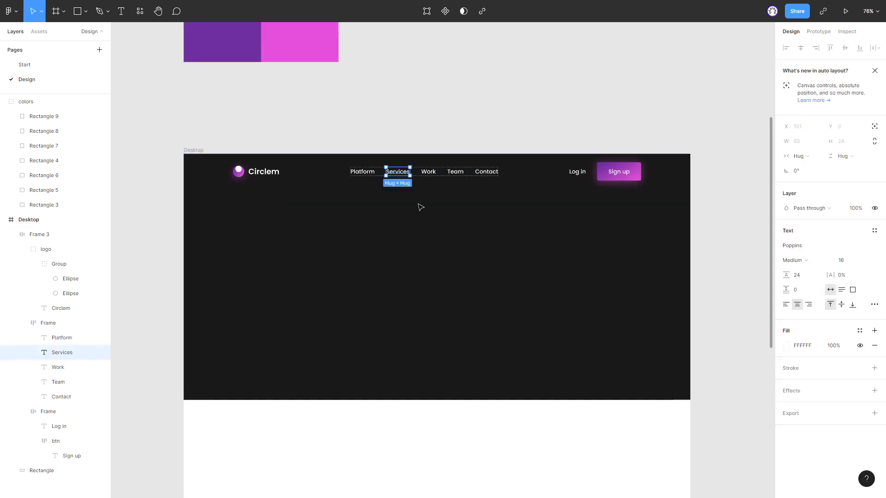
key(ctrl+c)
click(184, 149)
click(463, 283)
key(ctrl+v)
Move the pasted text to the hero centre and retype it as 'Research Platform'.
ctrl+scroll(431, 271, up, 1)
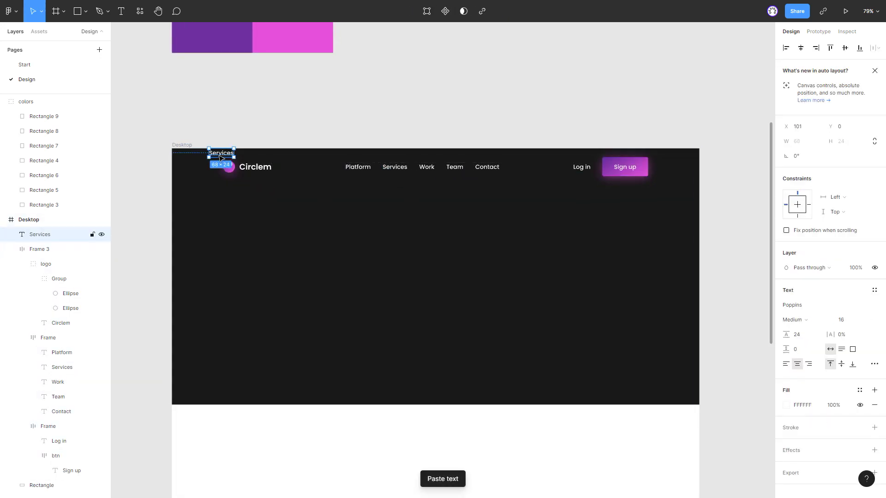
drag(220, 158, 453, 237)
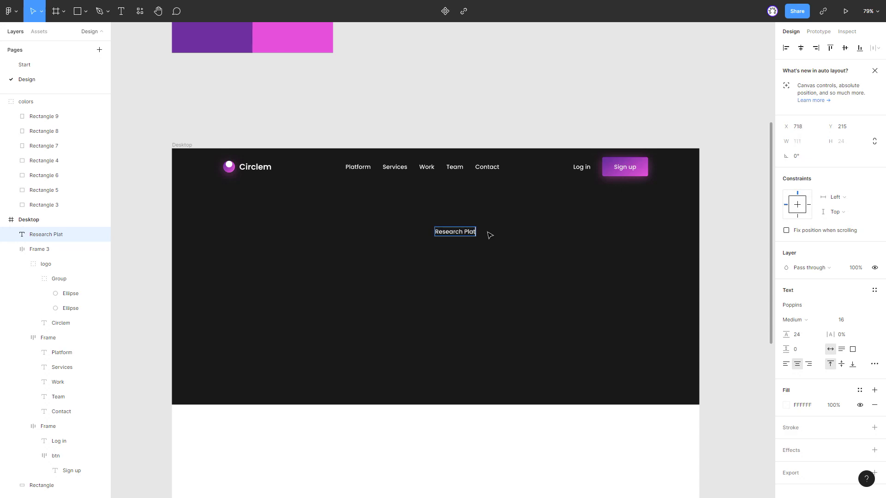
key(Escape)
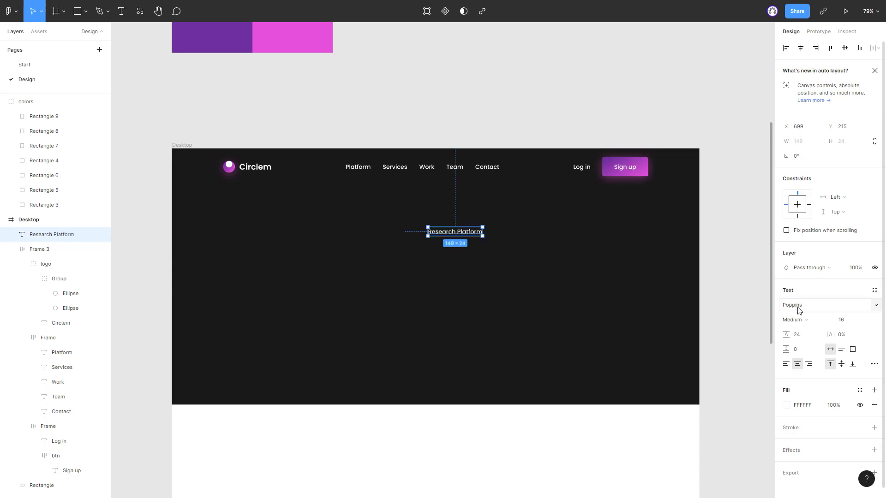
Give the label line height 28 and size 18, centre it, and colour it pink EE4CDB.
text(28)
key(Return)
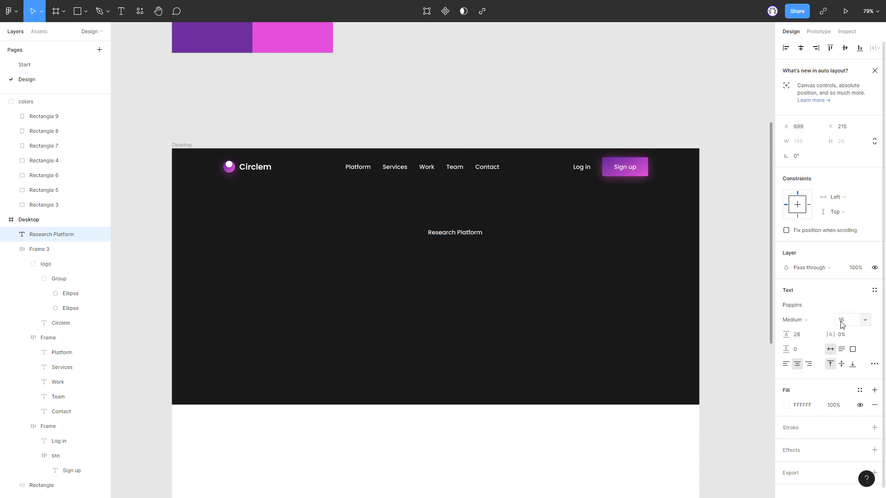
text(18)
key(Return)
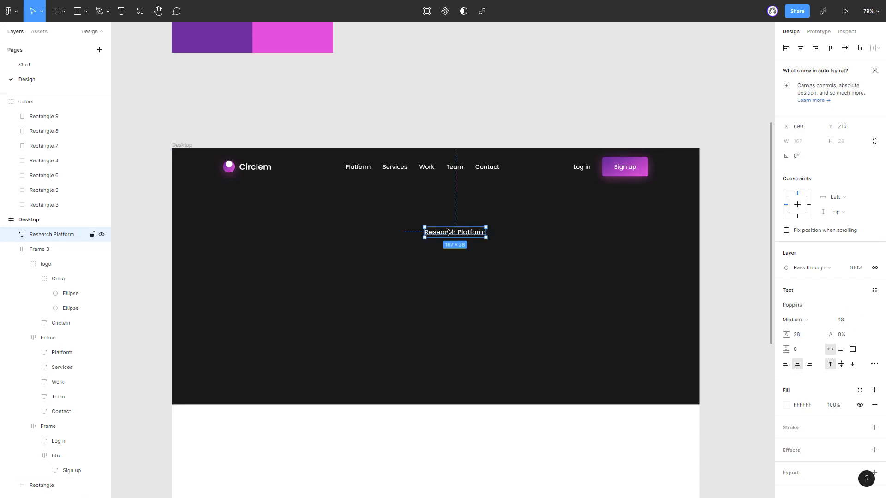
key(alt+h)
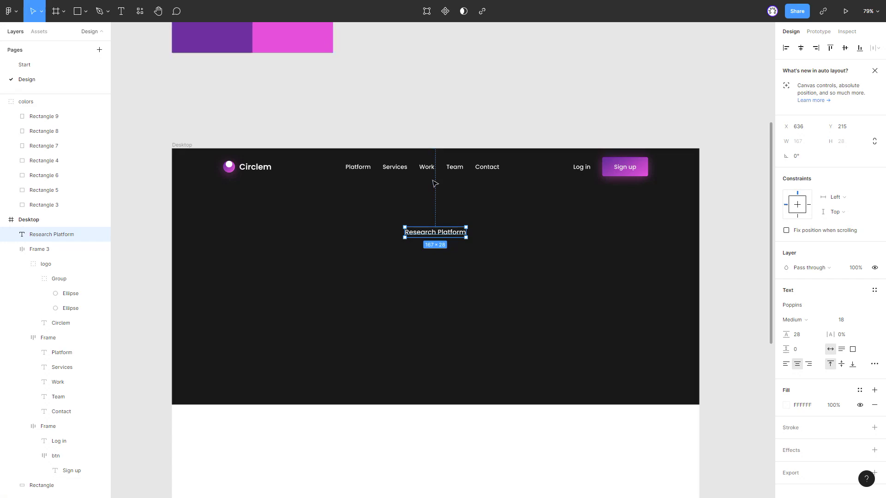
key(i)
click(302, 63)
Paste the Circlem text at the frame centre as Bold 56 with 80 line height.
click(469, 291)
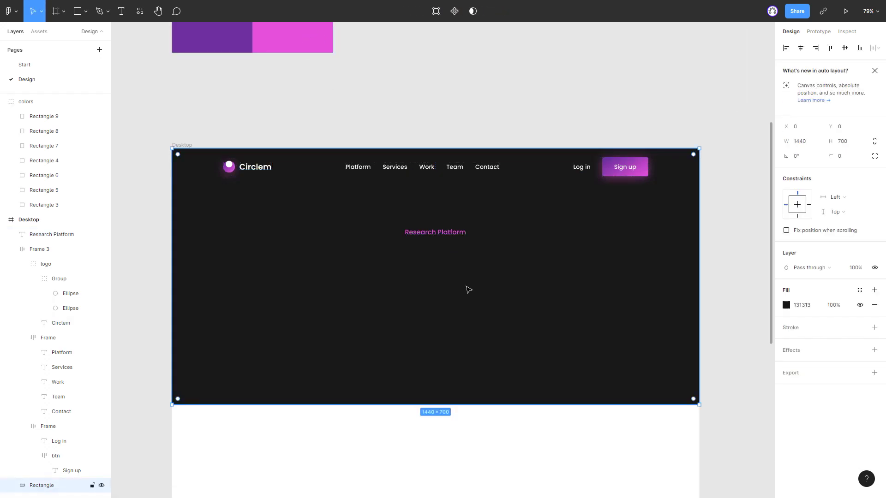
key(ctrl+v)
drag(192, 143, 427, 257)
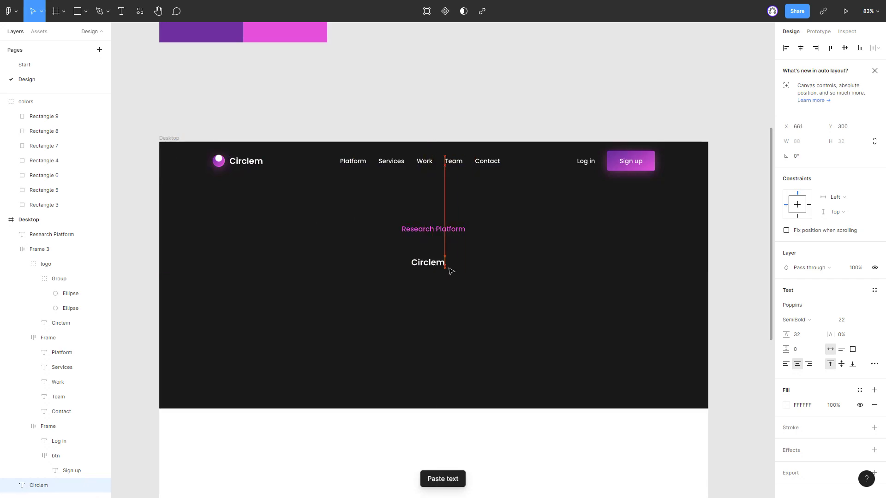
click(807, 322)
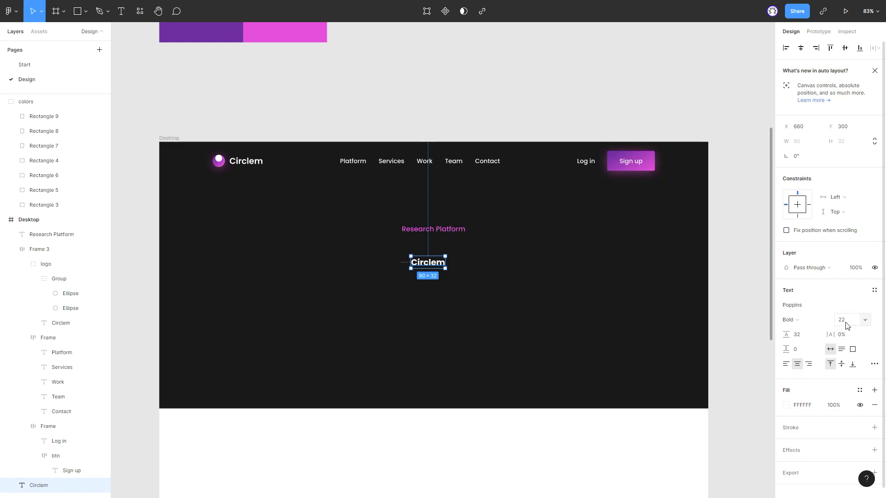
text(56)
click(806, 335)
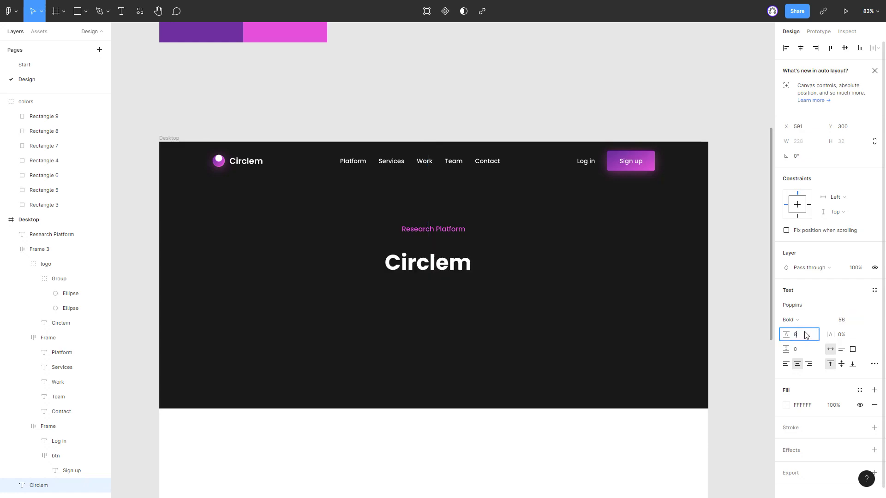
text(0)
key(Return)
drag(430, 274, 437, 262)
Retype the heading as 'Wide Range of Tools' and position it just under the label.
key(Return)
text(Wide)
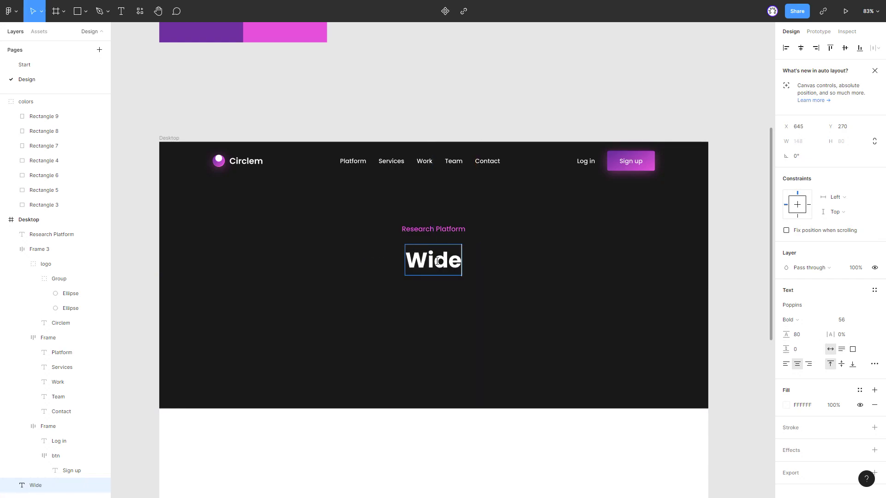
text( Range o)
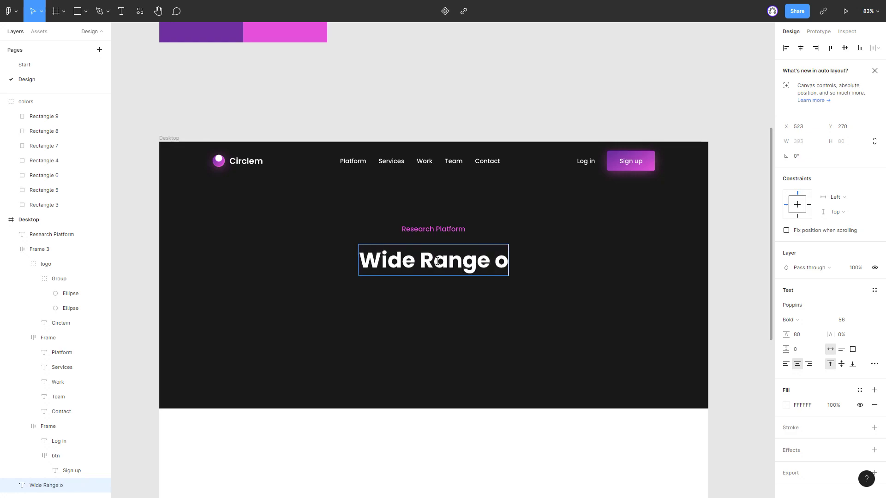
text(f Tools)
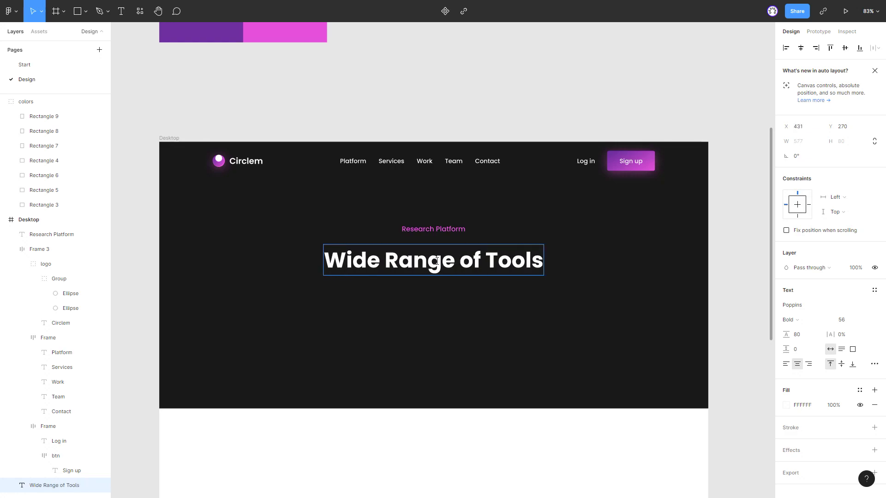
key(Escape)
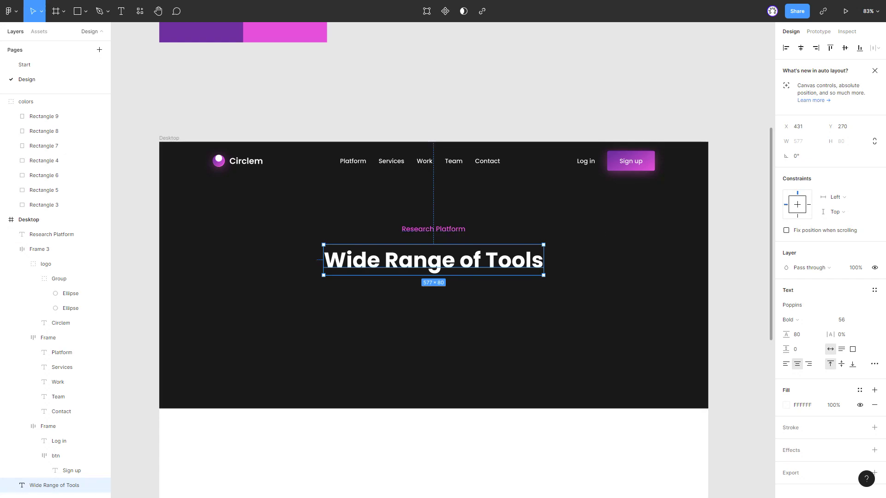
drag(431, 265, 431, 259)
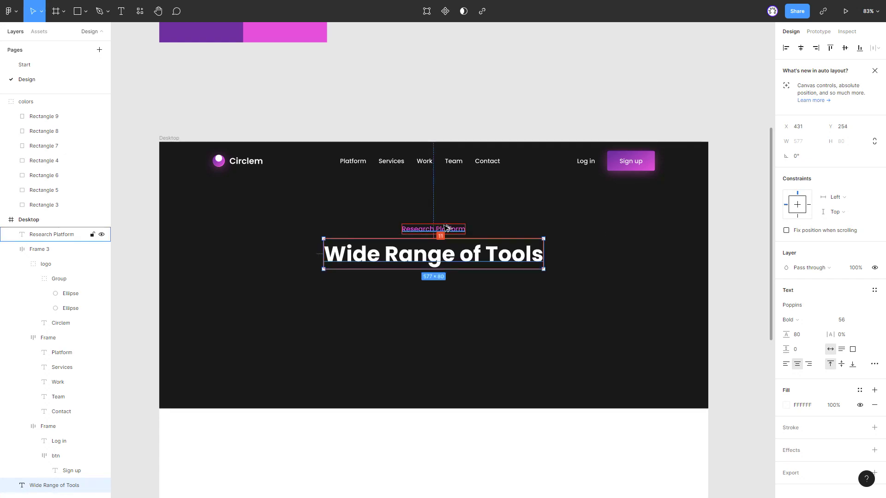
key(Down)
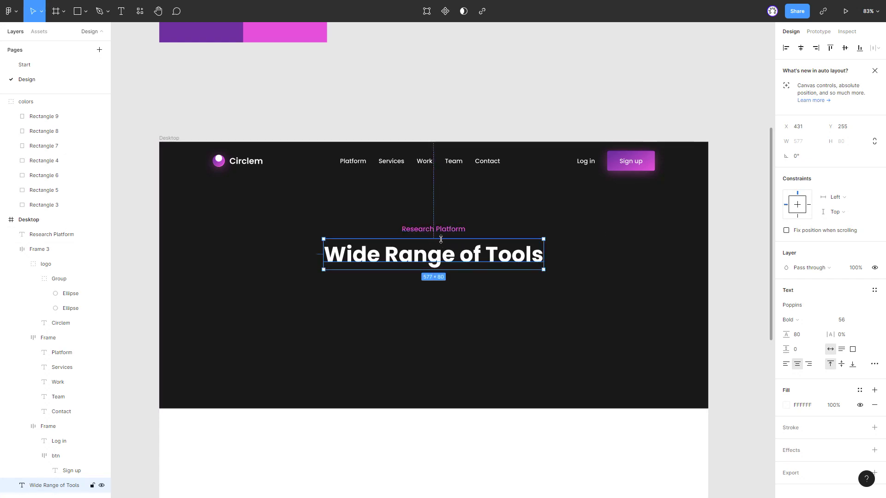
Duplicate the Research Platform label just below the heading.
shift+click(443, 230)
right_click(441, 230)
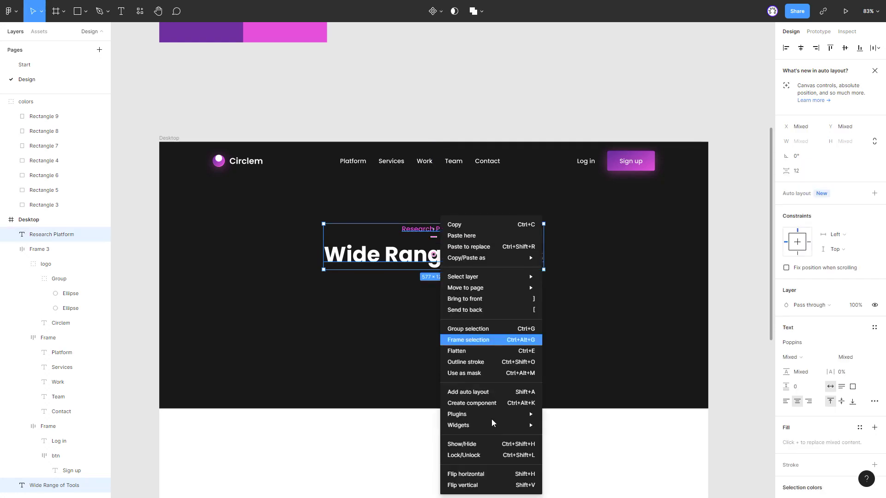
click(386, 275)
click(457, 230)
drag(457, 230, 451, 286)
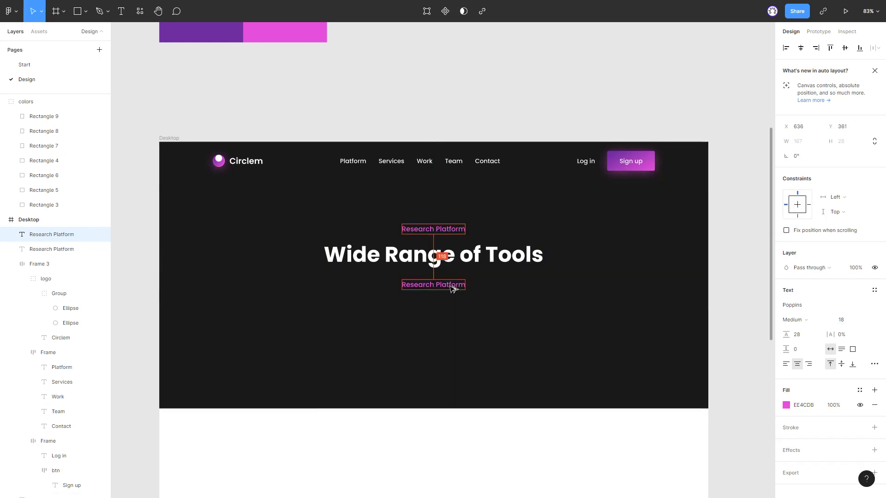
key(Down)
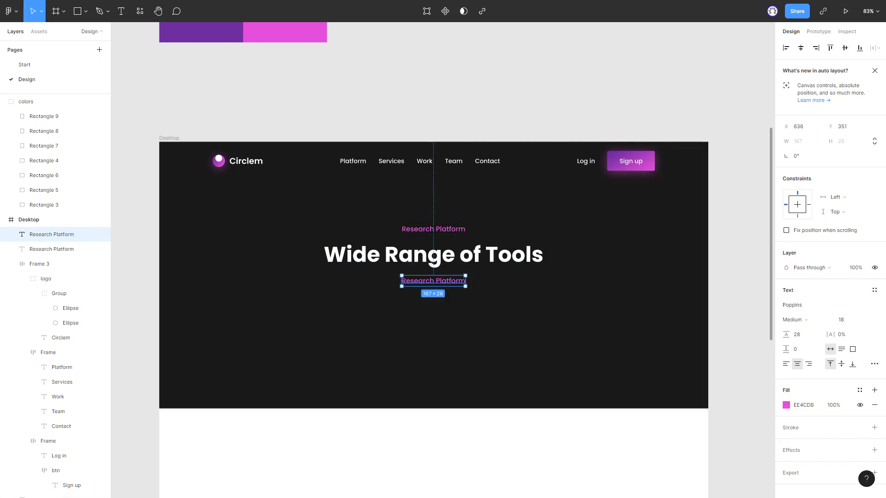
Replace the copy's words with the pasted subtitle sentence about intuitive, secure tools.
double_click(455, 287)
click(467, 284)
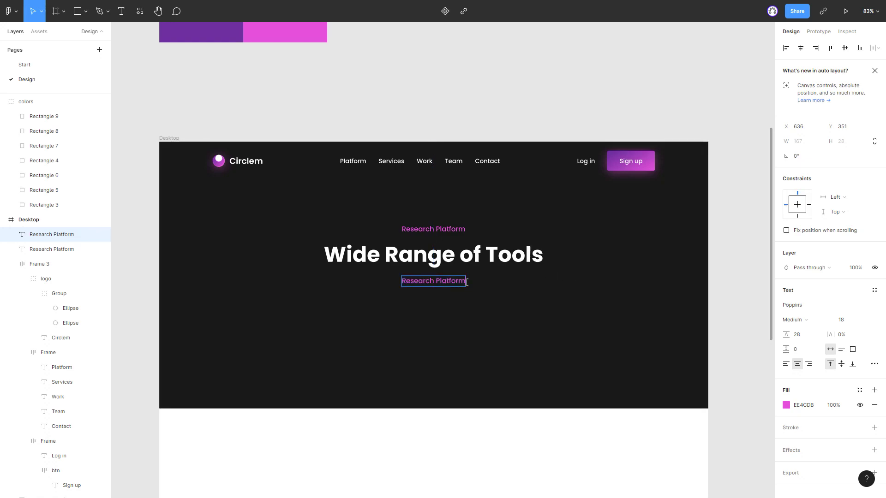
key(ctrl+v)
drag(294, 284, 182, 291)
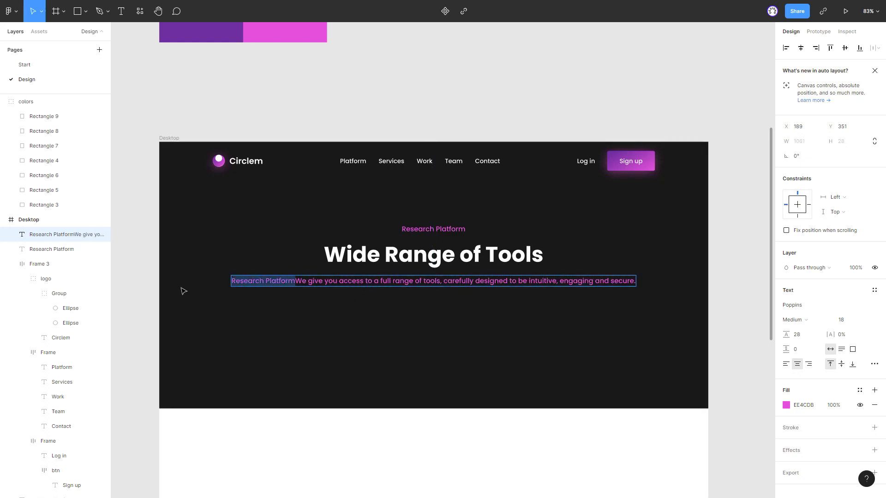
key(BackSpace)
key(Escape)
Make the subtitle white and narrow it so it wraps to two lines.
click(786, 407)
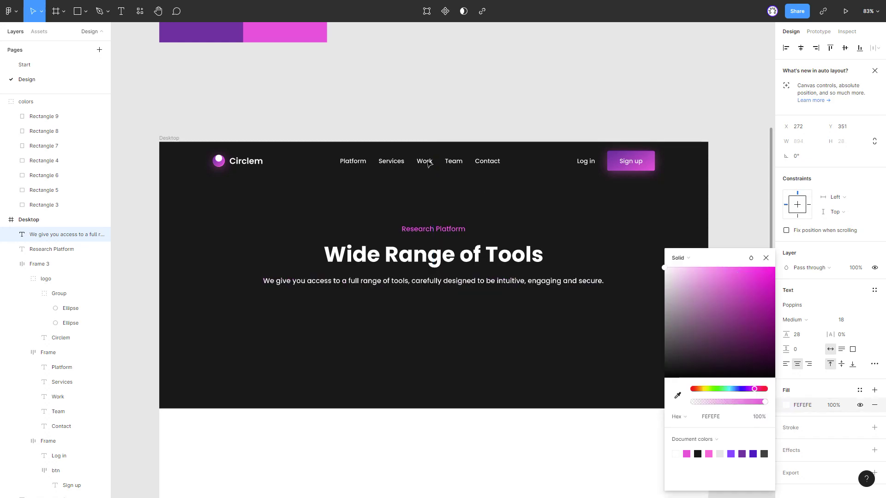
click(510, 91)
click(479, 287)
click(589, 283)
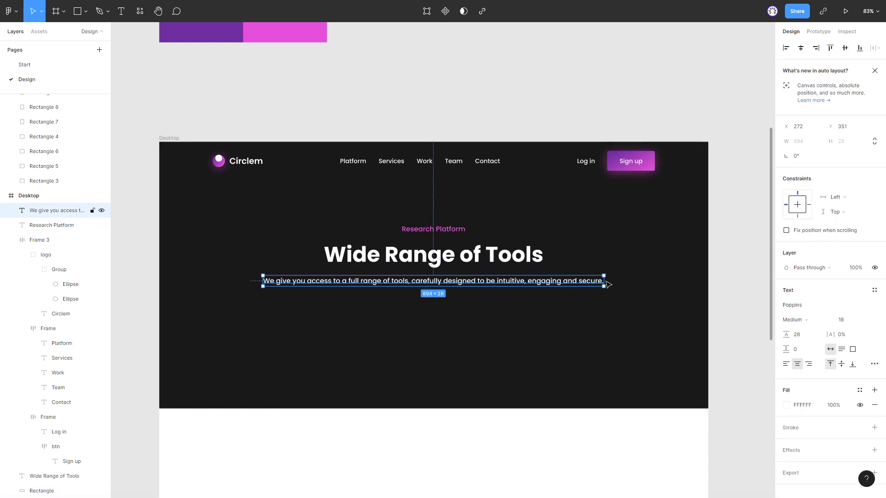
drag(605, 282, 563, 286)
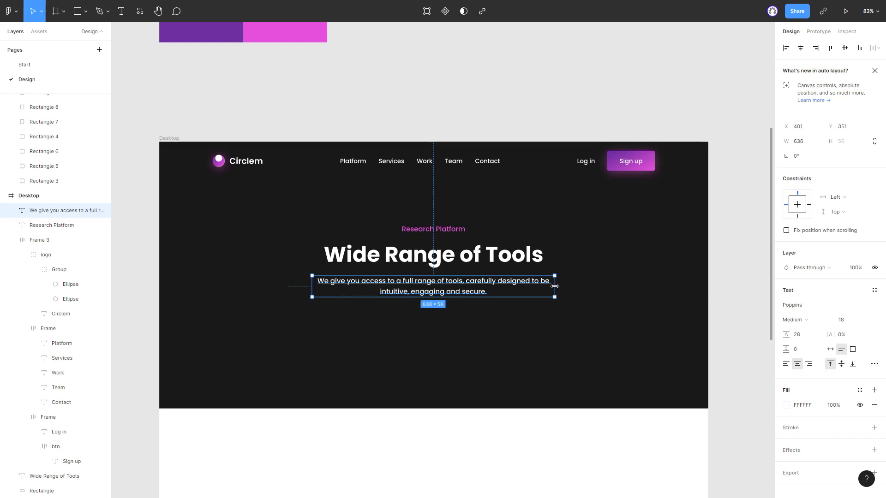
click(471, 323)
click(463, 283)
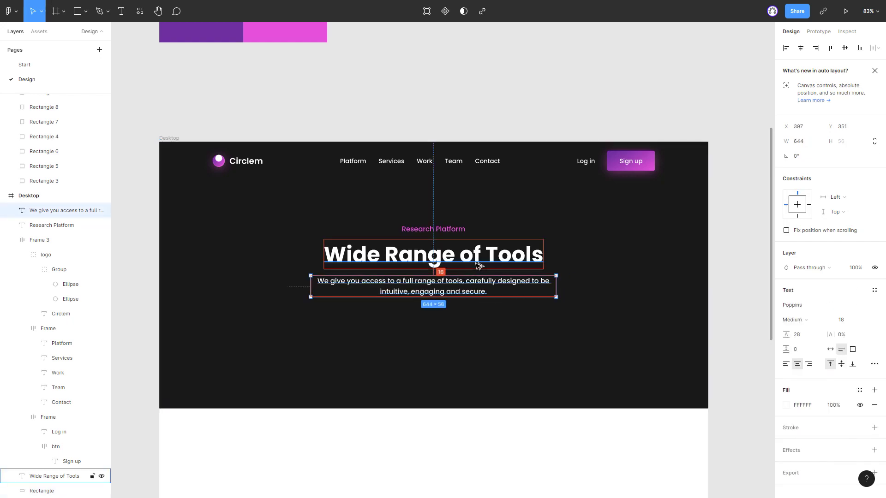
click(472, 326)
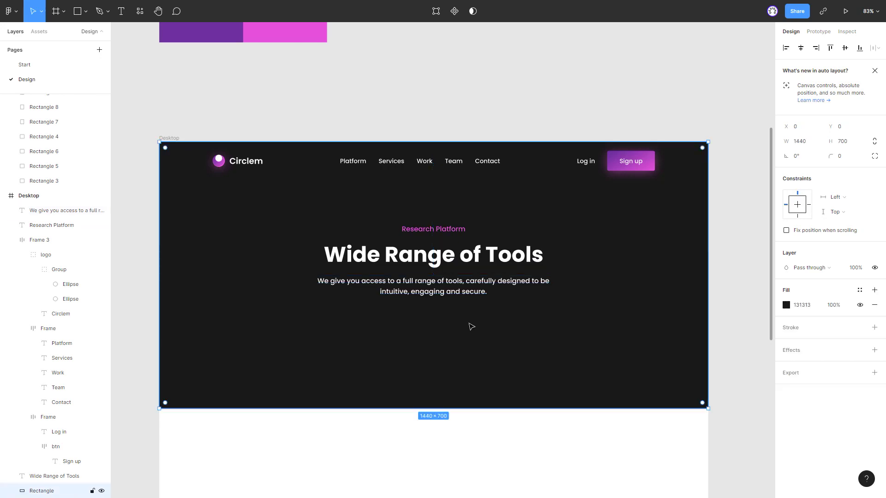
Copy the Sign up button and paste a copy into the hero.
click(586, 162)
click(631, 161)
key(ctrl+c)
click(516, 289)
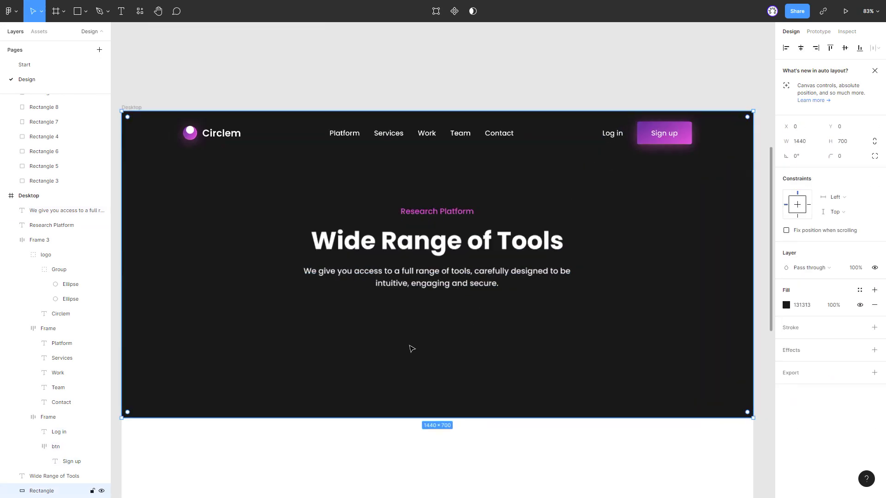
key(ctrl+v)
Place the button copy under the subtitle and widen its horizontal padding to 56.
drag(180, 118, 405, 340)
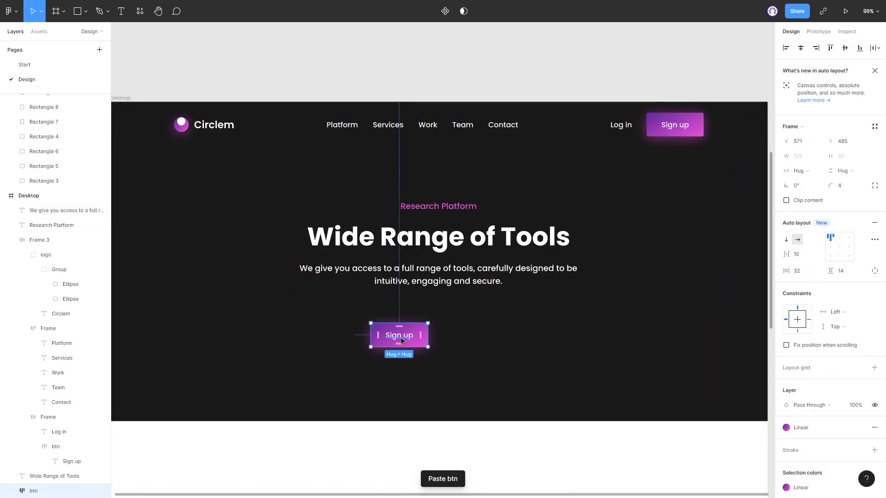
double_click(404, 340)
text(18)
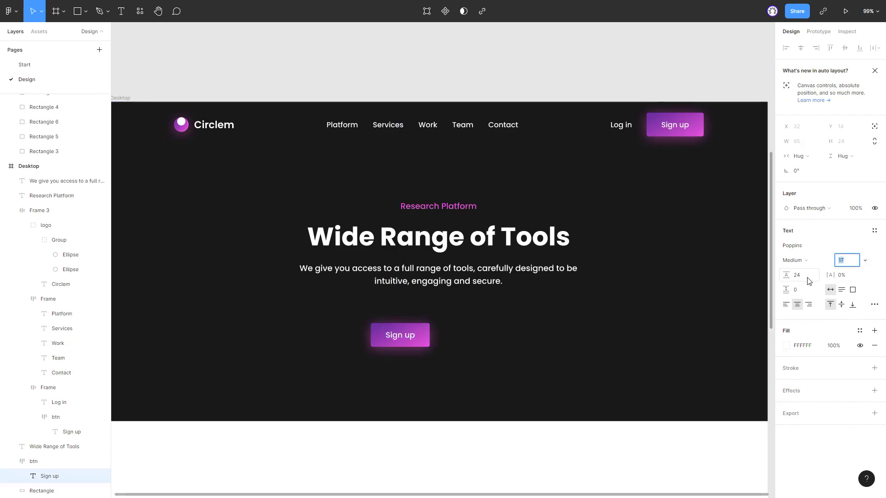
click(808, 280)
text(28)
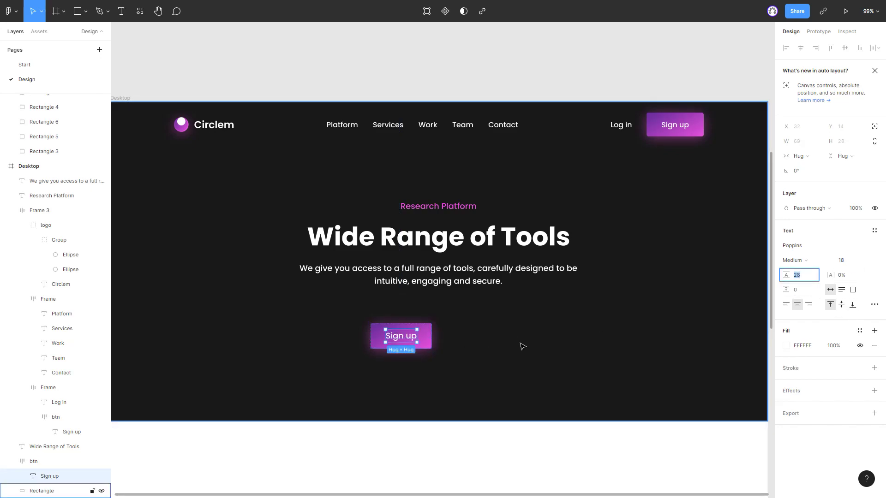
key(Escape)
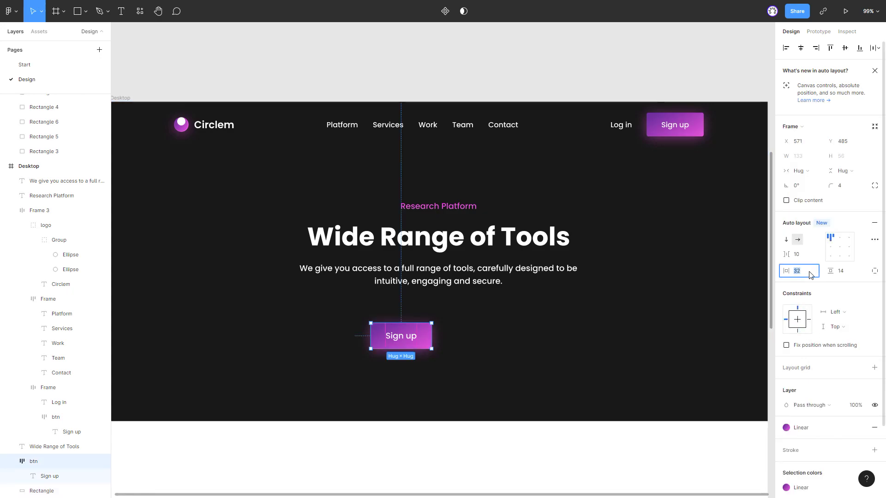
text(56)
key(Return)
Relabel the hero button 'Let's start'.
double_click(418, 337)
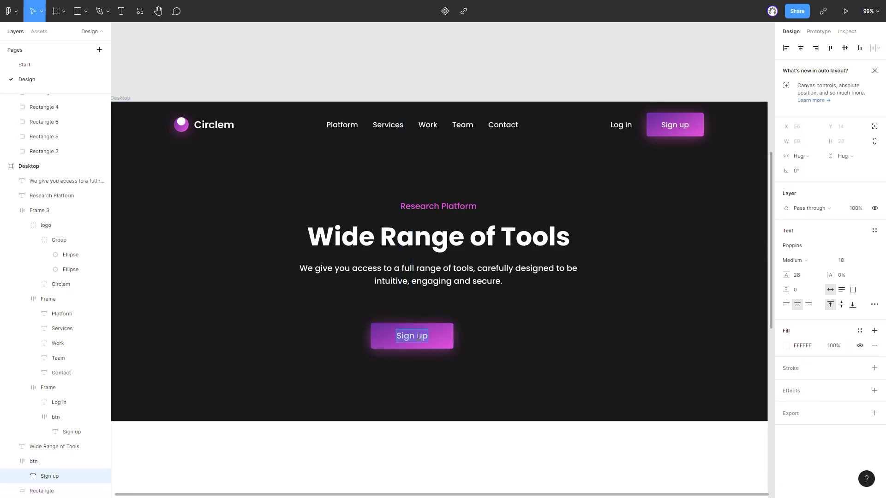
text(Let’s start)
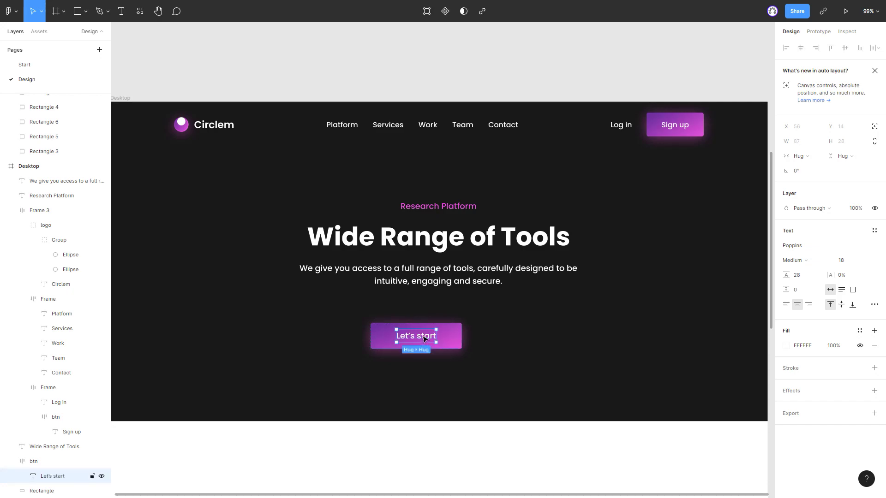
key(Escape)
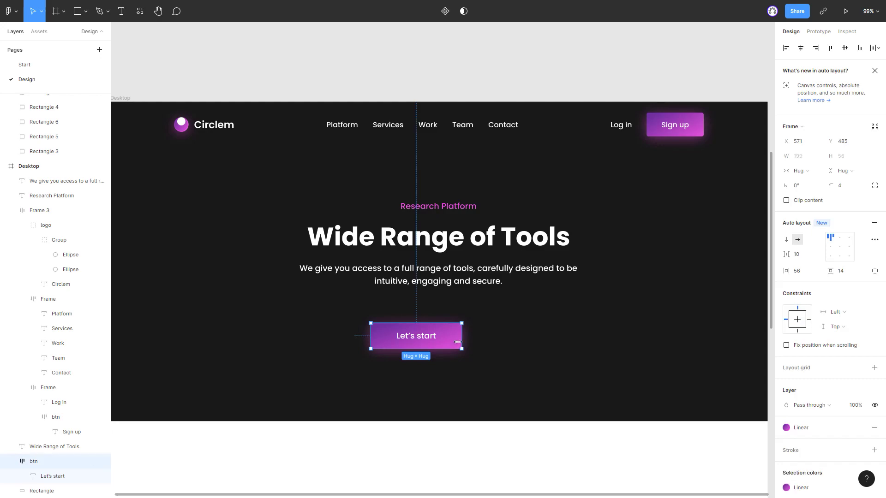
Duplicate the button to the right and relabel the copy 'Questions?'.
drag(423, 339, 544, 339)
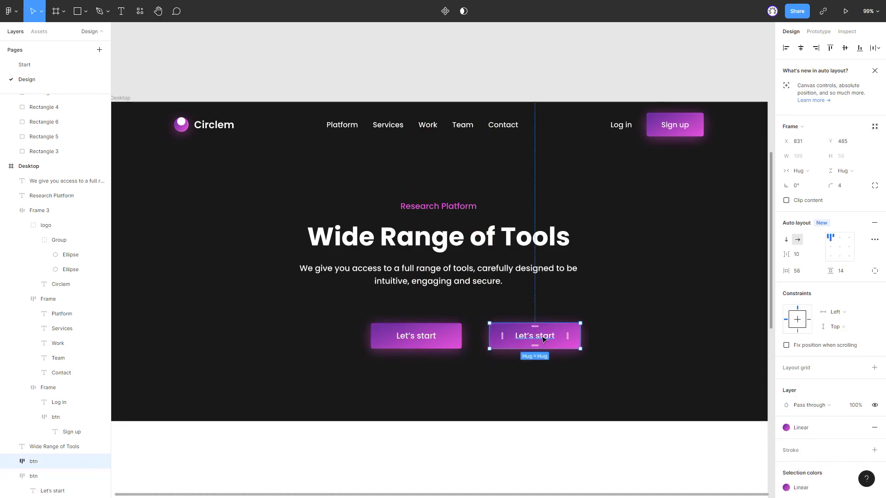
double_click(543, 340)
text(Questio)
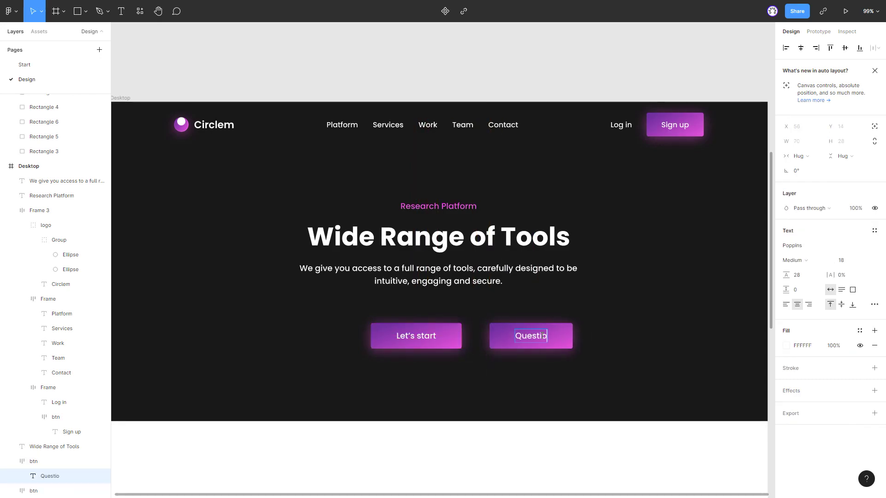
key(Escape)
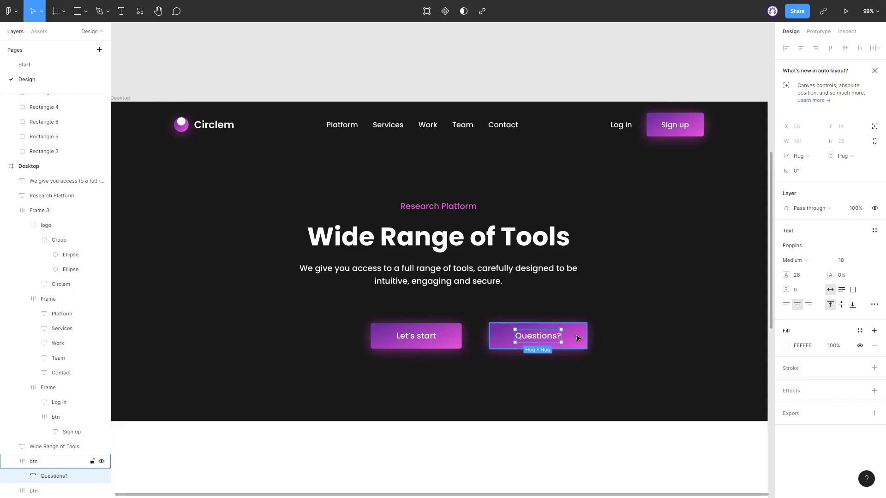
key(Escape)
Remove the Questions? button's gradient fill and give it a white outline.
click(875, 344)
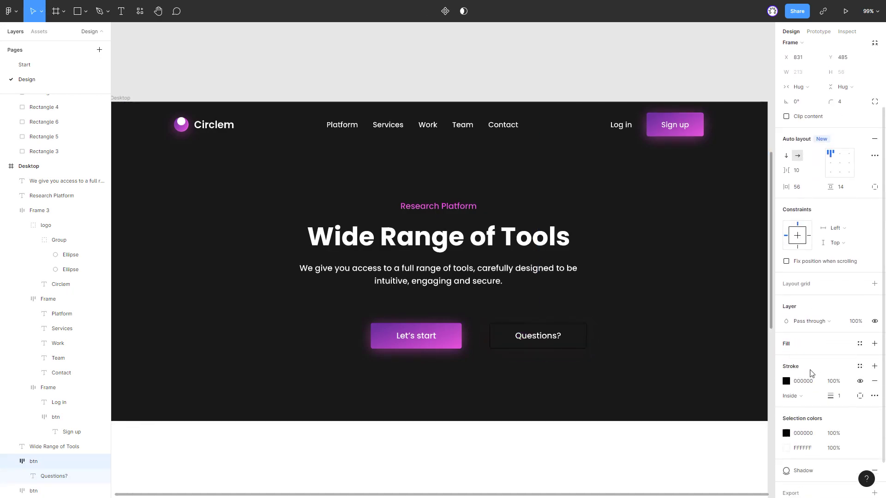
click(786, 381)
drag(739, 323, 544, 206)
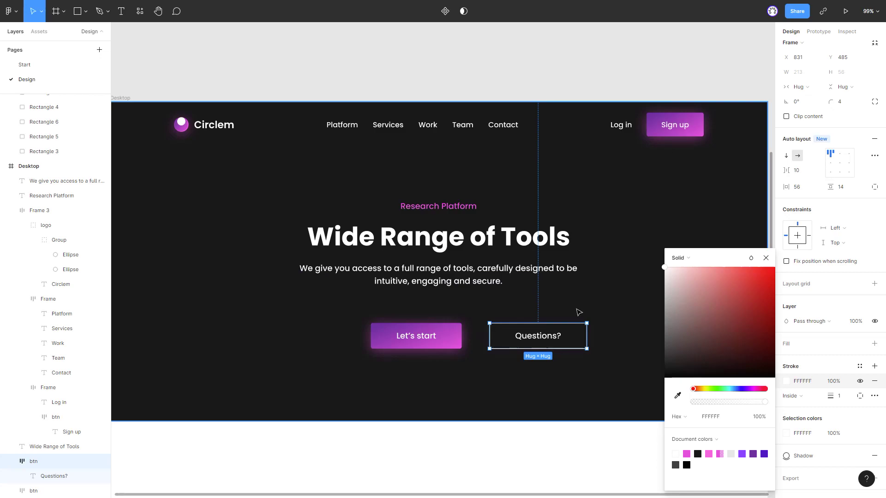
click(579, 313)
click(538, 336)
Wrap the 'Let's start' and 'Questions?' buttons in an auto-layout frame with a 16 px gap.
shift+click(452, 344)
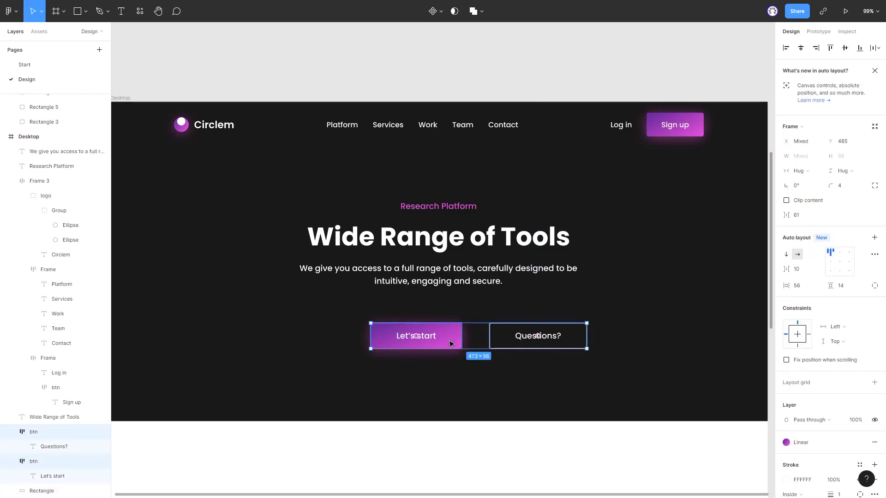
right_click(452, 343)
click(484, 396)
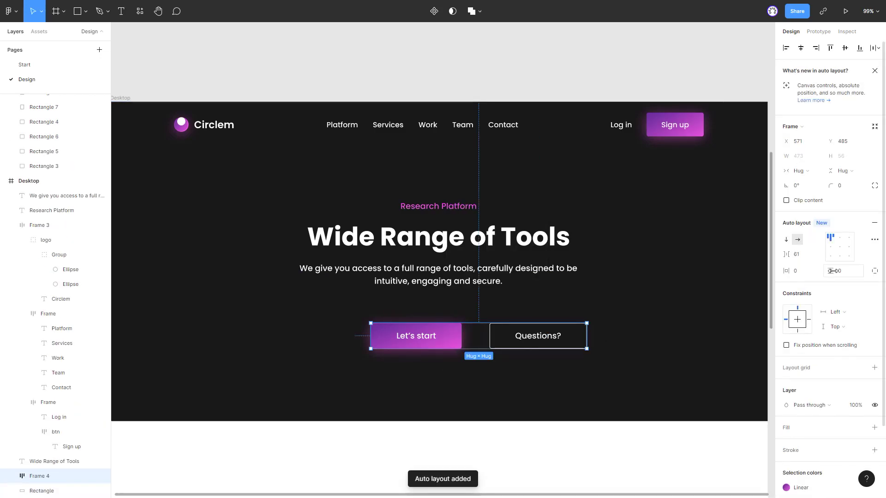
click(799, 254)
text(16)
key(Return)
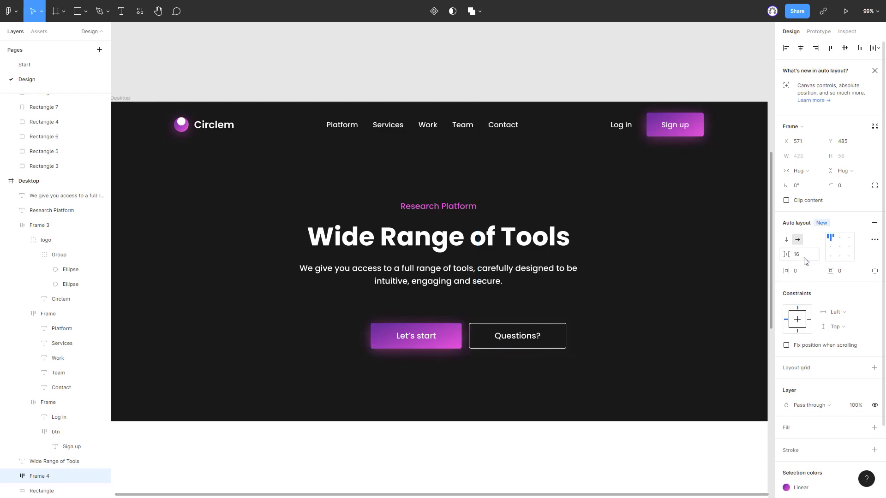
Rename the buttons frame and centre it just below the paragraph.
double_click(42, 477)
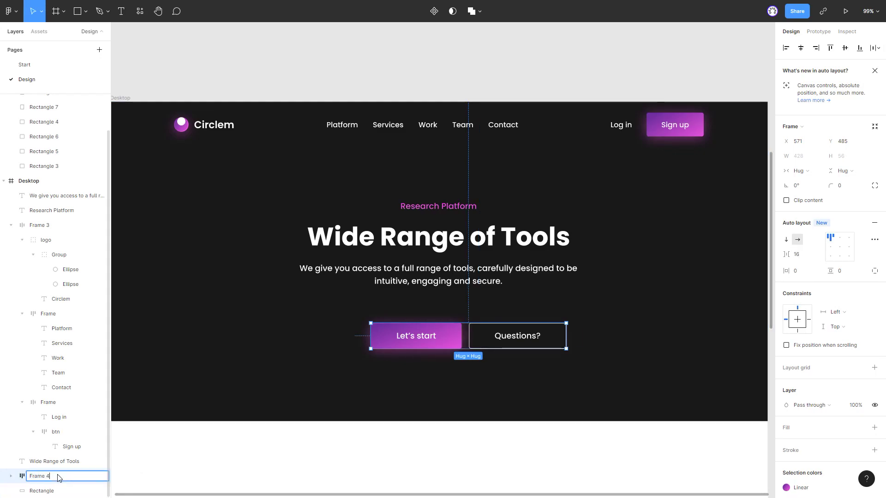
key(Return)
mouse_move(468, 329)
mouse_down()
mouse_move(439, 330)
mouse_move(451, 317)
mouse_up()
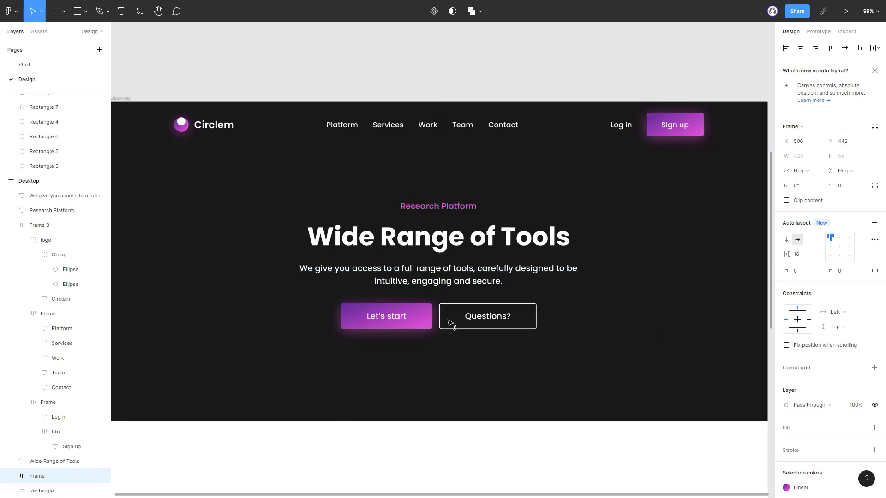
key(Down)
key(Down)
key(Down)
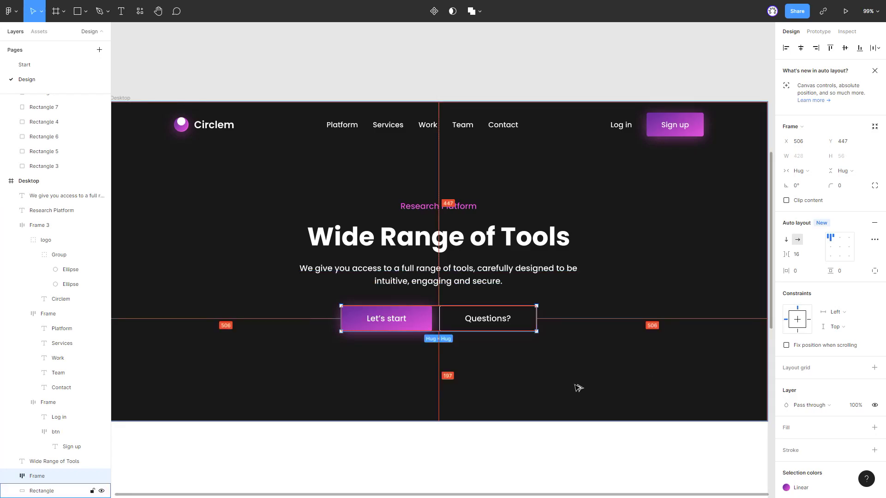
Wrap the Research Platform label and Wide Range of Tools heading in an auto-layout frame named 'Frame'.
click(441, 236)
shift+click(442, 207)
right_click(445, 208)
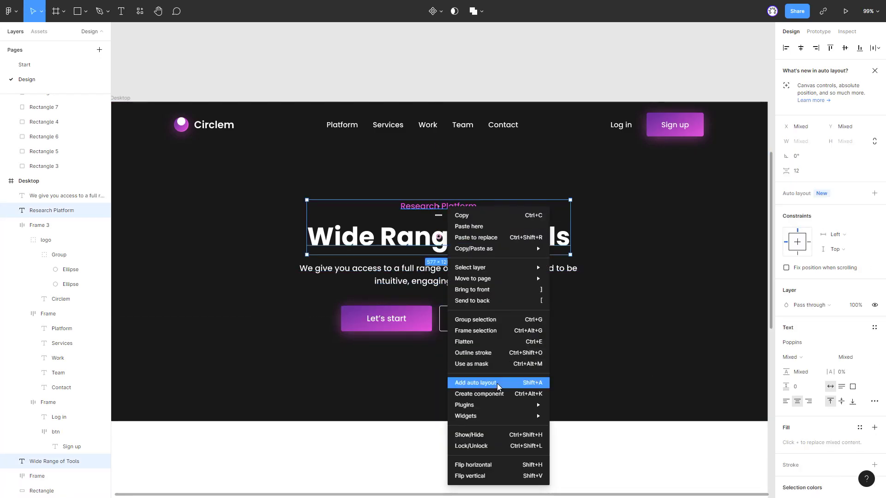
click(477, 384)
double_click(49, 225)
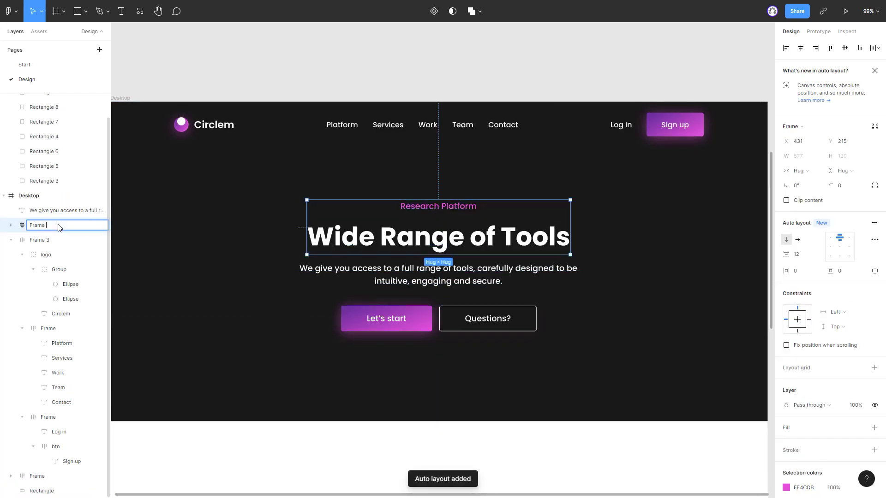
text(Frame)
key(Return)
Add the subtitle paragraph to the titles in a new auto-layout text frame.
shift+click(423, 276)
right_click(427, 275)
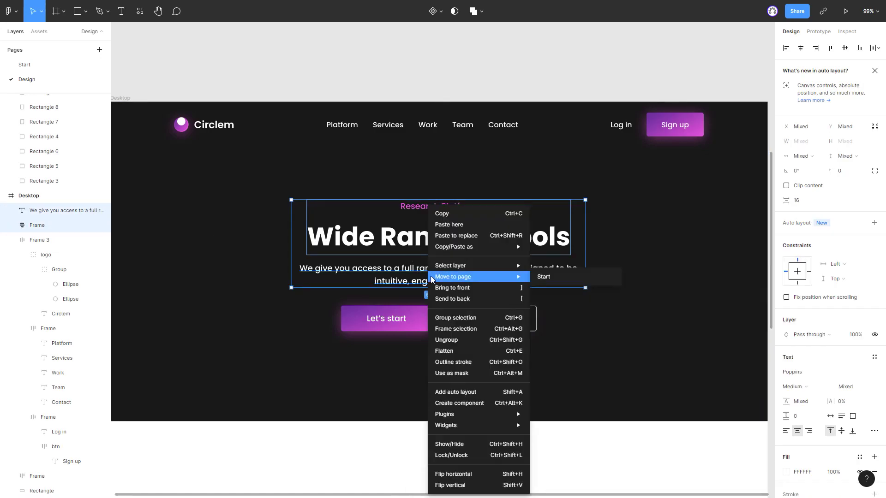
click(476, 403)
double_click(54, 226)
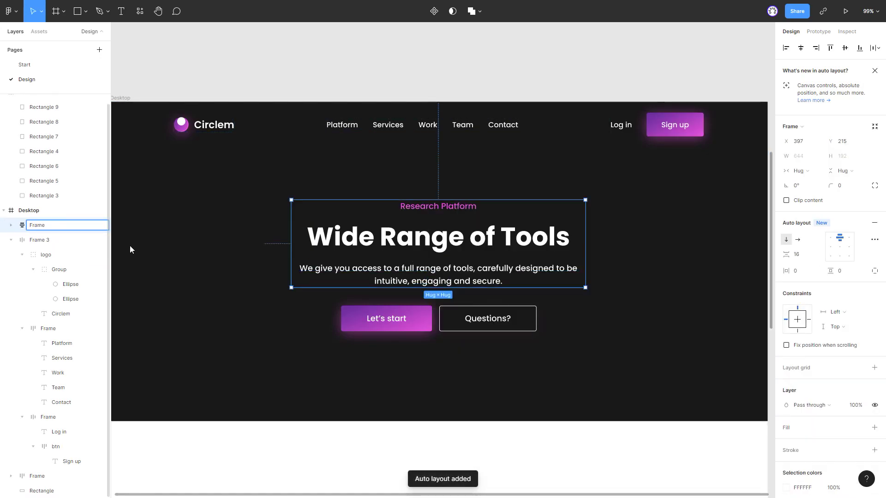
Wrap the text frame and buttons frame into one hero auto-layout frame, centred on Desktop.
shift+click(418, 321)
right_click(423, 323)
click(450, 401)
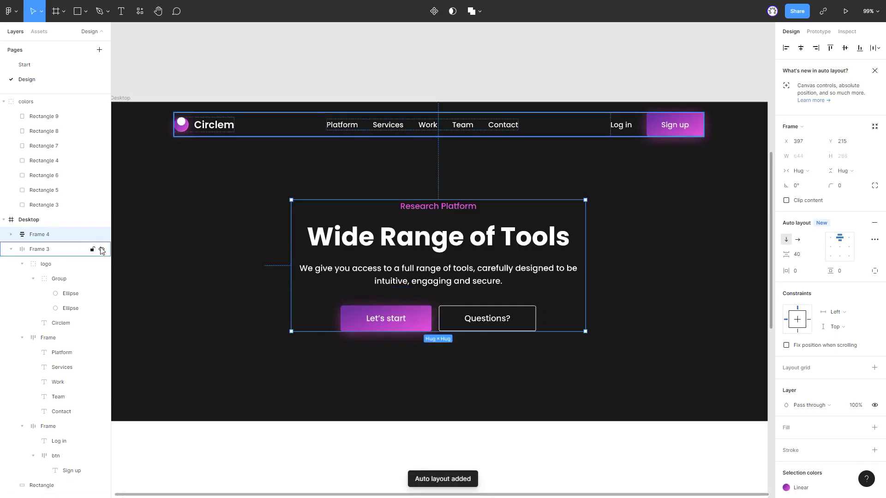
double_click(52, 235)
key(Return)
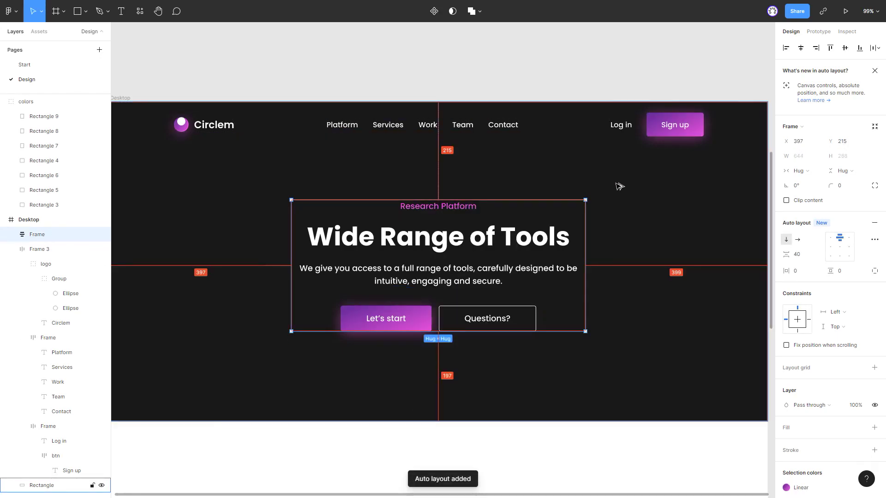
key(Right)
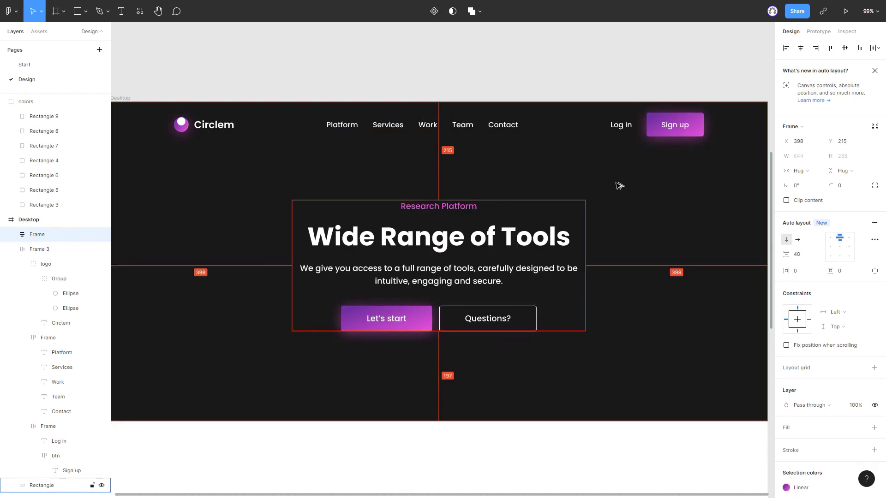
key(Up)
key(Up)
key(Up)
key(Up)
key(Up)
key(Up)
key(Up)
key(Up)
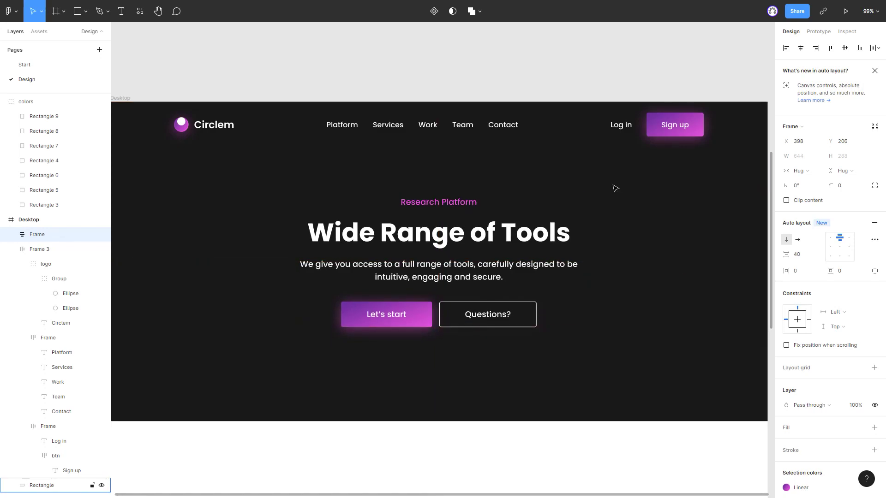
Collapse the layer tree, keep the navigation bar frame's name, and deselect everything.
ctrl+scroll(616, 188, down, 1)
click(40, 249)
key(alt+l)
double_click(53, 251)
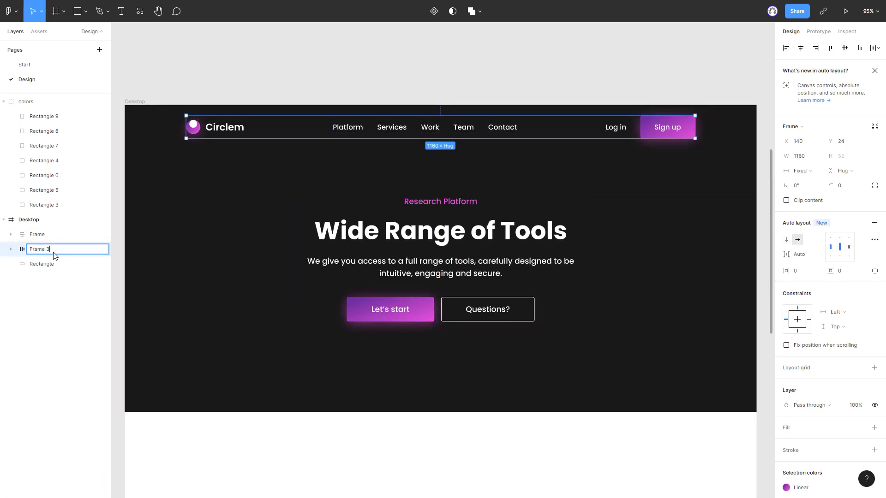
key(Return)
key(Escape)
ctrl+scroll(406, 93, down, 1)
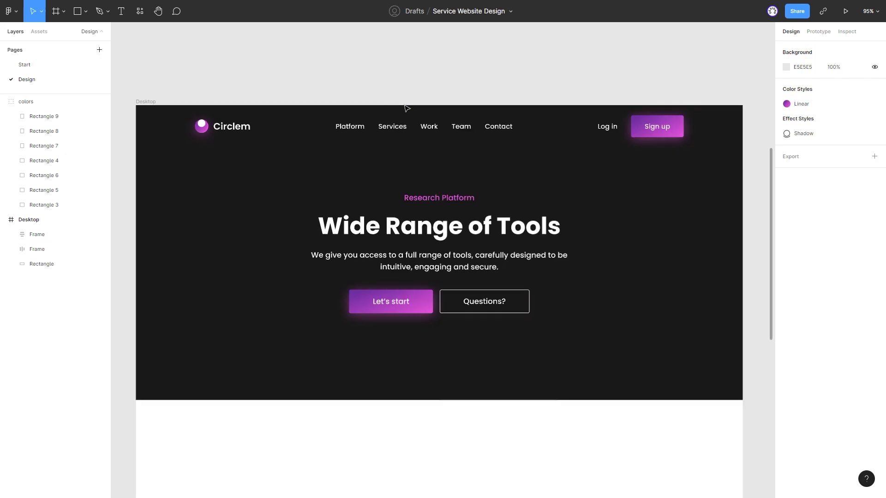
ctrl+scroll(406, 92, down, 2)
ctrl+scroll(366, 112, down, 1)
scroll(413, 83, down, 2)
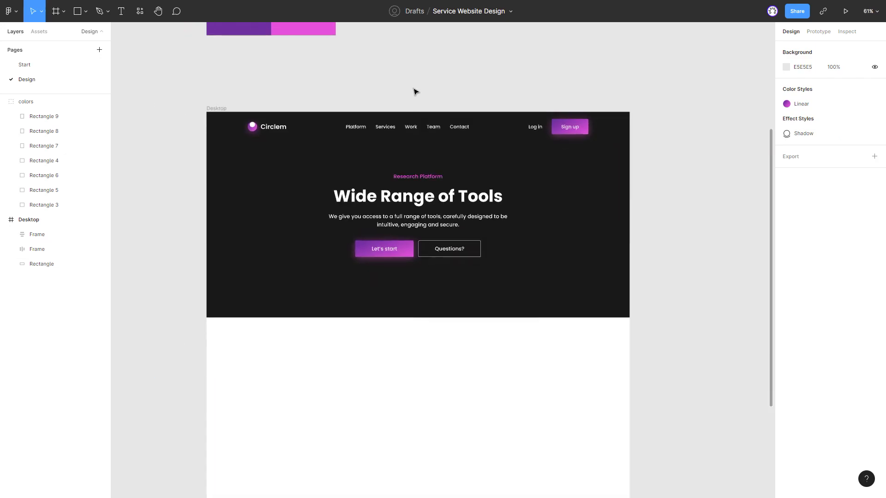
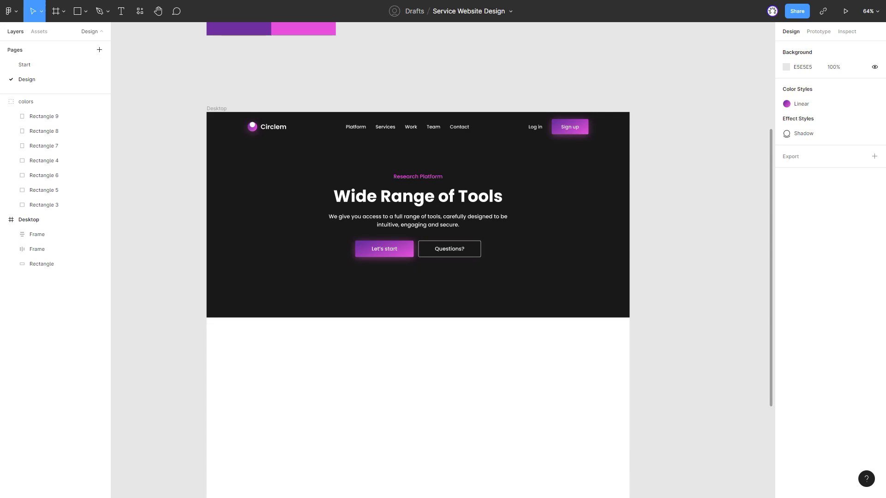
Draw a 480×480 circle and paste it into the Desktop frame.
scroll(356, 154, up, 2)
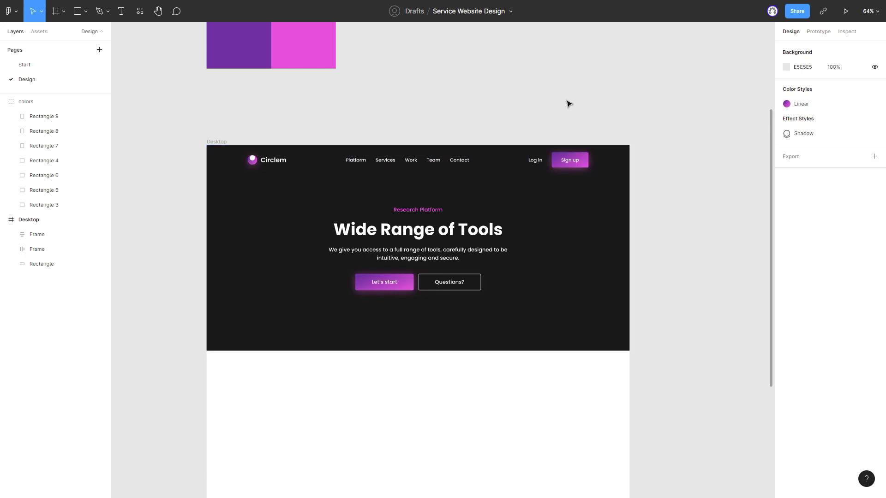
key(o)
drag(454, 60, 571, 178)
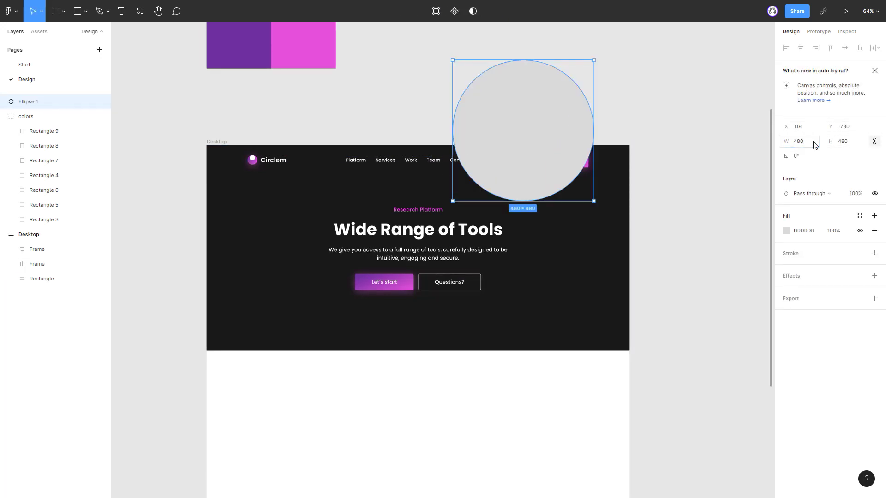
key(Escape)
key(Delete)
click(213, 153)
click(252, 224)
key(ctrl+v)
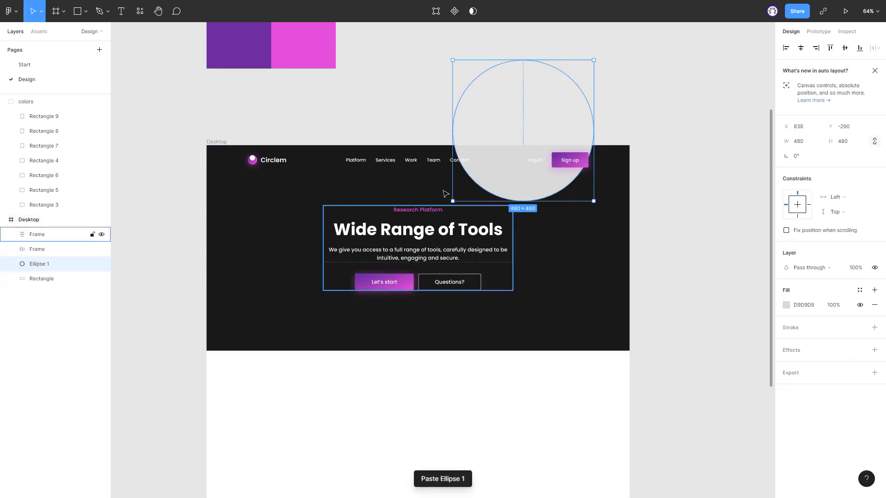
Position the circle at X -80, Y -250, overhanging the hero's top-left corner.
drag(466, 203, 231, 205)
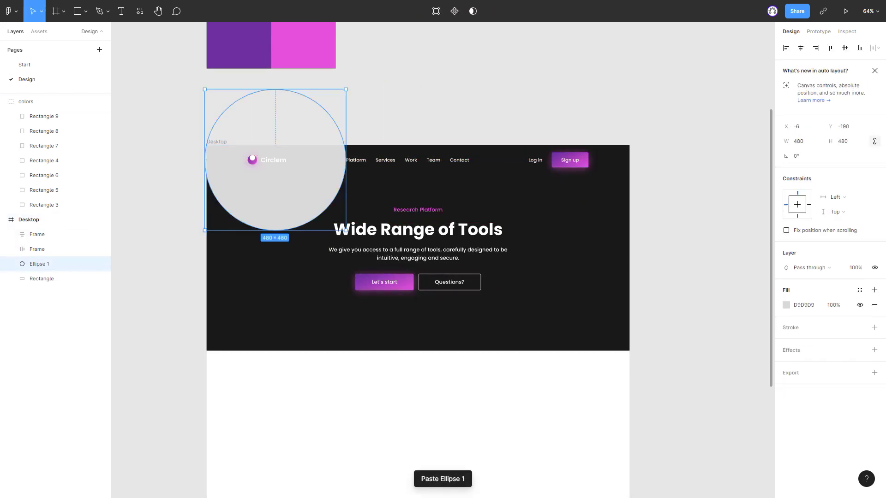
drag(293, 201, 303, 200)
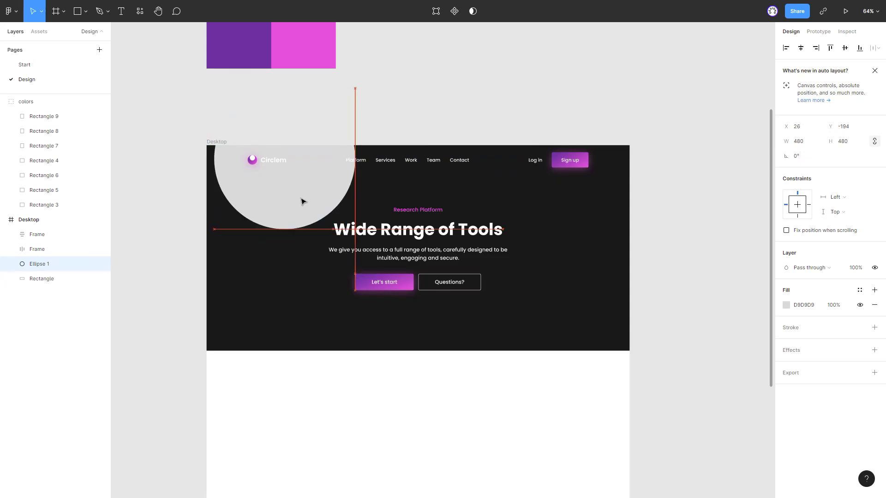
key(shift+Left)
key(shift+Left)
key(shift+Left)
key(shift+Left)
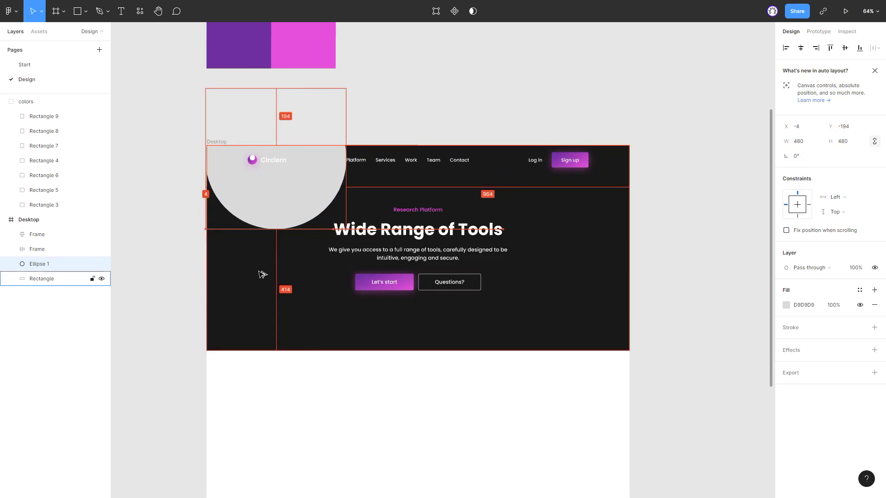
key(shift+Left)
key(shift+Left)
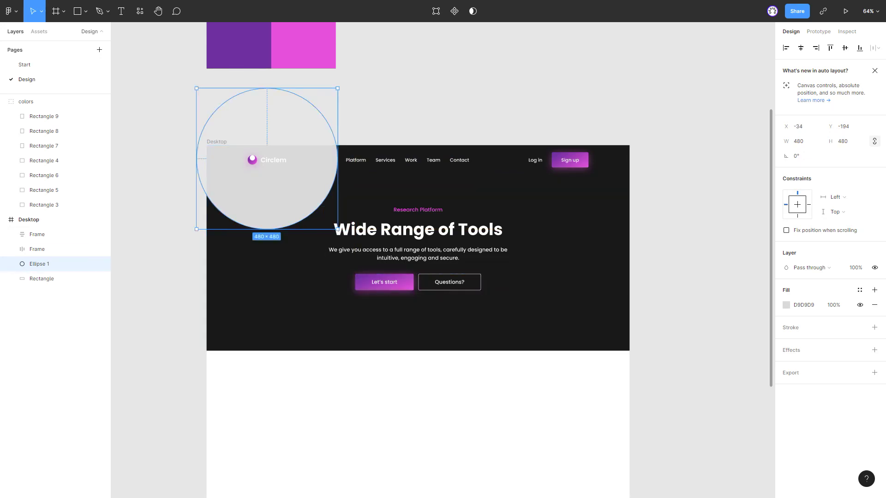
key(shift+Left)
key(shift+Left)
key(Left)
key(Left)
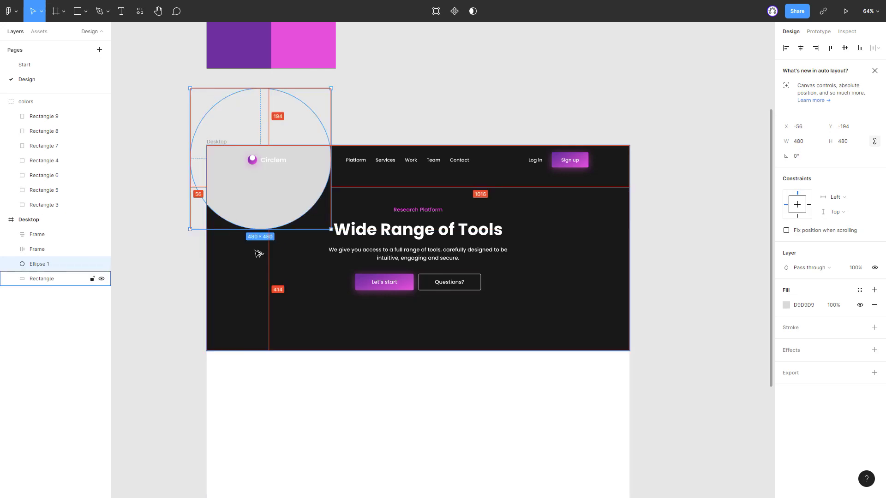
key(shift+Left)
key(shift+Left)
key(Left)
key(Left)
key(Left)
key(shift+Up)
key(shift+Up)
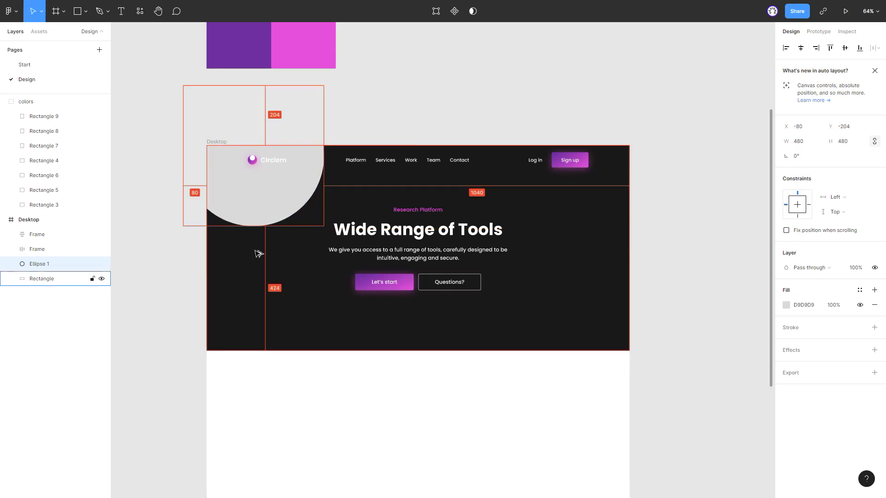
key(shift+Up)
key(shift+Up)
key(shift+Up)
key(Up)
key(Up)
key(Up)
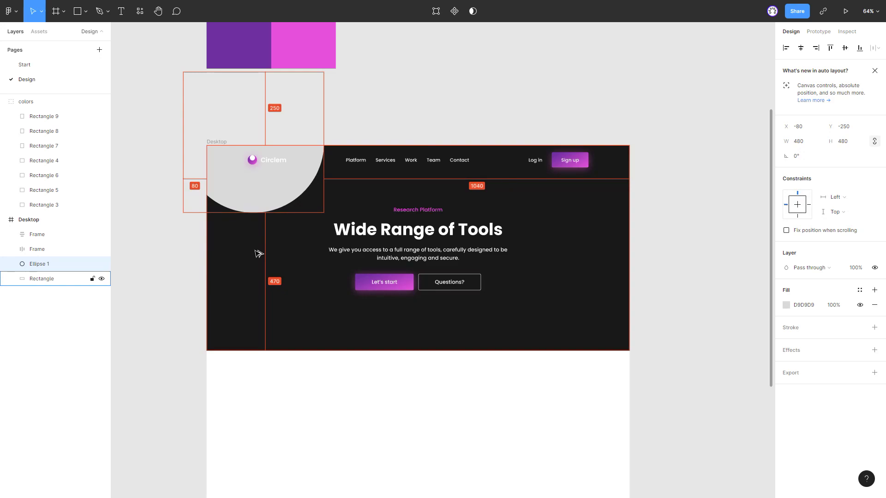
scroll(257, 254, up, 2)
ctrl+scroll(277, 268, down, 3)
ctrl+scroll(277, 271, up, 1)
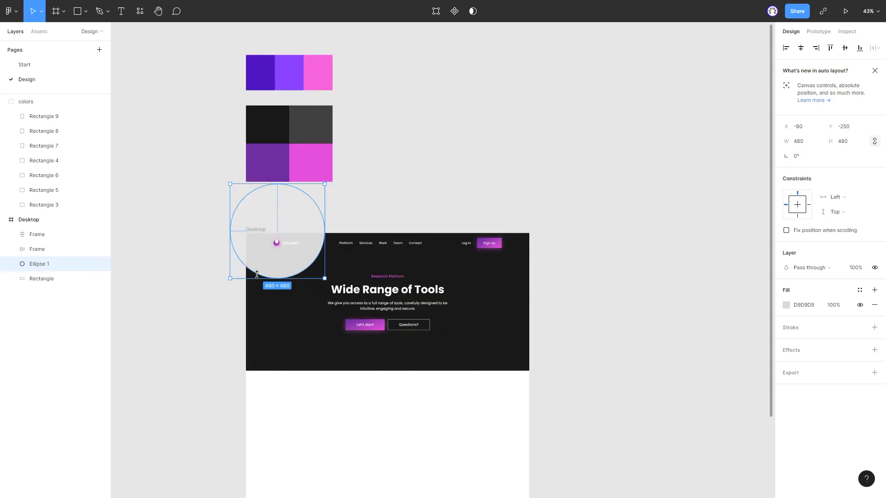
Fill the circle with the purple swatch colour 4815C2 at 50% opacity.
click(271, 51)
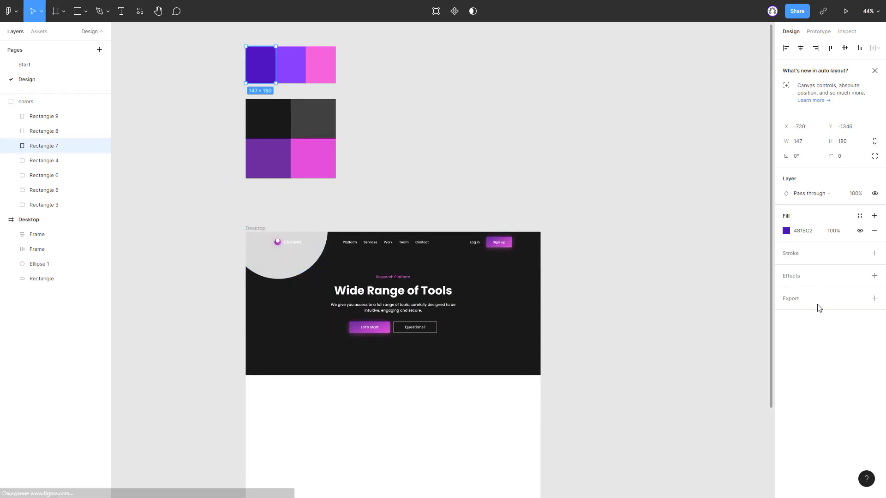
click(804, 305)
click(289, 259)
text(4815C2)
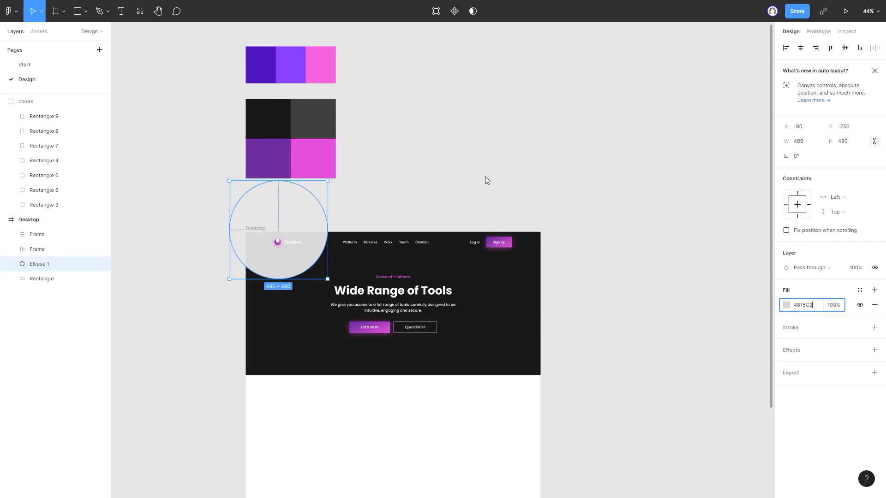
click(485, 180)
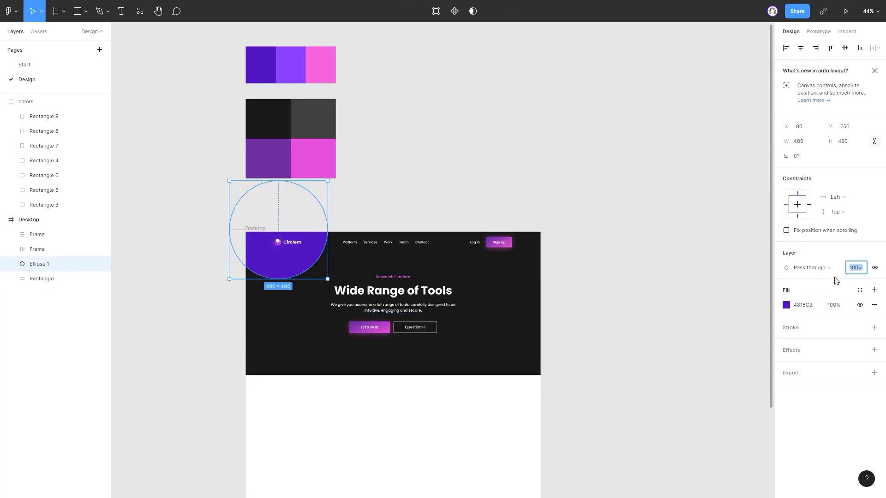
click(848, 266)
text(50)
click(394, 168)
ctrl+scroll(302, 302, up, 2)
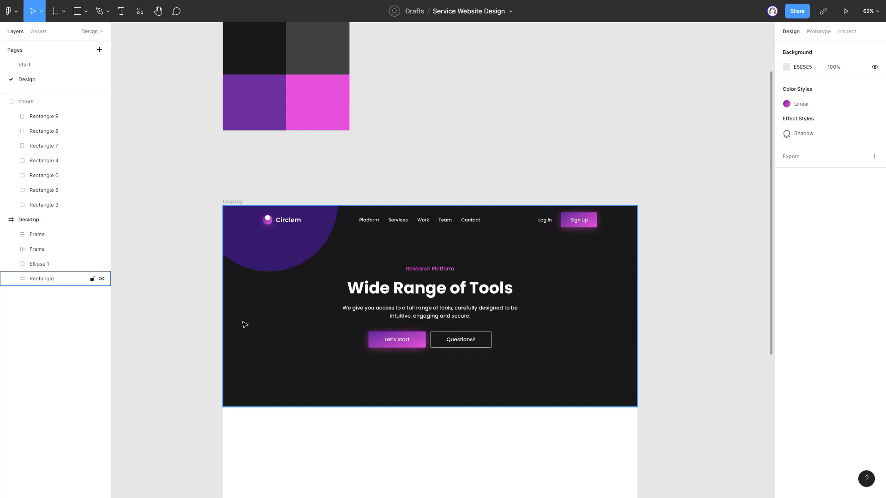
Give the purple circle a Layer blur effect of 250.
click(259, 261)
click(805, 351)
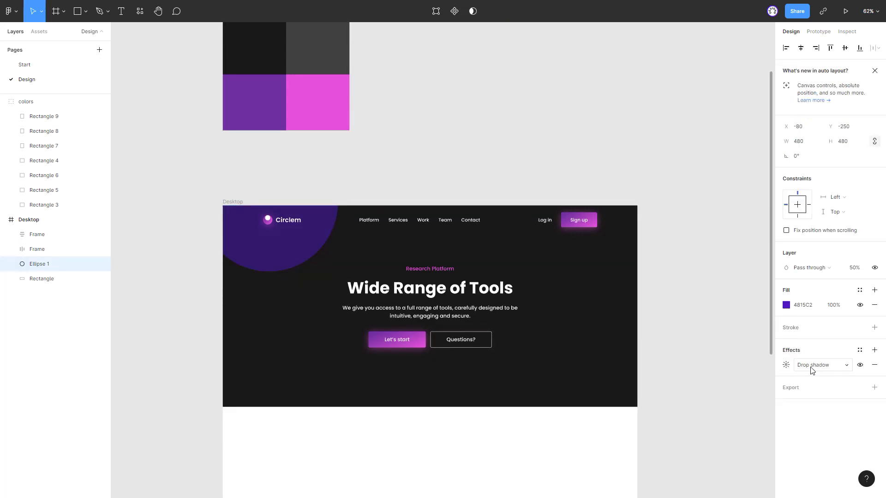
click(813, 371)
click(786, 365)
text(2)
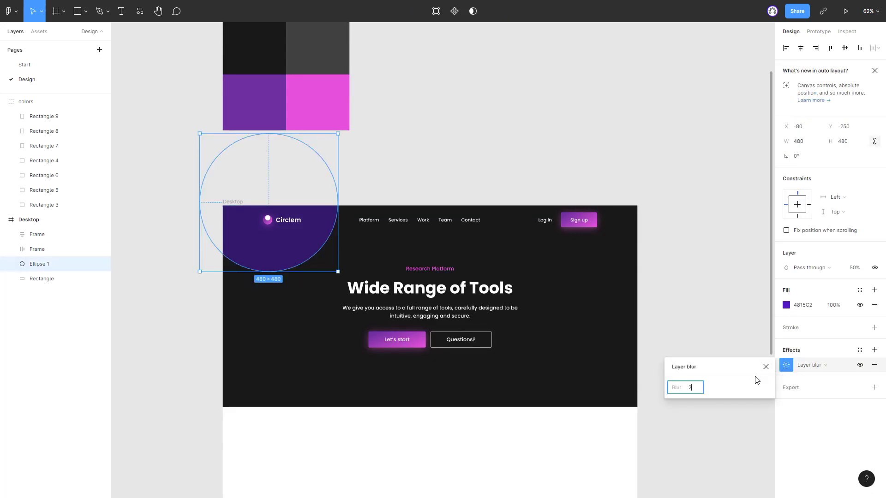
text(50)
key(Return)
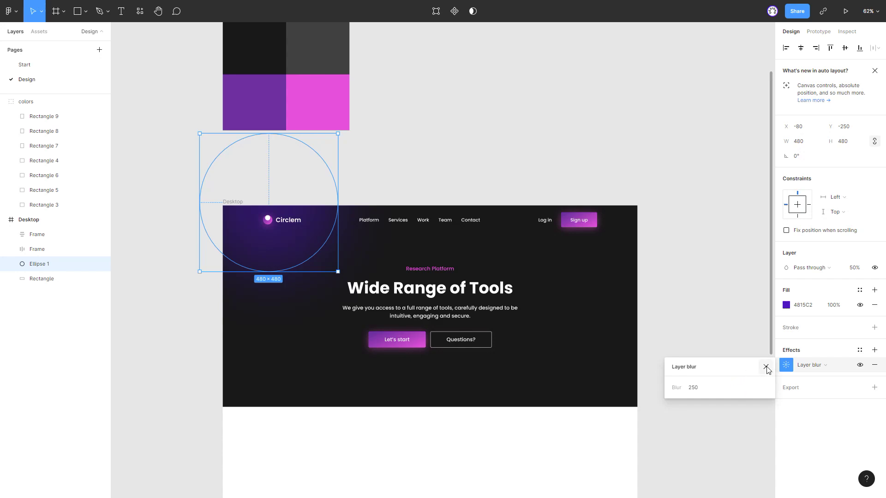
click(767, 369)
click(712, 340)
Duplicate the glow, resize the copy to 440×440 and place it at X 1240, Y 80.
scroll(259, 253, down, 1)
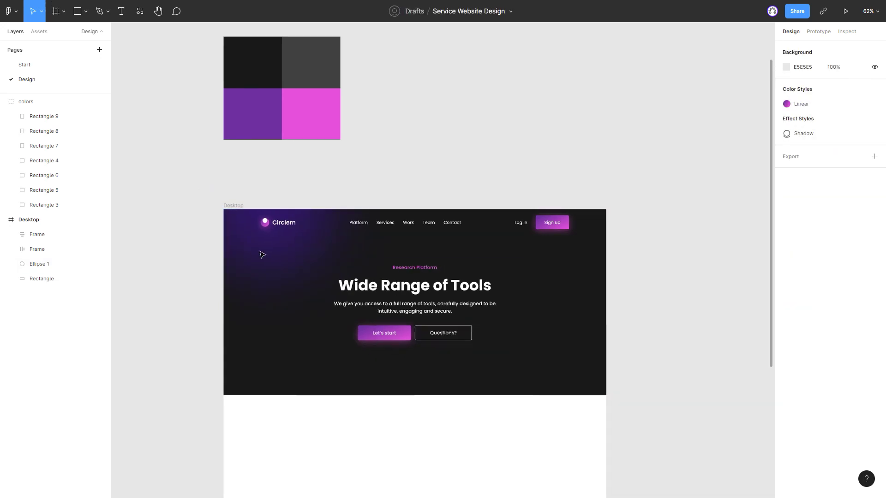
click(277, 252)
mouse_move(325, 254)
mouse_down()
mouse_move(491, 254)
mouse_move(593, 290)
mouse_up()
text(440)
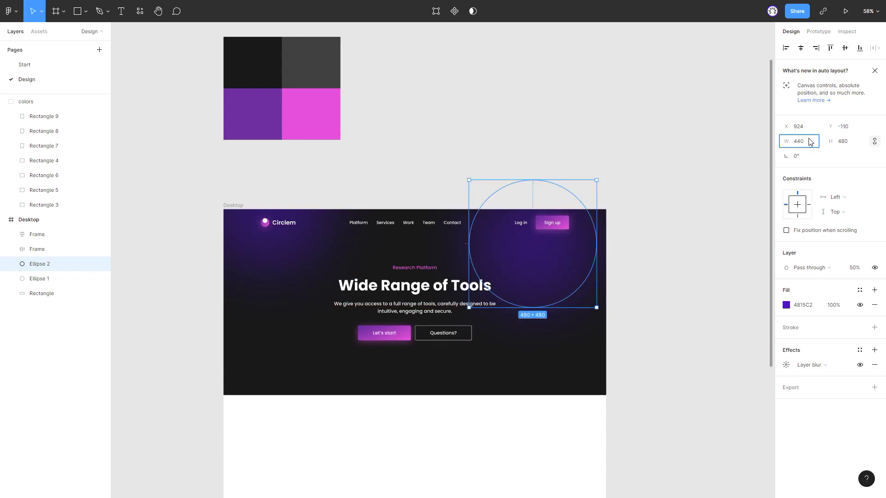
key(Return)
drag(531, 265, 585, 314)
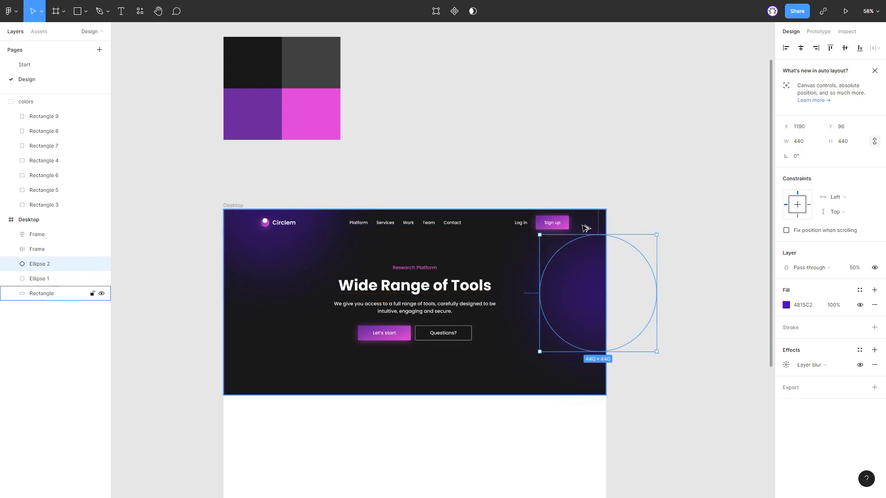
key(Up)
key(Up)
key(Up)
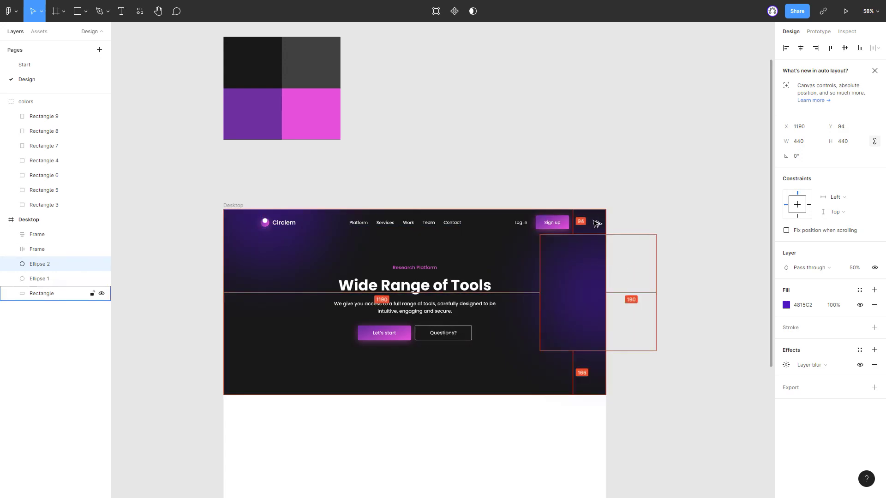
key(shift+Up)
key(shift+Right)
key(shift+Right)
key(shift+Right)
key(shift+Right)
key(shift+Right)
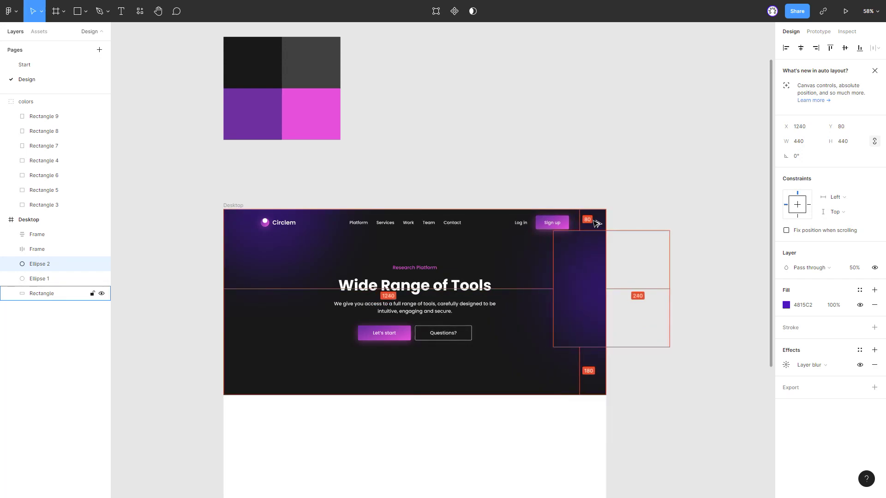
key(shift+Right)
click(545, 160)
Duplicate the right-side glow and place the copy below the hero buttons.
scroll(497, 180, up, 3)
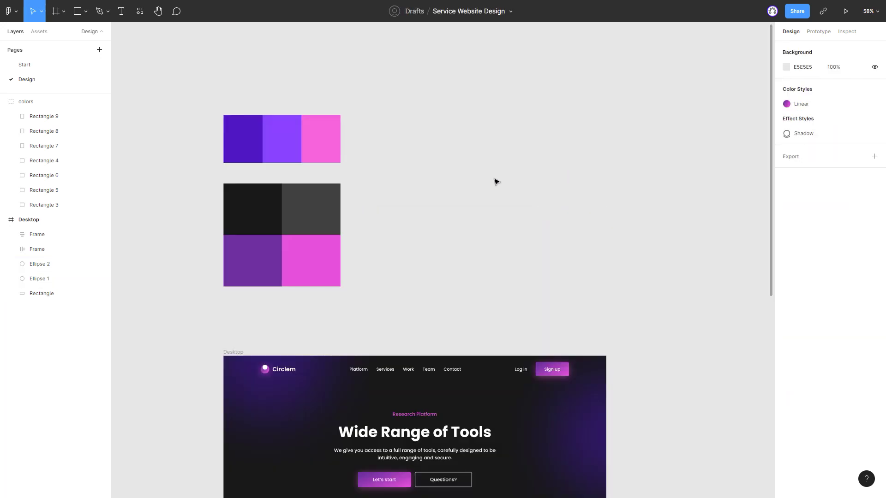
click(282, 139)
double_click(803, 230)
click(655, 388)
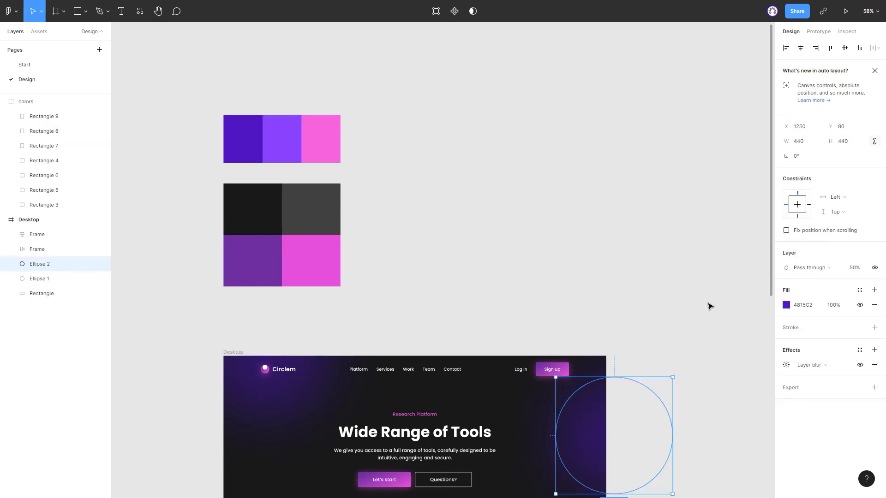
scroll(707, 305, down, 2)
click(638, 221)
scroll(630, 247, down, 2)
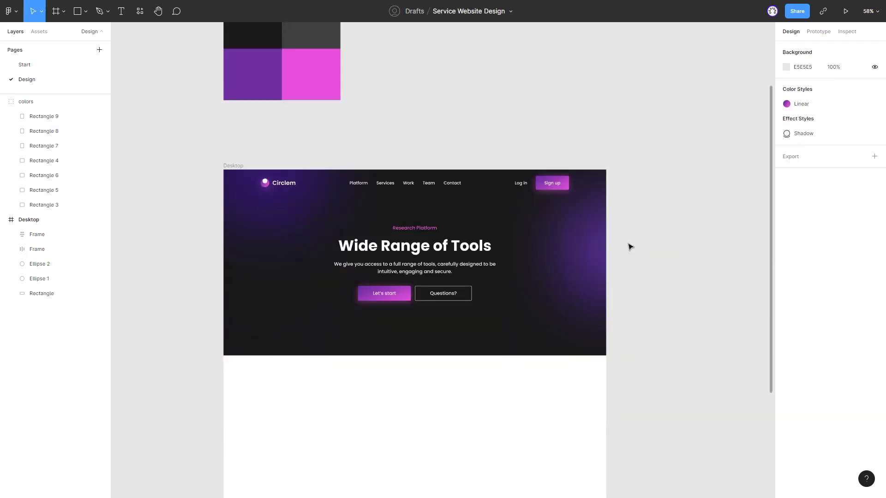
scroll(489, 166, up, 2)
scroll(489, 184, down, 1)
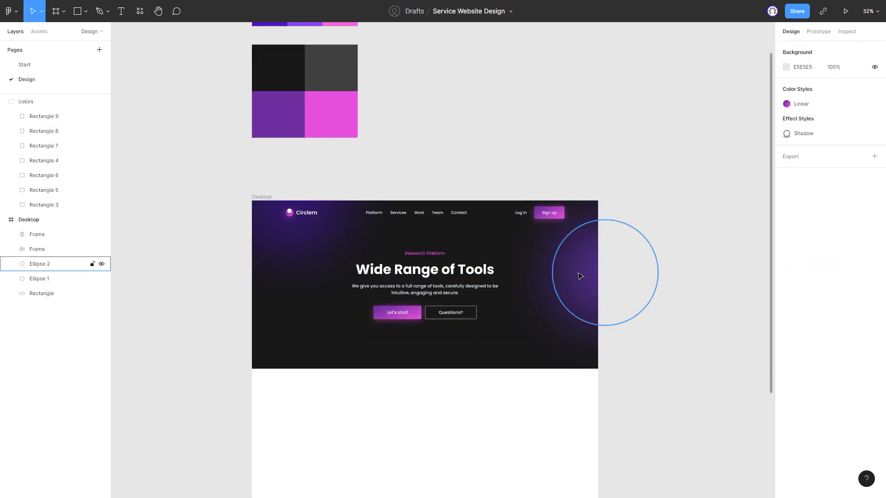
click(39, 263)
key(ctrl+d)
drag(588, 284, 377, 369)
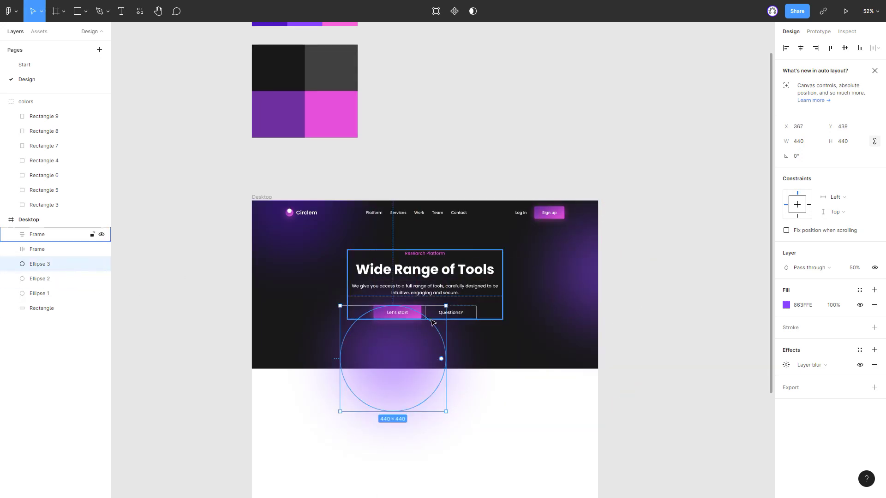
Fill the copied glow with the pink swatch colour FF60DC.
scroll(369, 157, up, 3)
click(344, 95)
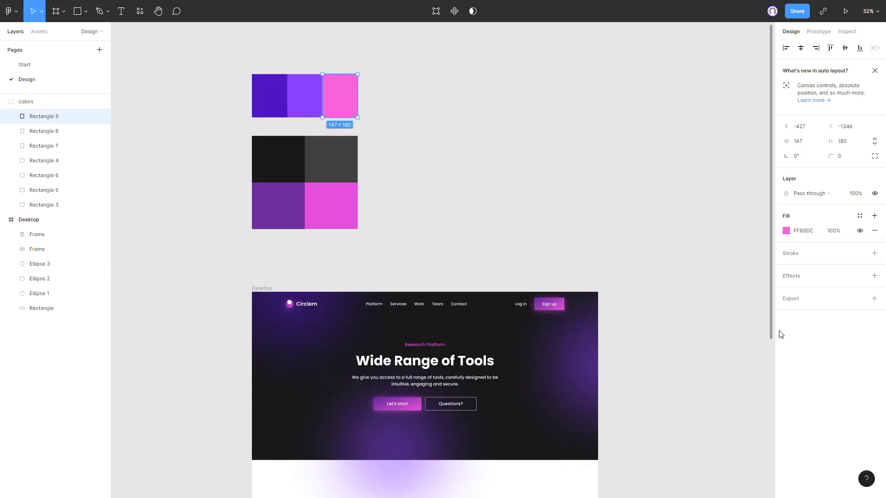
key(ctrl+z)
click(803, 304)
key(ctrl+v)
click(508, 212)
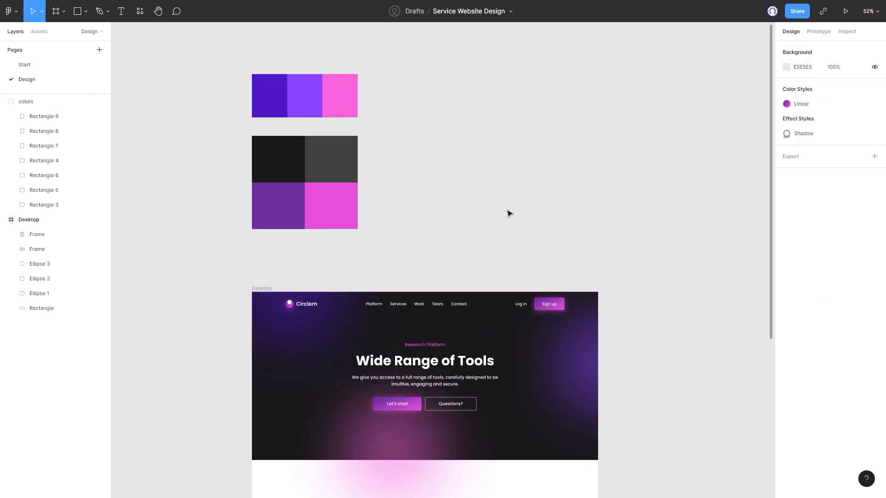
scroll(522, 211, down, 3)
Move the pink glow to X 240, Y 610 across the hero's bottom edge.
drag(390, 300, 366, 300)
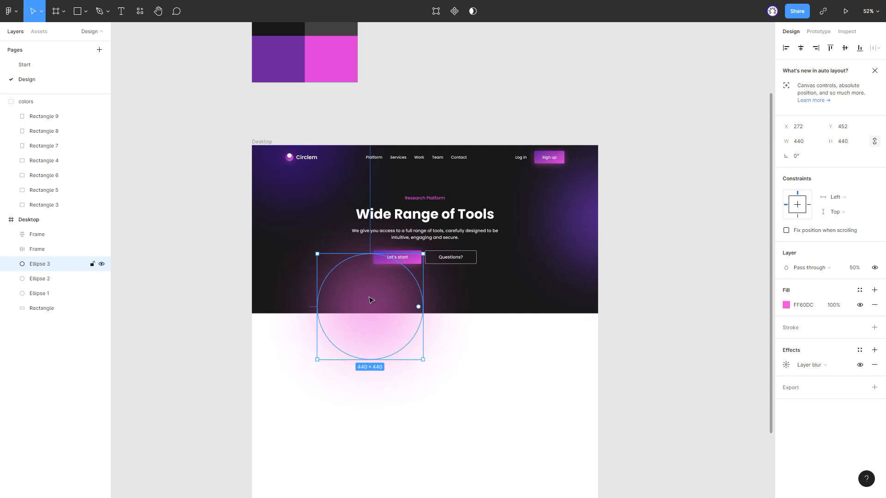
drag(370, 300, 363, 319)
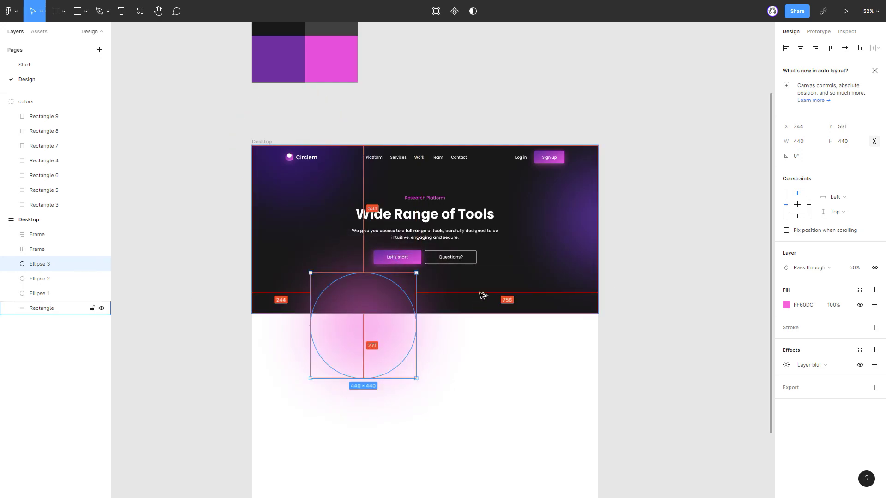
key(Left)
key(Left)
key(Left)
key(shift+Down)
key(shift+Down)
key(shift+Down)
key(shift+Down)
key(shift+Down)
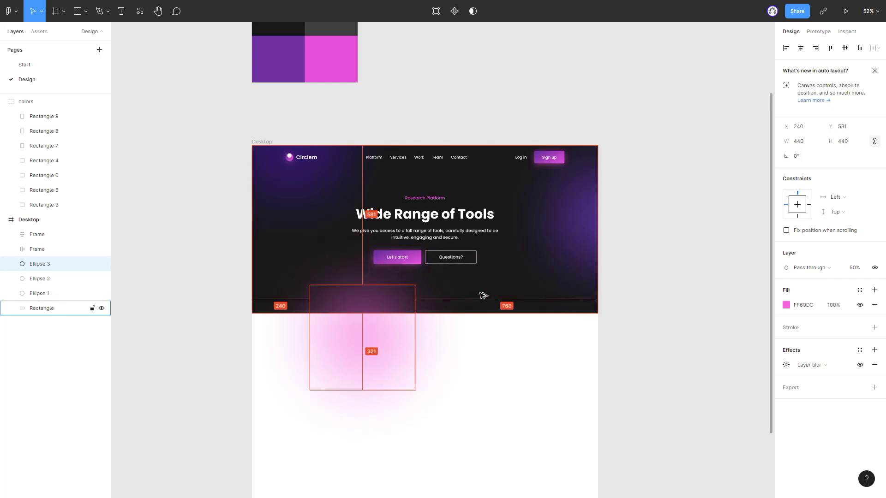
key(shift+Down)
key(shift+Down)
key(shift+Down)
key(Up)
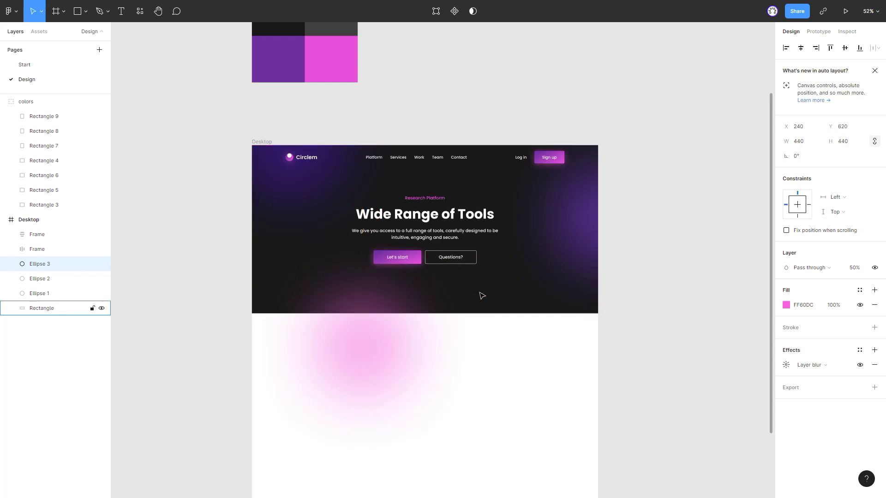
key(shift+Up)
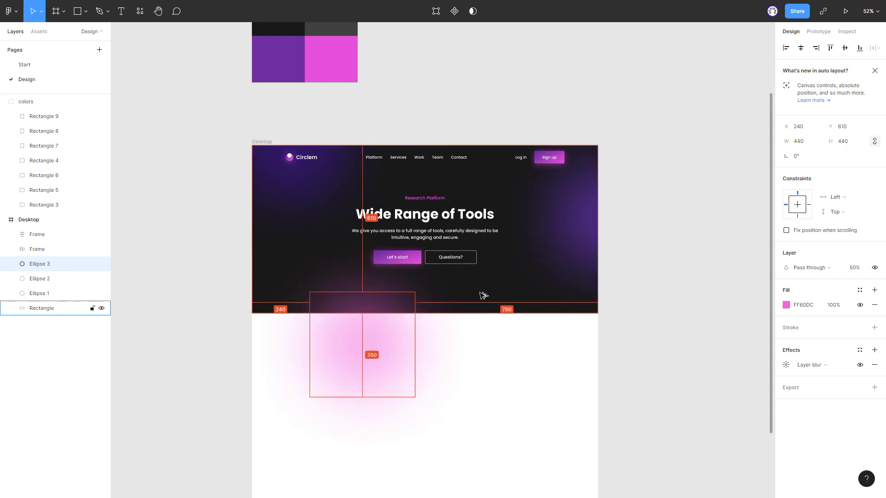
Wrap the dark hero background rectangle in a new frame via Frame selection.
click(44, 309)
right_click(48, 313)
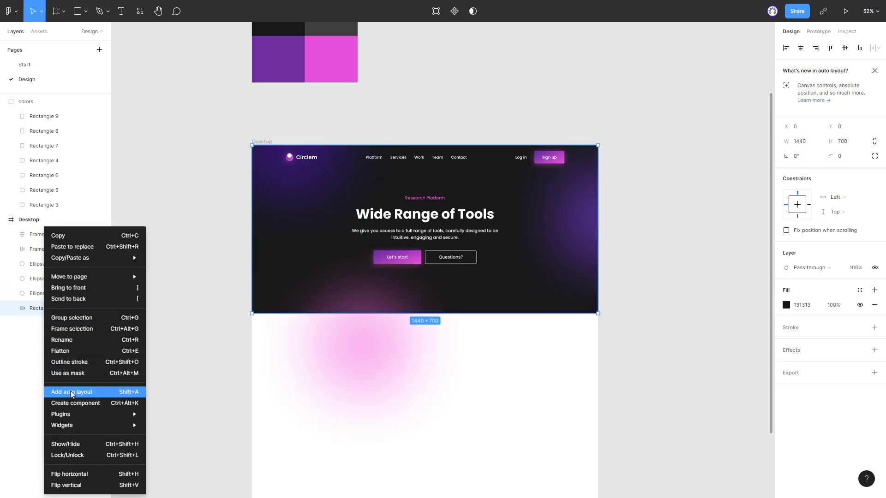
click(72, 329)
double_click(37, 308)
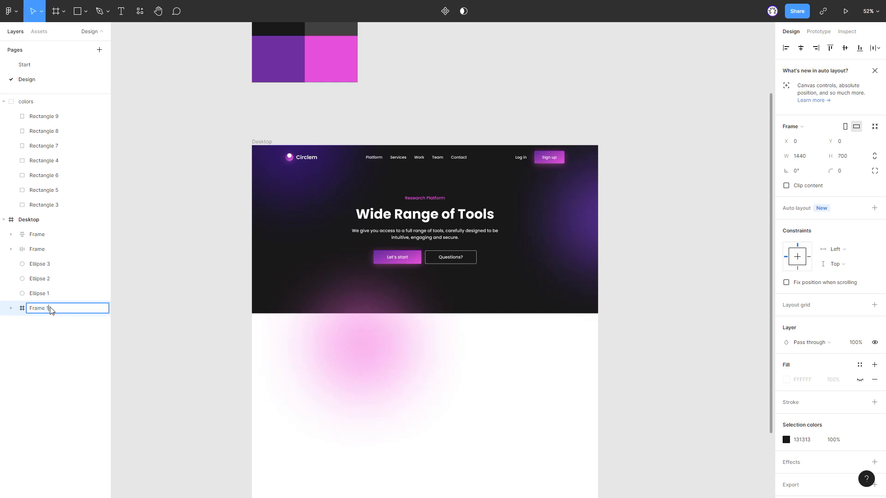
key(Escape)
click(11, 308)
Move Ellipses 1–3 into the new frame and enable Clip content.
click(39, 293)
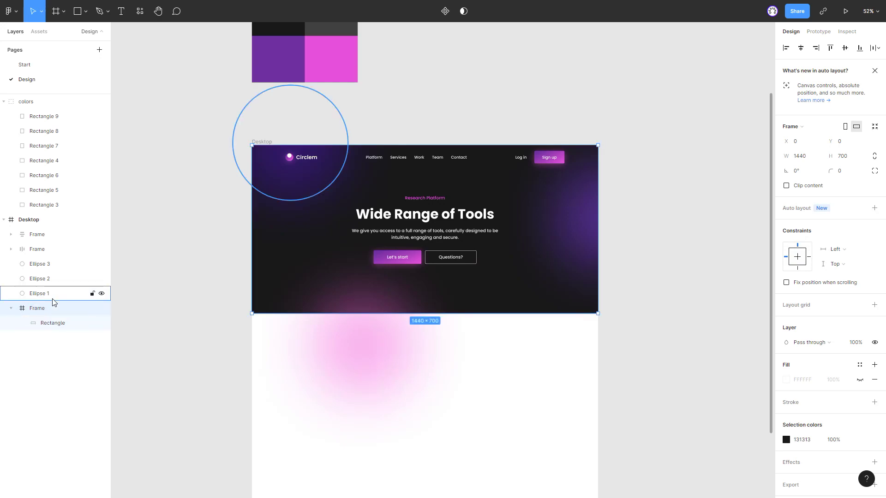
shift+click(39, 264)
drag(41, 293, 44, 319)
click(160, 325)
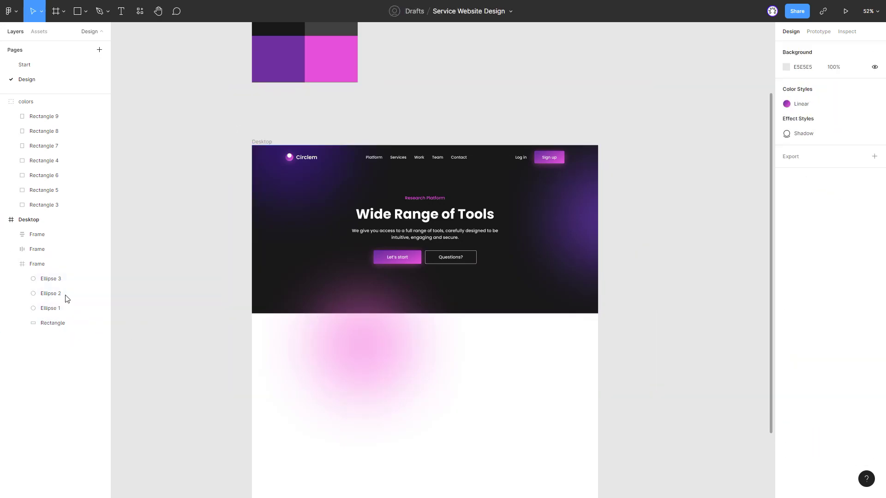
click(37, 264)
click(785, 186)
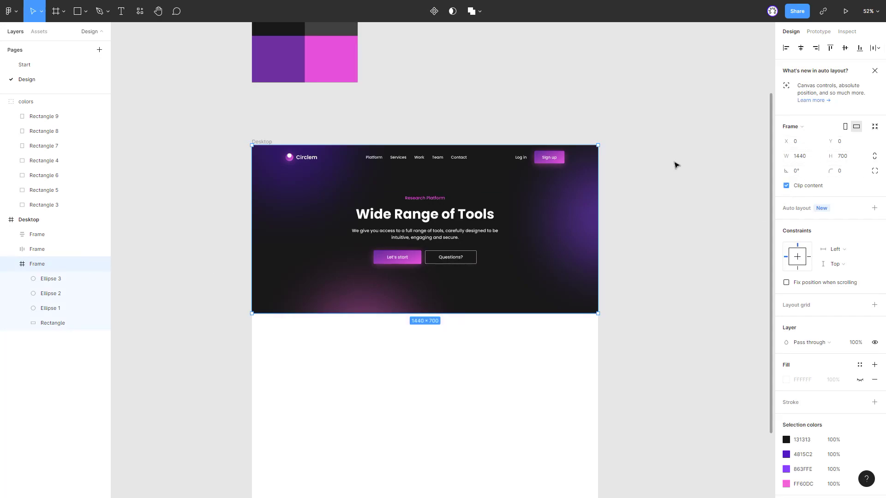
click(676, 166)
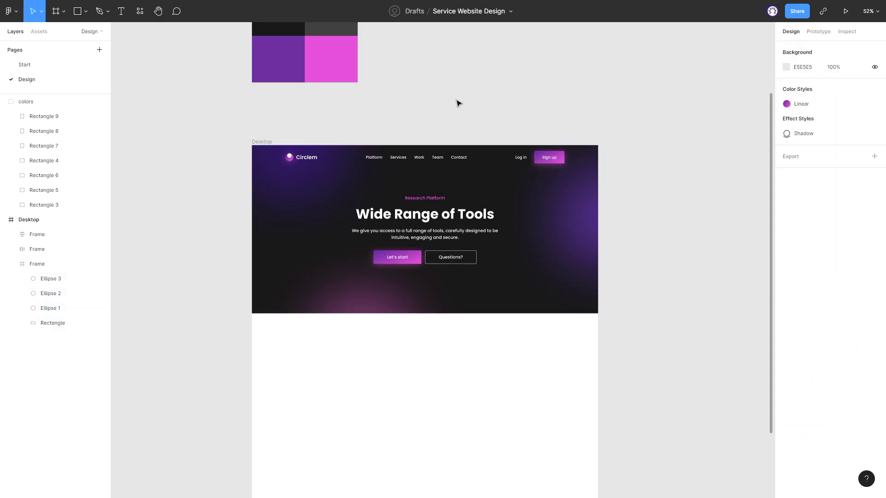
Place the starry cosmo image inside the hero background frame, named cosmo.
scroll(486, 109, up, 1)
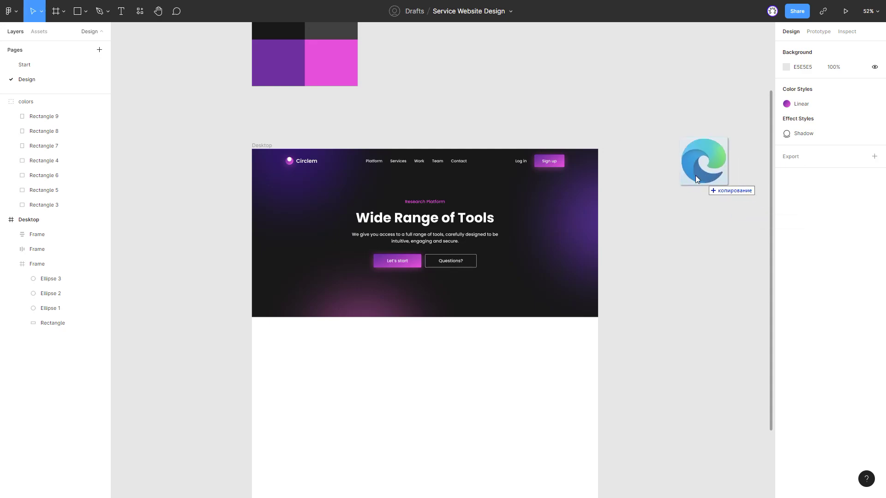
drag(885, 175, 696, 176)
scroll(406, 82, down, 1)
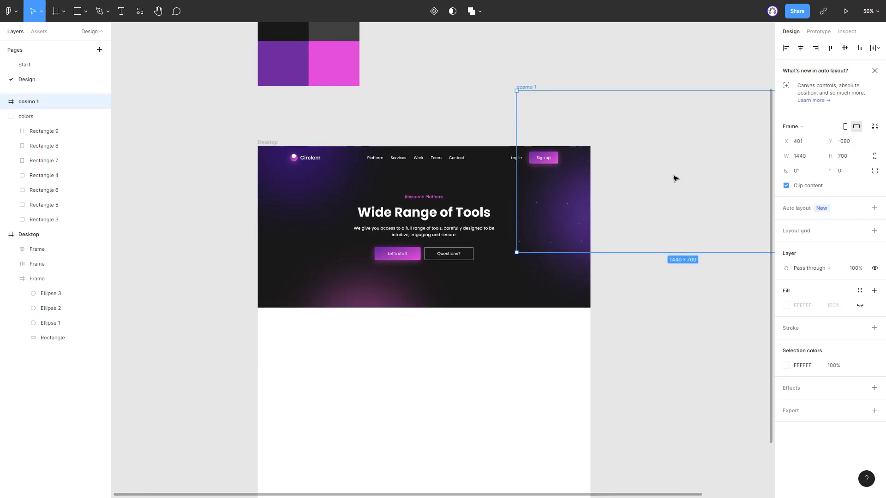
drag(572, 203, 313, 257)
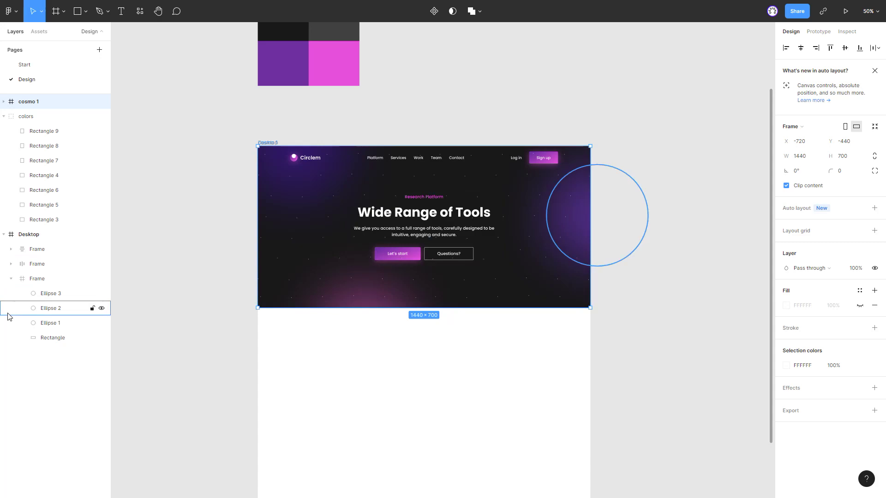
mouse_move(28, 101)
mouse_down()
mouse_move(47, 336)
mouse_move(47, 288)
mouse_up()
scroll(373, 141, up, 1)
scroll(373, 141, up, 5)
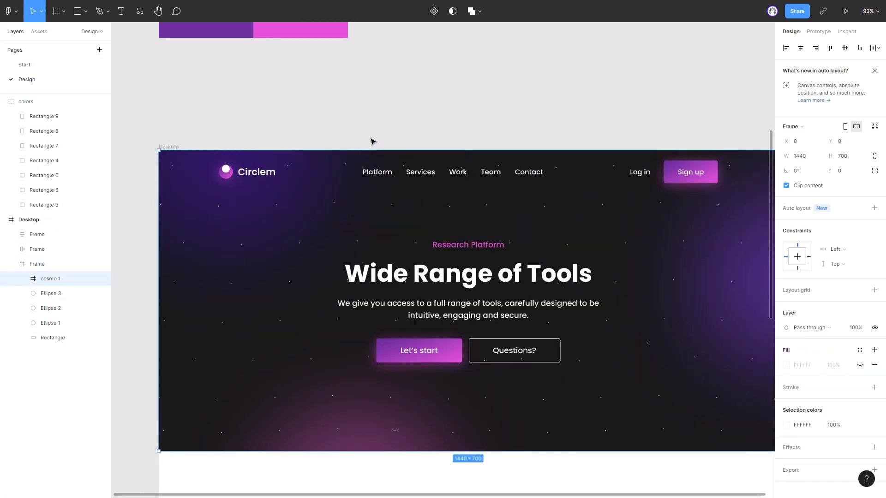
scroll(408, 134, down, 1)
scroll(497, 146, down, 1)
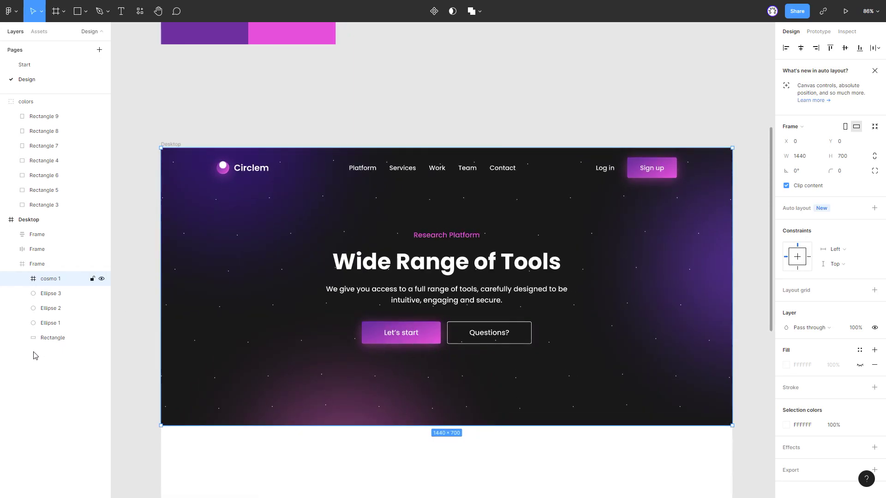
double_click(51, 279)
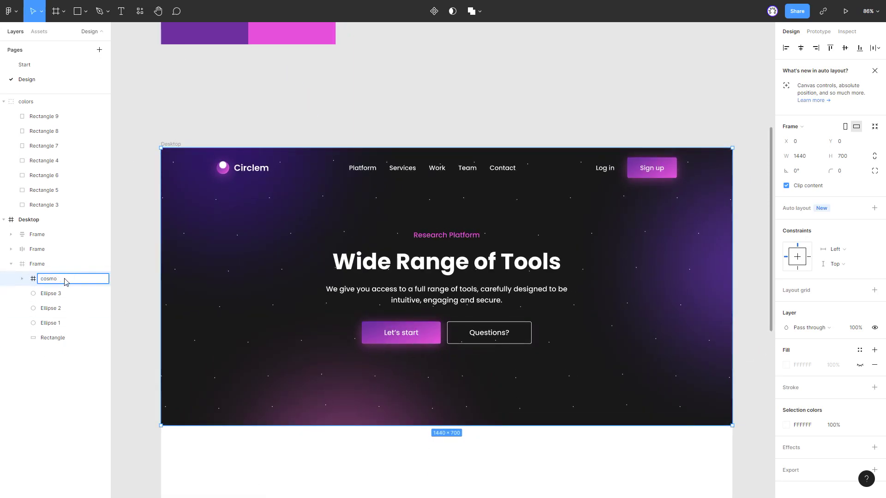
key(Return)
Group the three hero frames into a group named Header.
click(8, 266)
click(11, 264)
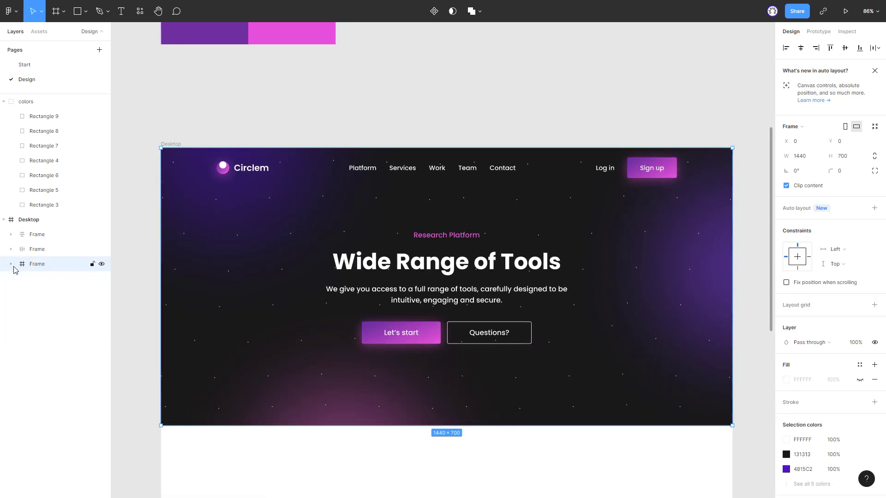
shift+click(36, 239)
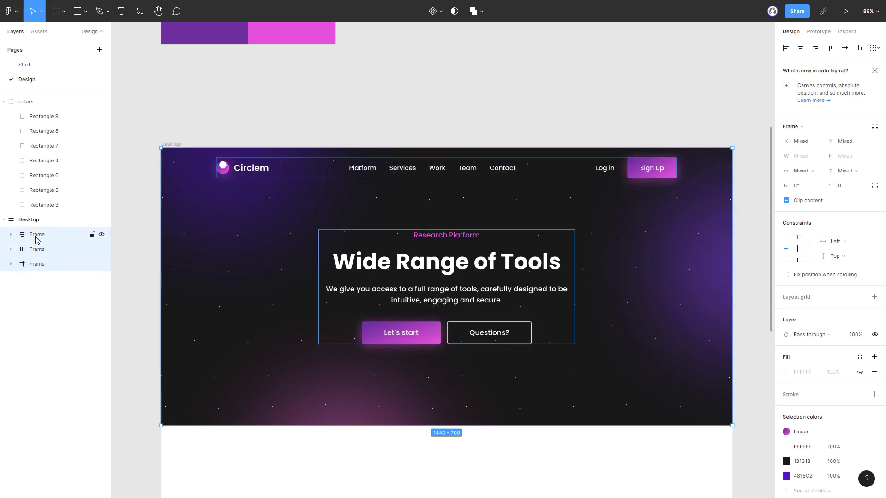
key(ctrl+g)
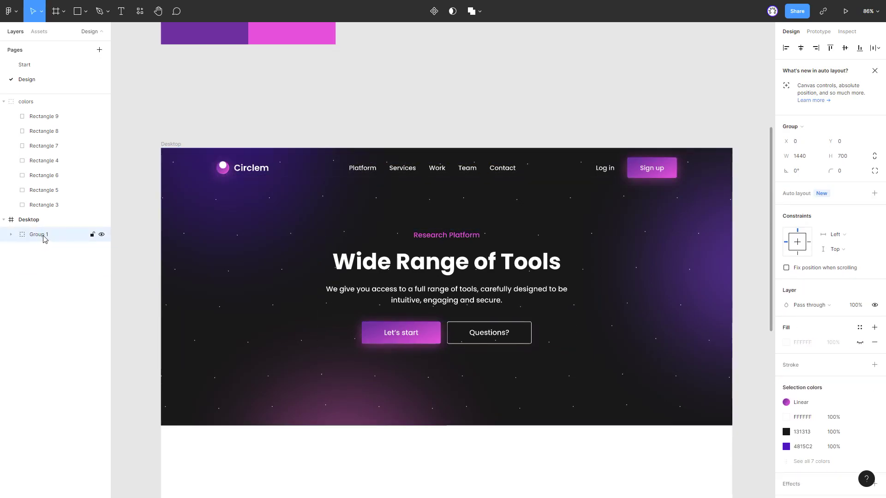
double_click(43, 236)
text(P)
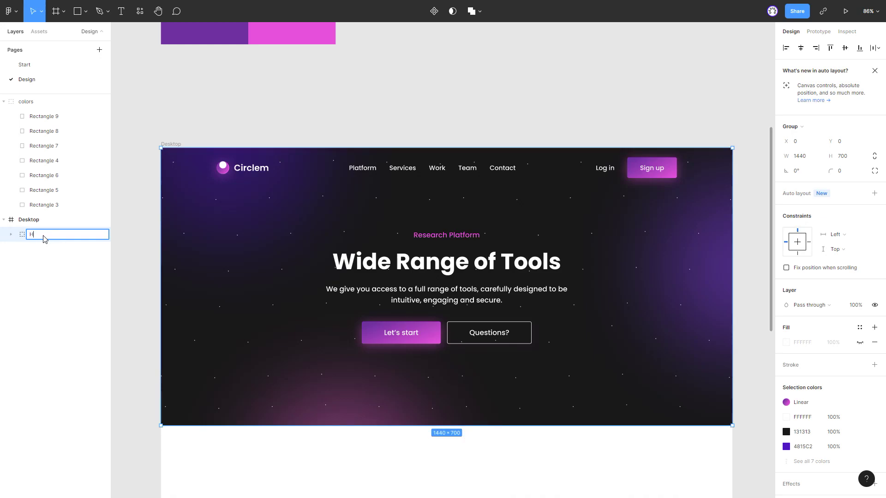
key(Return)
scroll(417, 138, down, 2)
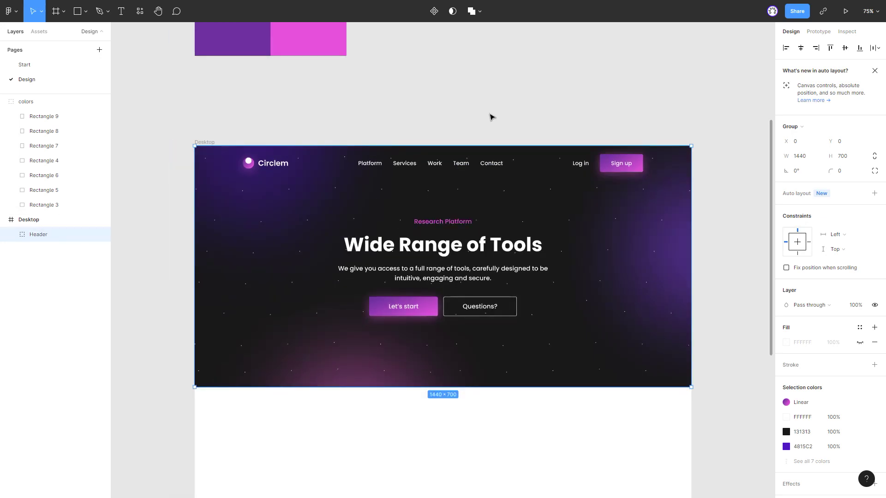
scroll(490, 114, down, 2)
click(491, 114)
Paste a copy of the Research Platform title frame into Desktop below the hero.
scroll(429, 204, up, 2)
ctrl+click(429, 208)
click(69, 278)
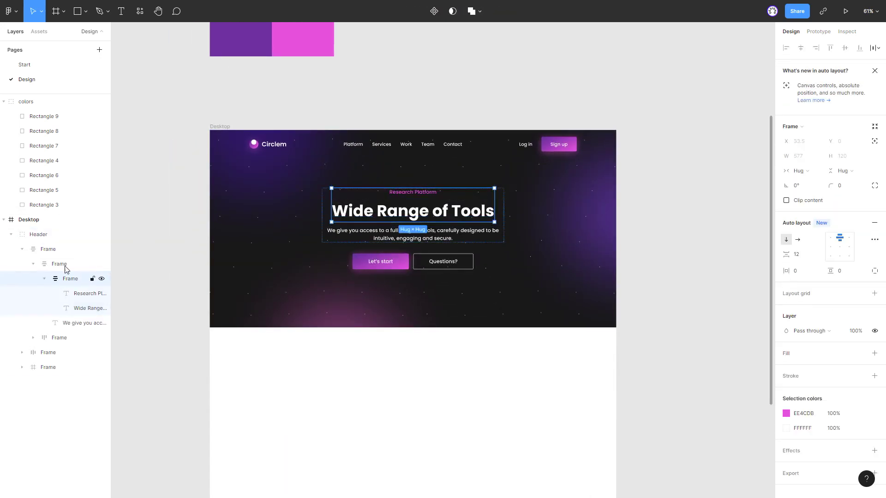
click(11, 235)
click(28, 220)
key(ctrl+v)
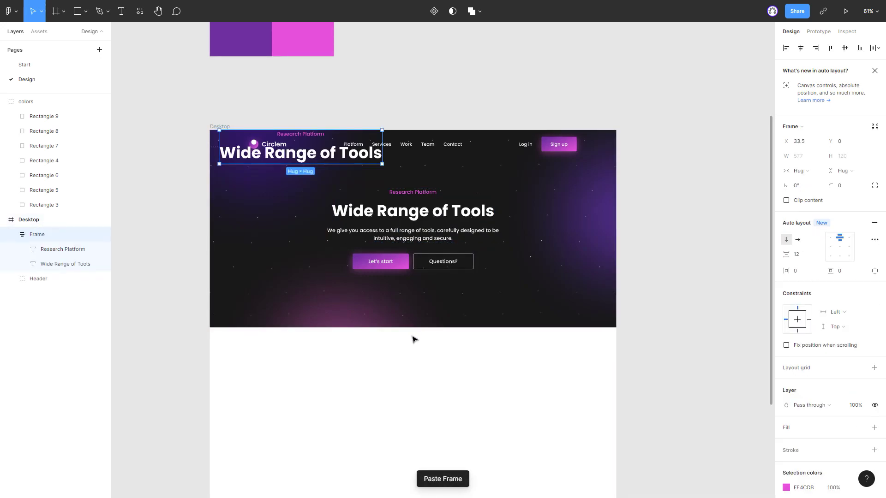
key(shift+Down)
key(shift+Down)
key(shift+Down)
key(shift+Down)
key(shift+Down)
key(shift+Down)
key(shift+Down)
key(shift+Down)
key(shift+Down)
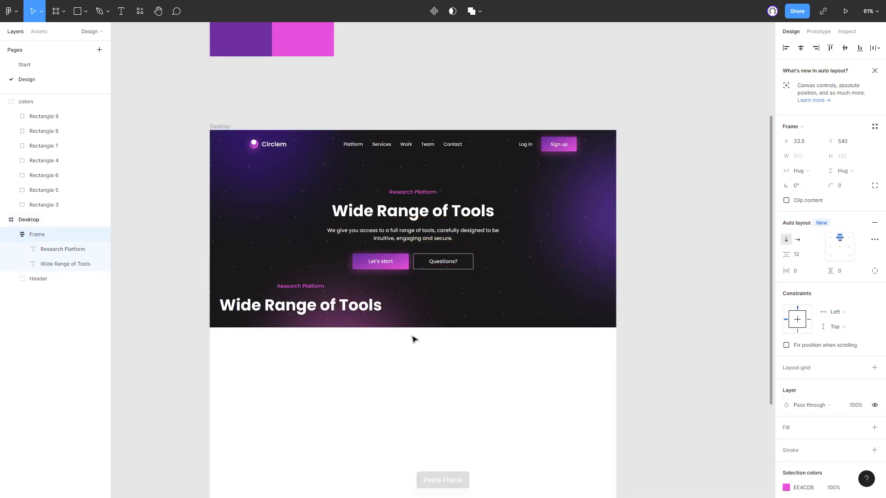
key(shift+Down)
key(shift+Down)
key(shift+Down)
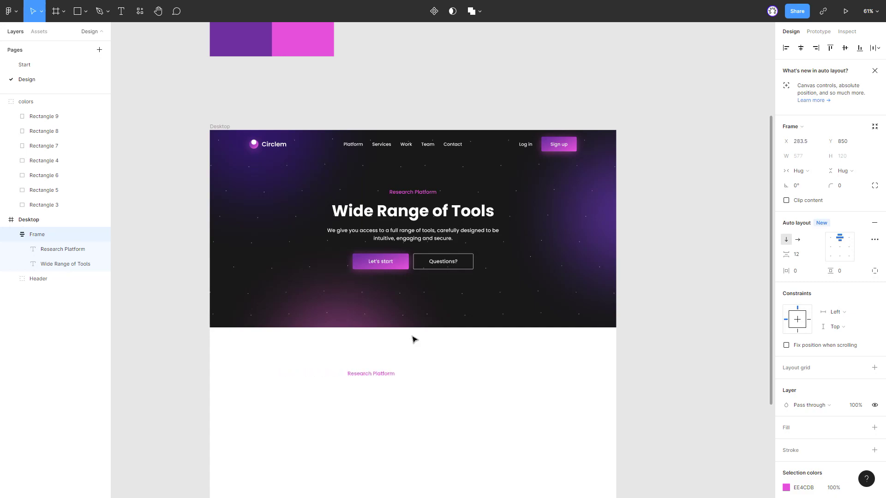
Colour the Wide Range of Tools heading 131313 and centre the title block horizontally.
double_click(420, 396)
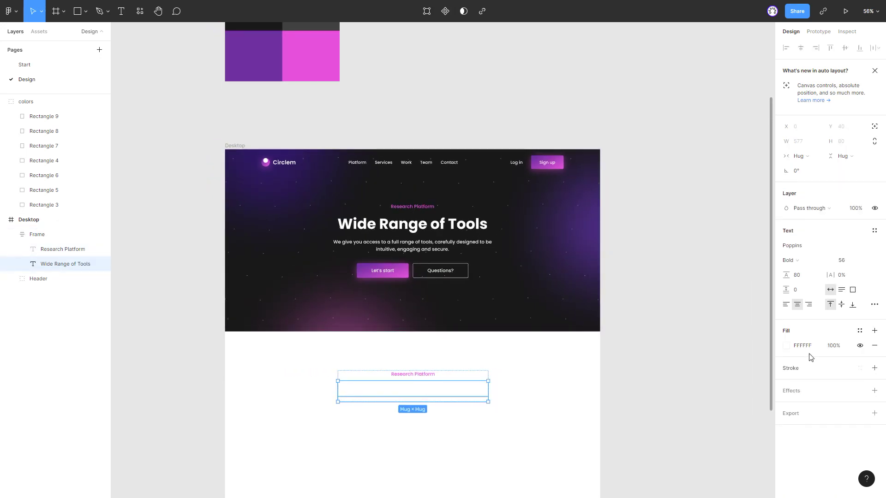
click(665, 352)
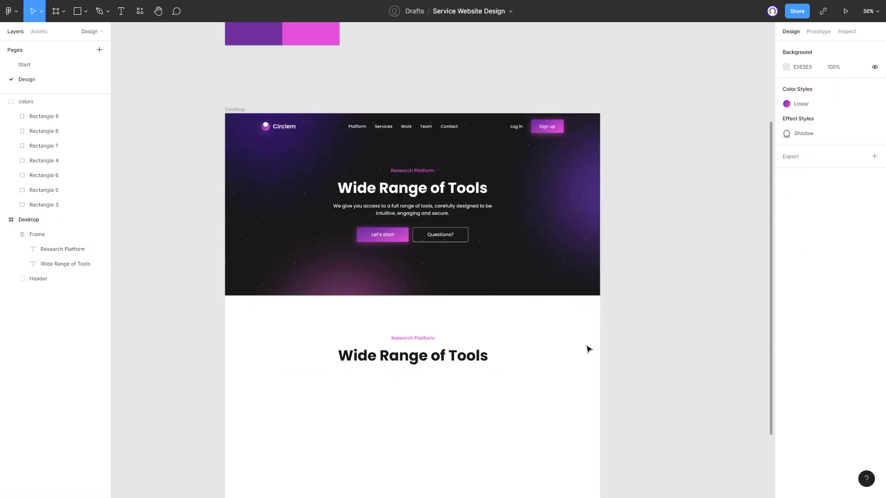
scroll(588, 349, down, 3)
click(410, 306)
drag(410, 305, 414, 309)
Centre the title block horizontally and rename its label to Services.
click(801, 48)
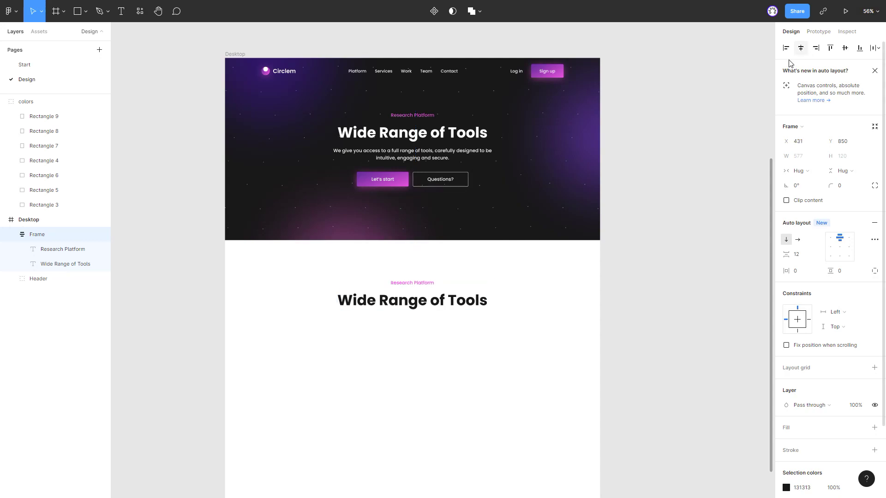
double_click(421, 284)
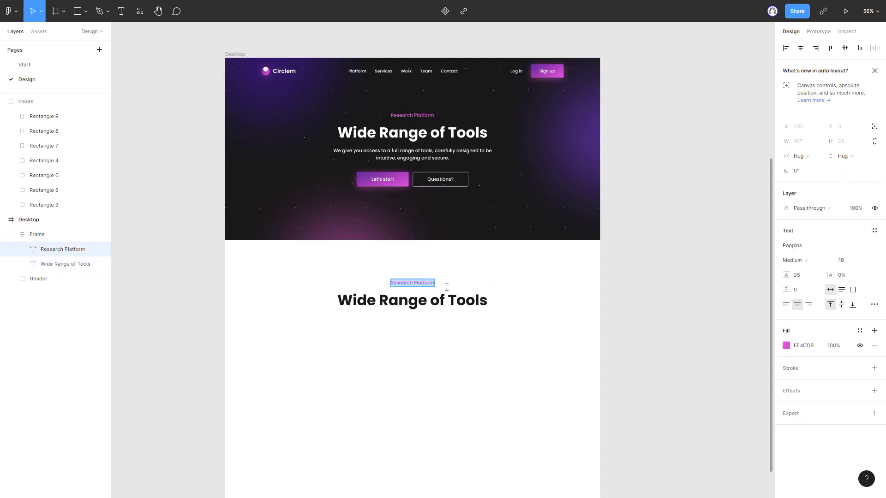
text(Services)
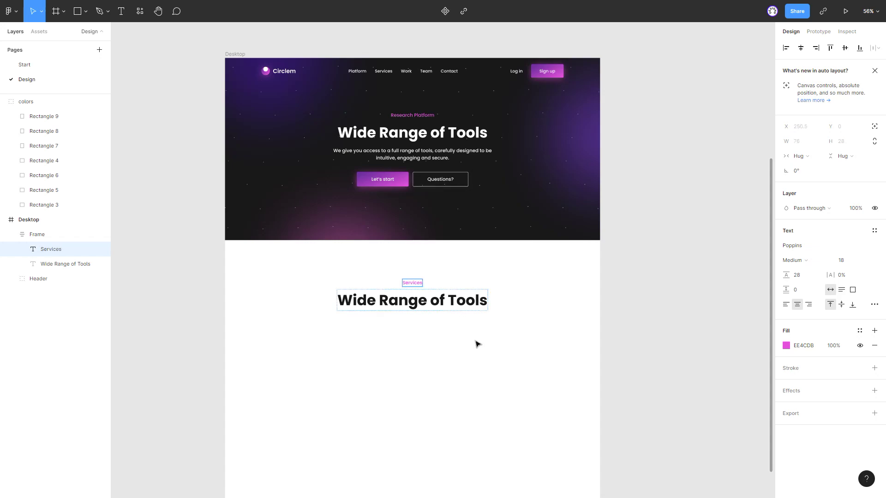
key(Escape)
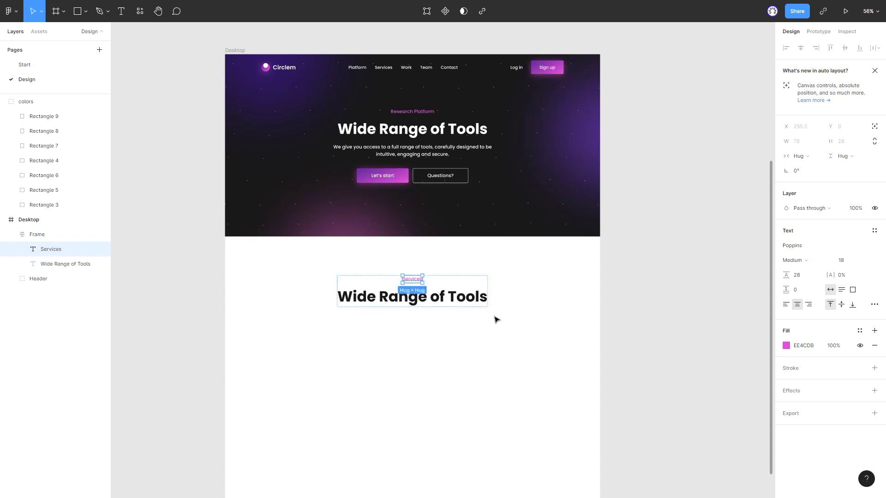
scroll(497, 318, down, 3)
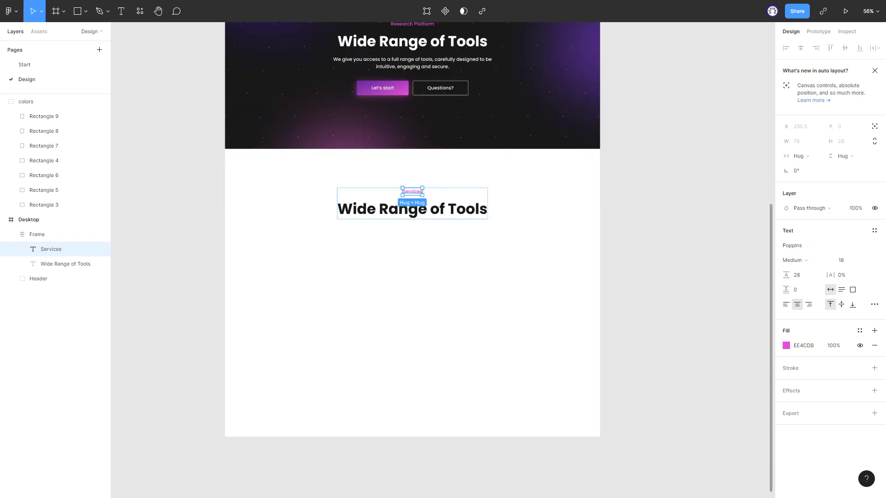
Replace the heading text with the pasted services sentence.
click(65, 264)
key(Return)
key(ctrl+v)
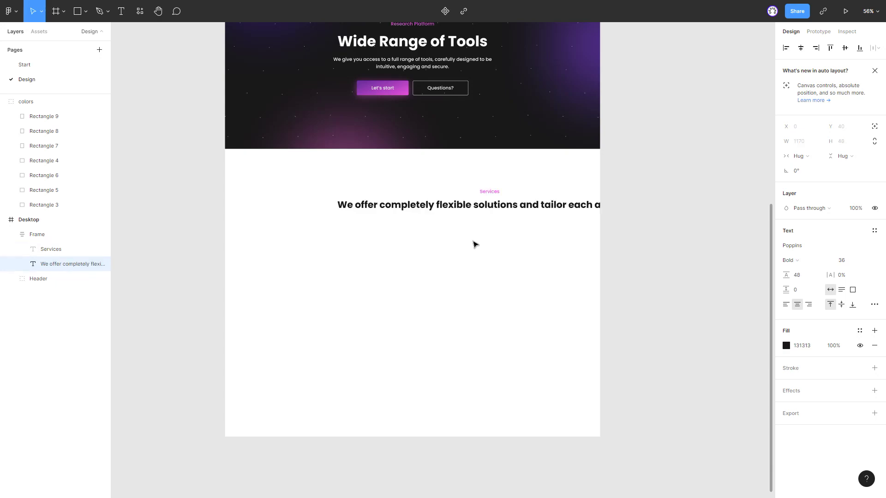
key(ctrl+z)
key(ctrl+a)
key(ctrl+v)
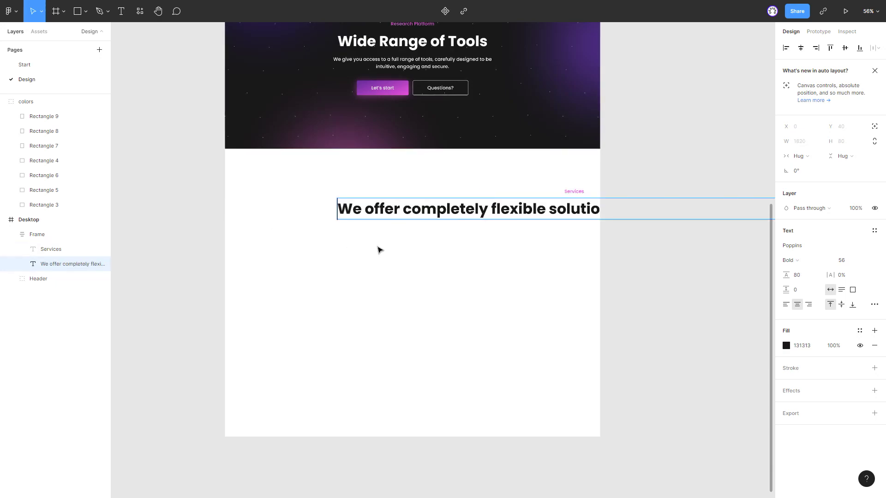
key(Escape)
ctrl+scroll(714, 213, down, 3)
Set the heading to size 36, line height 48, narrowed to 684 wide on two lines.
drag(631, 235, 469, 237)
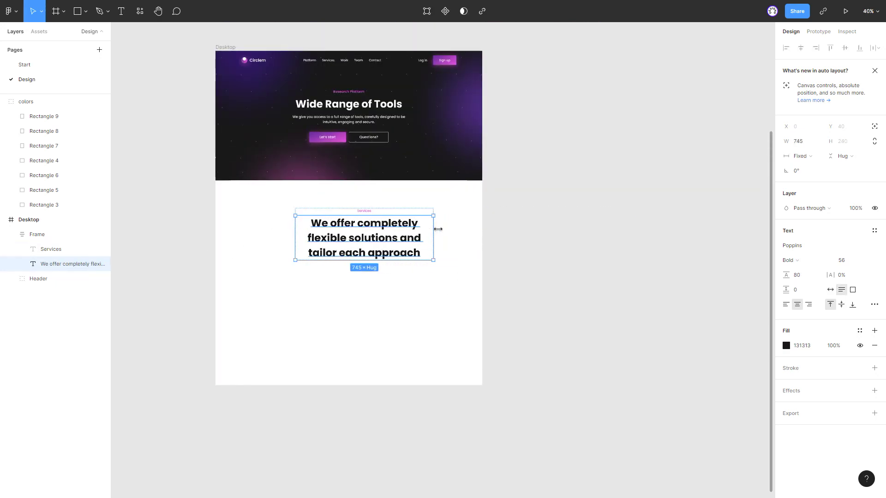
ctrl+scroll(302, 236, up, 1)
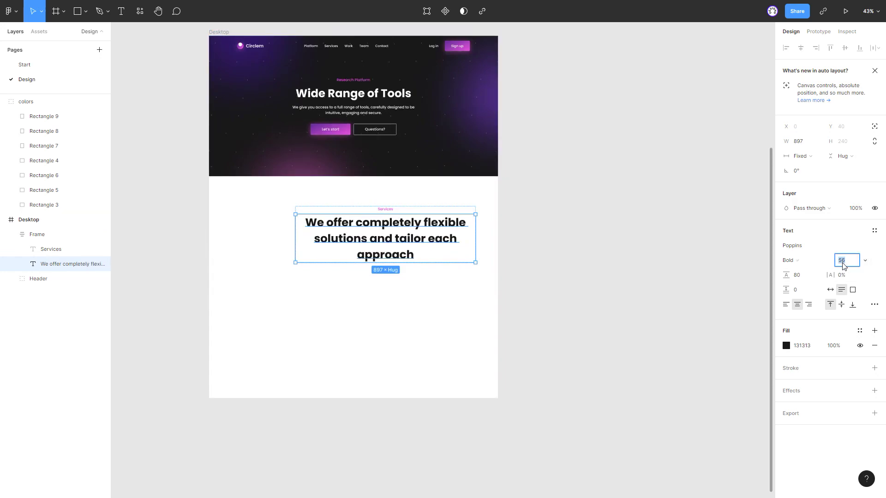
click(848, 260)
text(36)
key(Return)
text(4)
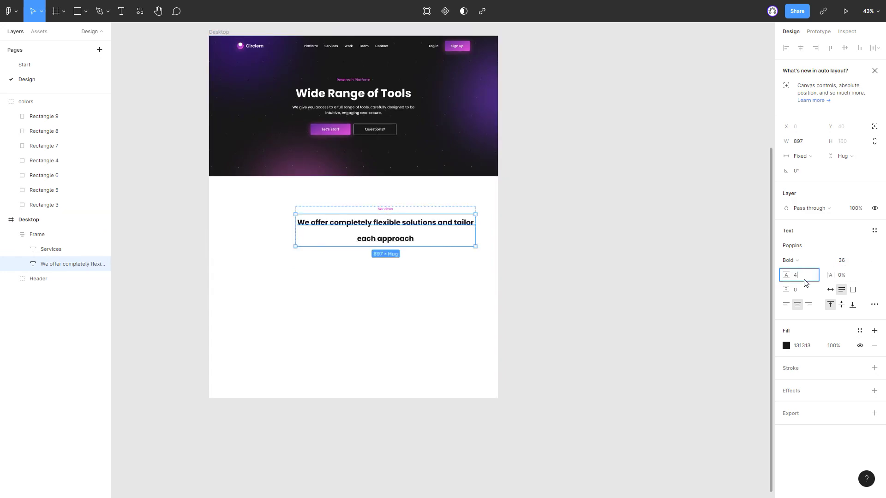
text(8)
key(Return)
ctrl+scroll(318, 222, up, 1)
click(61, 235)
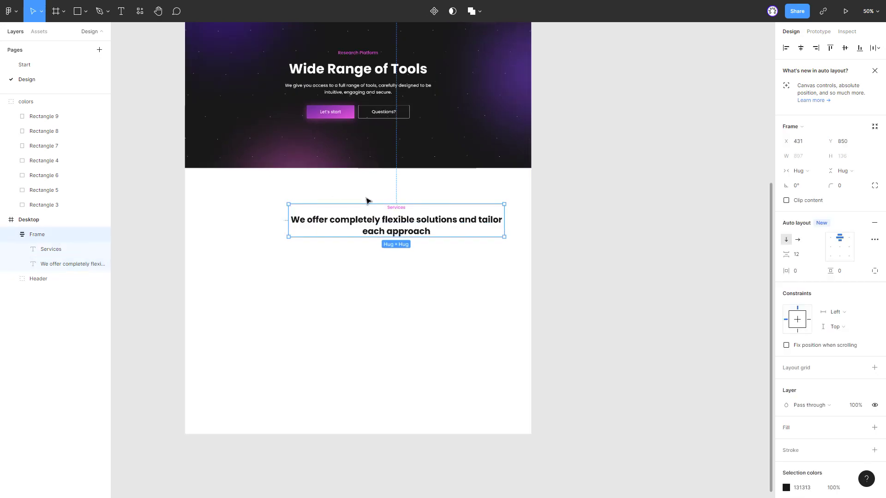
ctrl+scroll(371, 222, up, 1)
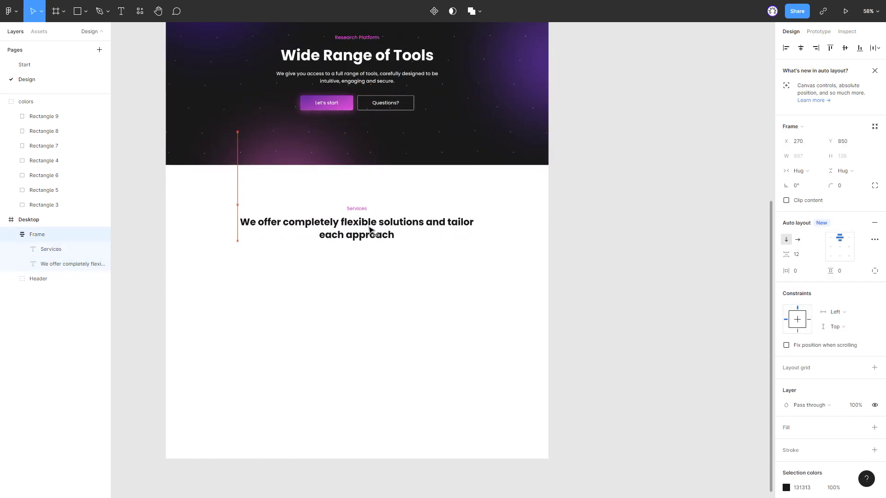
click(403, 234)
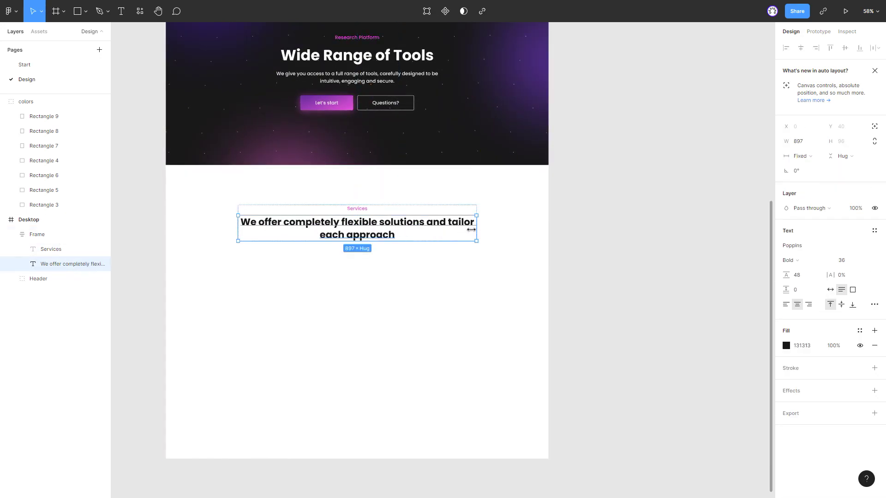
drag(476, 226, 420, 225)
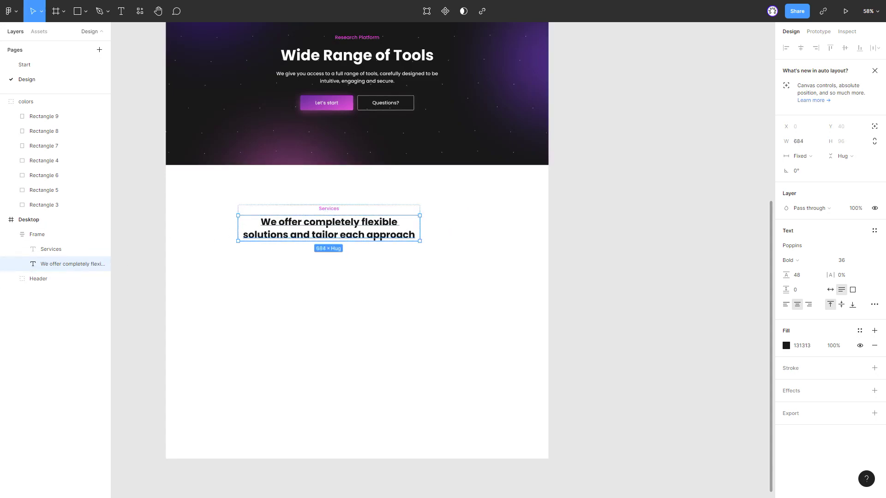
Set the auto-layout gap between Services and the heading to 24.
click(63, 235)
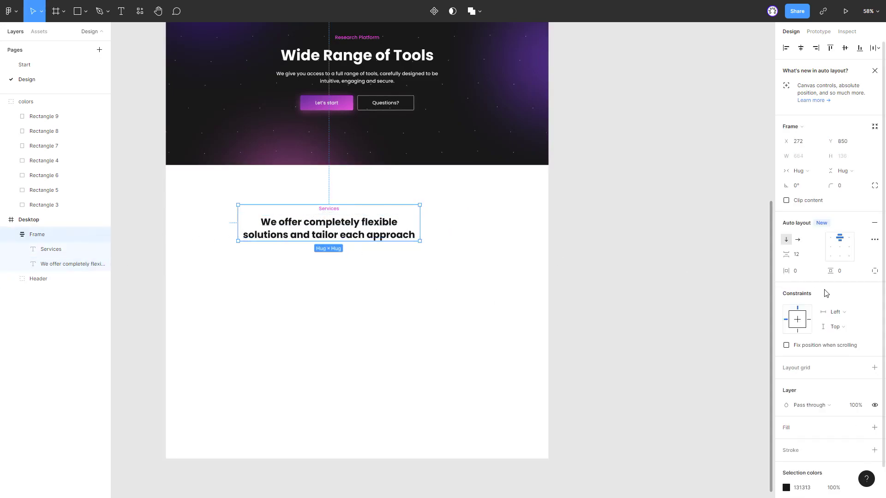
click(803, 255)
text(24)
key(Return)
Move the Services title block to X 378, Y 860, centred 160 below the hero.
click(468, 276)
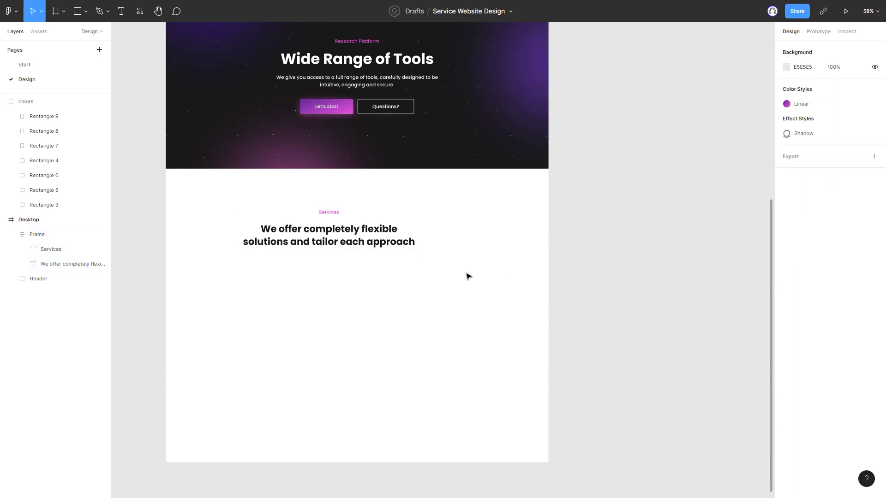
drag(331, 231, 361, 237)
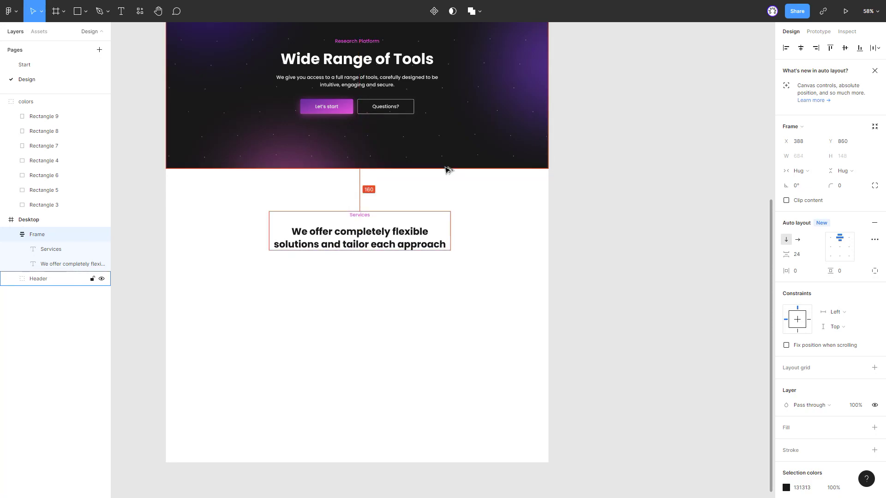
key(shift+Down)
key(shift+Down)
key(shift+Down)
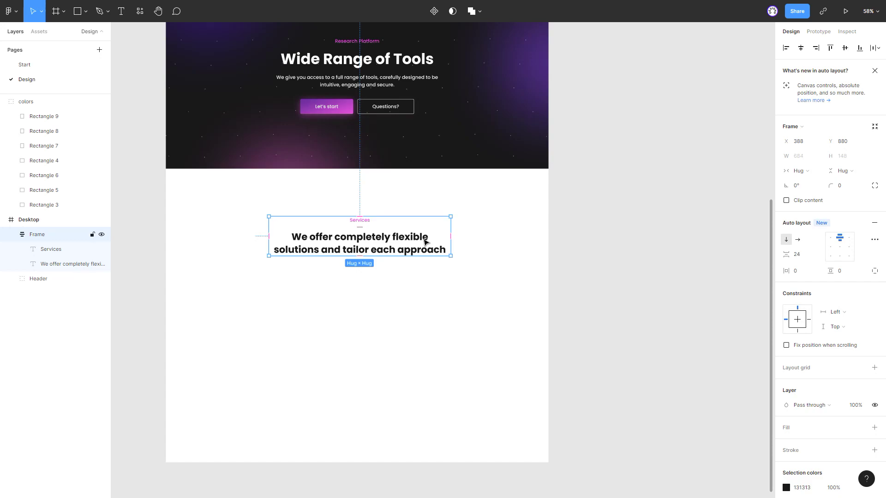
key(shift+Up)
key(shift+Up)
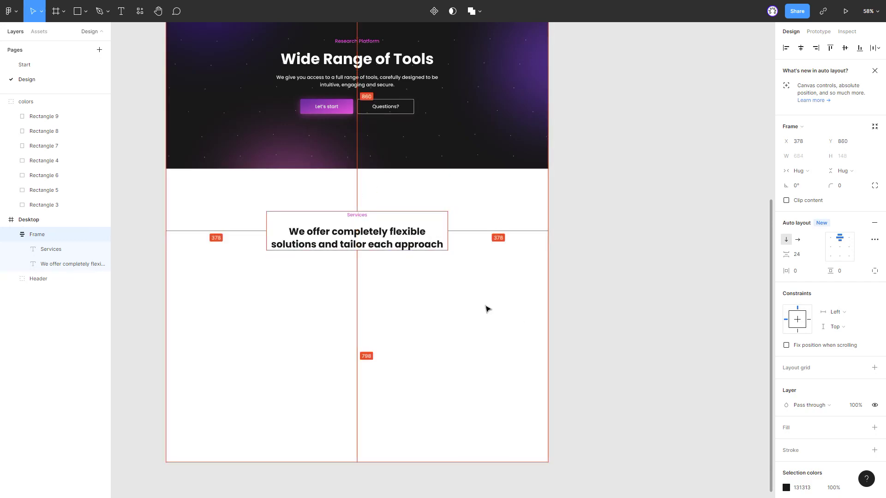
key(shift+Left)
click(11, 234)
click(471, 277)
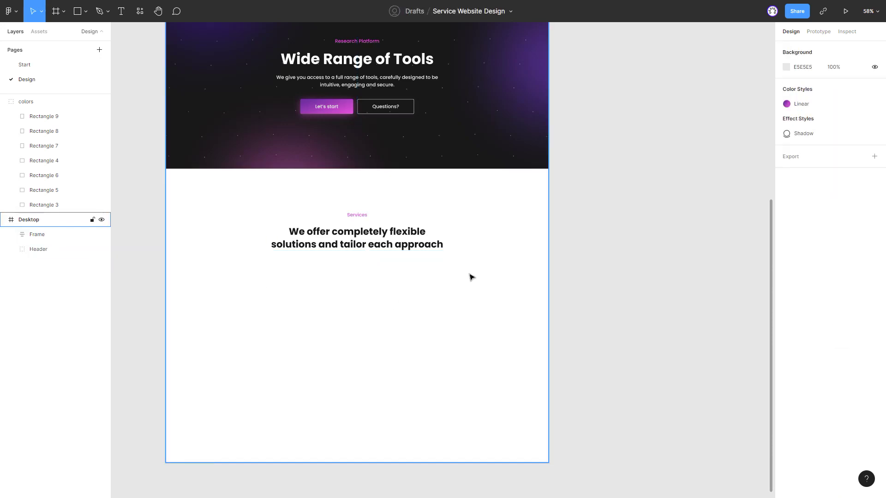
scroll(354, 298, left, 2)
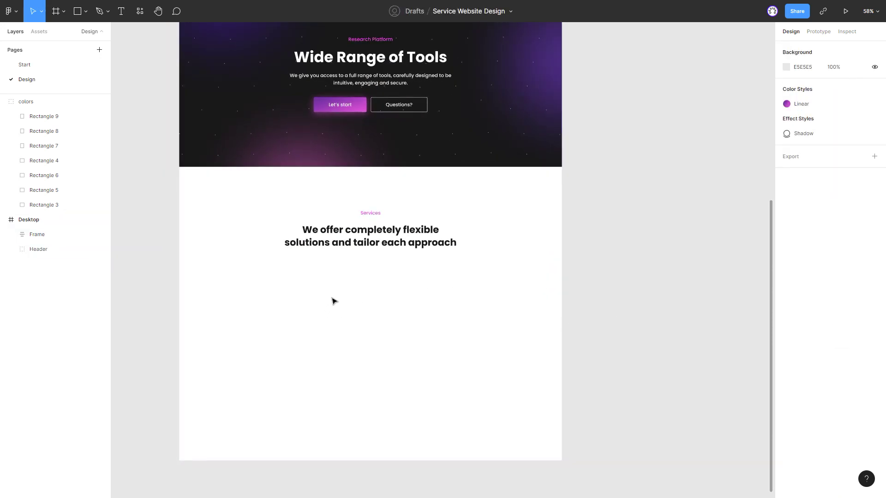
scroll(385, 261, down, 3)
click(282, 95)
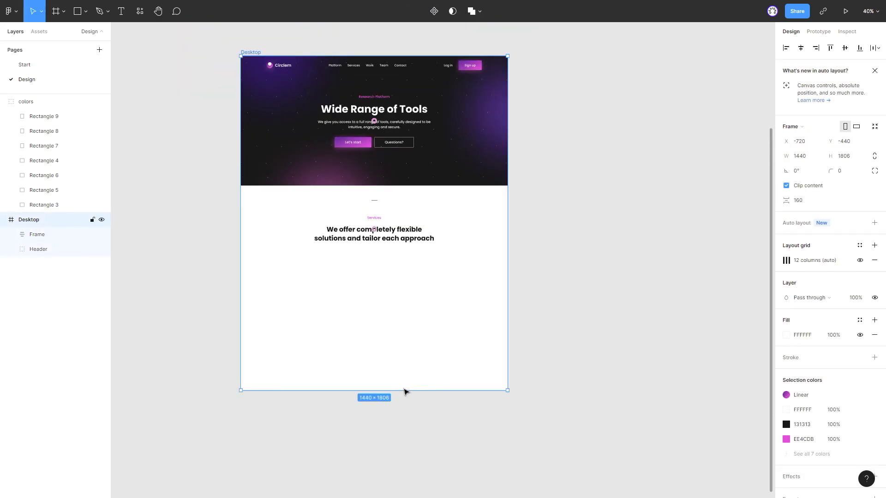
Make the Desktop frame much taller and show its layout grid columns.
drag(404, 392, 409, 495)
scroll(601, 236, down, 4)
click(602, 235)
scroll(370, 202, up, 4)
scroll(388, 262, up, 1)
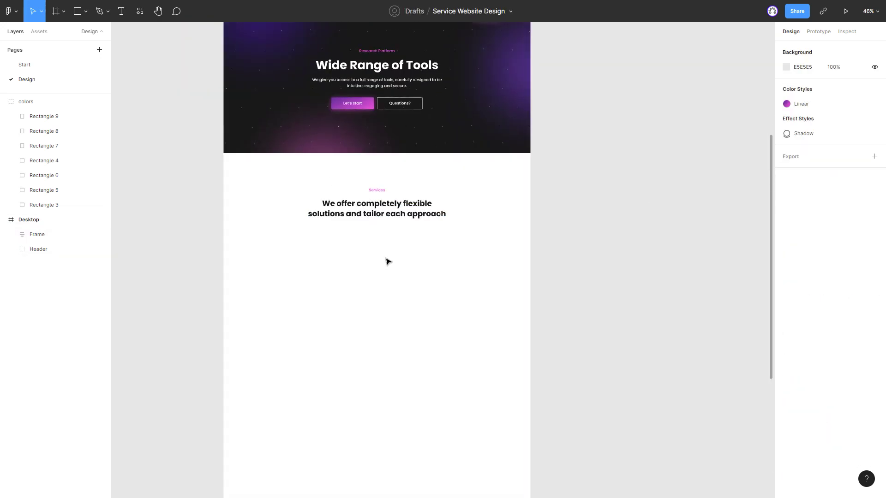
key(ctrl+g)
scroll(362, 262, up, 3)
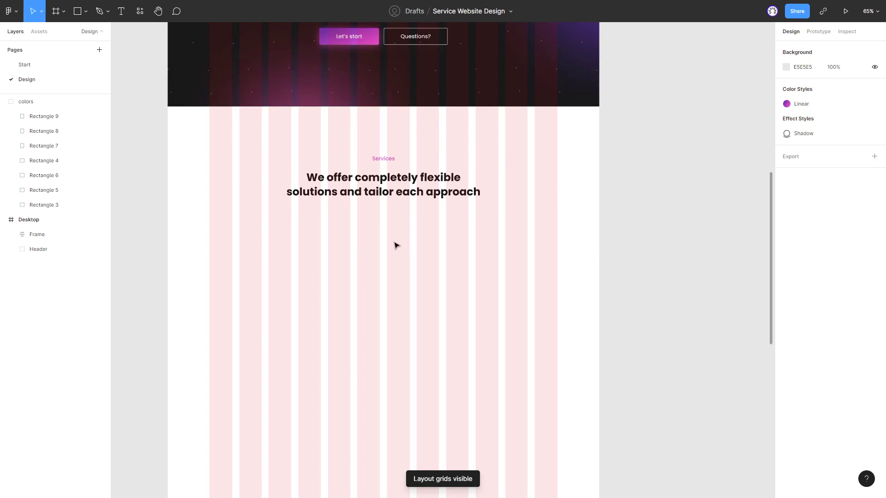
Draw a 565×565 placeholder square right of centre below the heading.
key(r)
drag(387, 239, 557, 333)
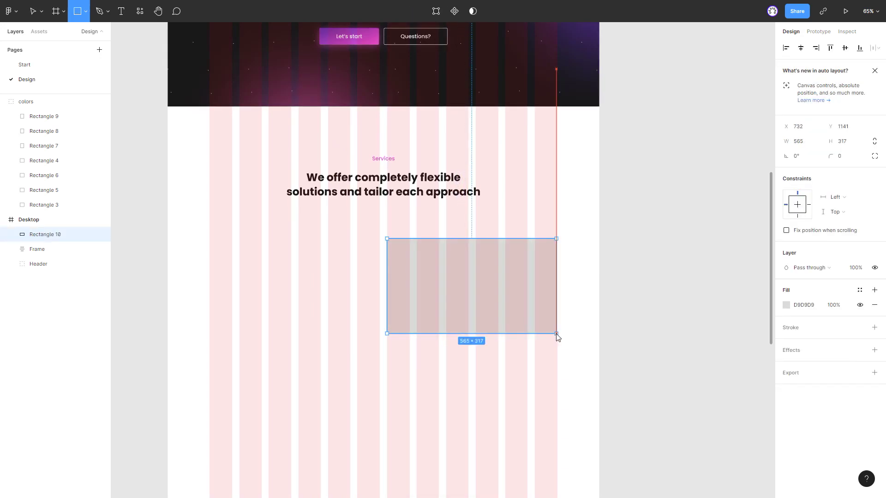
drag(475, 334, 479, 367)
text(56)
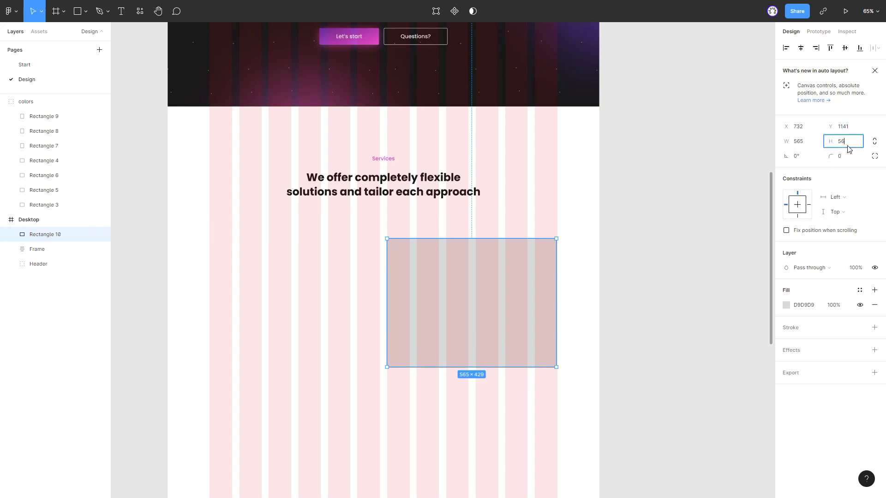
text(5)
key(Return)
scroll(412, 236, down, 2)
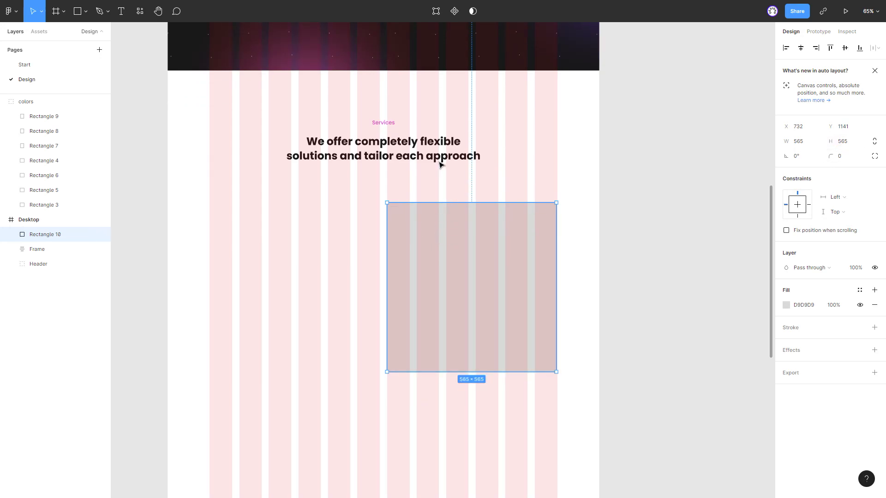
key(shift+Up)
key(Up)
key(Up)
key(Up)
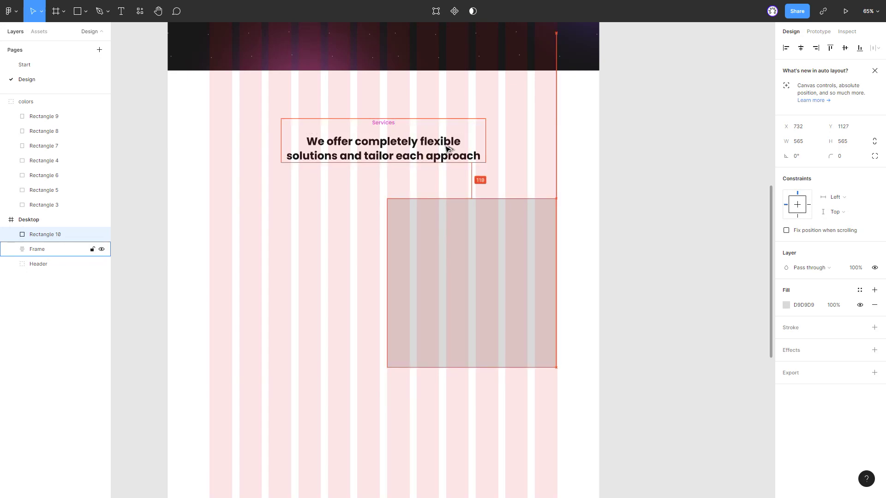
Paste a copy of the heading text into the Desktop frame.
click(646, 208)
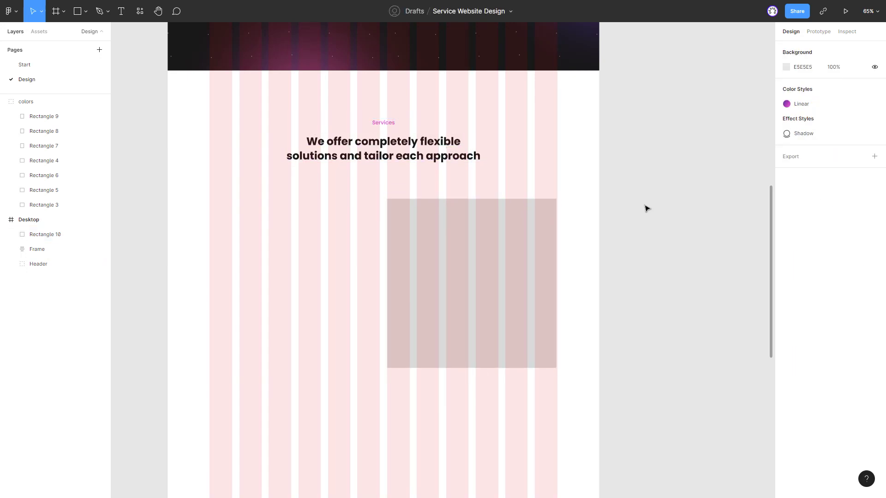
scroll(258, 236, up, 1)
click(259, 236)
scroll(268, 277, up, 3)
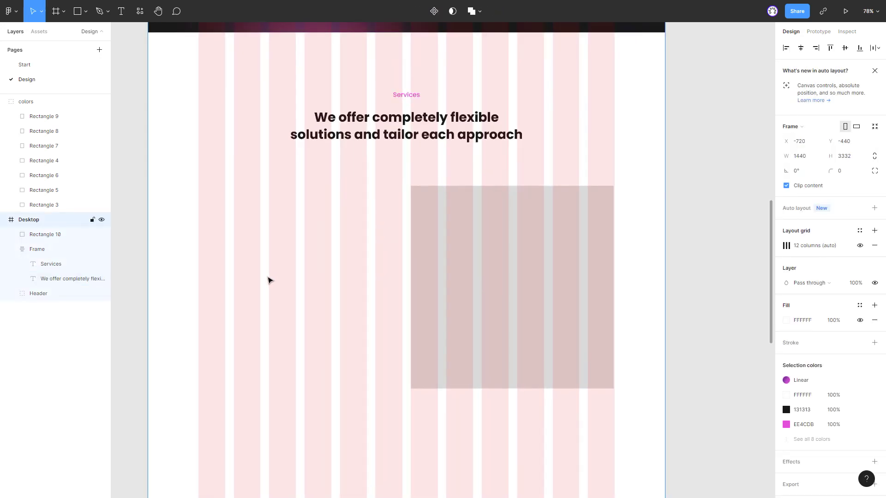
scroll(270, 280, down, 2)
key(ctrl+v)
Place the heading copy left-aligned on the left grid edge, sized to fit its content.
drag(287, 73, 326, 365)
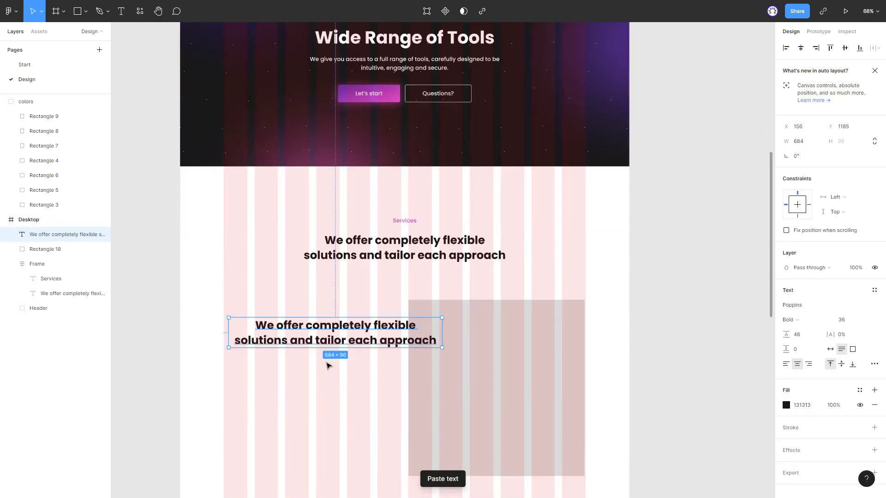
scroll(327, 365, up, 3)
drag(303, 286, 295, 285)
click(786, 364)
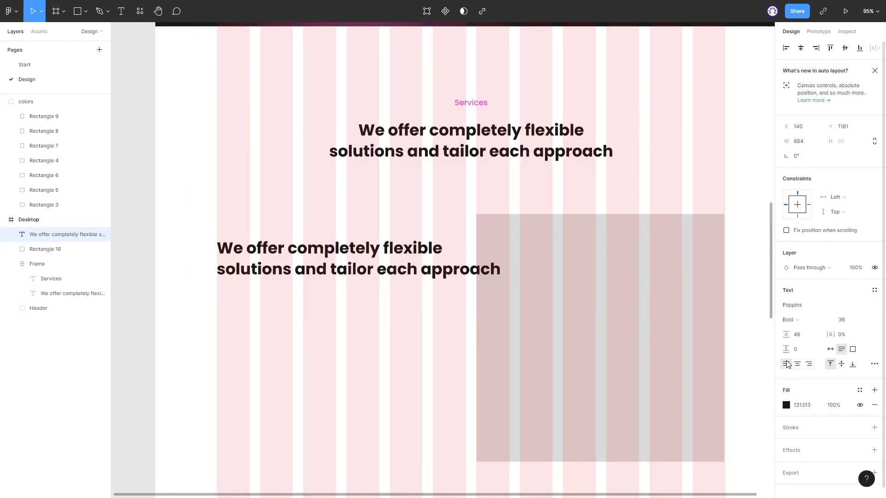
double_click(360, 254)
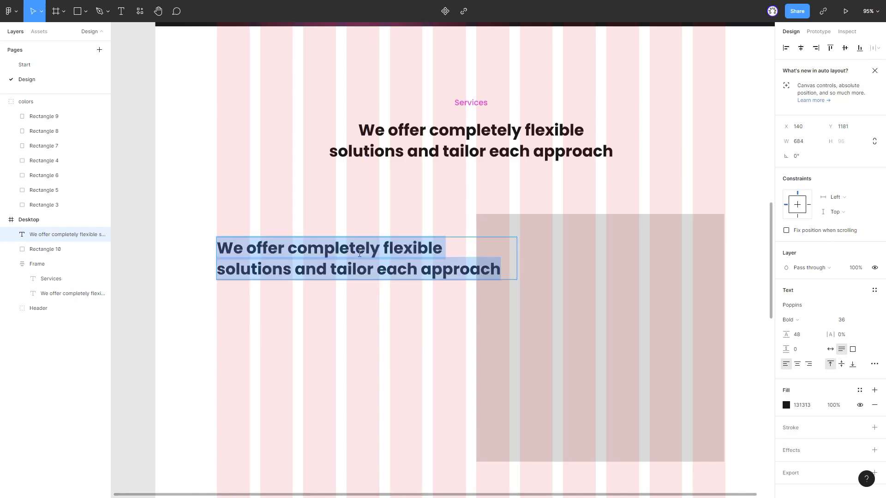
text(Иуфгешан)
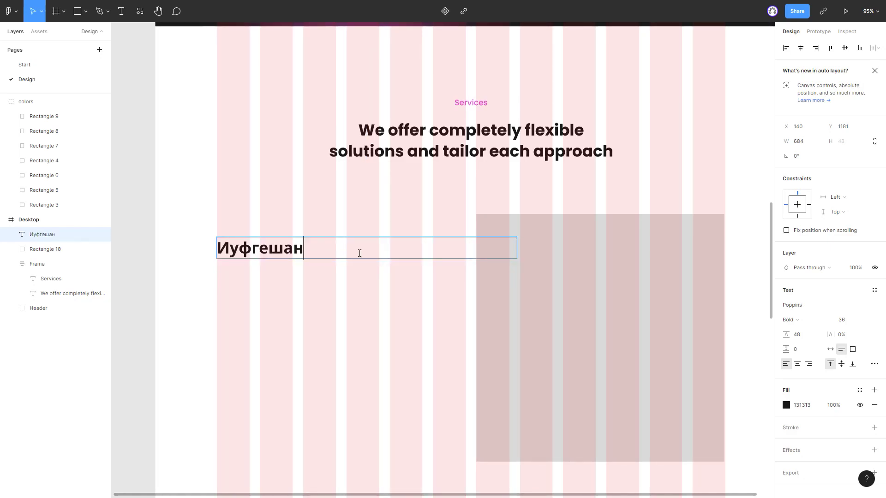
key(BackSpace)
key(BackSpace)
key(BackSpace)
text(Beatufully Bespoke)
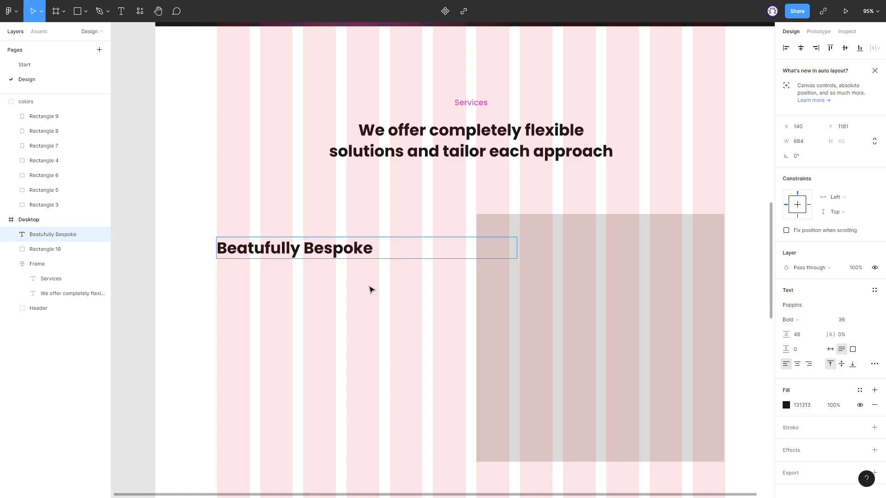
click(831, 350)
text(24)
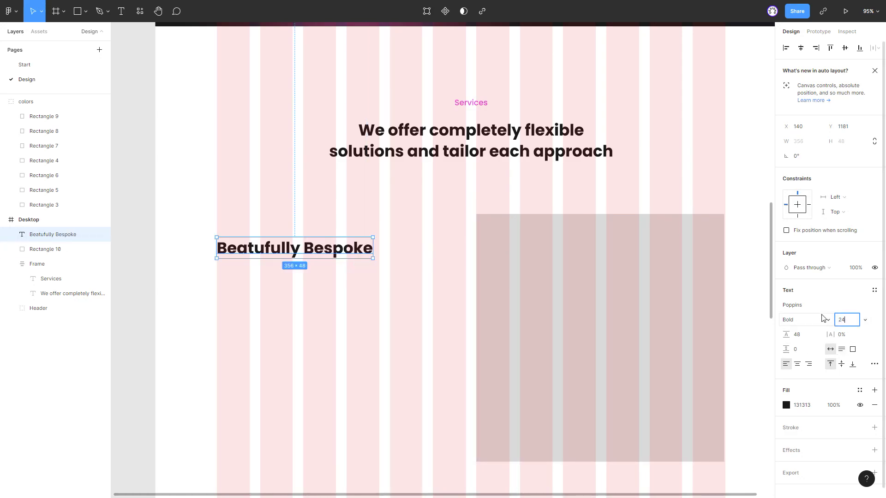
Set the Beatufully Bespoke title to size 24 and duplicate it just below.
key(Return)
text(2)
click(317, 310)
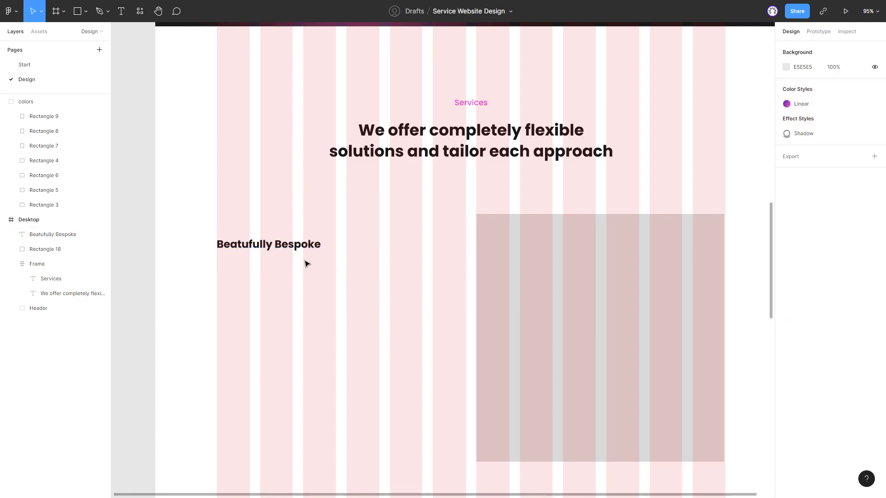
click(292, 251)
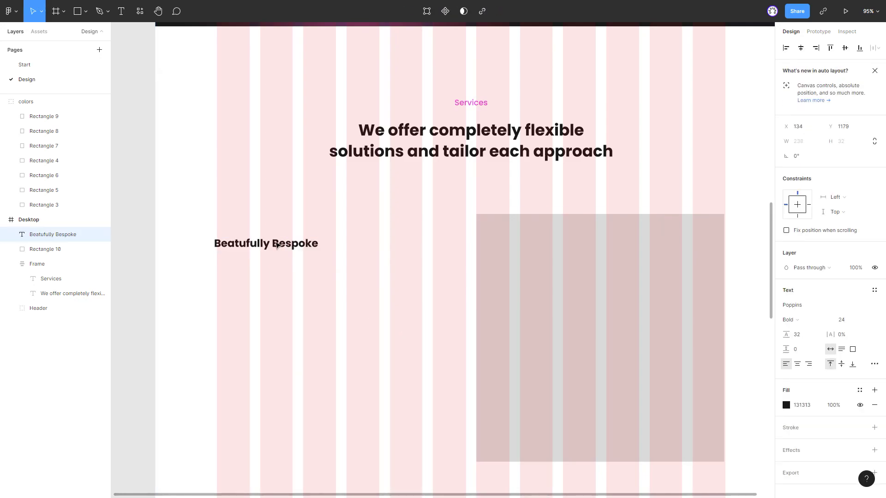
drag(283, 246, 301, 271)
scroll(301, 235, down, 1)
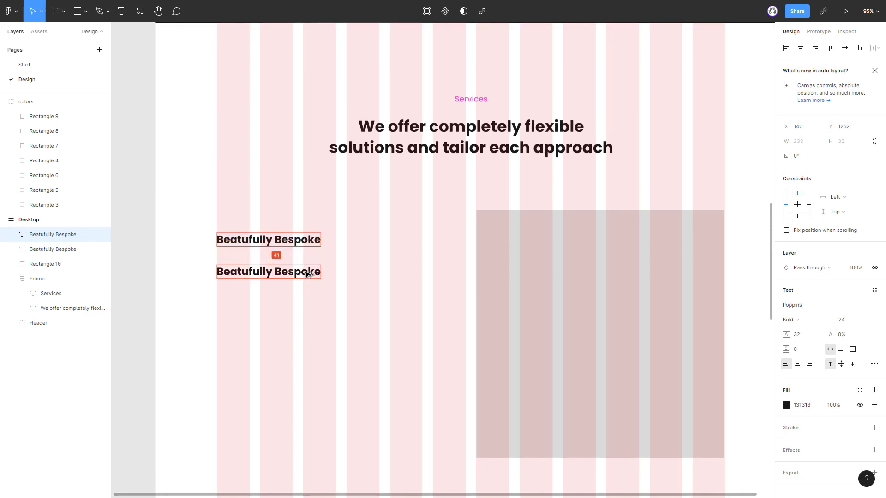
Give the copy size 16 in Regular weight and check the dark grey swatch.
text(16)
key(Return)
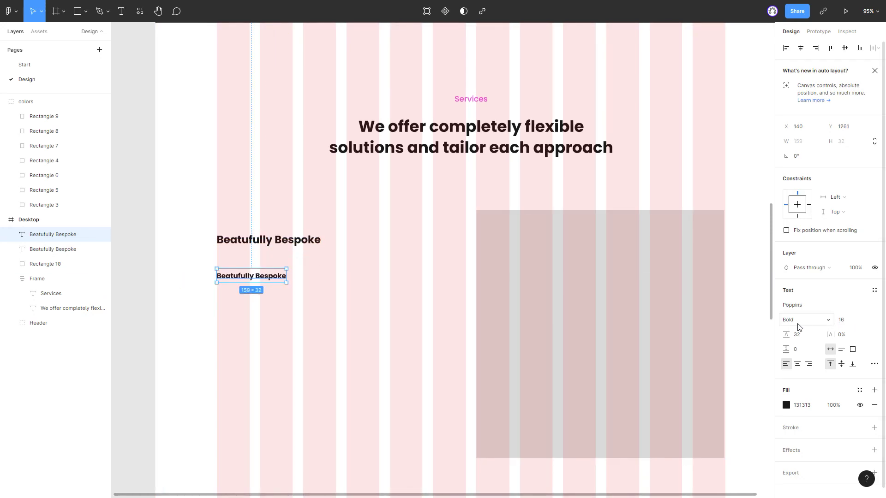
click(800, 327)
click(785, 290)
click(330, 321)
scroll(339, 283, down, 5)
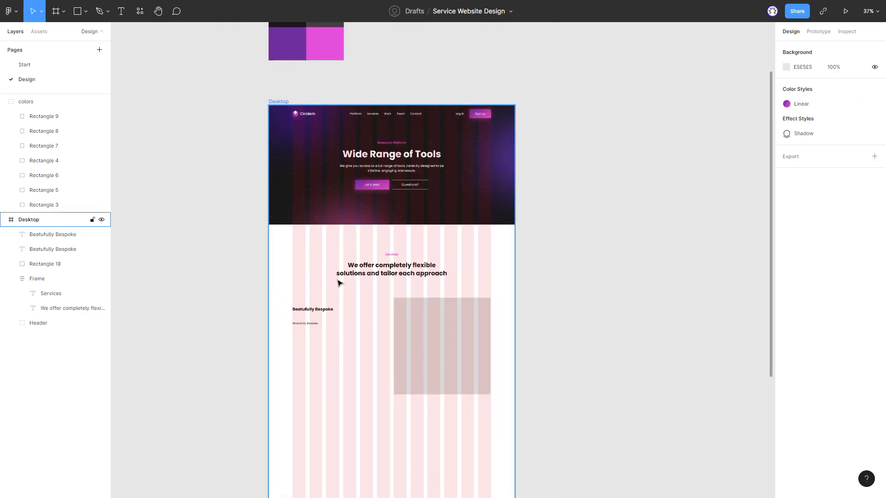
scroll(339, 283, up, 5)
click(323, 180)
click(486, 203)
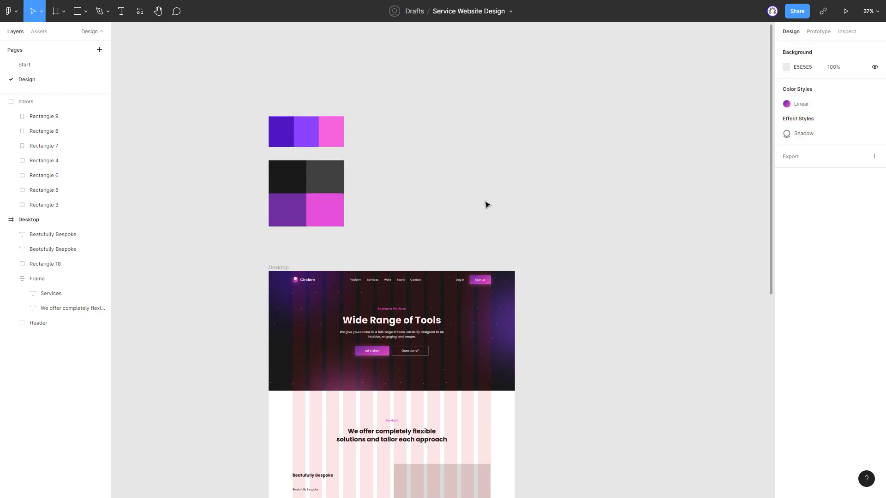
scroll(322, 273, down, 5)
scroll(300, 279, up, 5)
Set the copy's font size to 18 with 28 line height.
click(287, 286)
scroll(318, 305, up, 2)
scroll(323, 306, down, 1)
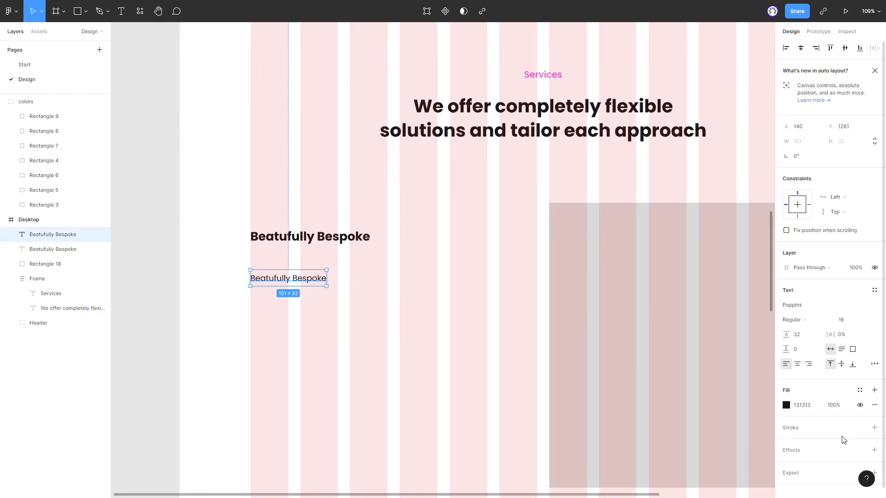
click(349, 303)
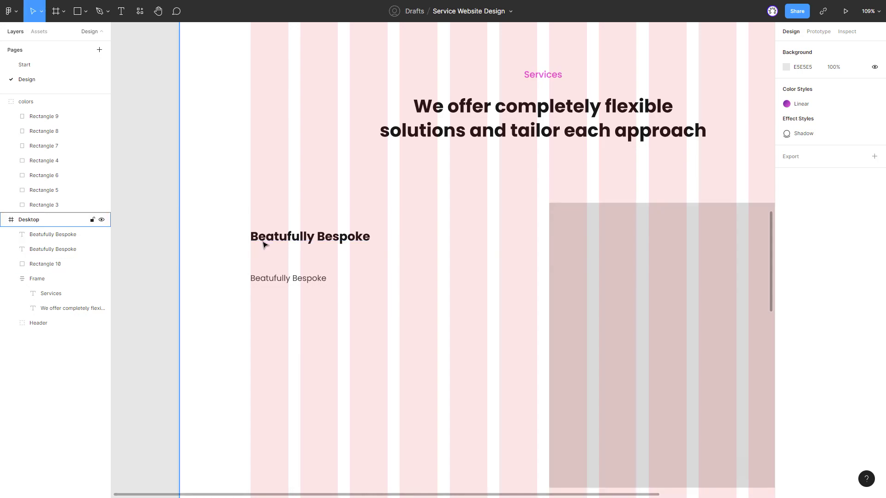
click(286, 278)
click(853, 323)
text(18)
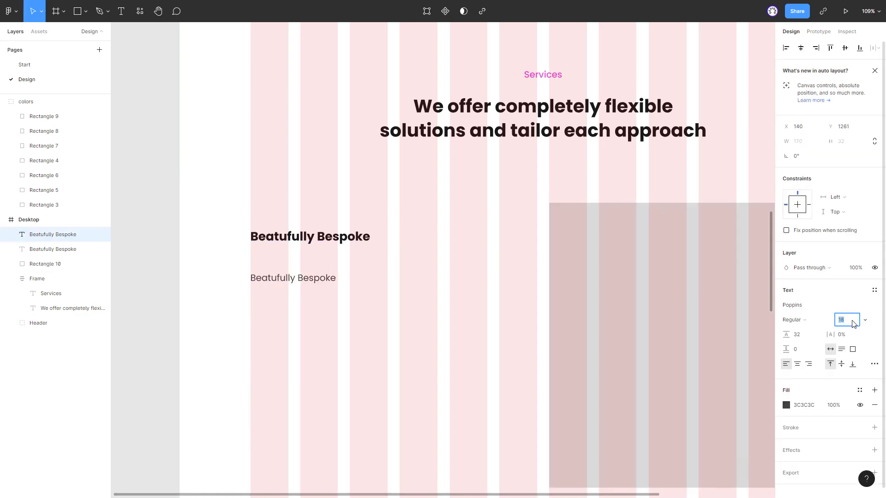
key(Tab)
text(28)
click(698, 319)
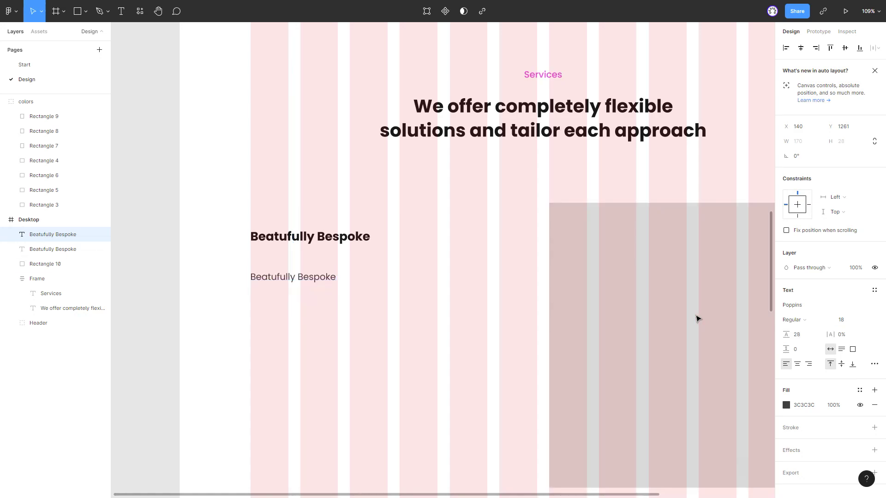
Replace the Beatufully Bespoke words with the pasted description sentence.
double_click(295, 278)
click(336, 278)
key(ctrl+v)
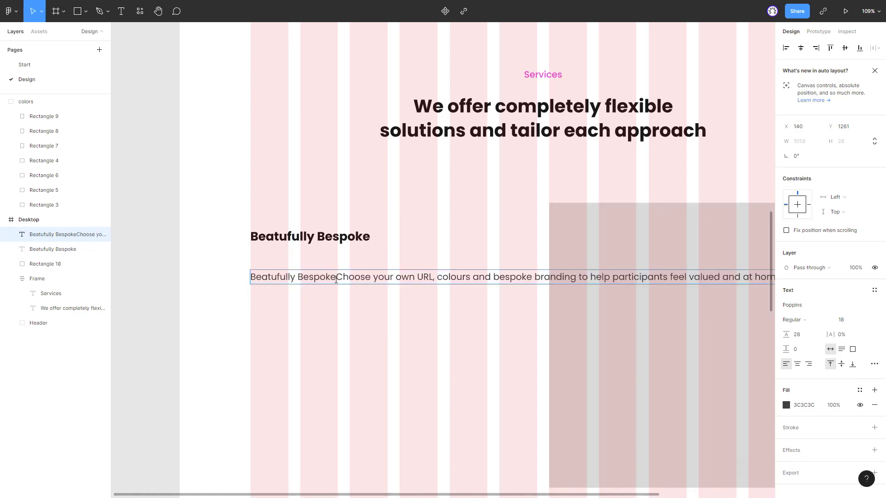
drag(336, 278, 250, 278)
key(BackSpace)
key(Escape)
Narrow the paragraph to 520 wide and nudge it up to Y 1227.
ctrl+scroll(407, 338, down, 1)
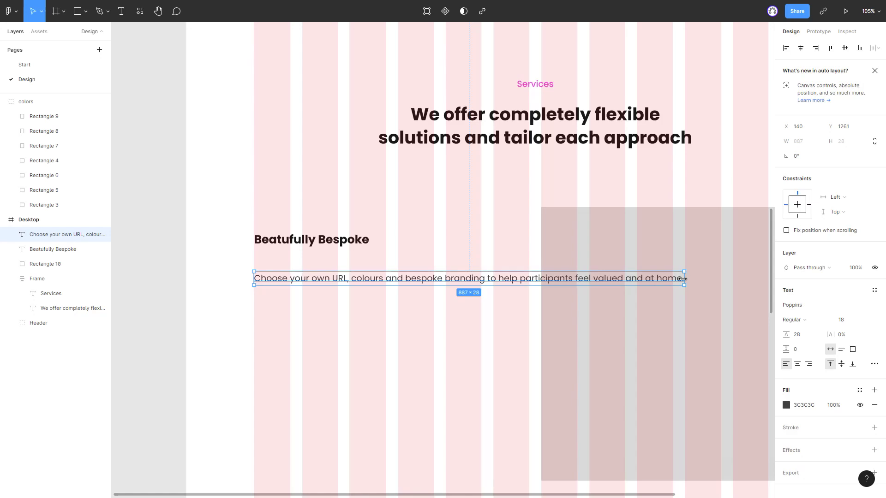
drag(683, 279, 506, 285)
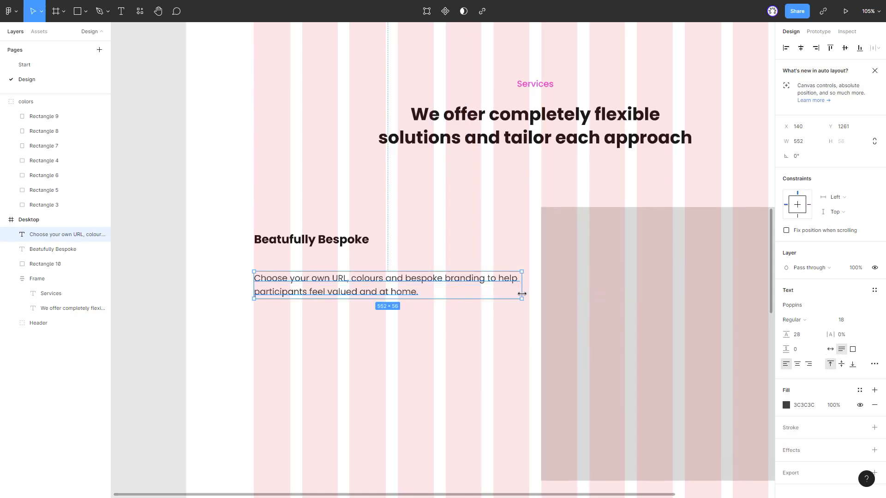
click(395, 256)
click(361, 287)
key(shift+Up)
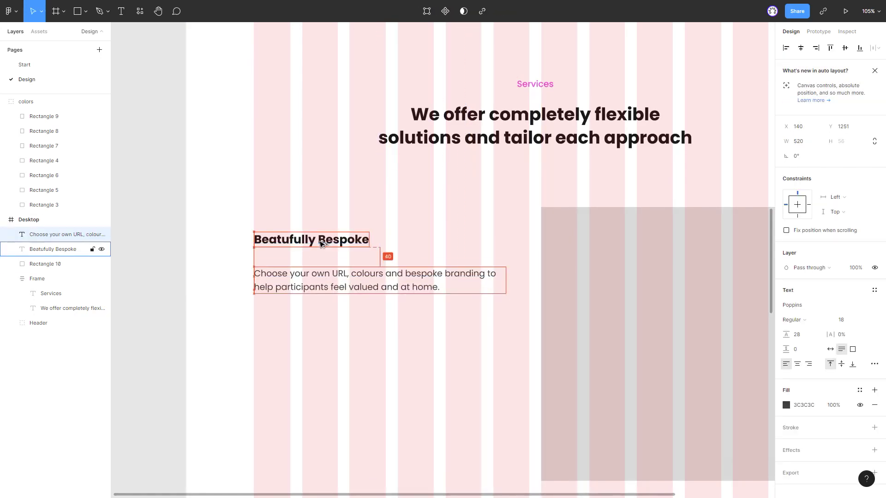
key(shift+Up)
key(shift+Up)
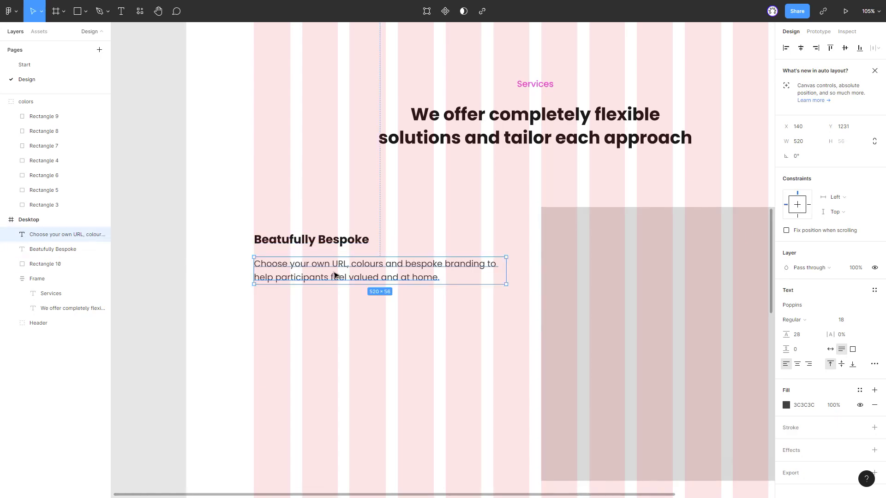
key(Up)
key(Up)
key(Up)
key(Up)
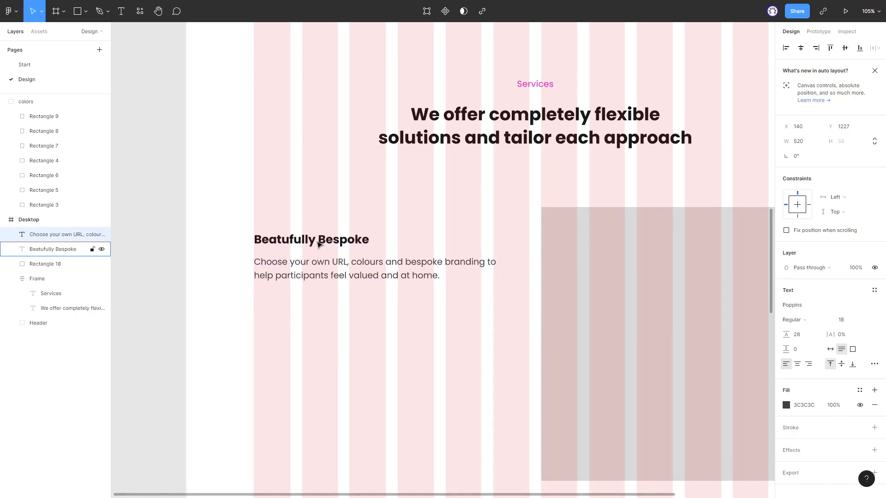
scroll(318, 244, up, 1)
Duplicate the paragraph below at X 200 in Medium weight, narrowed to 352 wide.
scroll(346, 324, up, 1)
click(363, 301)
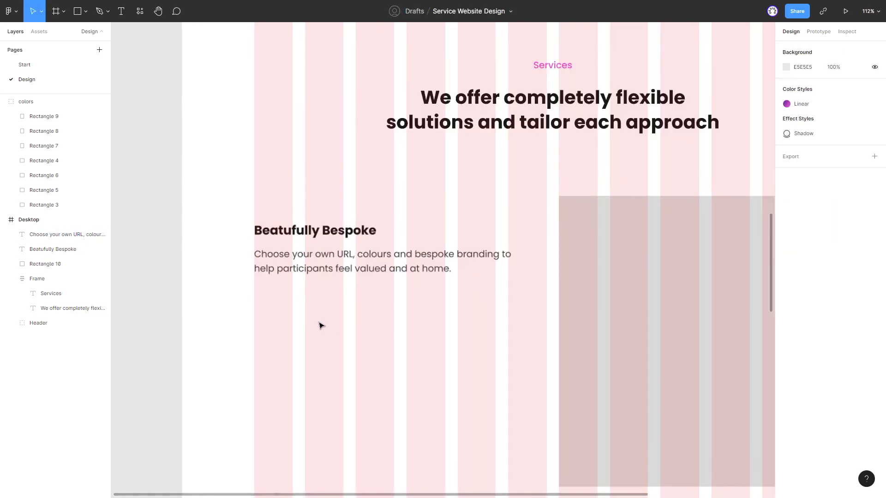
scroll(336, 304, down, 1)
mouse_move(327, 254)
mouse_down()
mouse_move(326, 316)
mouse_move(387, 291)
mouse_up()
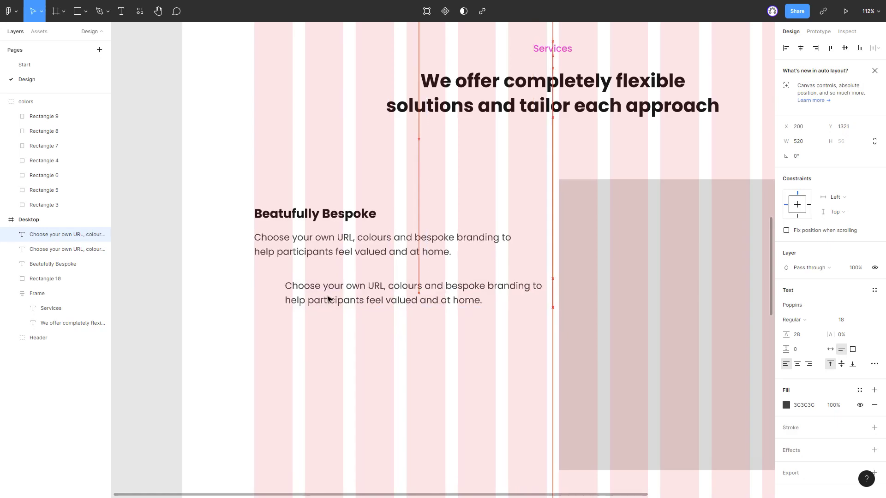
click(795, 320)
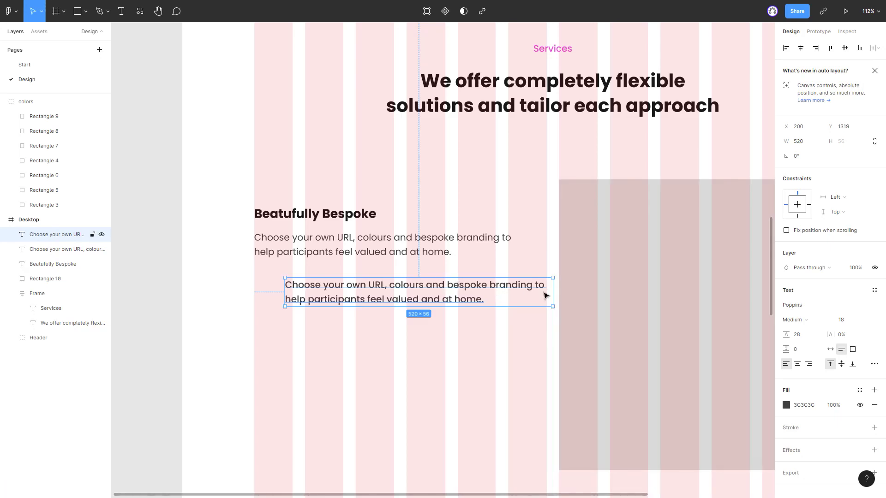
drag(553, 292, 467, 293)
scroll(270, 289, up, 5)
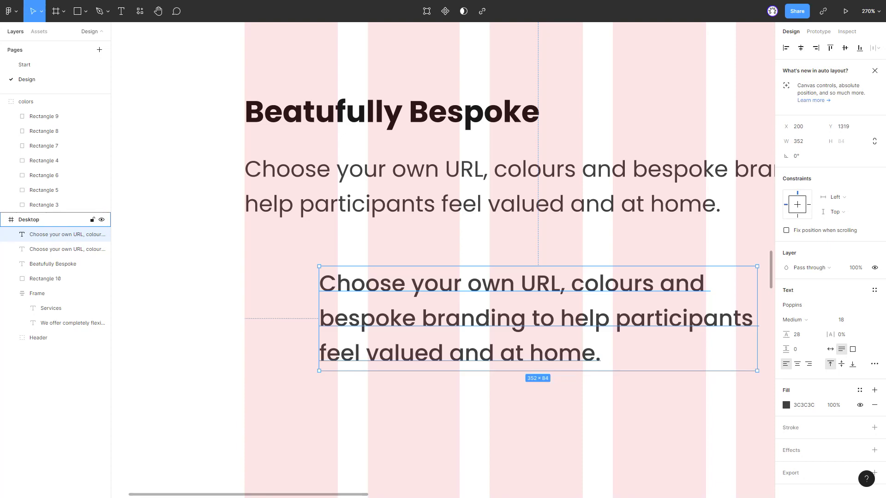
scroll(330, 266, up, 1)
key(Escape)
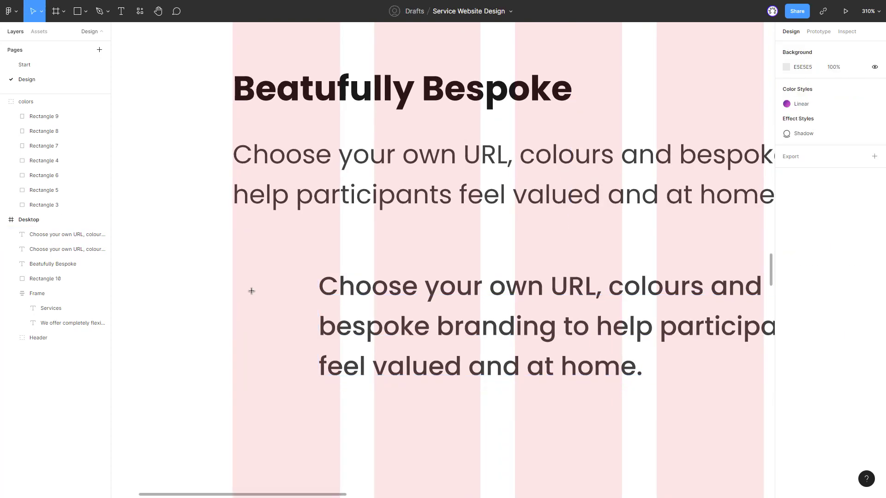
Draw a 16×16 circle left of the indented paragraph with an outline and no fill.
key(o)
drag(232, 269, 253, 291)
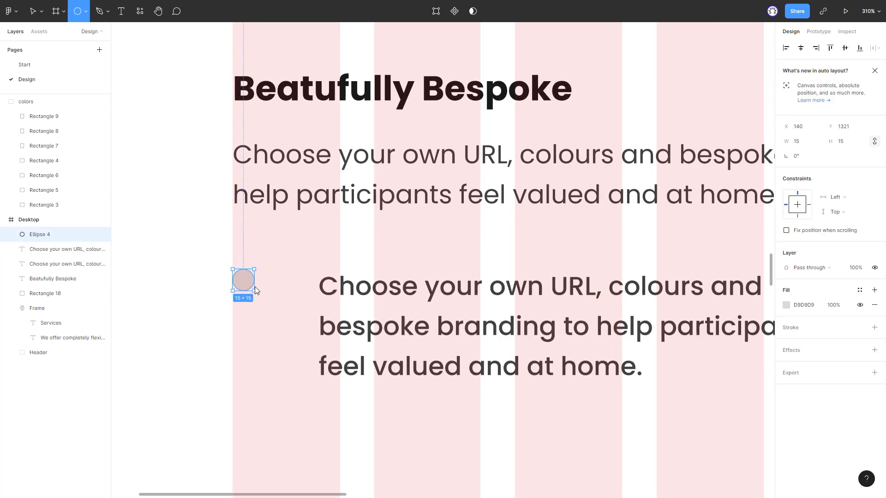
click(875, 328)
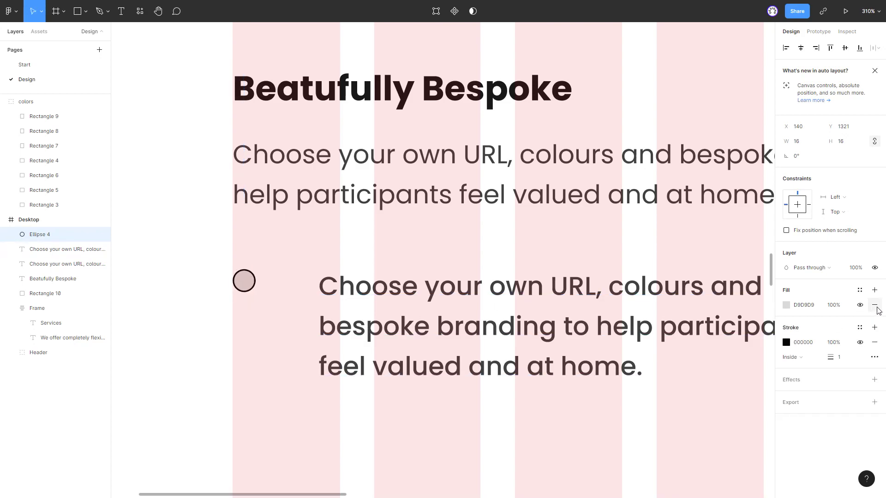
click(875, 306)
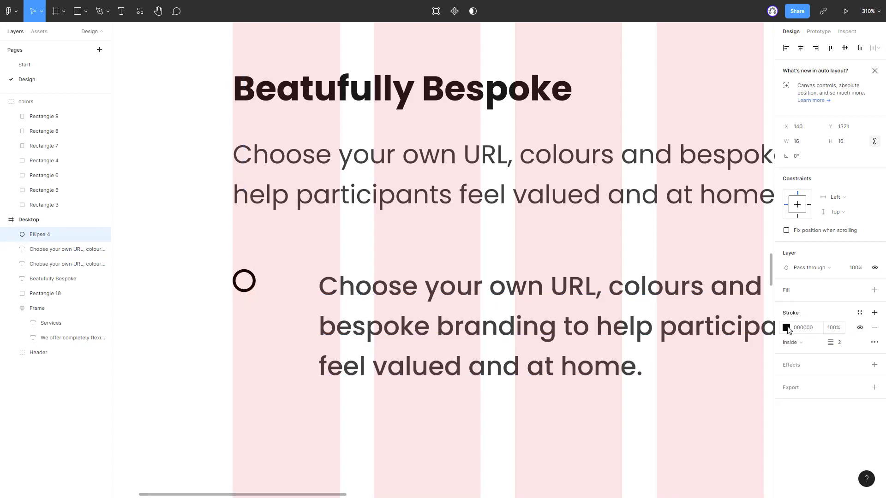
Sample the design's pink into the circle's outline colour.
click(787, 328)
scroll(417, 244, down, 10)
key(i)
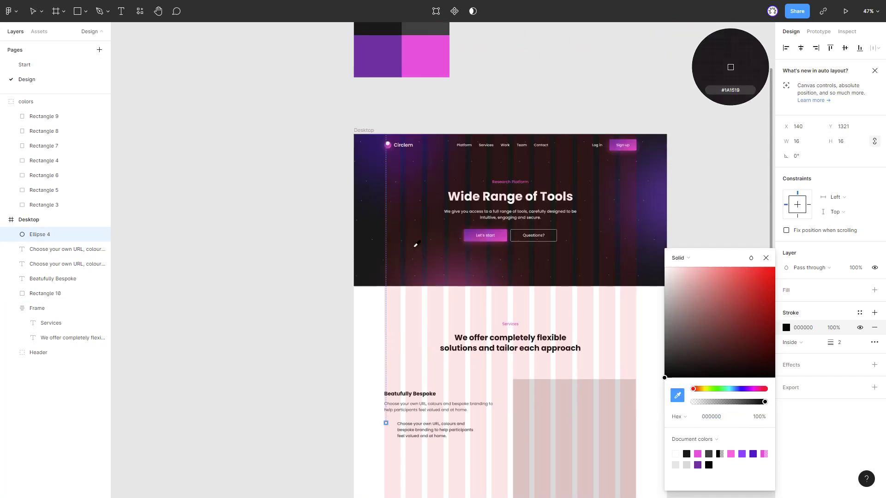
scroll(416, 244, up, 2)
click(437, 125)
click(310, 234)
scroll(437, 269, down, 5)
scroll(376, 267, up, 3)
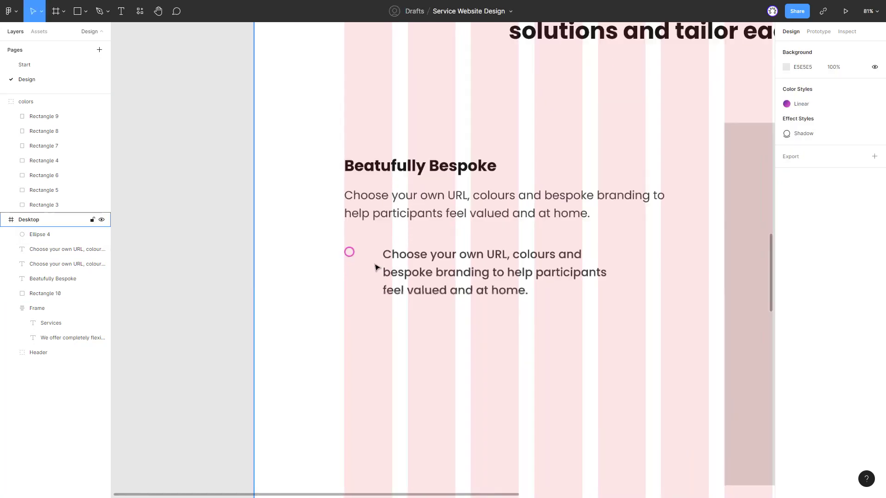
scroll(376, 267, up, 5)
Retype the copied text as 'Handful' with auto width, placed 12 px from the pink circle.
double_click(478, 269)
text(Handful)
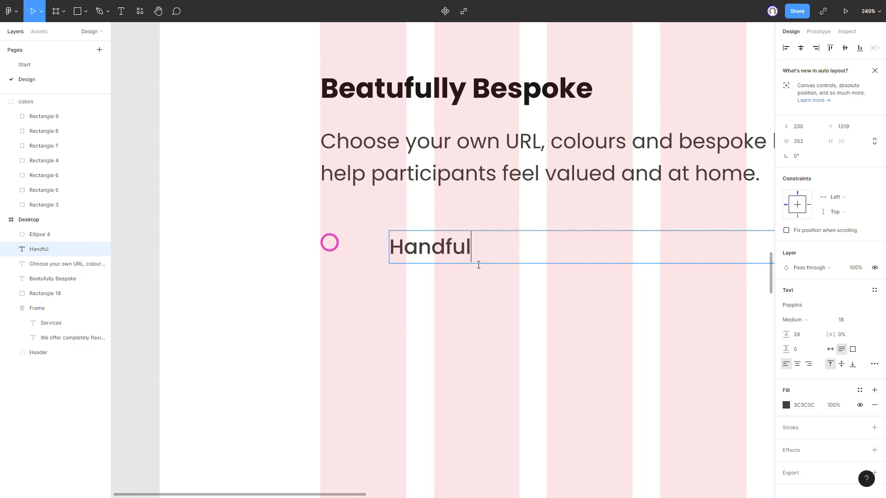
click(830, 349)
key(Escape)
drag(402, 251, 371, 246)
key(Left)
key(Left)
key(Left)
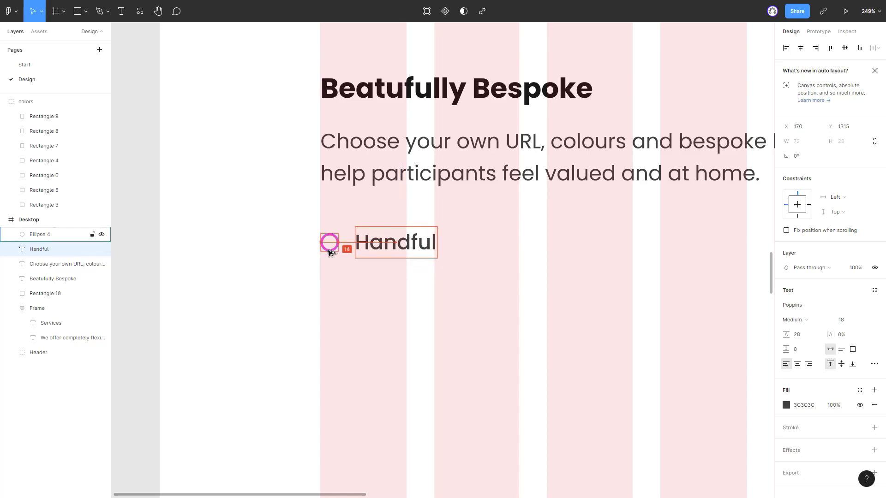
Rename the circle layer to Ellipse and wrap it with the Handful label in an auto-layout frame.
shift+click(329, 253)
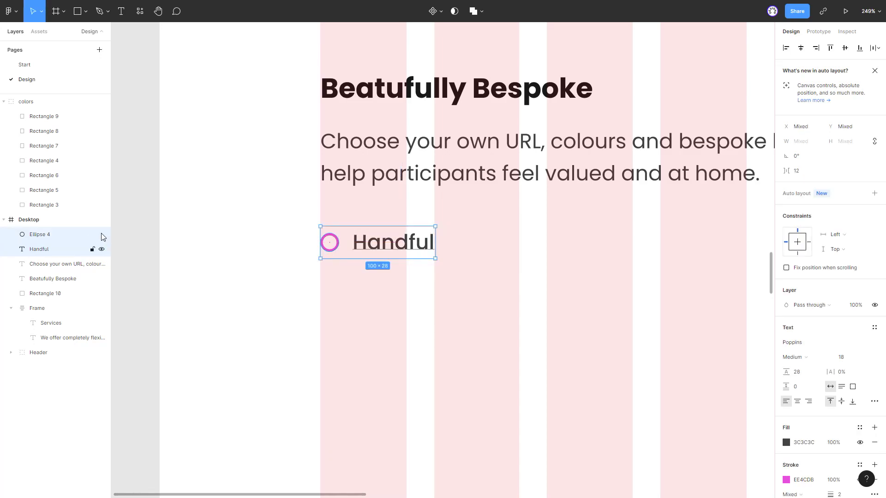
double_click(60, 235)
key(BackSpace)
key(BackSpace)
key(Return)
shift+click(52, 250)
right_click(54, 253)
click(87, 391)
double_click(61, 234)
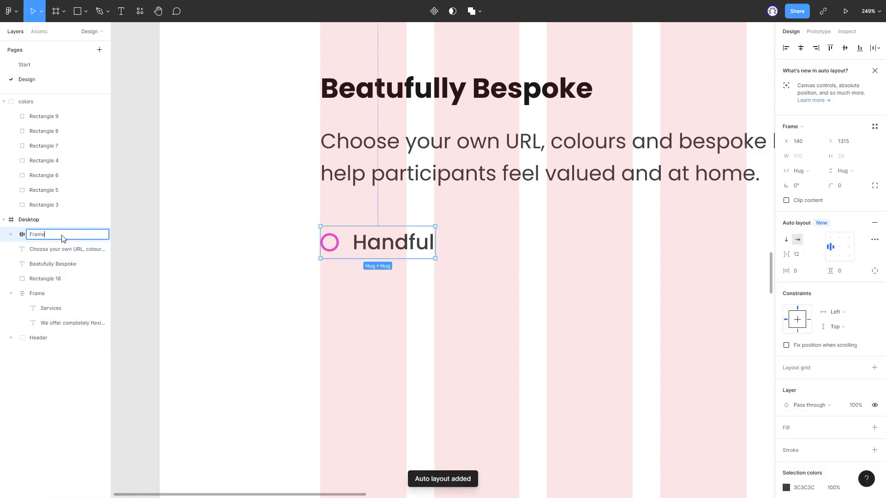
click(421, 184)
Wrap the heading and paragraph in an auto-layout frame and nudge the Handful item up.
shift+click(422, 88)
right_click(427, 97)
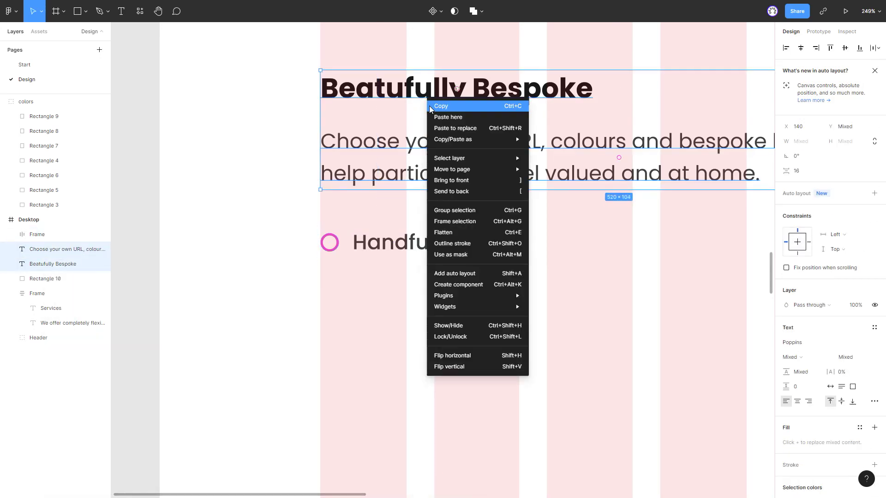
click(459, 275)
click(323, 251)
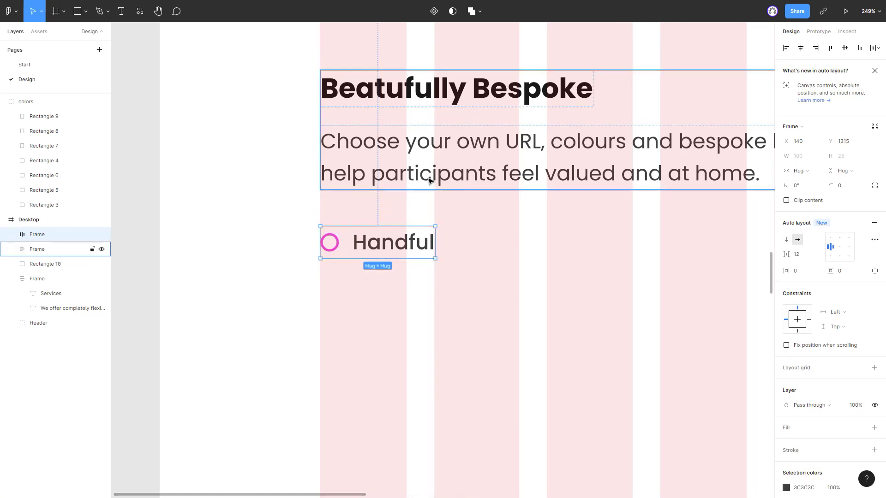
key(Up)
key(Up)
key(Up)
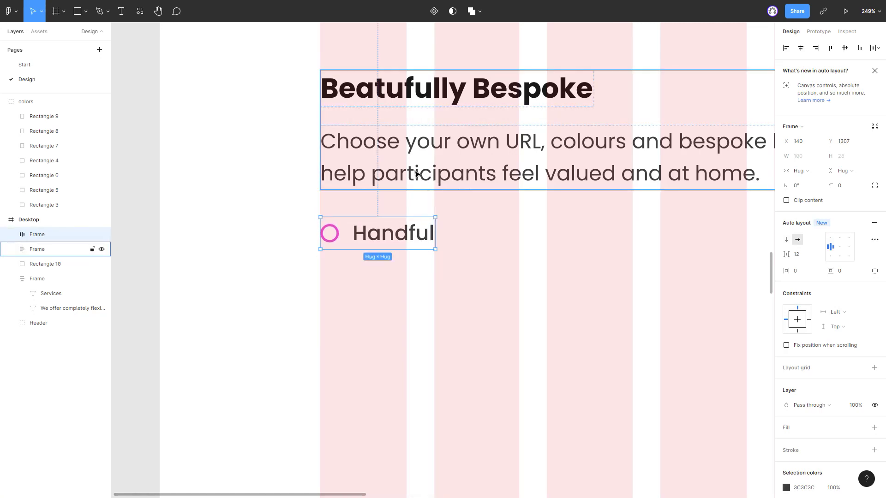
shift+click(415, 173)
click(402, 231)
Duplicate the Handful item twice, stacking the copies below the original.
key(ctrl+d)
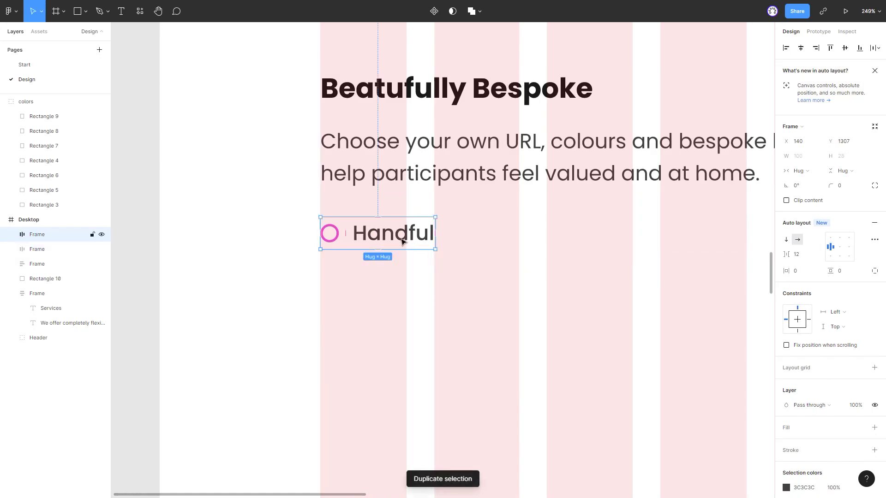
drag(406, 234, 406, 278)
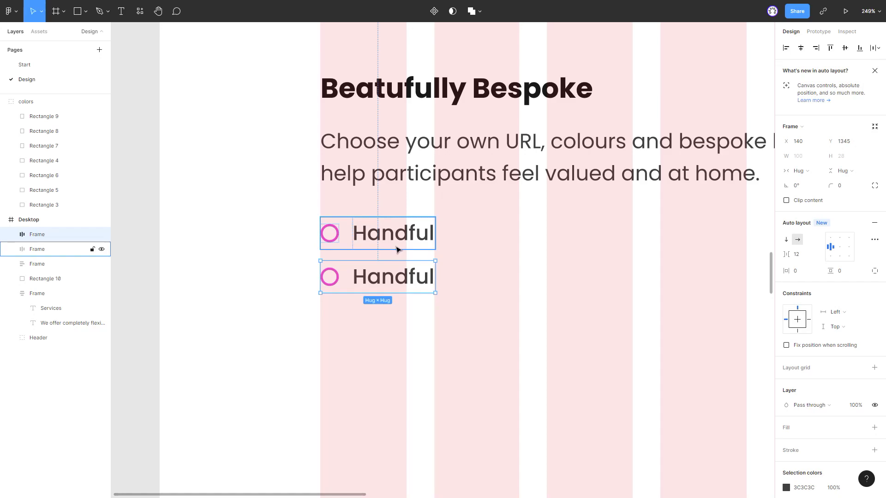
key(Down)
key(Down)
key(Down)
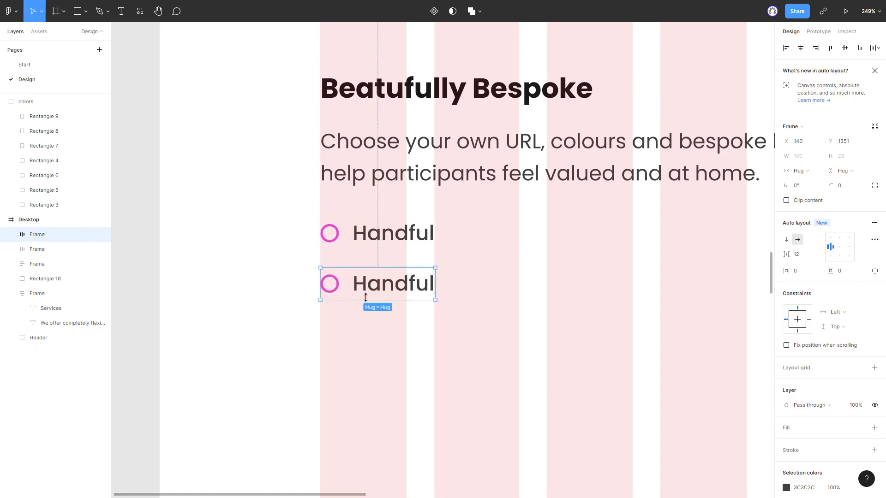
key(ctrl+d)
drag(381, 326, 385, 347)
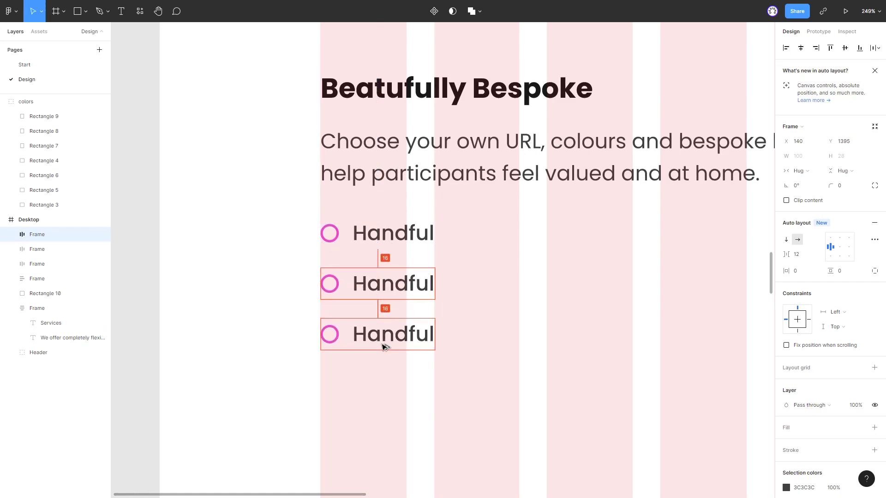
Retype the copies' labels as 'Popular belief' and 'Suffered alteration'.
double_click(398, 287)
text(Po)
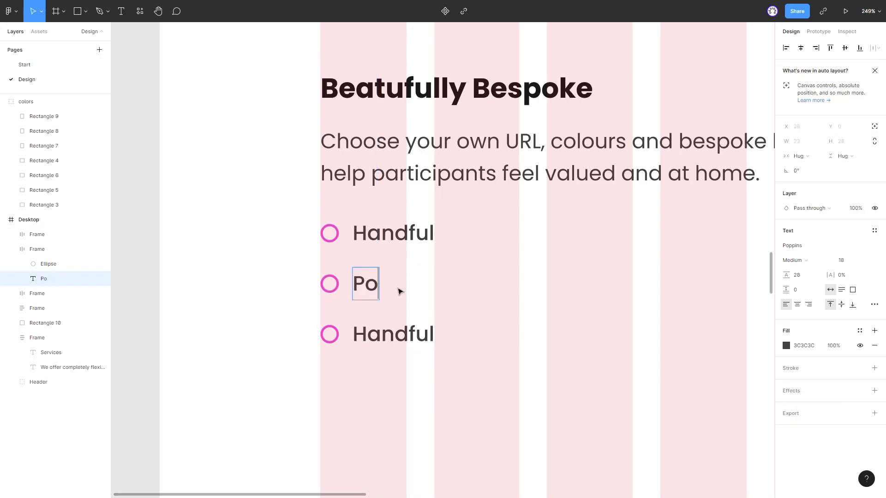
text(pular belief)
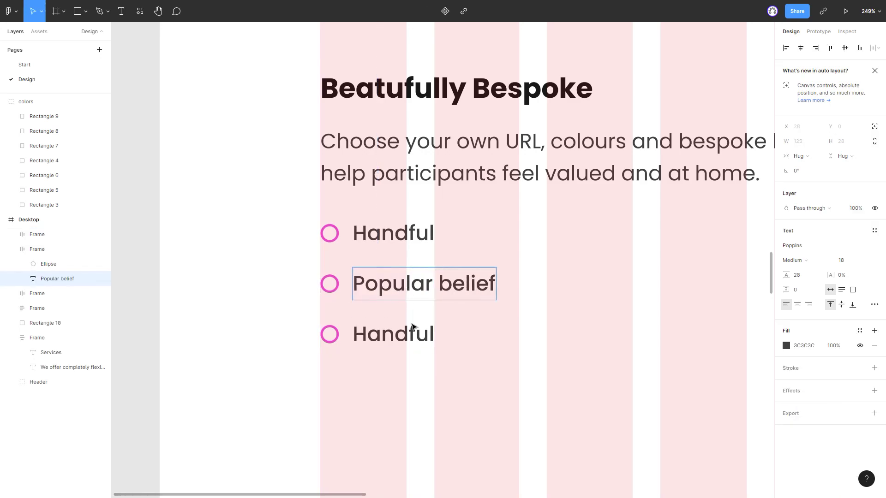
double_click(408, 333)
text(Suffered alteration)
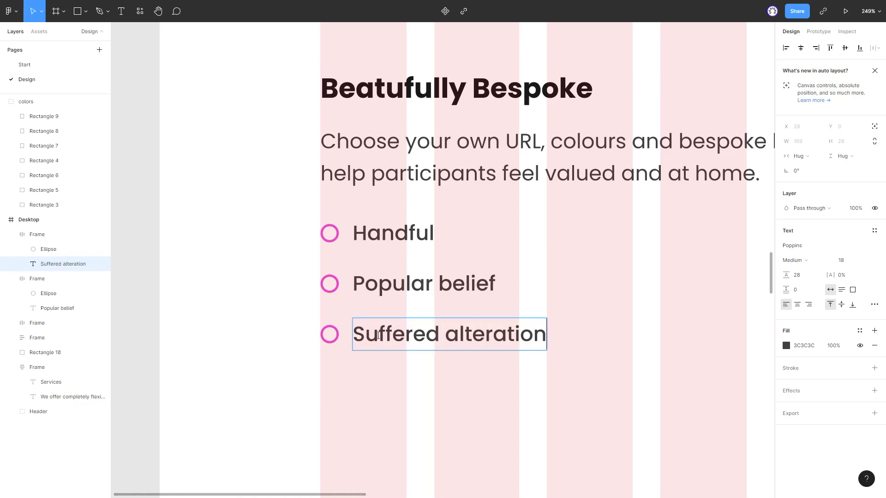
key(Escape)
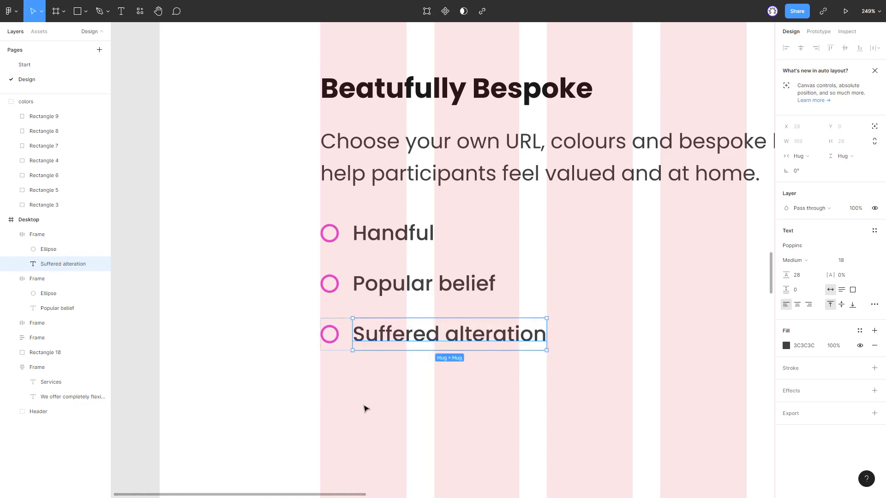
Wrap the three list items in a vertical auto-layout frame.
shift+click(369, 289)
shift+click(373, 226)
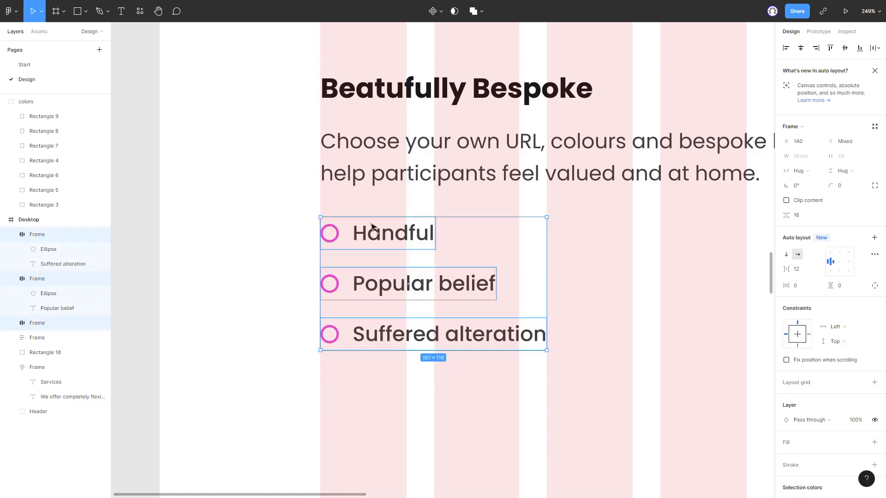
right_click(404, 245)
click(433, 392)
double_click(54, 237)
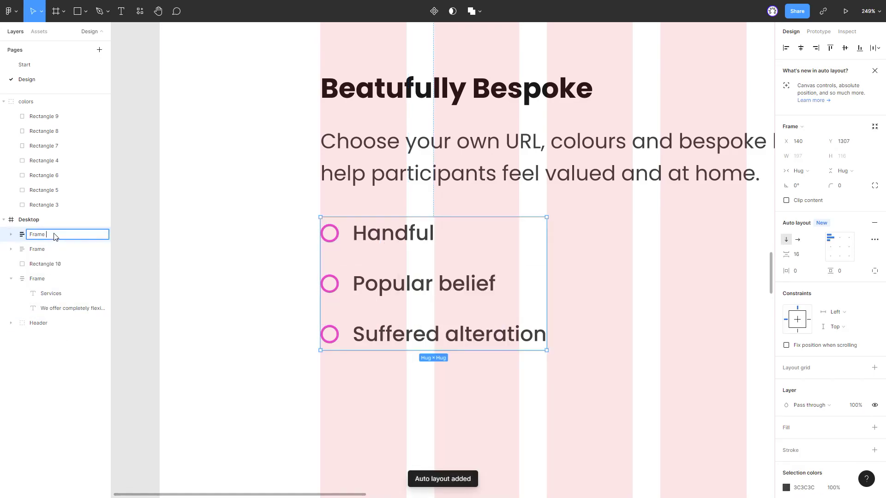
key(Return)
Combine the list and the heading block into one auto-layout Frame, top-aligned with the grey image.
shift+click(402, 178)
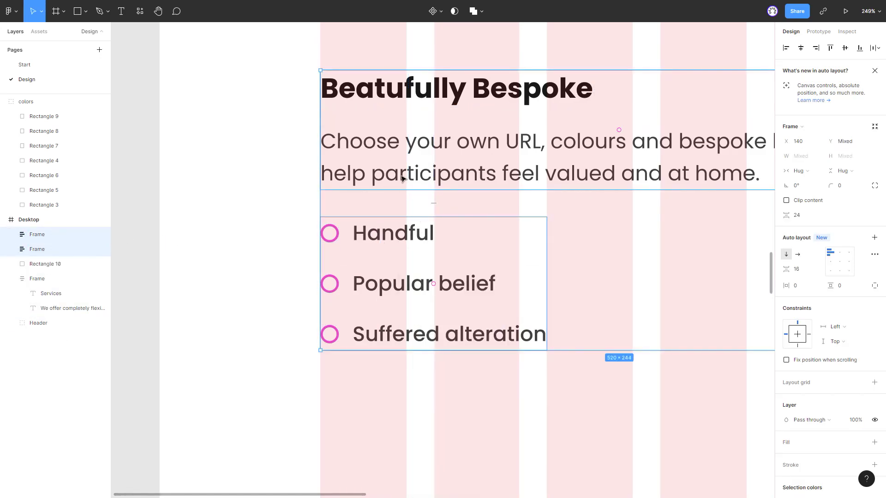
right_click(401, 177)
click(421, 365)
double_click(57, 236)
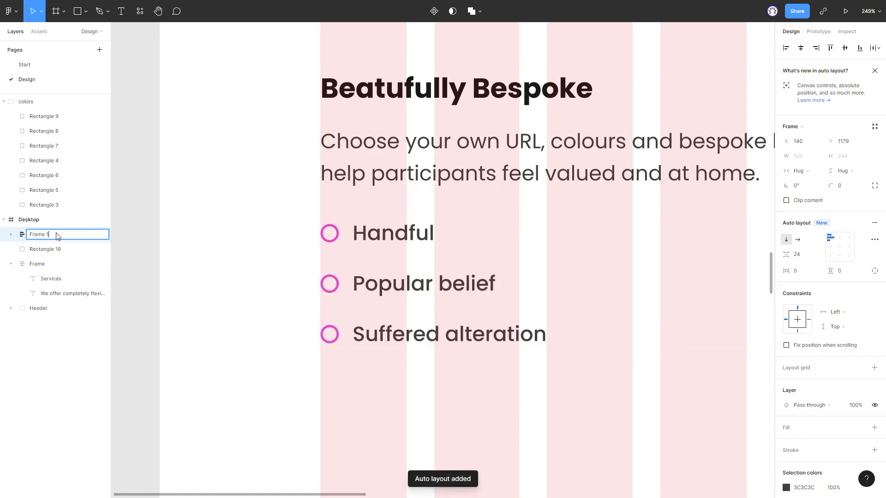
key(BackSpace)
key(BackSpace)
key(Return)
scroll(301, 247, down, 5)
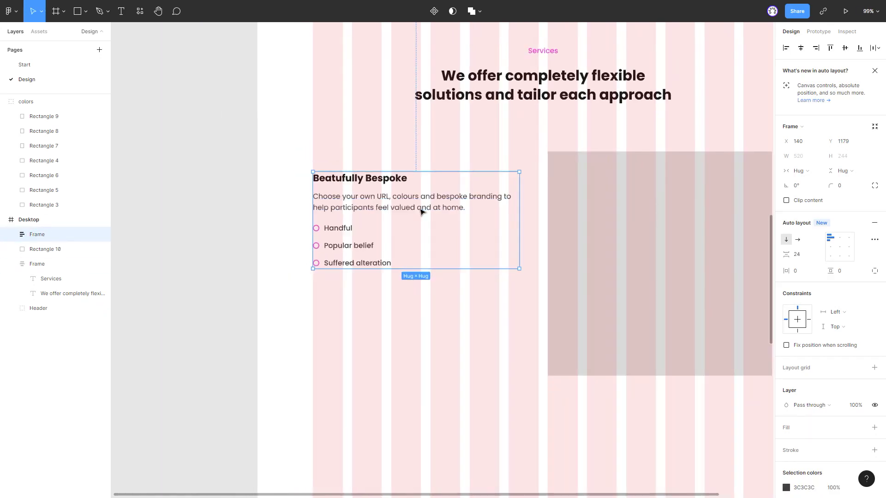
scroll(422, 212, down, 1)
drag(431, 197, 428, 186)
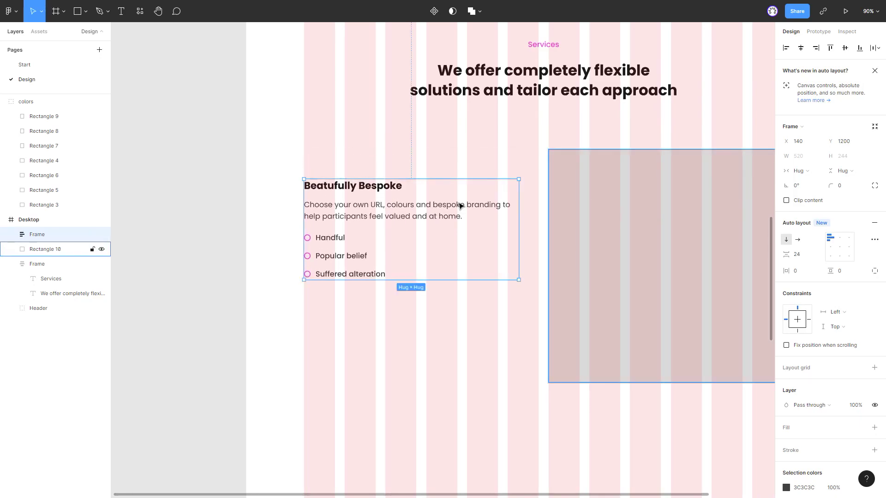
Hide the layout grids.
scroll(348, 215, down, 2)
click(394, 305)
key(ctrl+shift+4)
scroll(530, 287, down, 2)
scroll(303, 246, up, 1)
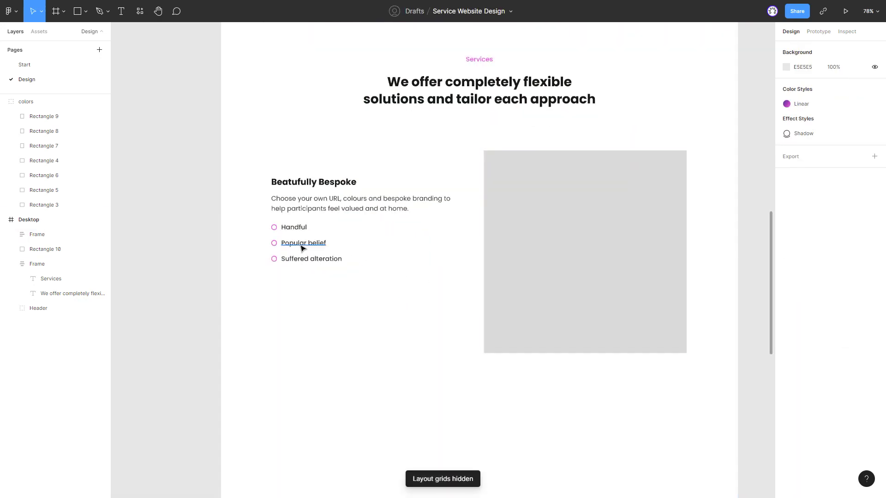
scroll(427, 249, down, 2)
scroll(427, 248, up, 1)
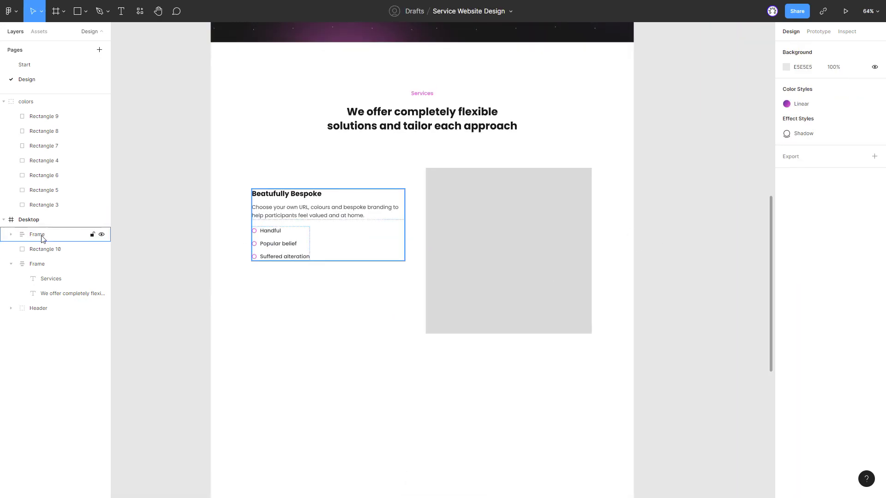
Rename the grey placeholder layer to Rectangle.
click(55, 250)
double_click(56, 250)
click(70, 251)
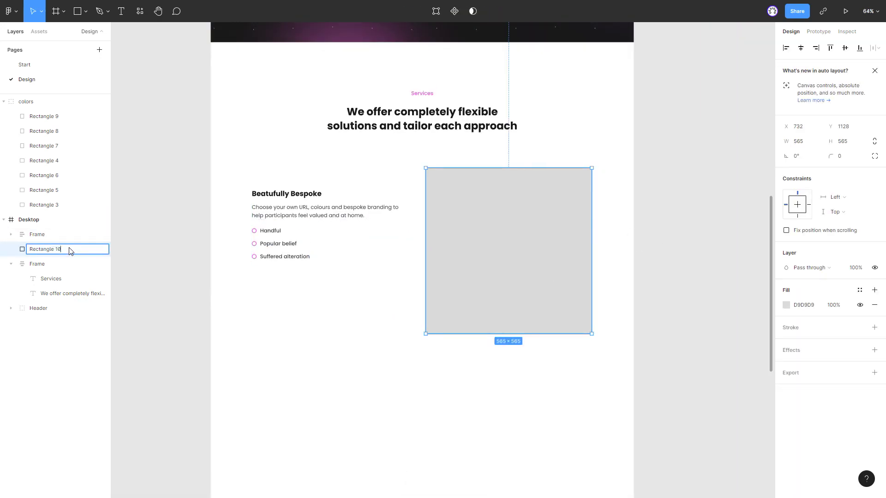
click(710, 239)
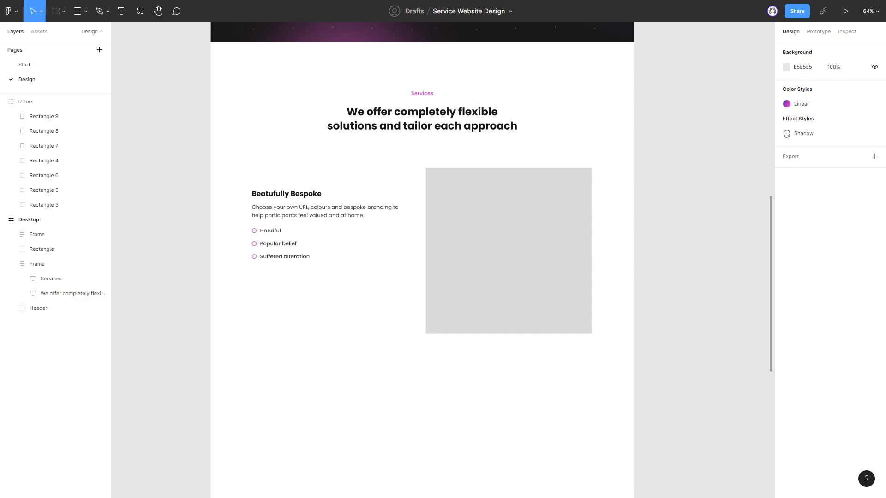
Import the four illustrations beside the page.
drag(688, 160, 664, 123)
scroll(519, 179, down, 5)
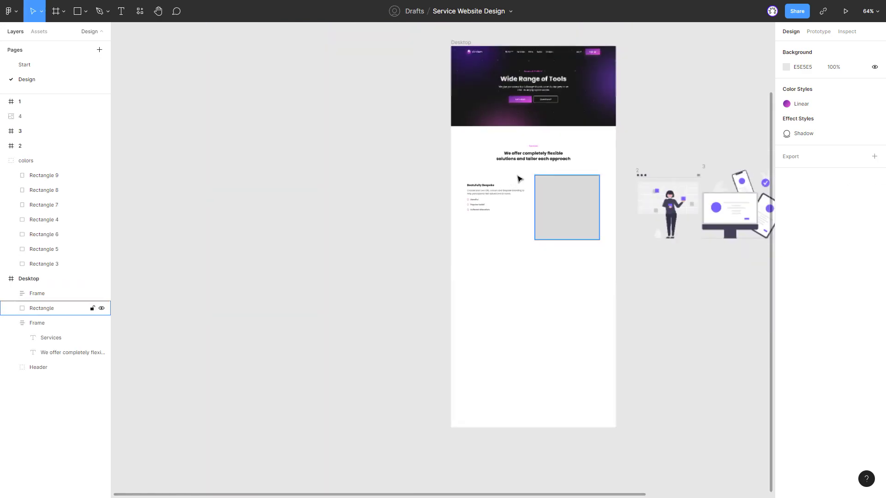
scroll(592, 206, up, 3)
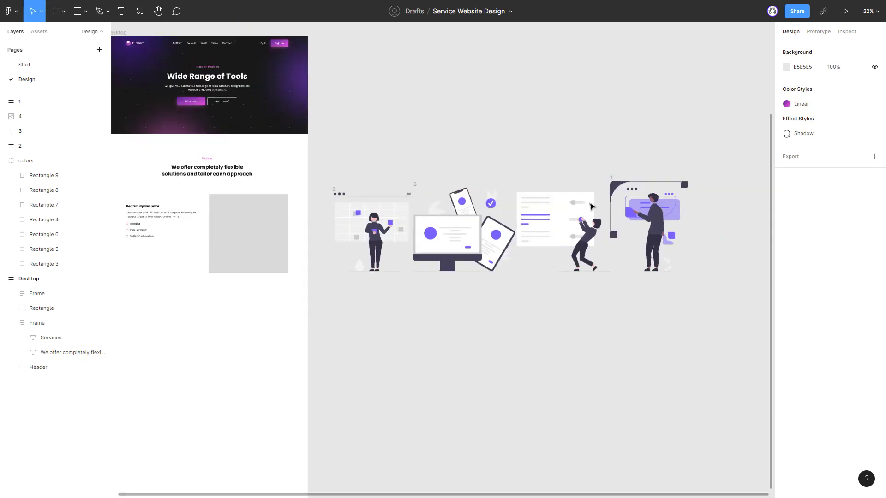
scroll(538, 143, up, 1)
click(568, 221)
key(Delete)
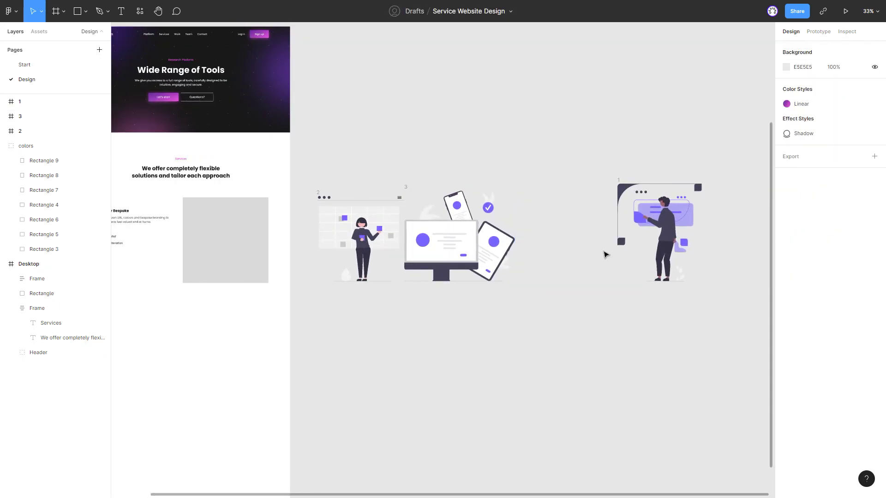
key(ctrl+z)
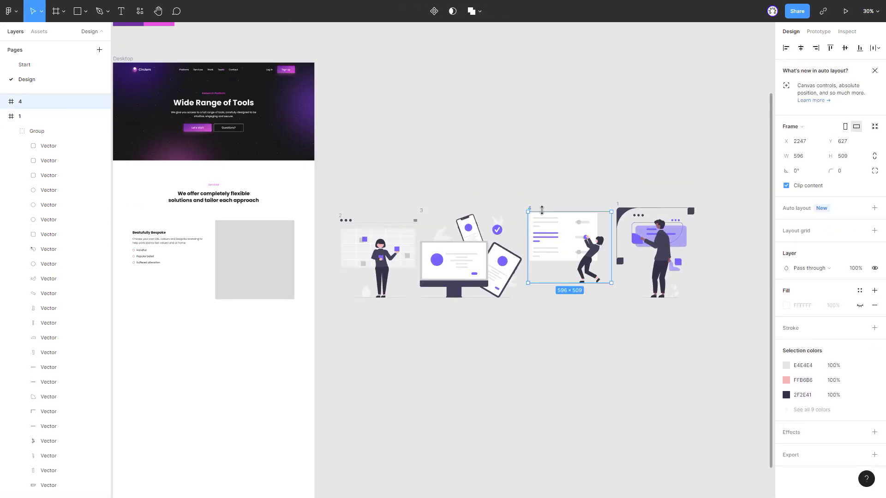
click(530, 182)
scroll(530, 183, down, 2)
scroll(534, 178, up, 3)
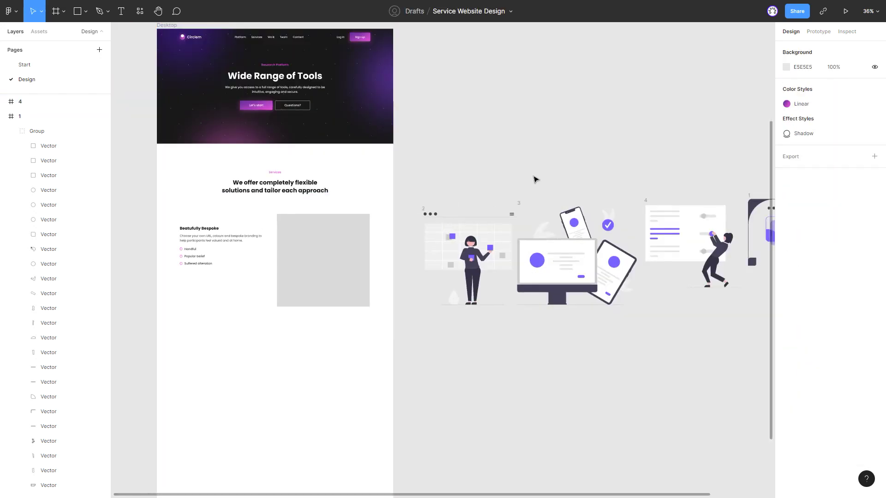
scroll(508, 164, down, 1)
scroll(544, 142, down, 1)
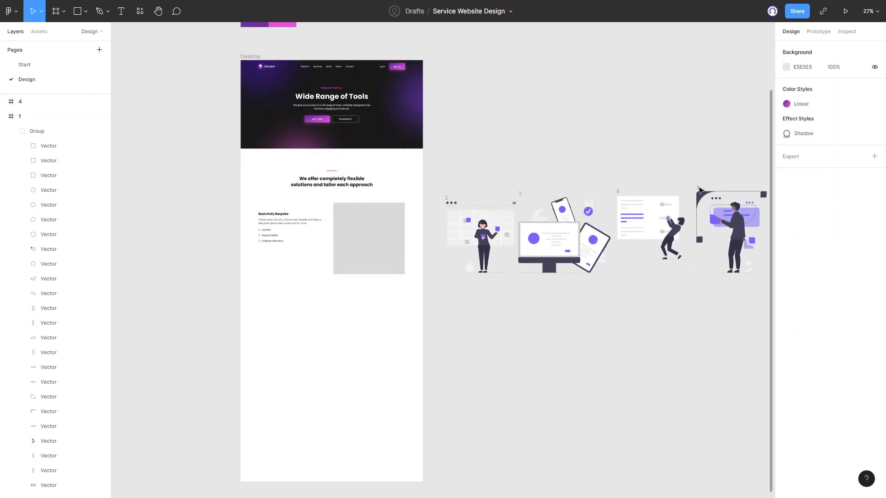
Cut illustration 1 and paste it over the grey placeholder.
click(731, 230)
key(Delete)
click(355, 236)
scroll(378, 244, up, 3)
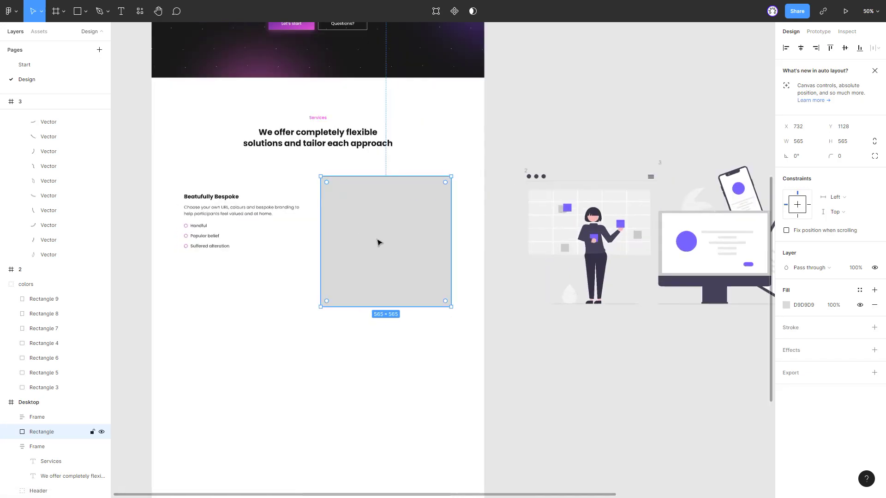
scroll(429, 240, up, 2)
key(ctrl+v)
scroll(433, 233, down, 1)
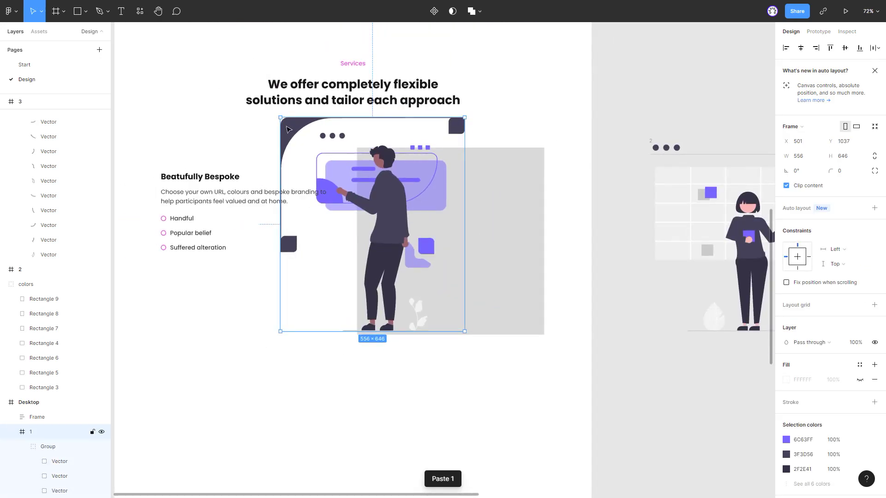
Resize illustration 1 to fit centred on the grey placeholder and group them.
drag(287, 129, 362, 160)
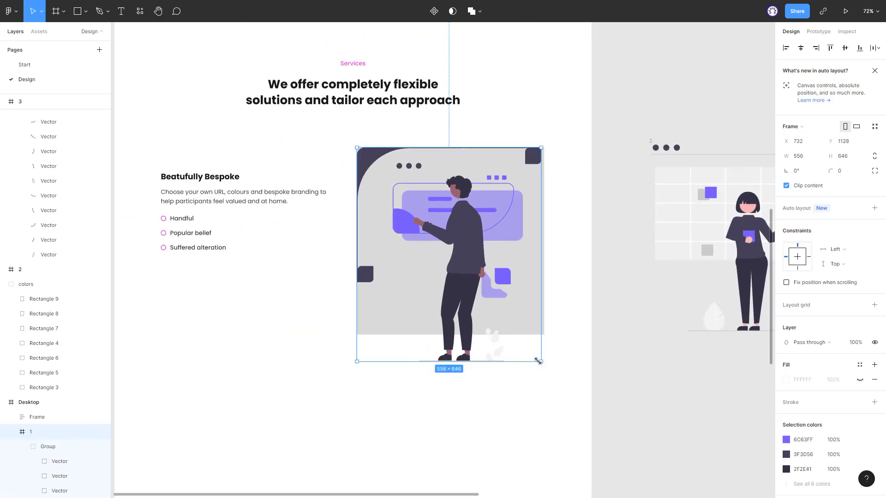
drag(543, 364, 520, 337)
scroll(517, 334, up, 5)
scroll(491, 293, down, 4)
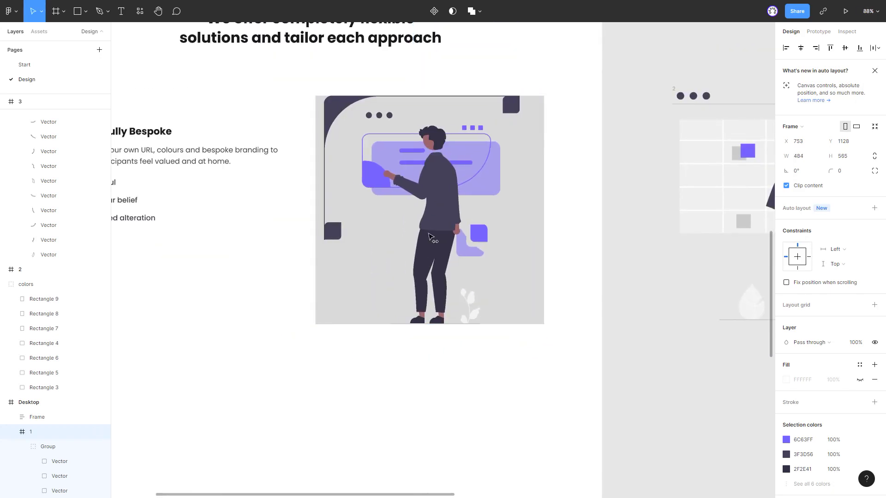
drag(434, 238, 438, 237)
scroll(505, 278, down, 3)
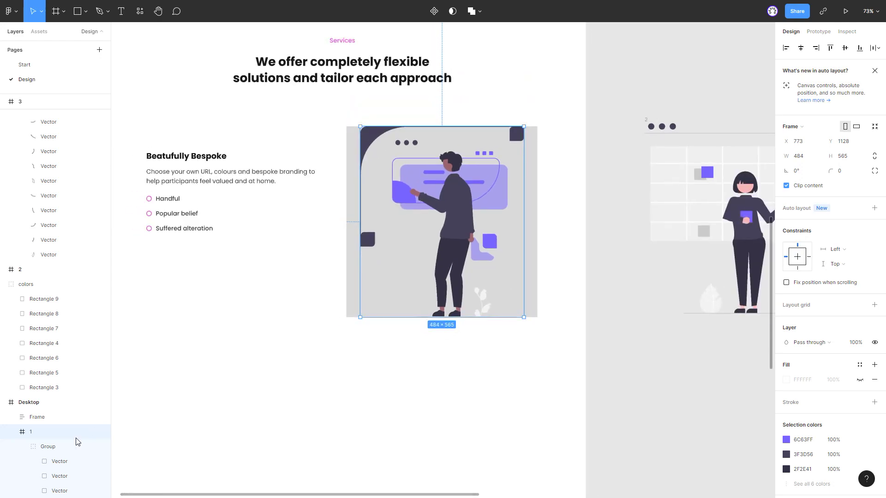
shift+click(45, 447)
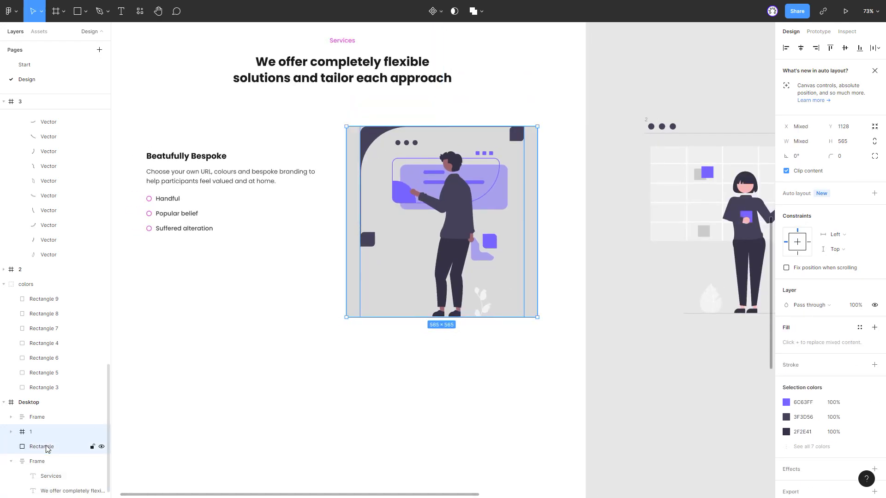
key(ctrl+g)
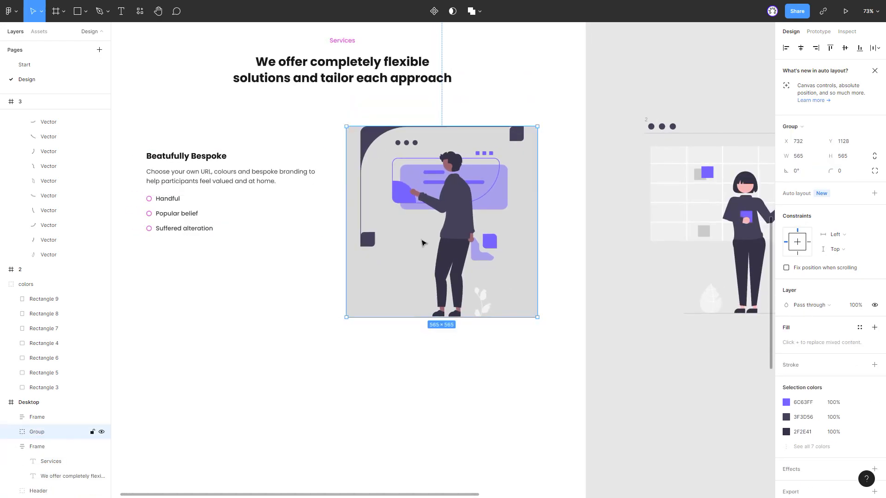
Select the paragraph, then the illustration group and its inner frame.
scroll(537, 239, up, 3)
ctrl+click(259, 187)
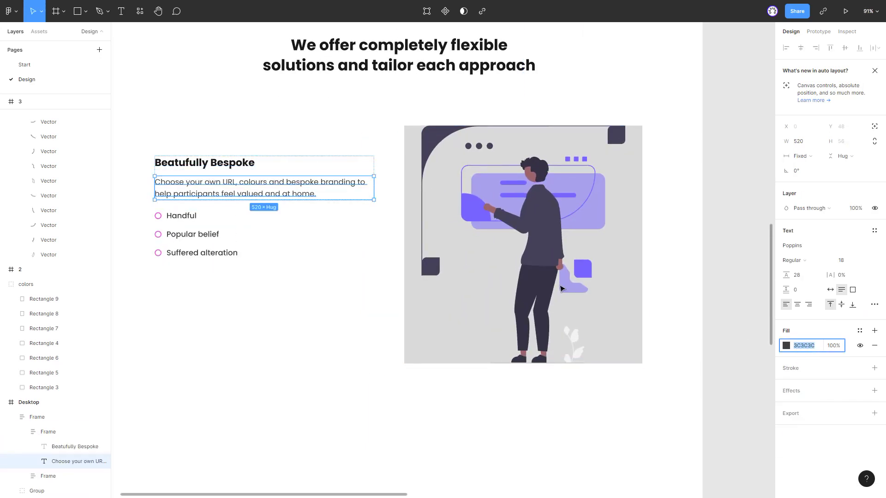
click(562, 289)
click(10, 432)
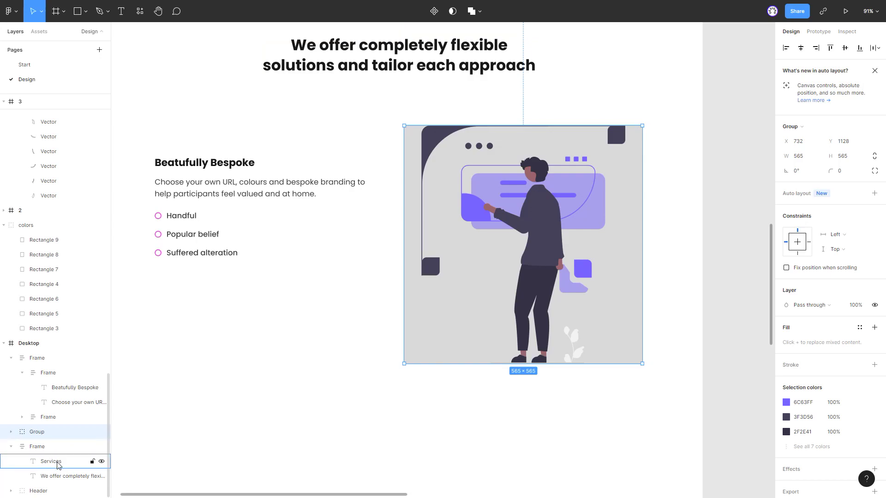
click(59, 447)
scroll(802, 413, down, 2)
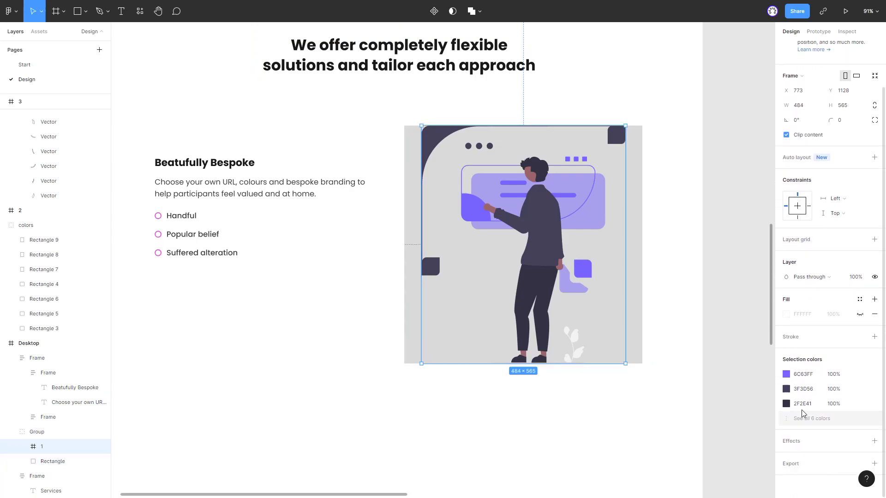
click(705, 277)
scroll(487, 295, down, 3)
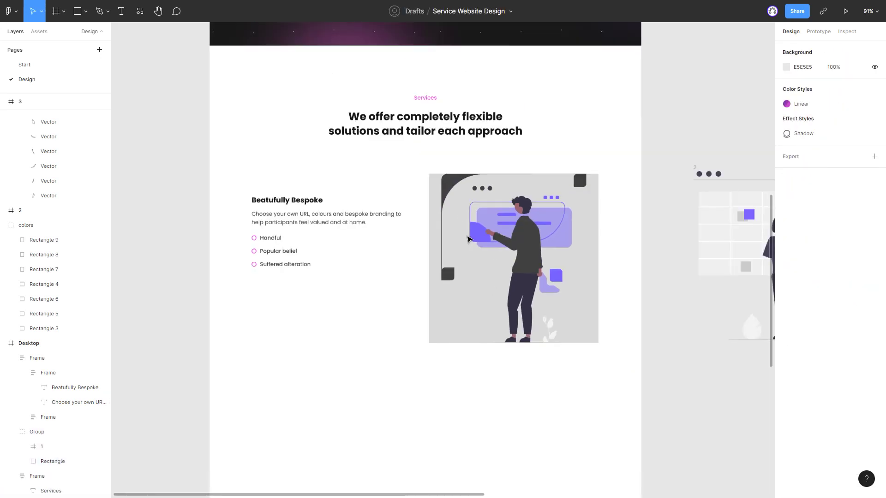
scroll(440, 183, up, 3)
Replace the illustration's 6C63FF accents with the Services label pink EE4CDB.
double_click(425, 210)
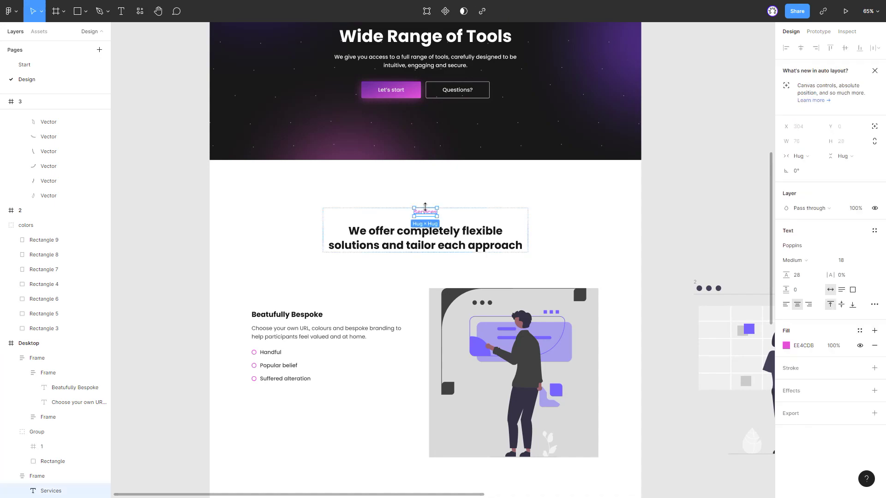
click(676, 224)
scroll(676, 224, down, 5)
click(54, 446)
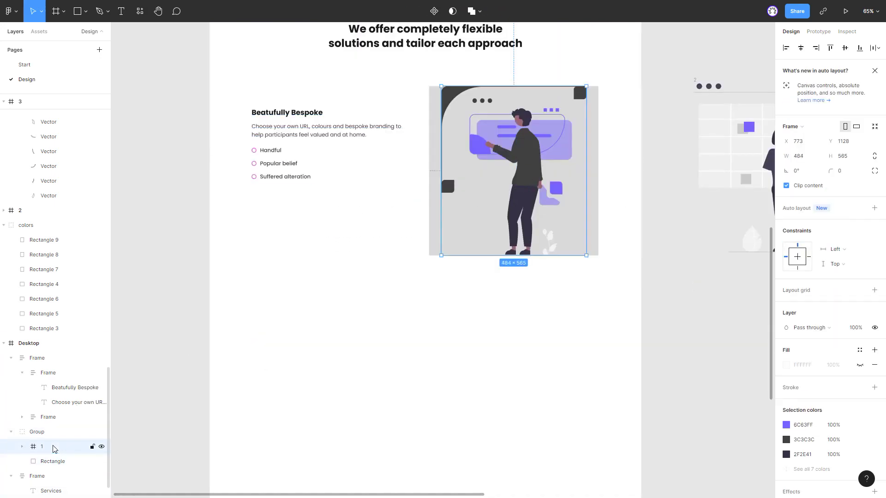
scroll(809, 383, down, 2)
key(ctrl+v)
click(685, 276)
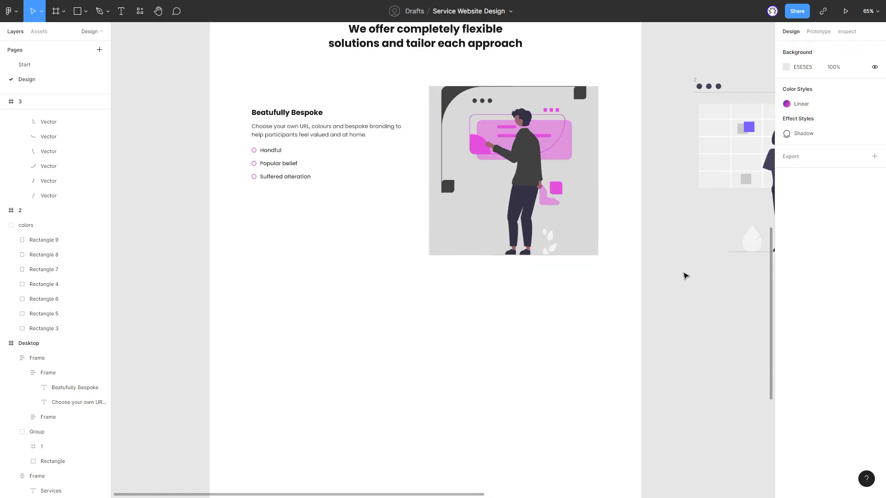
Group the text block and illustration into one row and duplicate it below.
click(554, 226)
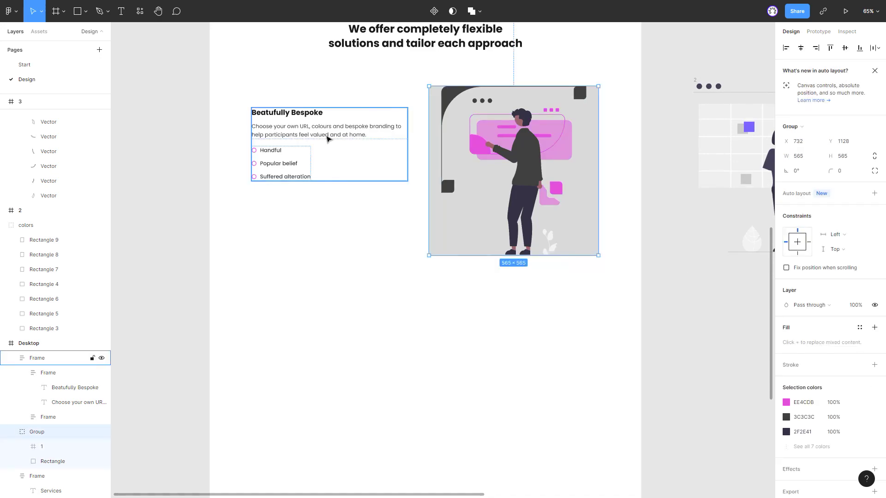
shift+click(328, 139)
key(ctrl+g)
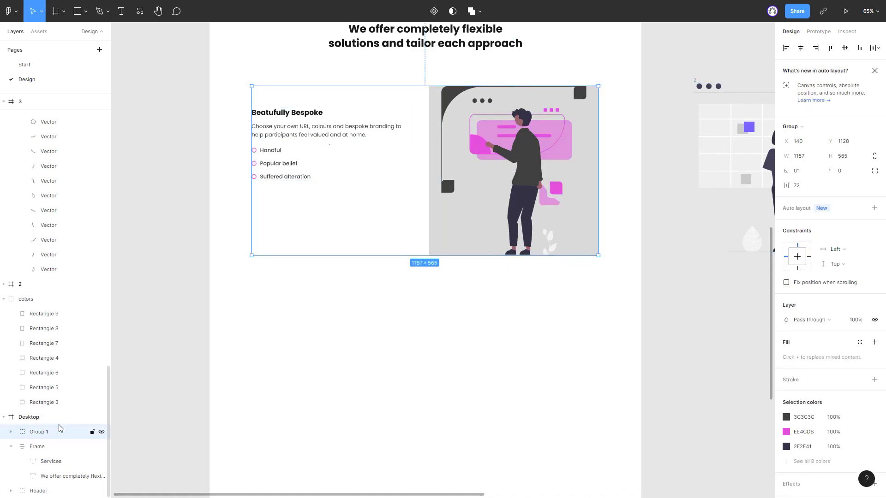
scroll(460, 105, down, 3)
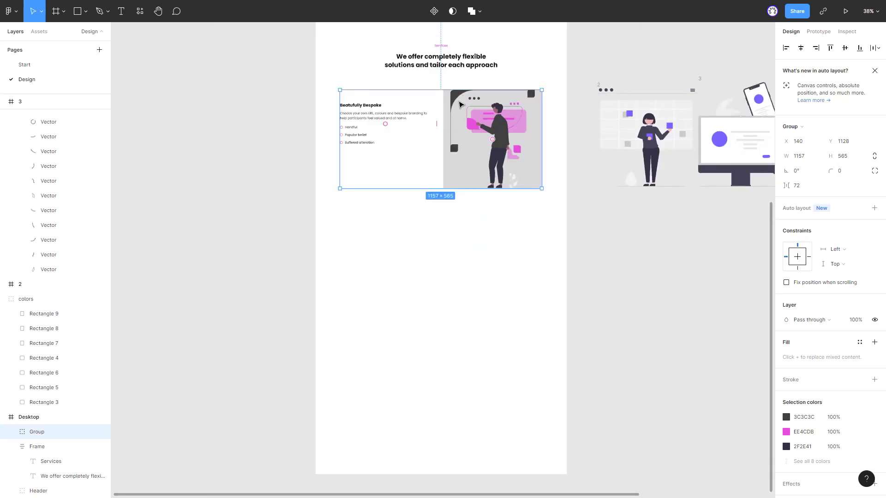
drag(452, 108, 464, 358)
Make the Desktop frame taller and duplicate the row again to reach four rows.
key(Escape)
scroll(429, 336, down, 3)
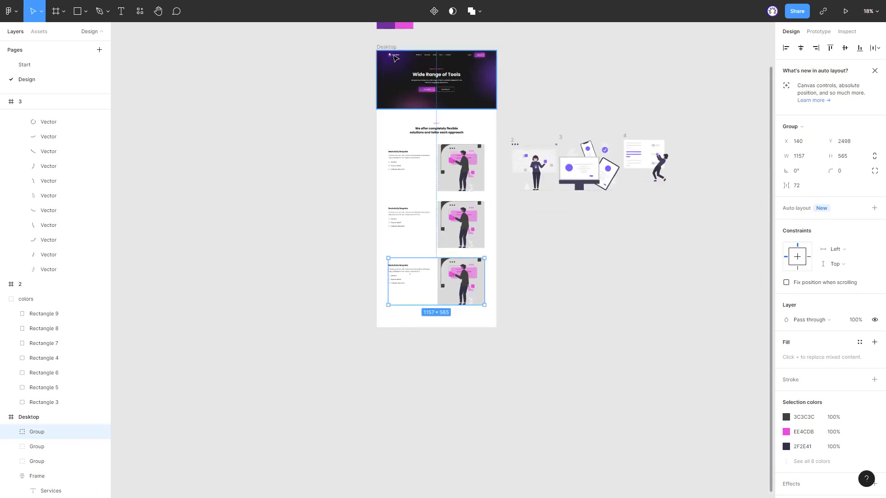
drag(432, 329, 432, 425)
scroll(434, 327, up, 2)
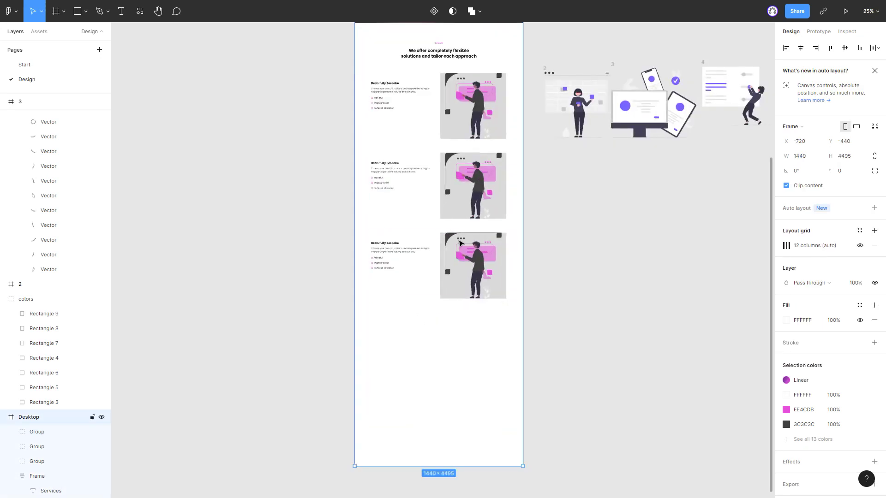
click(459, 251)
drag(459, 251, 458, 320)
Move the illustrations to the left side on rows two and four.
click(433, 217)
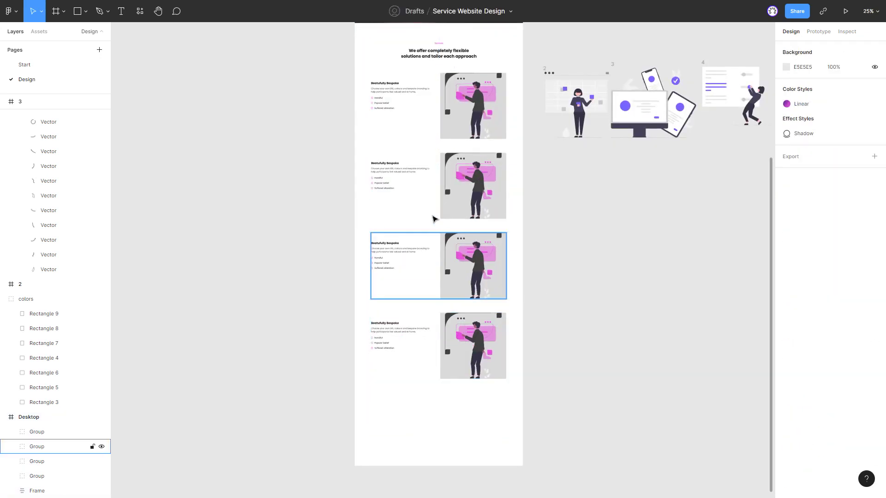
scroll(362, 180, up, 2)
drag(488, 180, 390, 180)
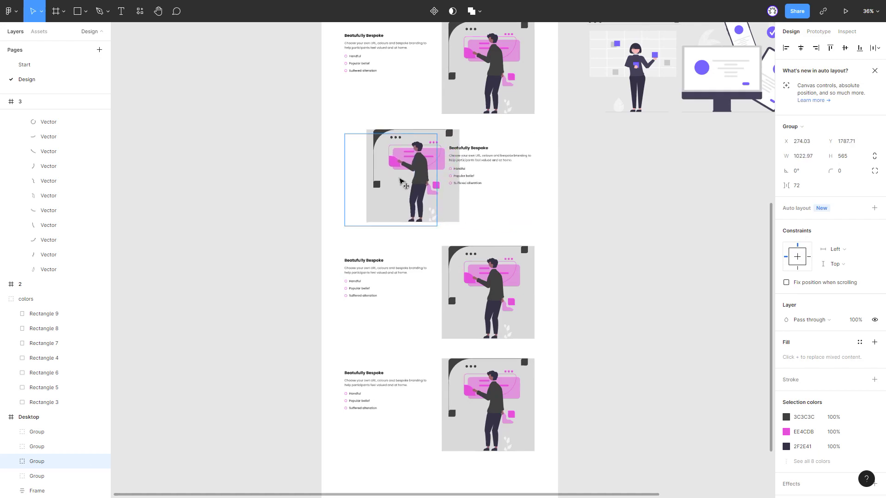
click(456, 391)
drag(491, 410, 390, 410)
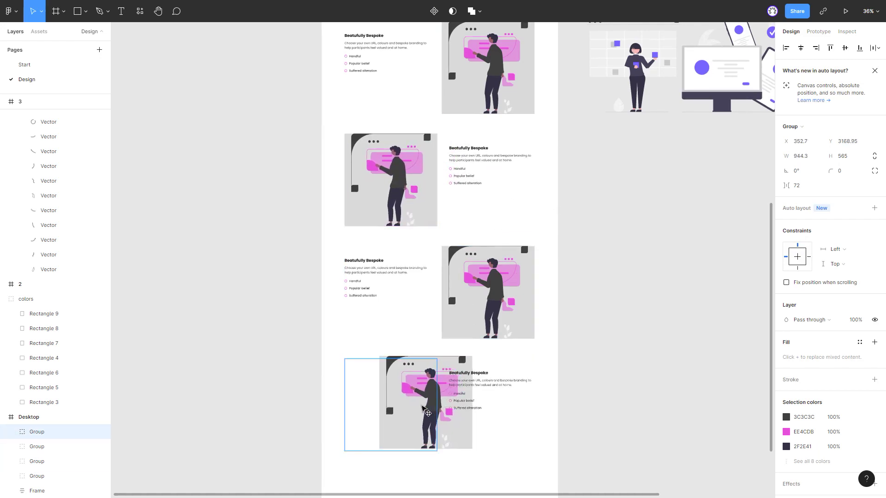
click(584, 350)
scroll(508, 351, down, 2)
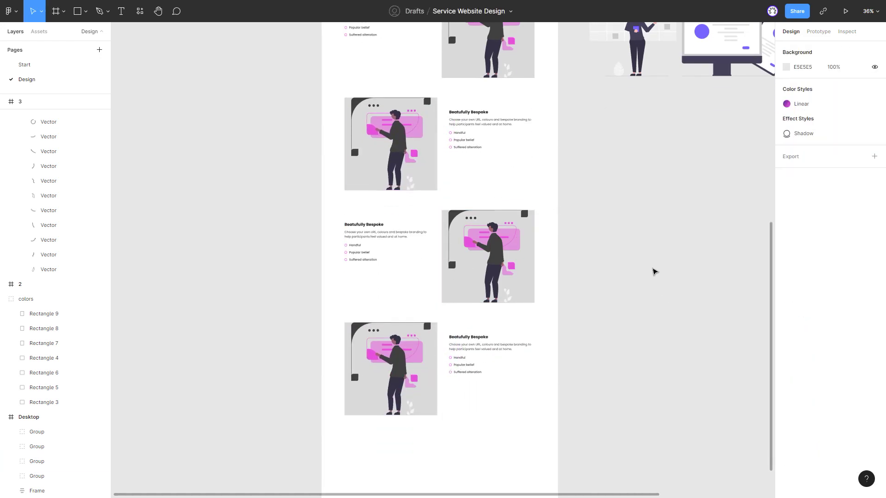
scroll(617, 266, up, 2)
scroll(600, 231, up, 2)
scroll(383, 208, up, 1)
click(381, 209)
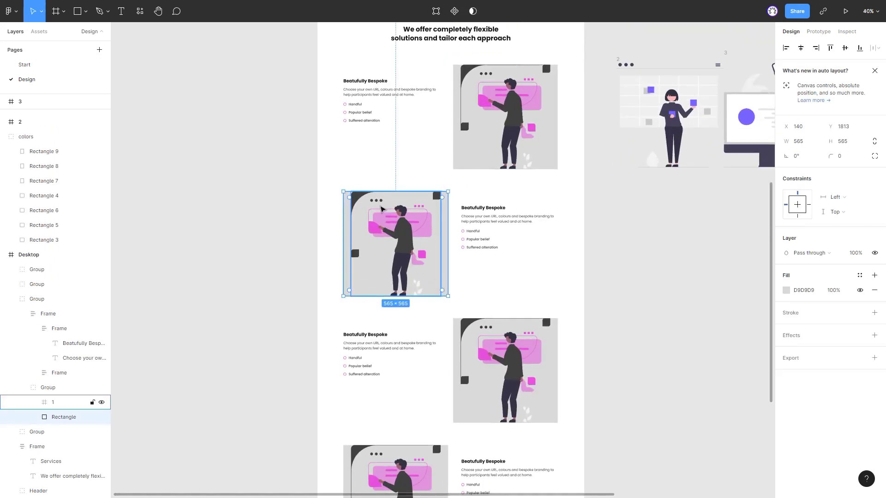
scroll(546, 216, down, 3)
click(599, 217)
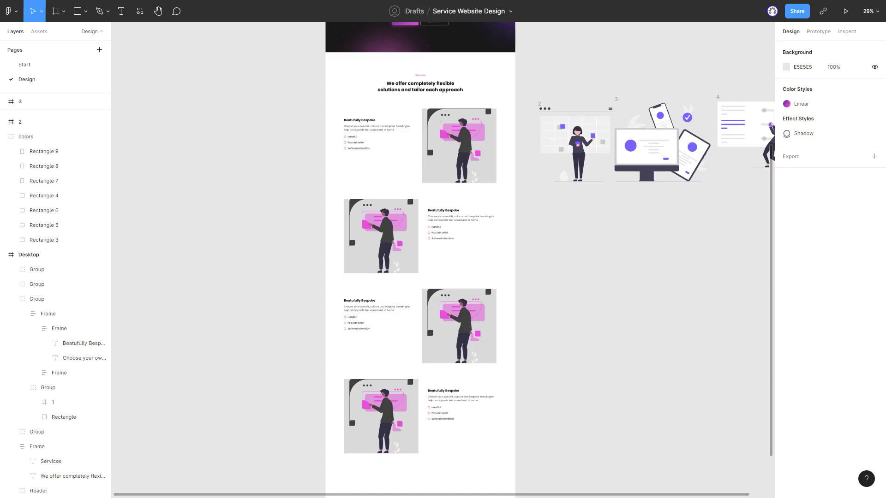
Retitle the second row 'Build to Your Schedule' and replace its description paragraph.
scroll(459, 210, up, 3)
scroll(459, 211, up, 4)
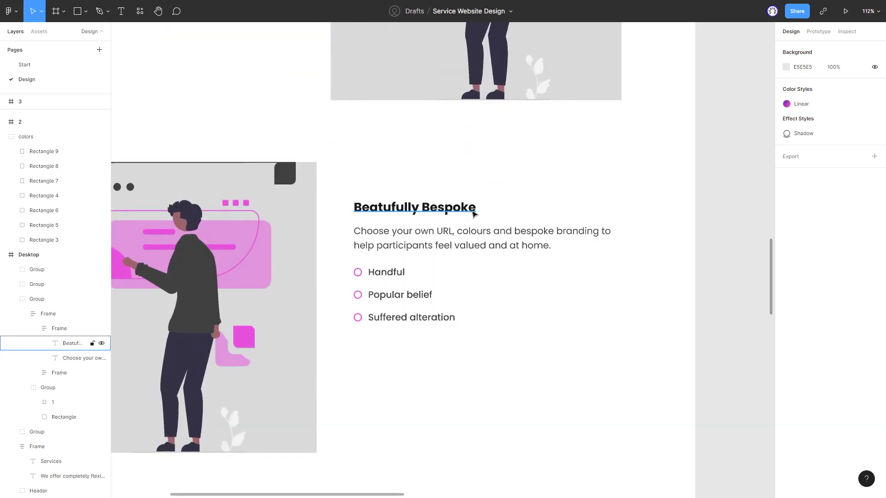
double_click(476, 209)
text(Build to Your Schedule)
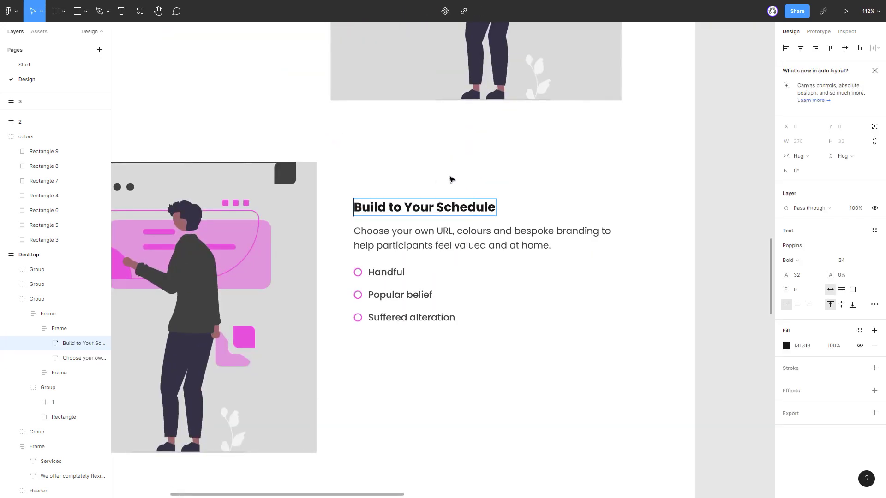
click(522, 247)
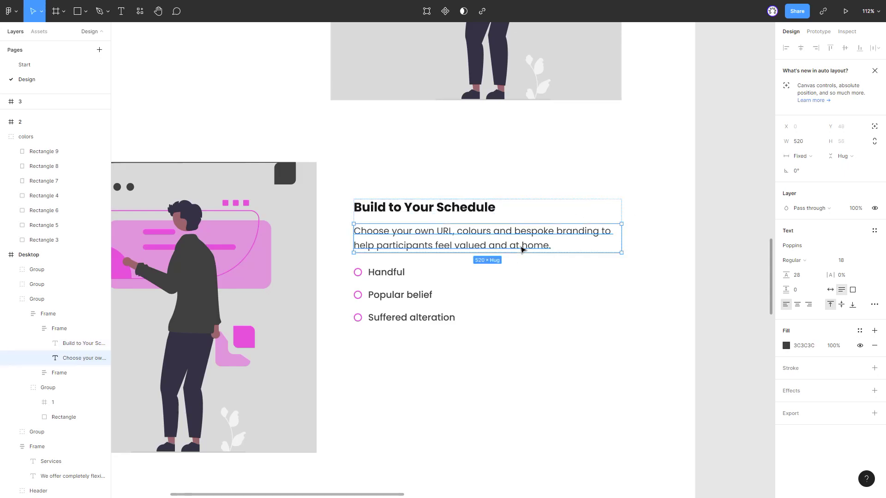
double_click(554, 248)
text(Our platform can be set up and ready to go in less than 24hrs. Our team of community experts are available to help you ever step of the way.)
drag(552, 247, 511, 203)
key(BackSpace)
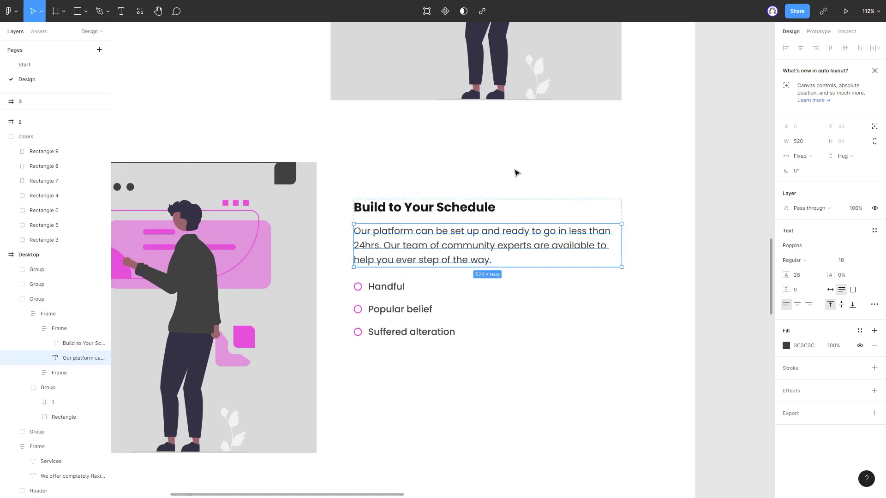
click(512, 176)
Retitle the third row 'Scales to any device' with a device-compatibility description.
scroll(511, 178, down, 5)
scroll(598, 185, down, 5)
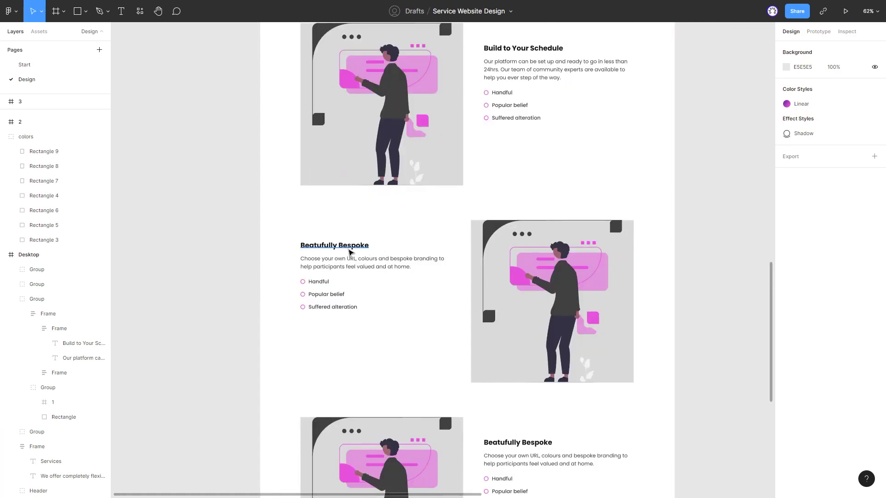
double_click(349, 252)
text(Scales to any device)
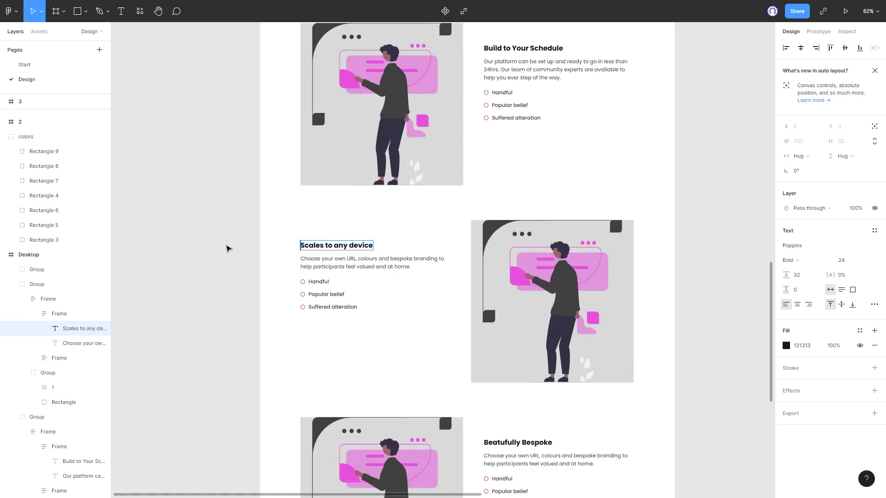
key(Escape)
click(732, 273)
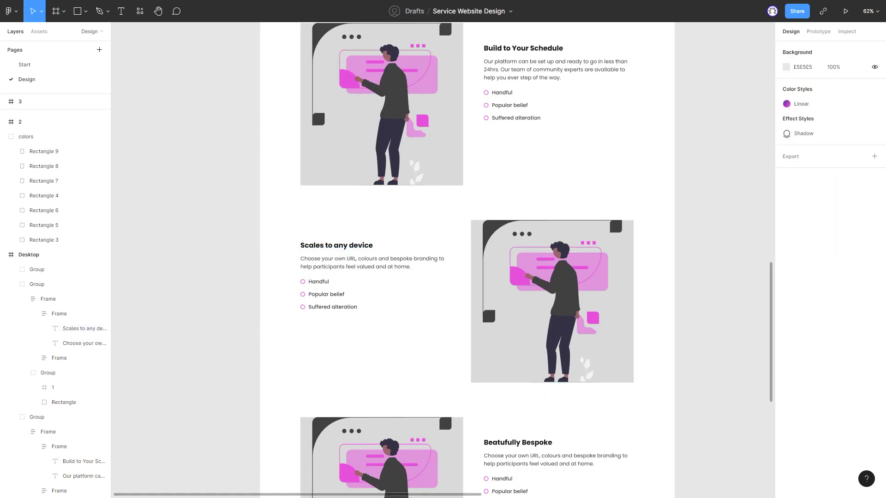
double_click(404, 262)
text(Compatible with all devices, our platform scales to any screen size. No barriers to download or OS restrictions to help you gather in the moment feedback.)
key(BackSpace)
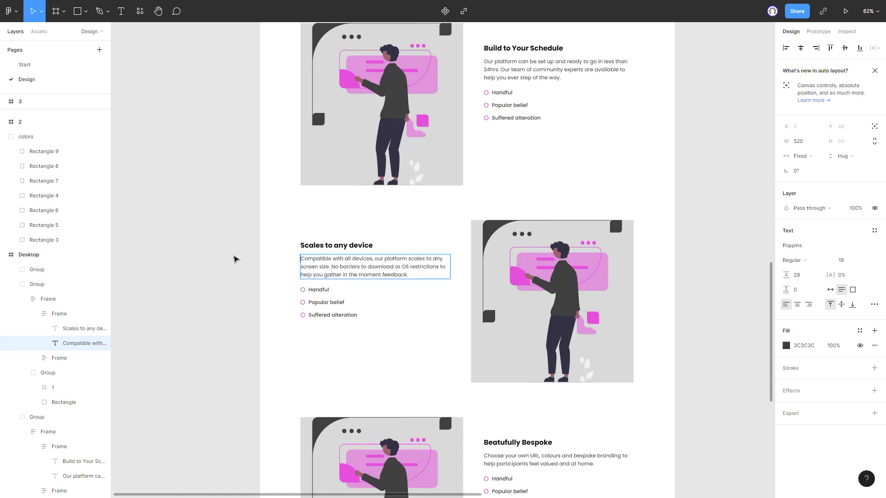
click(234, 257)
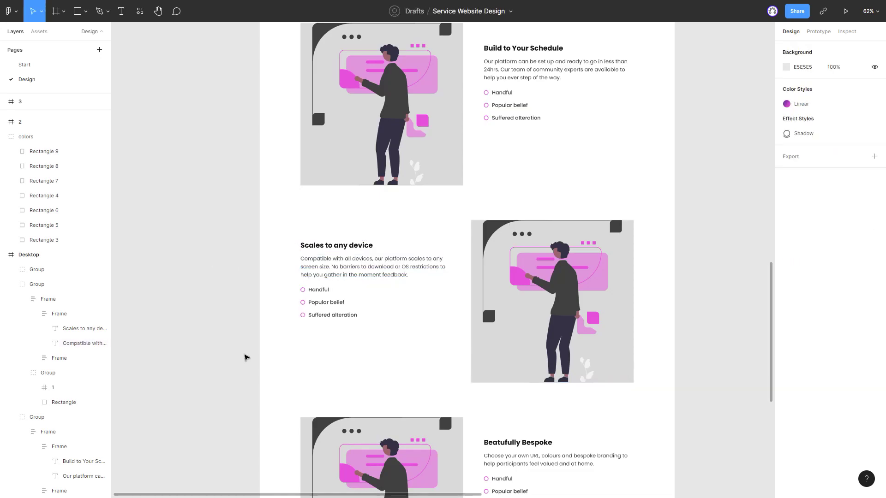
Retitle the fourth row 'Easy Project Management' with a project-management description.
scroll(246, 357, down, 3)
click(517, 300)
double_click(552, 296)
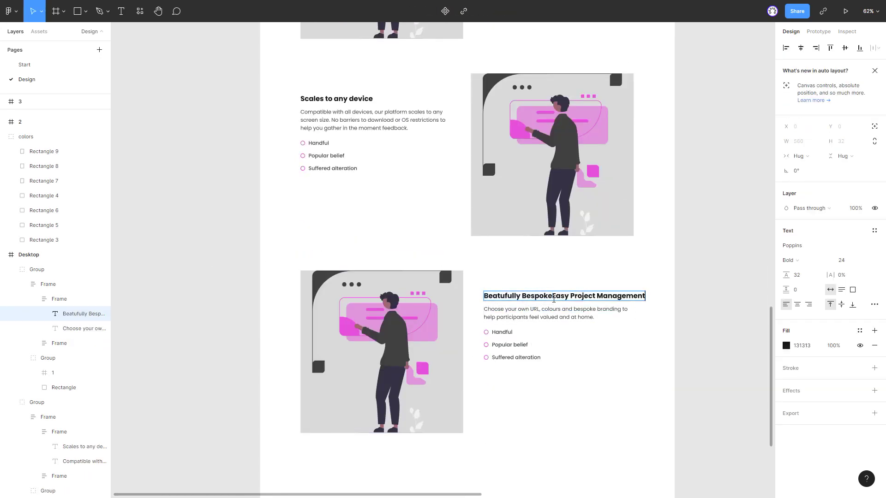
key(BackSpace)
key(Escape)
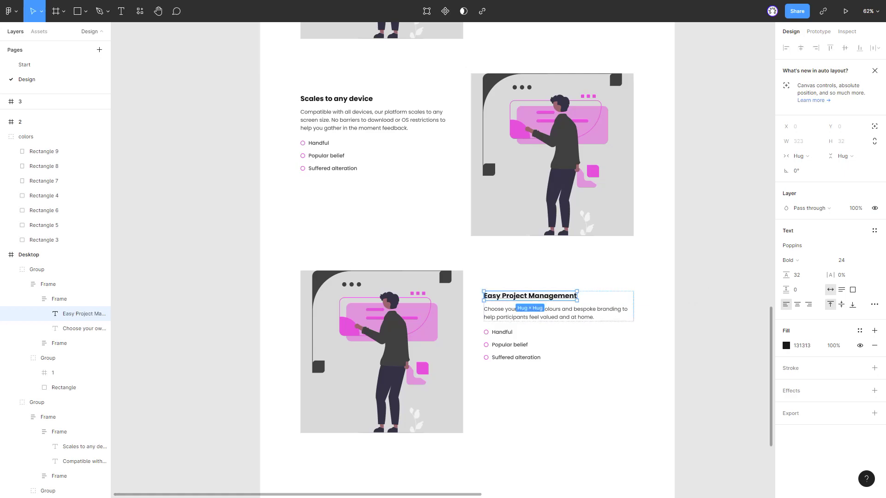
double_click(590, 320)
text(Choose your own URL, colours and bespoke branding to help participants feel valued and at home.Clear visuals to easily gauge your community activity, send reminders, segment participants and determine who needs to be rewarded with our community management tools.)
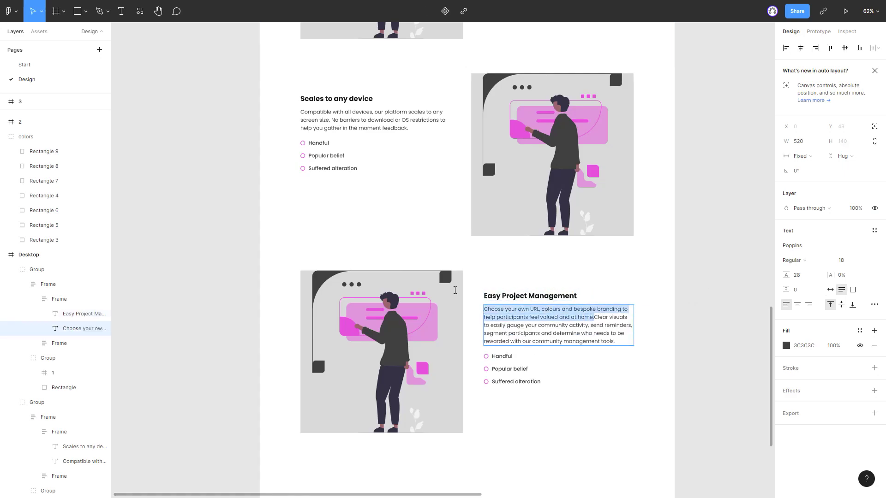
click(714, 274)
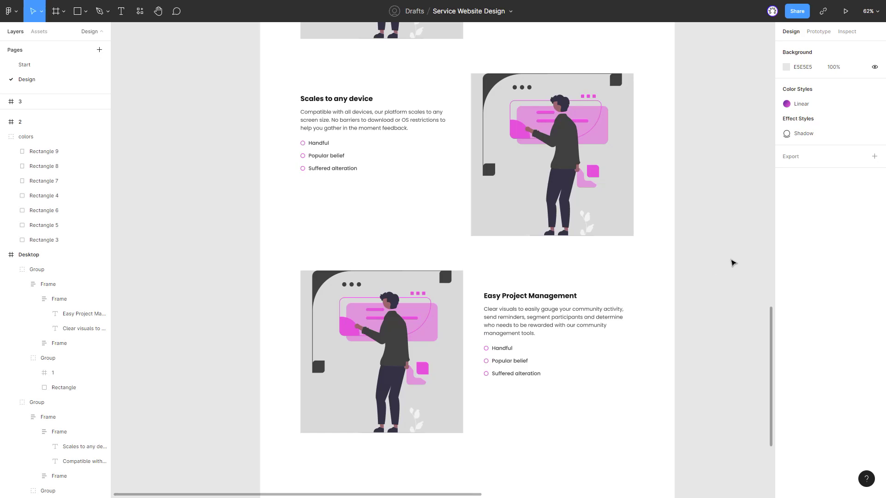
scroll(657, 251, up, 5)
scroll(600, 184, down, 3)
scroll(552, 140, down, 2)
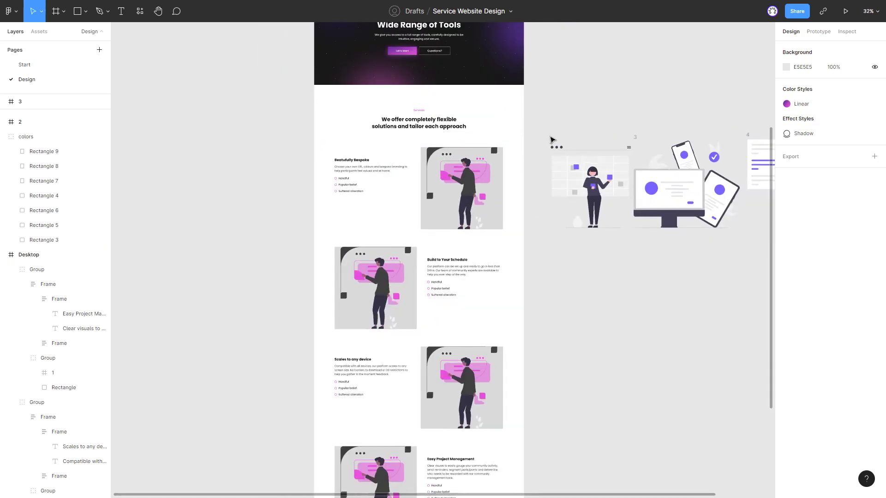
Replace the second row's old illustration with the pasted woman-at-board illustration on the grey box.
click(550, 142)
scroll(323, 286, up, 5)
click(397, 268)
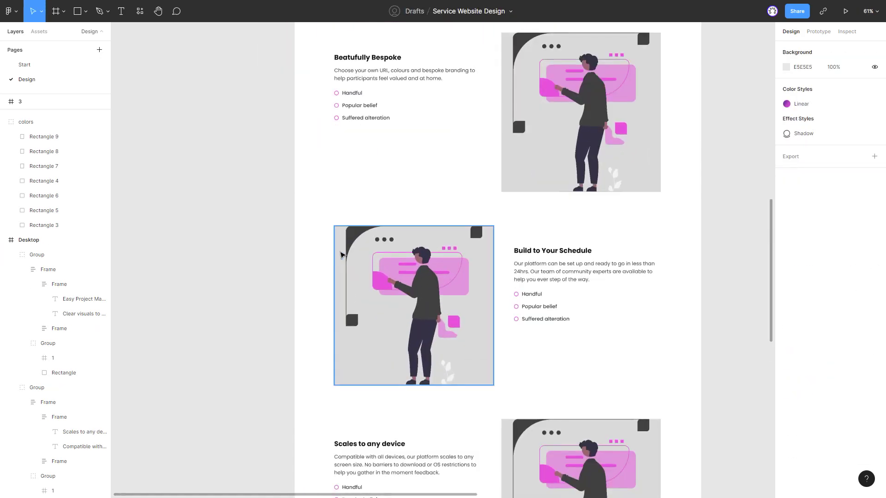
scroll(397, 267, up, 2)
key(Delete)
click(392, 311)
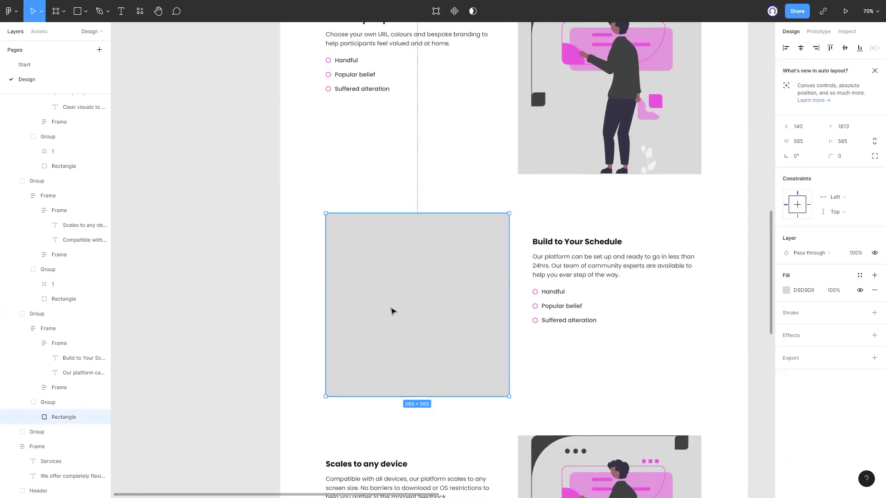
key(ctrl+v)
scroll(485, 370, up, 3)
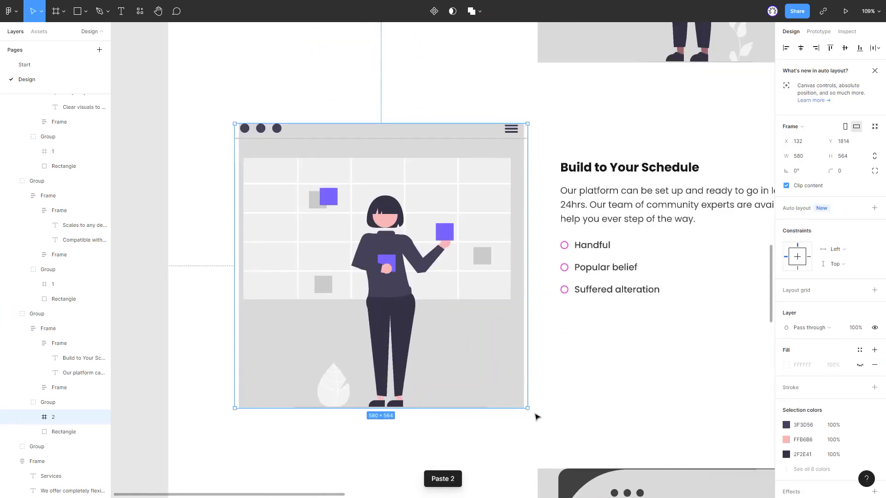
Resize the illustration to 565×549 and centre it in the grey box.
drag(529, 410, 522, 403)
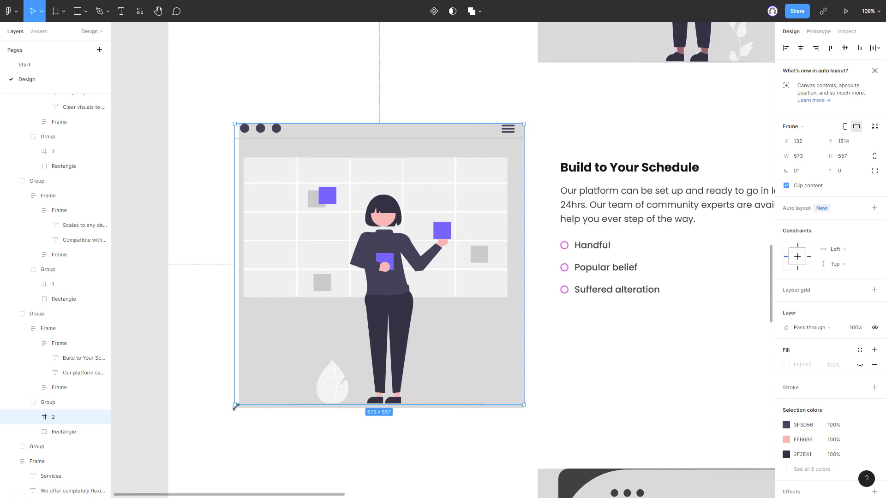
drag(235, 407, 239, 395)
drag(363, 395, 363, 401)
scroll(346, 301, up, 1)
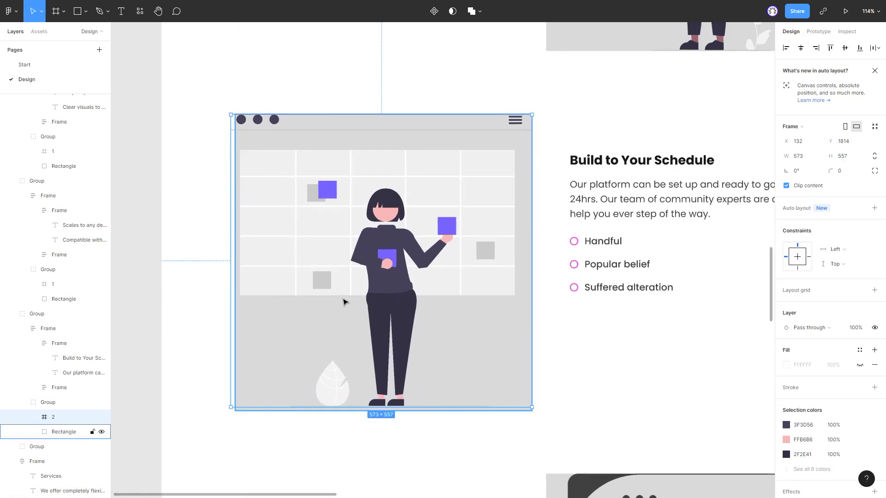
drag(231, 406, 235, 398)
drag(353, 284, 353, 290)
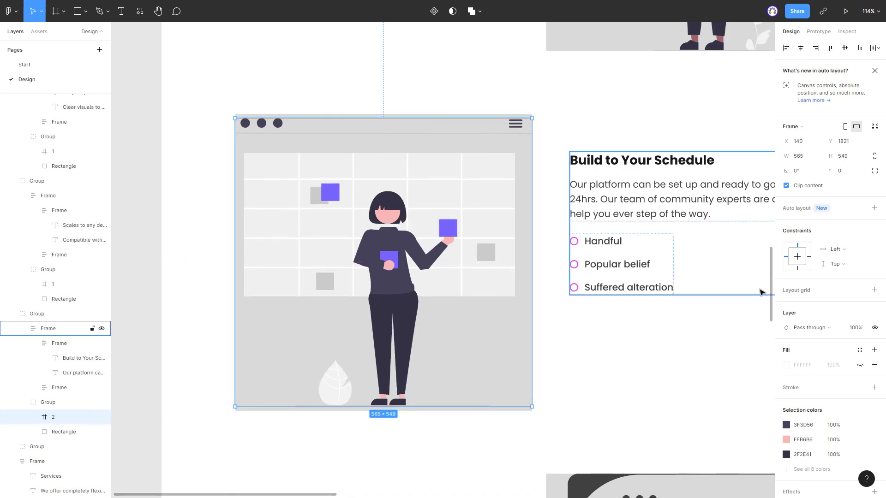
scroll(387, 262, down, 1)
scroll(461, 273, down, 2)
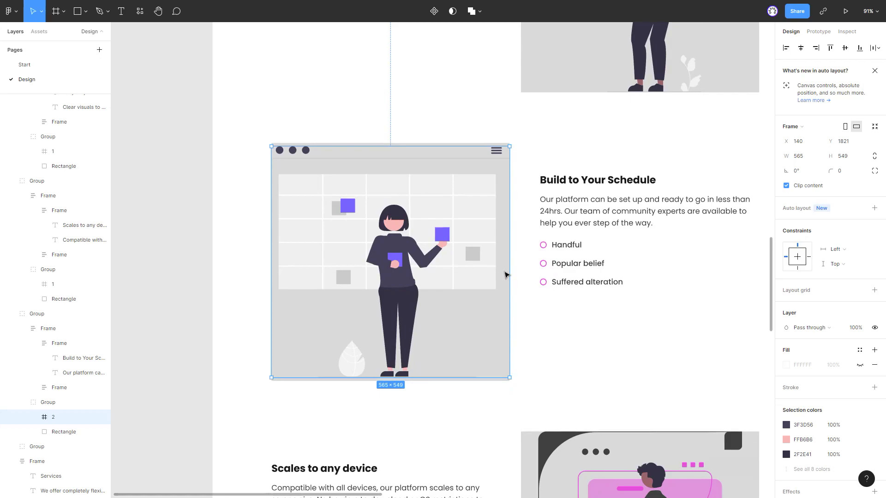
scroll(507, 275, down, 1)
Recolour the illustration's purple accent squares to magenta.
ctrl+click(600, 190)
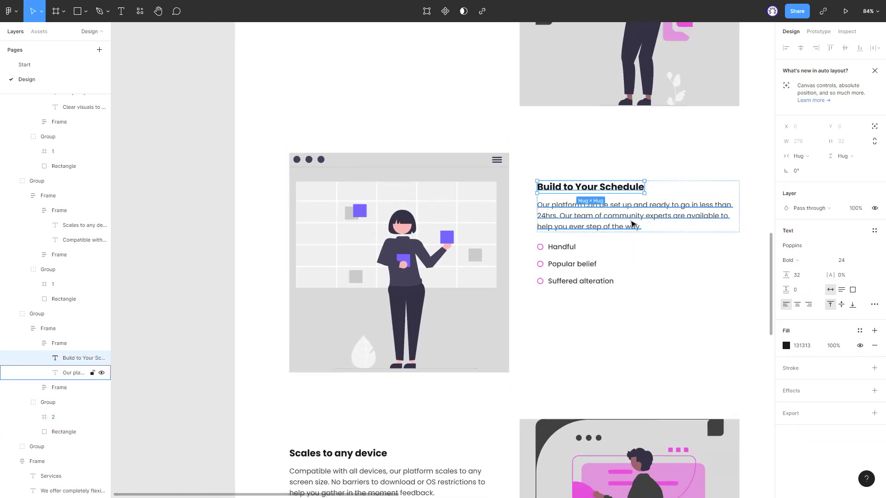
click(51, 403)
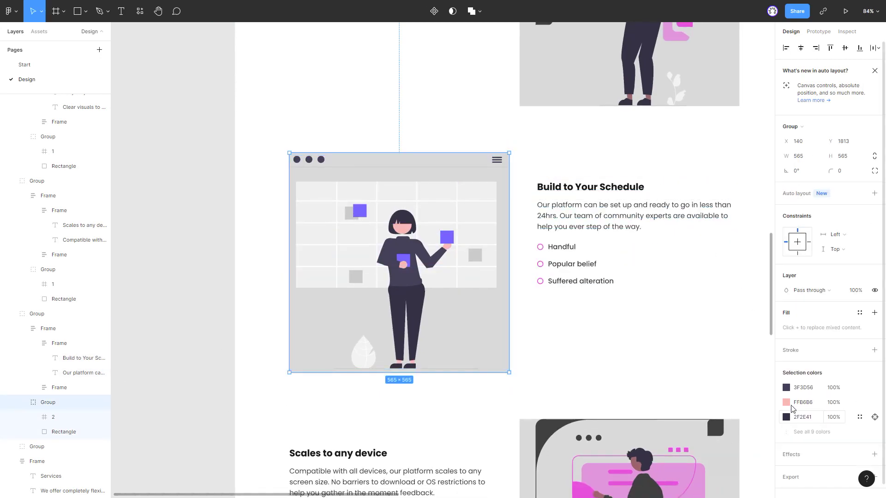
click(654, 372)
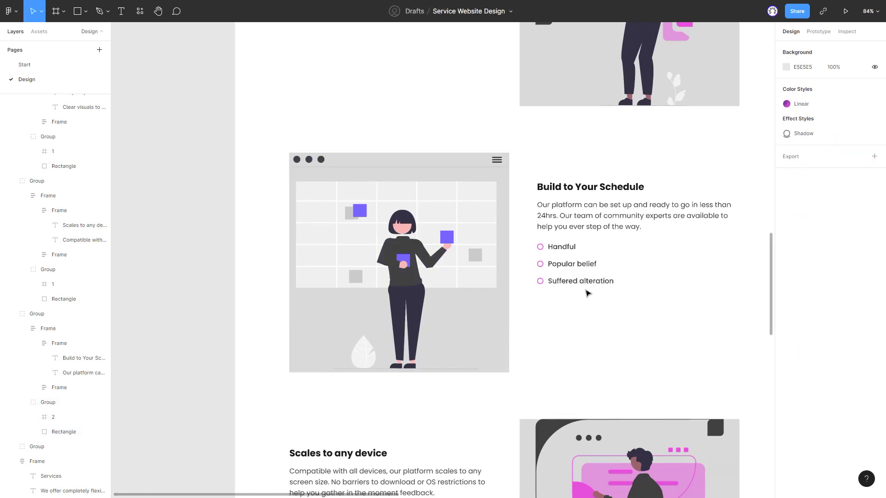
ctrl+click(540, 247)
click(439, 268)
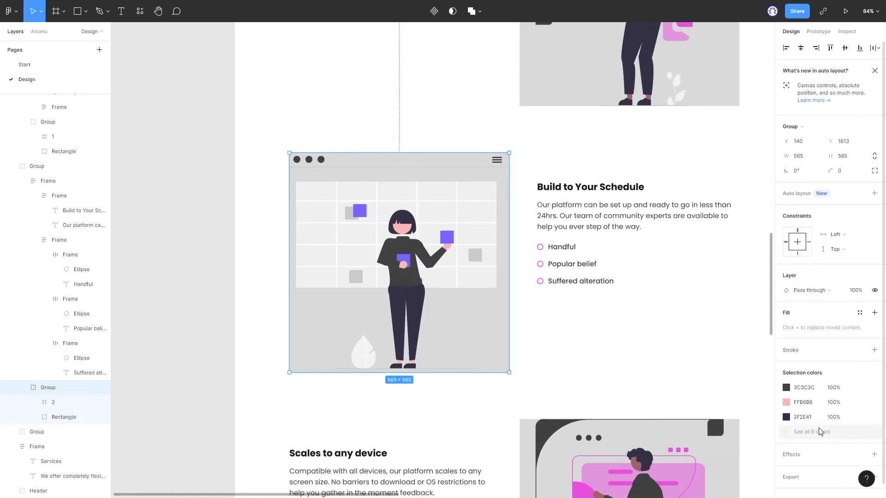
scroll(823, 402, down, 2)
text(EE4CDB)
click(619, 369)
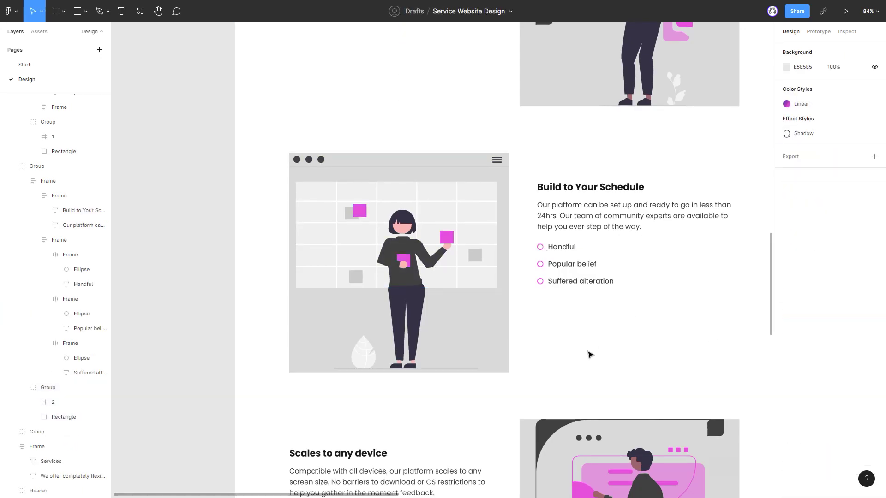
scroll(401, 230, down, 2)
click(386, 186)
Replace the Scales to any device image with the pasted devices illustration on the grey placeholder.
scroll(390, 130, down, 2)
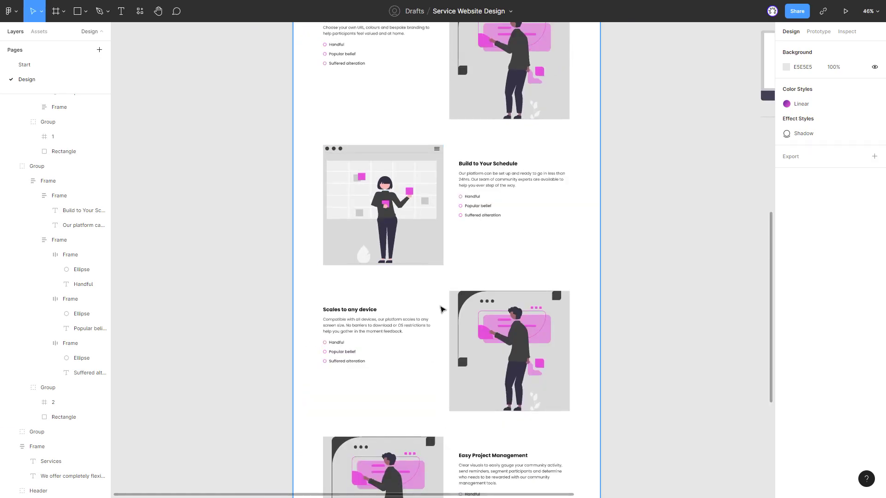
scroll(444, 210, down, 1)
scroll(461, 222, down, 3)
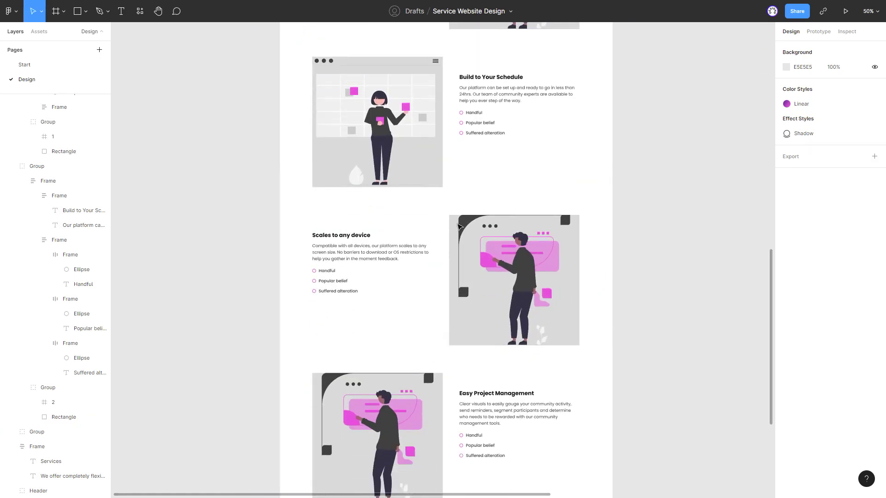
click(527, 203)
key(Delete)
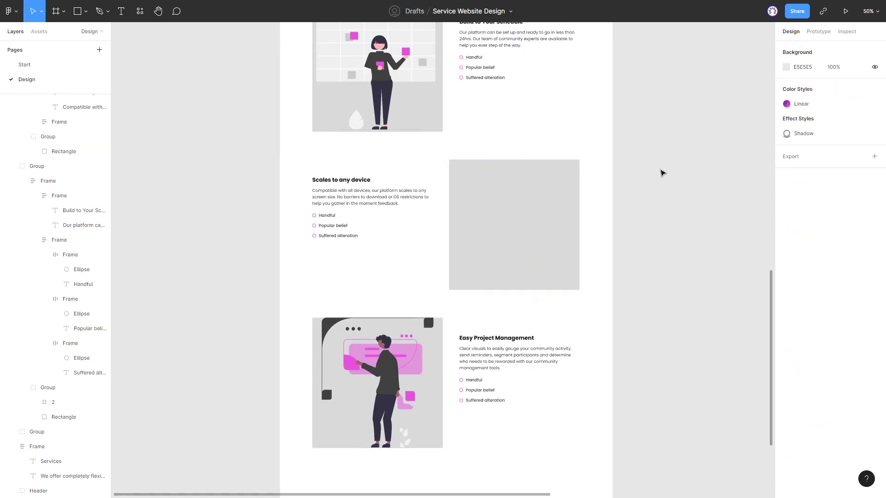
scroll(660, 172, down, 5)
click(529, 106)
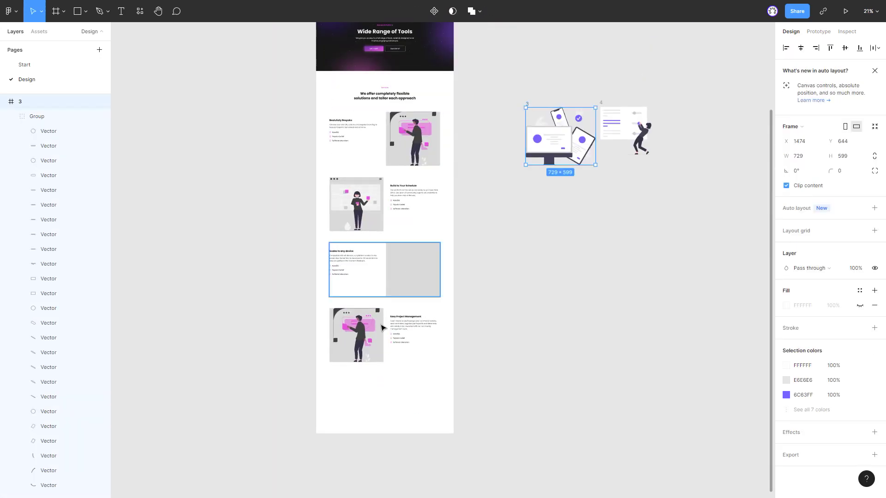
scroll(414, 245, up, 3)
click(415, 251)
scroll(418, 259, up, 3)
scroll(419, 271, up, 3)
key(ctrl+v)
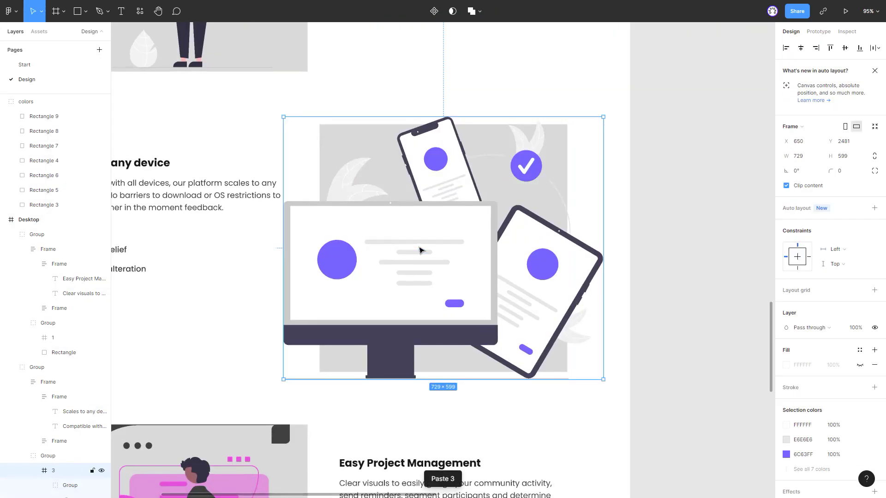
Shrink the devices illustration to about 564×463 and move it down into the box.
drag(598, 375, 567, 334)
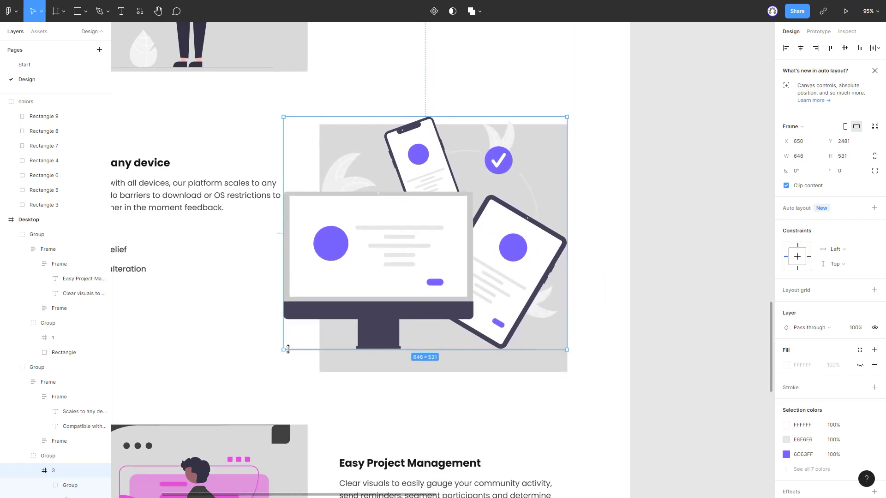
drag(288, 349, 322, 303)
scroll(323, 303, up, 5)
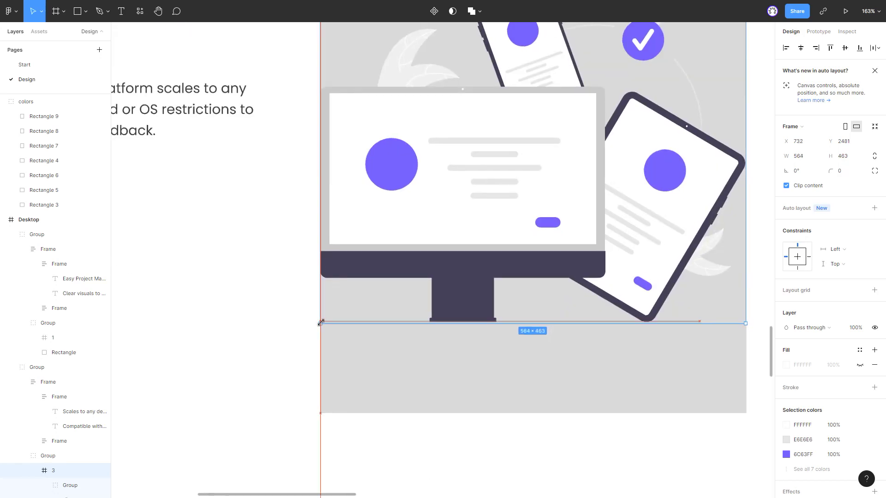
drag(516, 203, 514, 237)
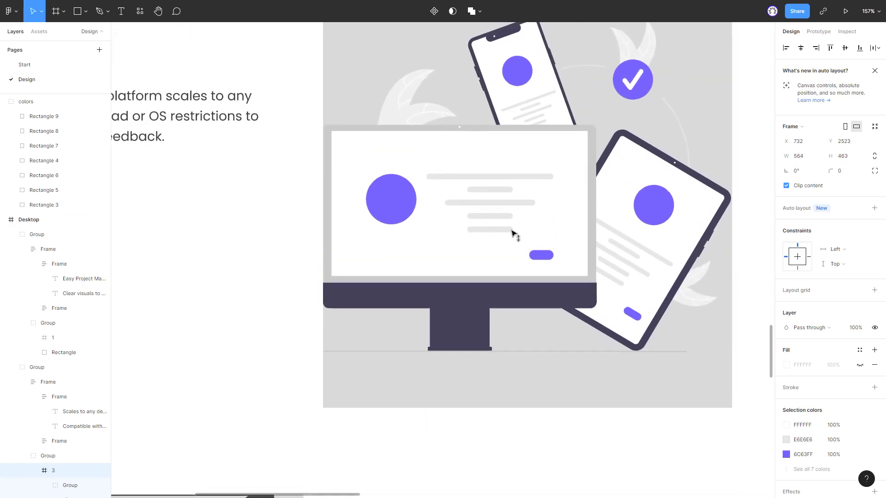
scroll(514, 236, down, 5)
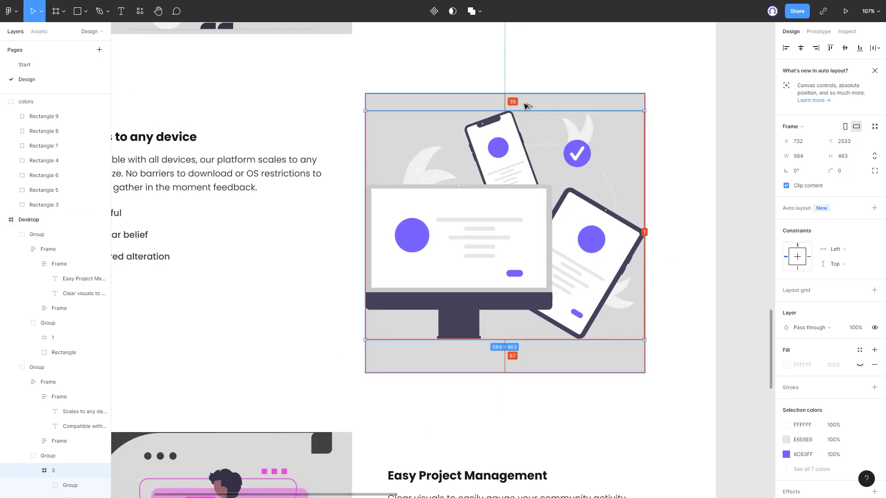
key(shift+Down)
key(shift+Down)
key(shift+Up)
Round the illustration to 565×464 and nudge it to centre vertically.
scroll(637, 366, up, 5)
scroll(641, 335, up, 5)
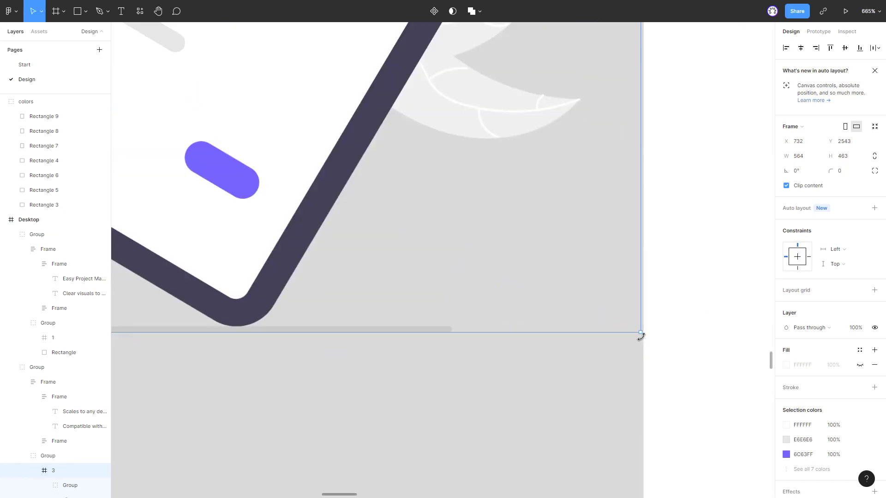
drag(641, 334, 644, 337)
scroll(518, 291, down, 7)
scroll(560, 283, down, 2)
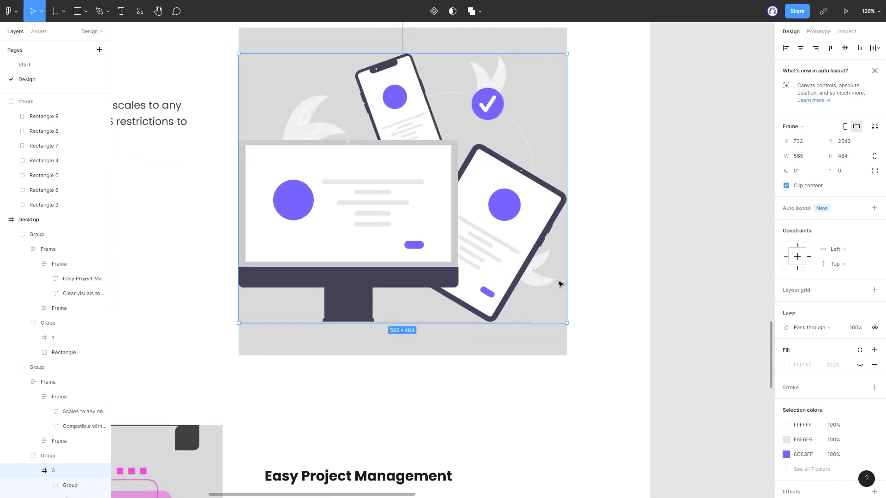
scroll(519, 147, down, 3)
key(Down)
key(Down)
key(Down)
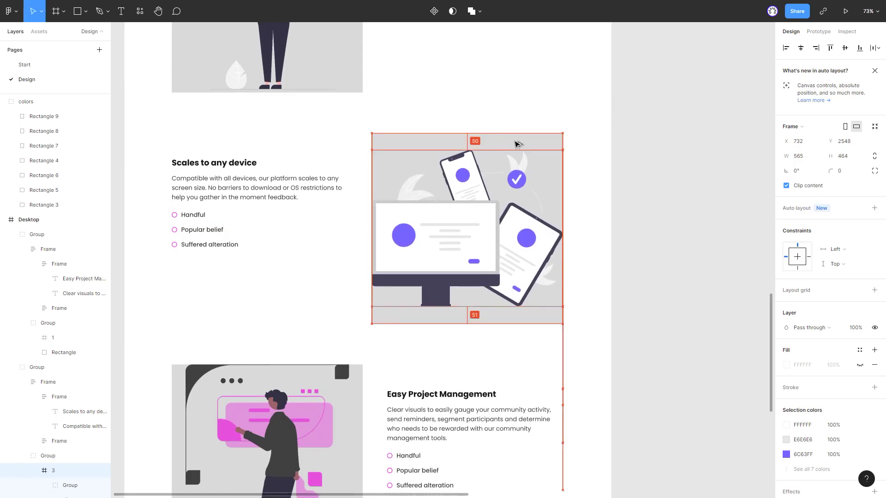
scroll(49, 428, down, 1)
scroll(49, 428, down, 5)
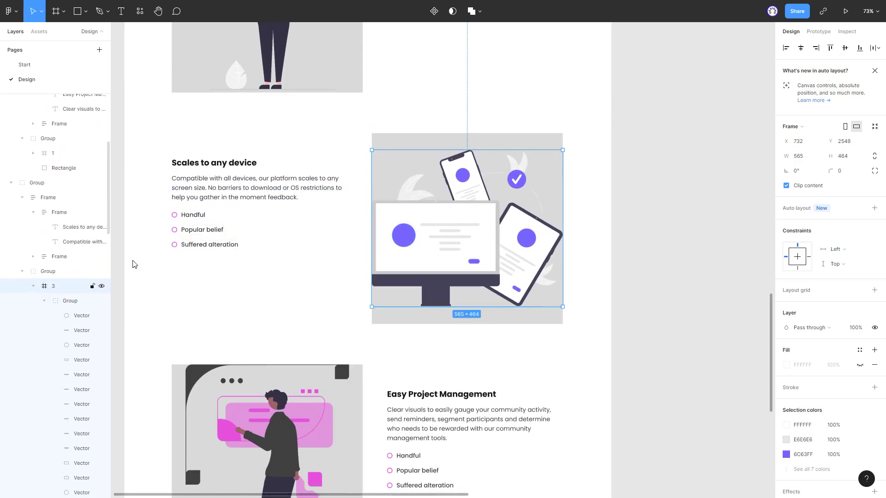
Inspect the illustration's selection colours, including the dark 3F3D56.
click(258, 190)
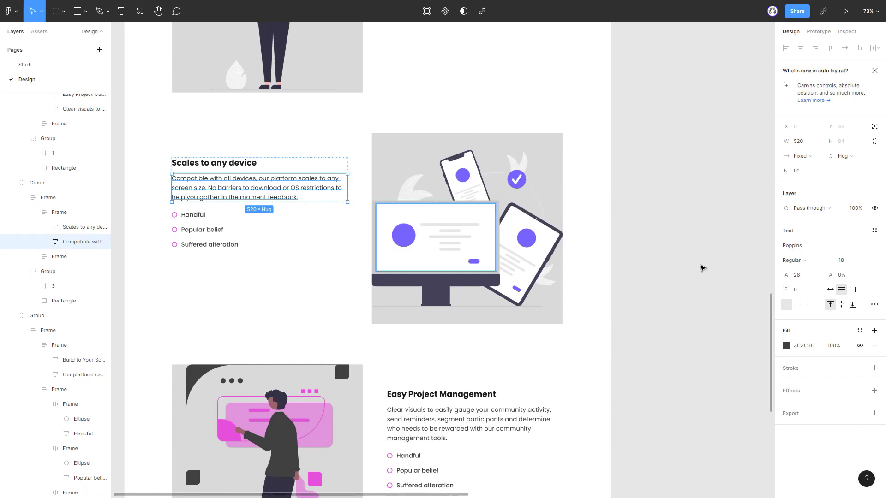
click(69, 286)
scroll(819, 418, down, 2)
click(820, 419)
scroll(820, 419, down, 2)
click(811, 389)
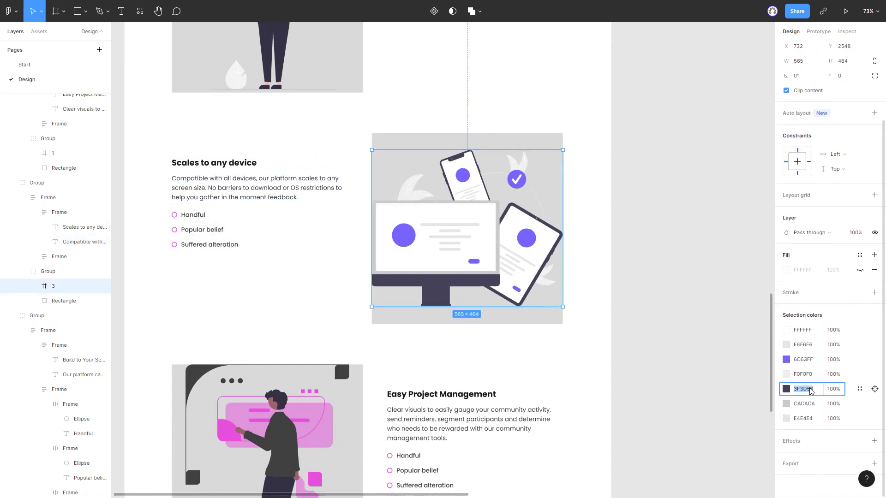
click(712, 305)
Change the row's purple 6C63FF to pink EE4CDB under Selection colors.
click(223, 436)
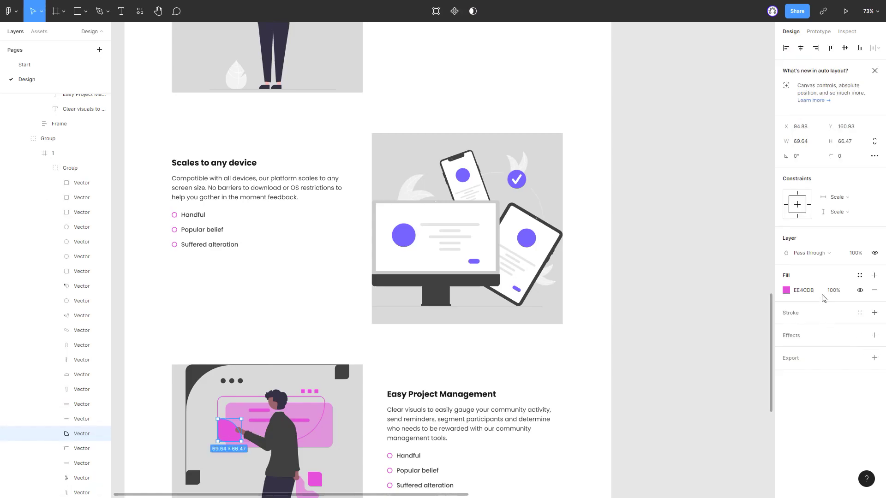
click(218, 286)
scroll(811, 411, down, 2)
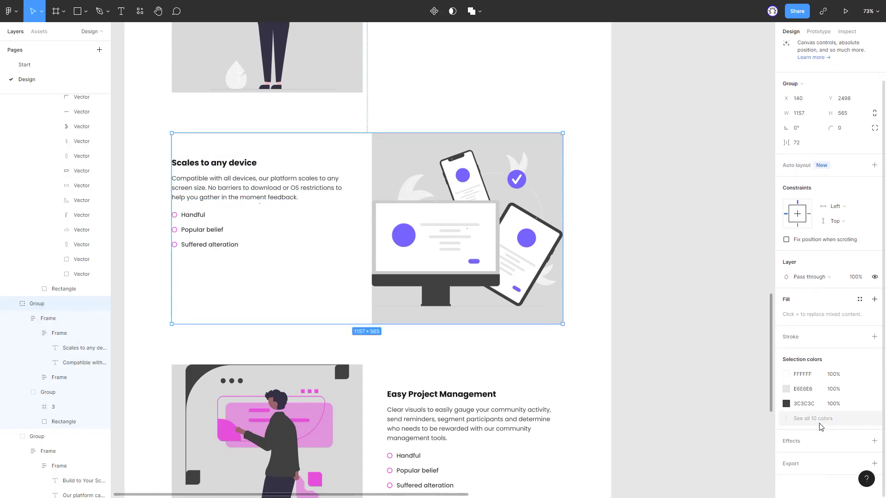
click(810, 418)
scroll(810, 417, down, 2)
click(803, 329)
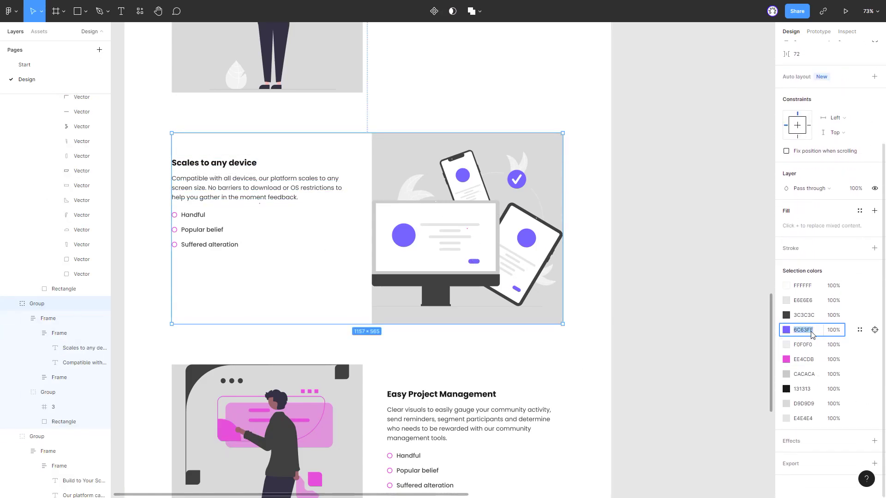
text(EE4CDB)
key(Return)
click(681, 286)
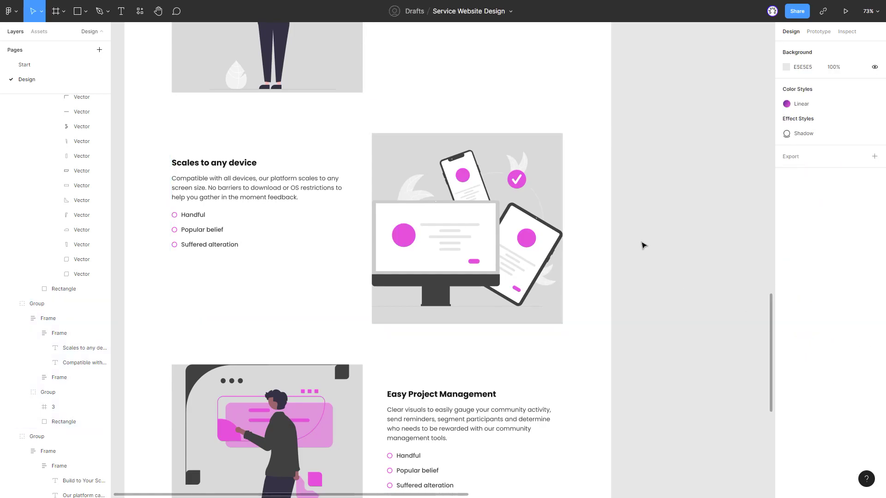
scroll(643, 245, down, 1)
scroll(633, 230, down, 5)
scroll(580, 160, up, 3)
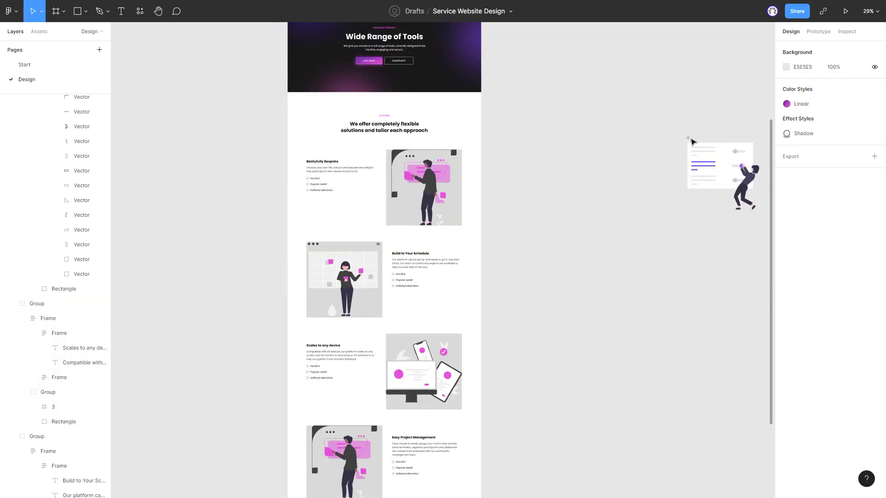
Replace the Easy Project Management placeholder illustration with the pasted illustration frame 4.
click(690, 143)
click(647, 139)
scroll(485, 342, down, 1)
scroll(546, 327, up, 5)
scroll(546, 327, down, 3)
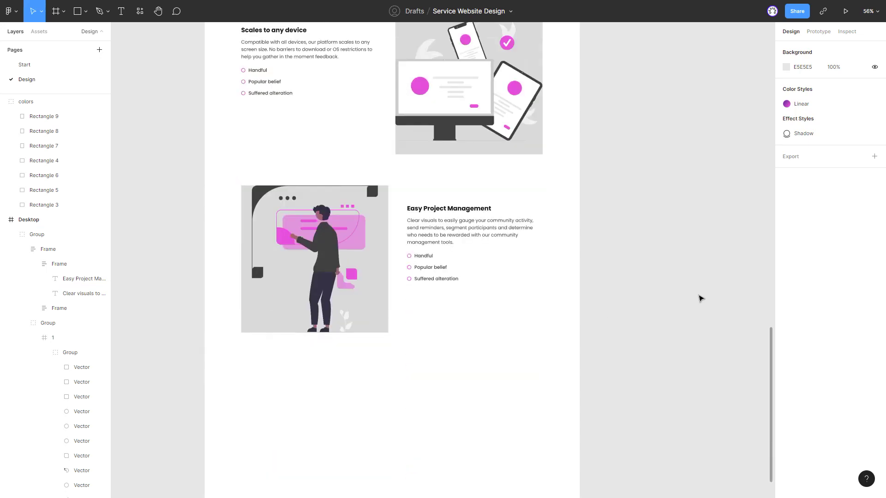
scroll(461, 277, up, 2)
double_click(266, 256)
key(Delete)
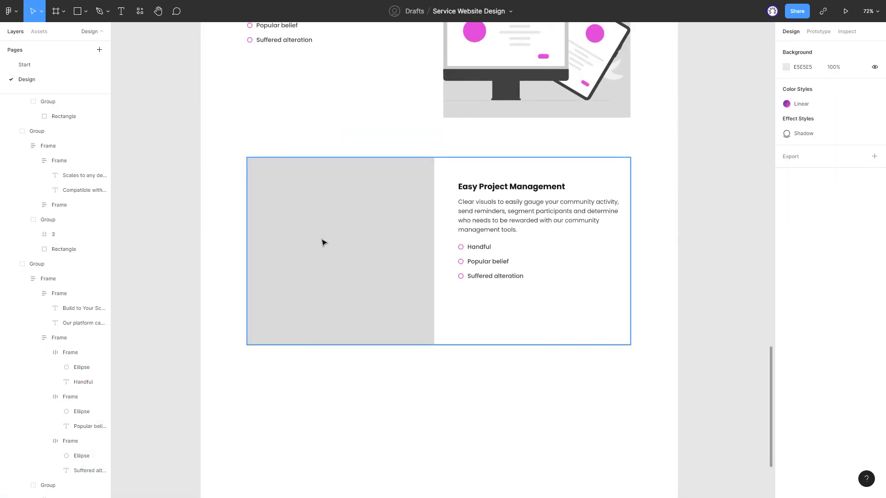
click(325, 246)
key(ctrl+v)
drag(288, 222, 293, 212)
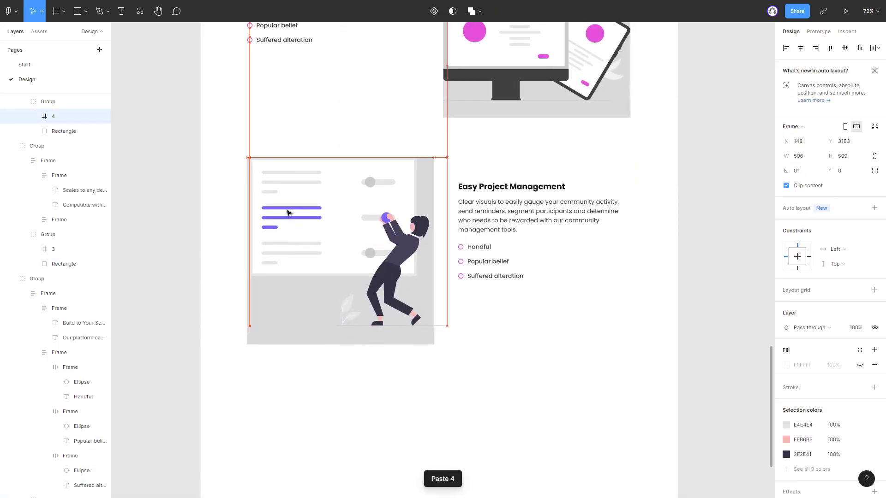
Resize the new illustration to 565×483 and position it inside the grey backdrop.
scroll(297, 281, up, 3)
drag(512, 345, 496, 333)
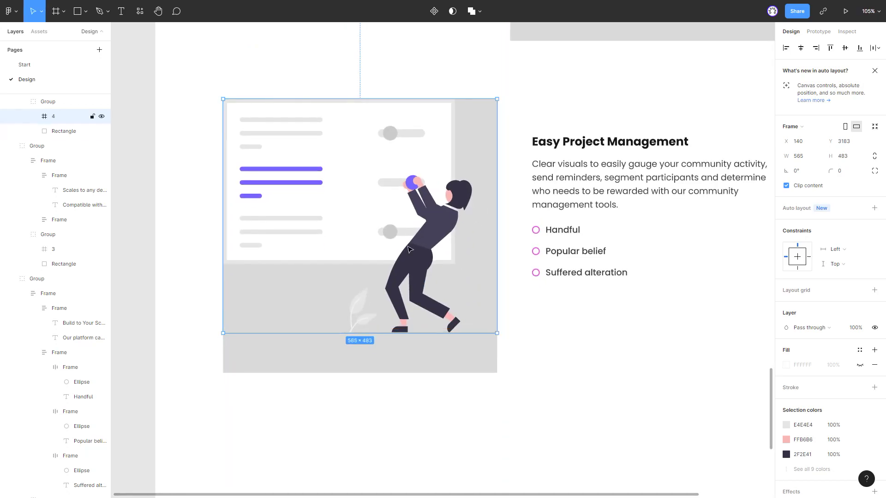
drag(356, 217, 357, 238)
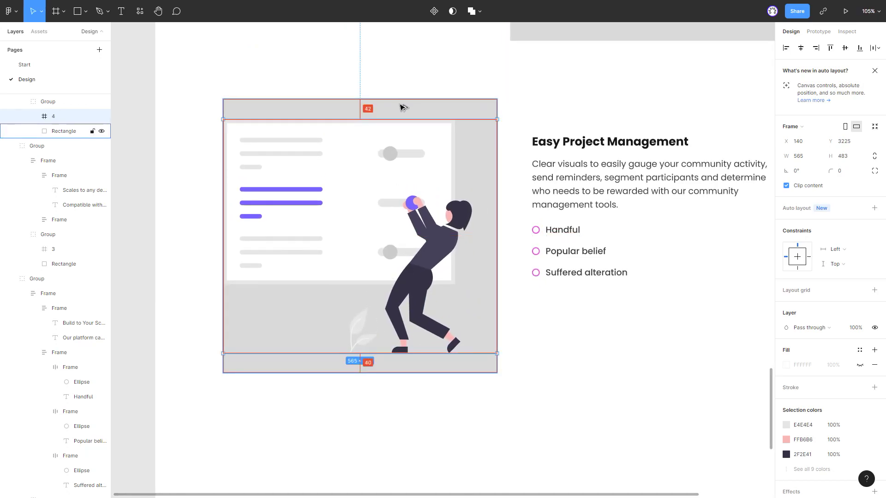
drag(402, 107, 403, 107)
scroll(462, 231, down, 2)
scroll(560, 237, down, 2)
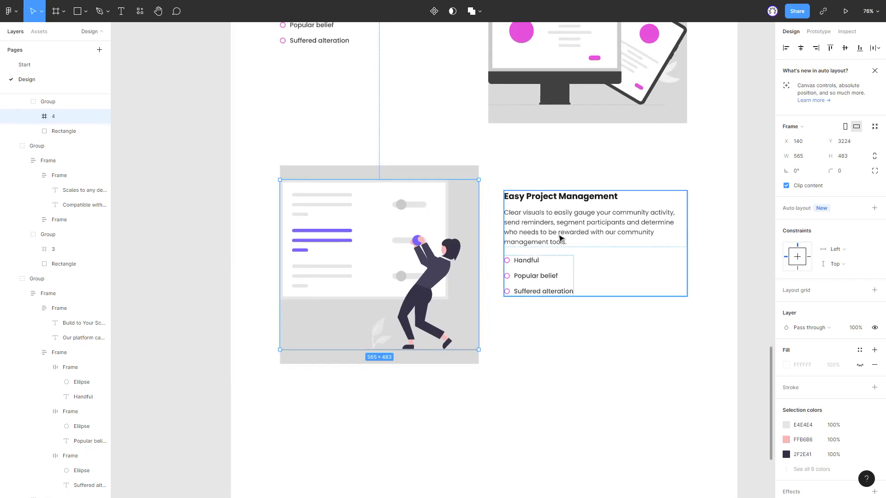
Recolour the illustration's purple 6C63FF accents to the bullets' magenta EE4CDB.
click(560, 238)
click(401, 167)
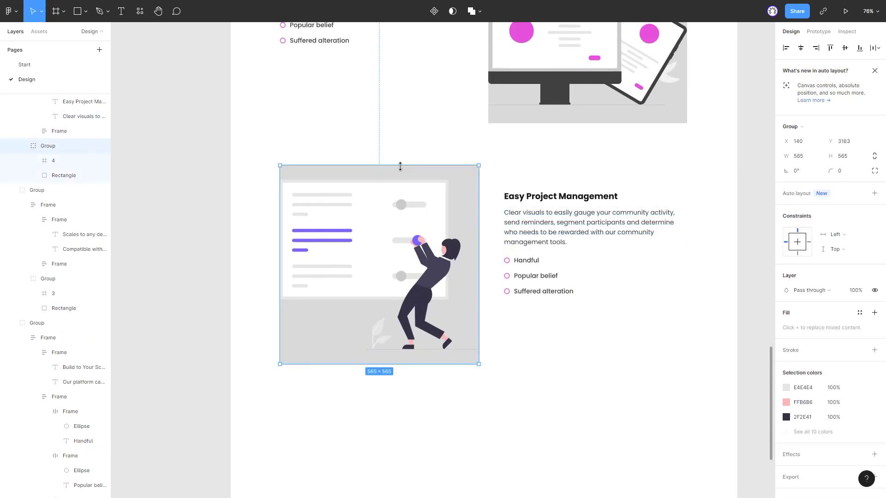
click(58, 166)
click(808, 418)
scroll(808, 364, down, 2)
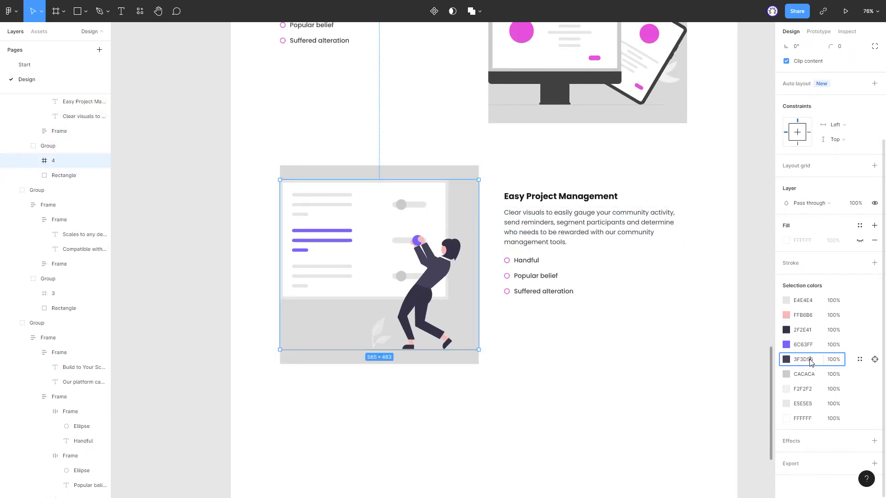
key(Escape)
ctrl+click(507, 260)
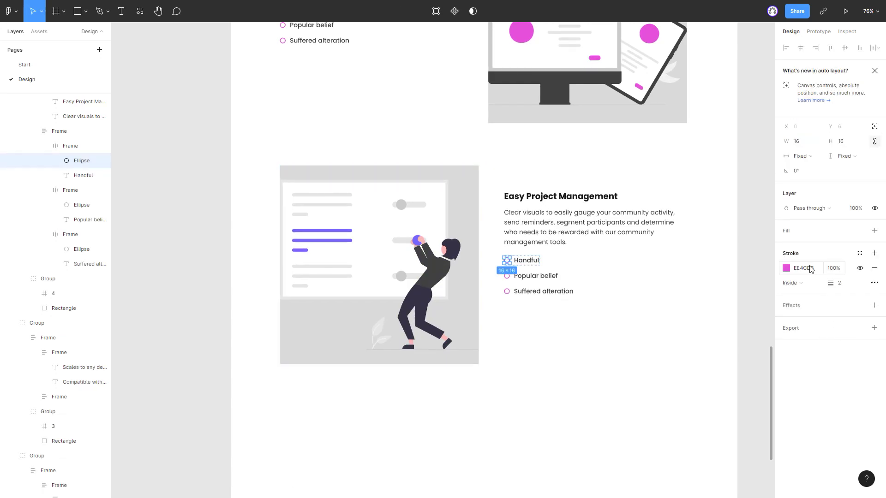
click(803, 268)
click(400, 192)
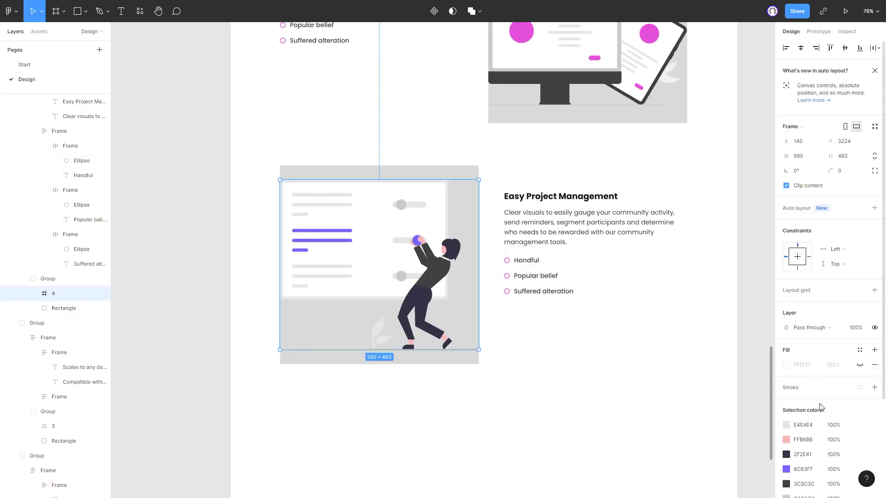
scroll(816, 382, down, 3)
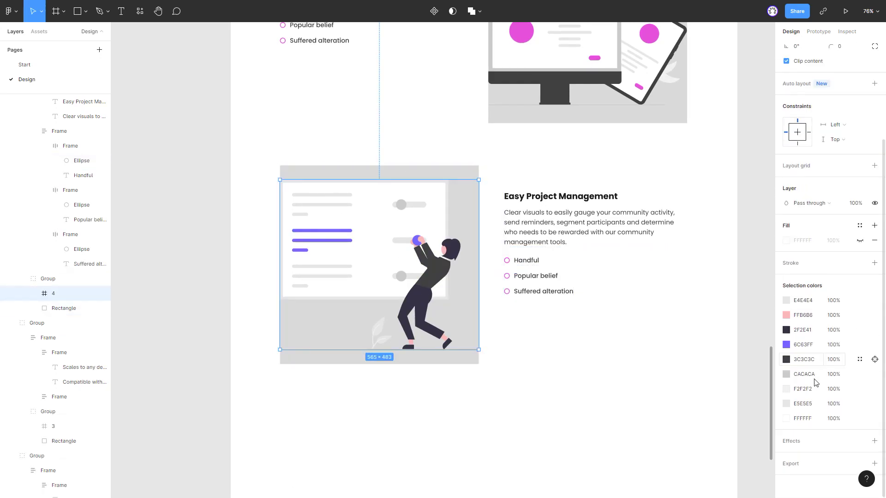
key(ctrl+v)
click(748, 296)
scroll(307, 381, down, 3)
scroll(397, 312, down, 2)
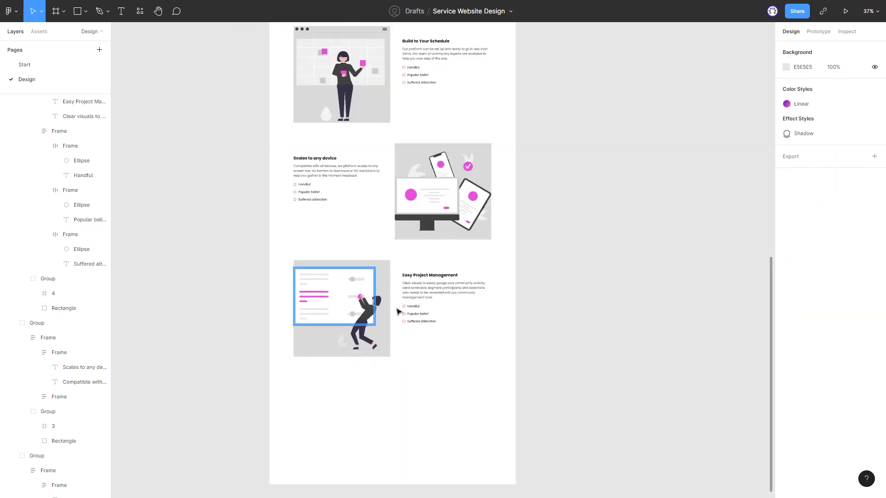
Select the Easy Project Management, Scales to any device and Beautifully Bespoke rows to inspect their grey colour.
click(408, 283)
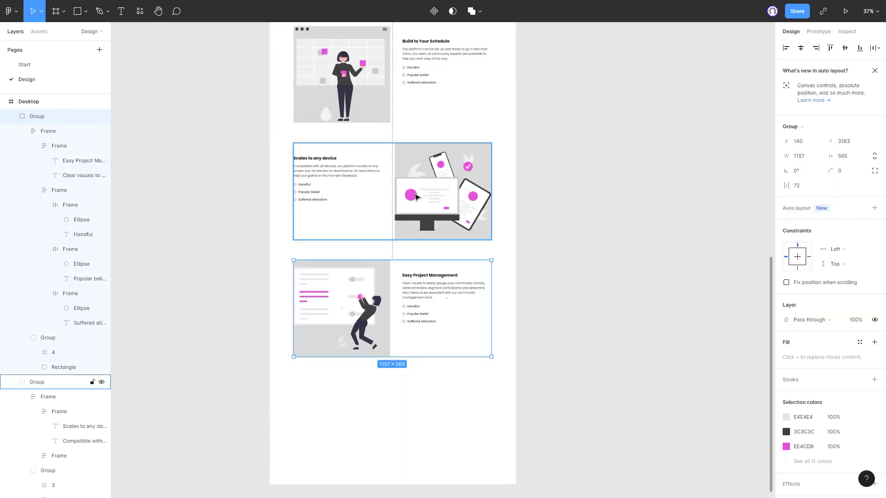
shift+click(415, 198)
scroll(417, 199, up, 2)
scroll(425, 154, up, 3)
shift+click(426, 153)
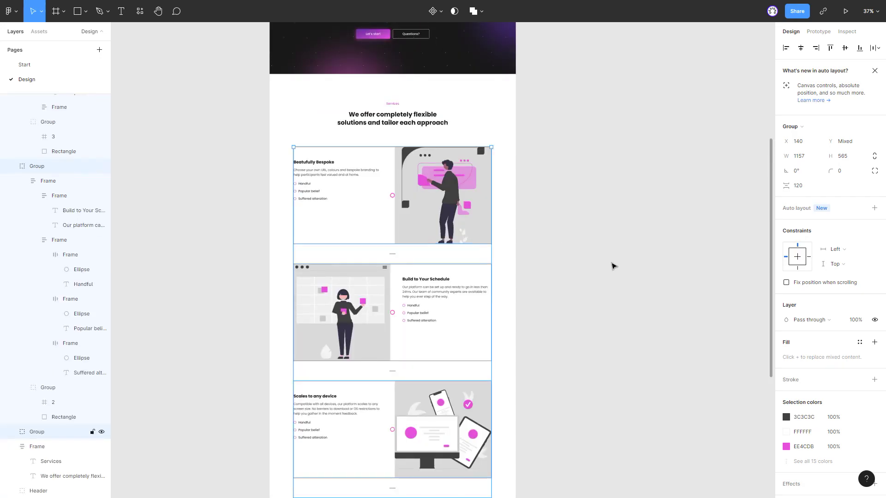
scroll(808, 362, down, 1)
scroll(809, 363, down, 3)
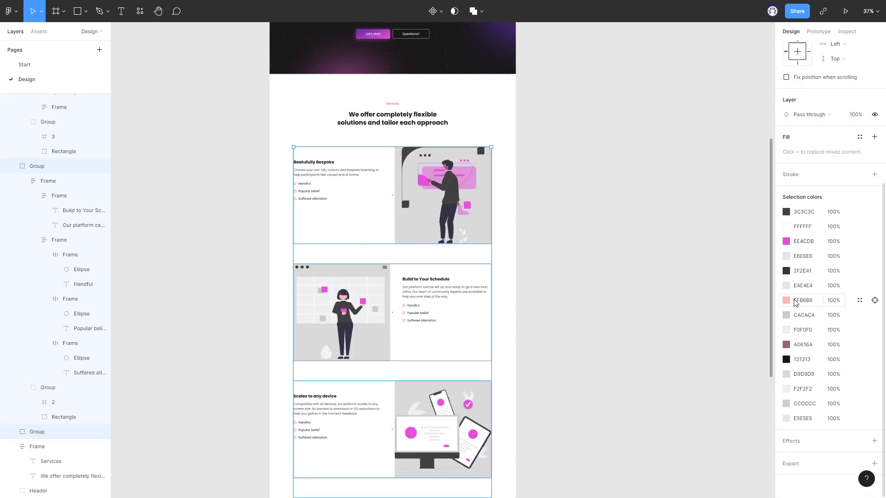
click(786, 403)
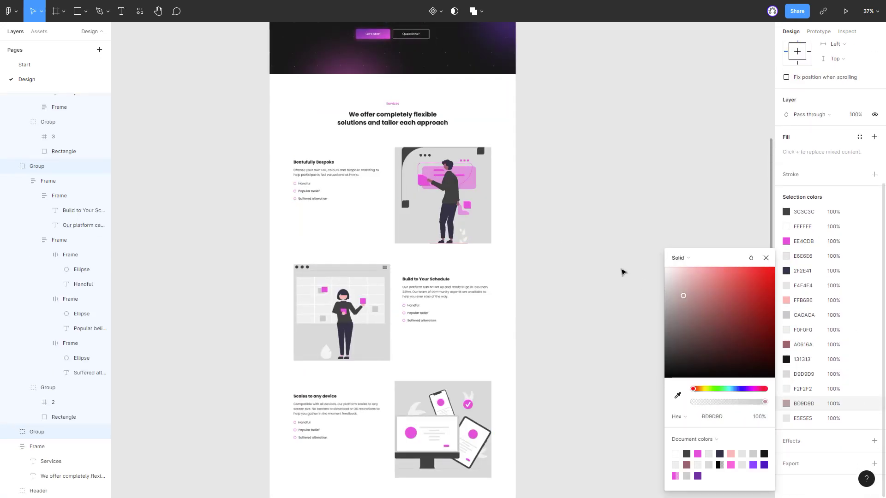
key(Escape)
Select all four service rows and change the D9D9D9 grey backdrops to white FFFFFF.
click(405, 213)
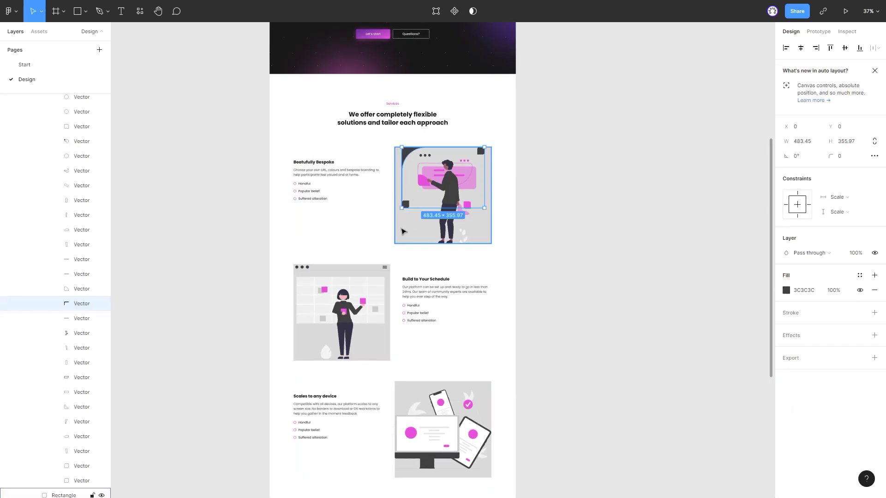
scroll(504, 194, down, 3)
click(436, 203)
shift+click(435, 273)
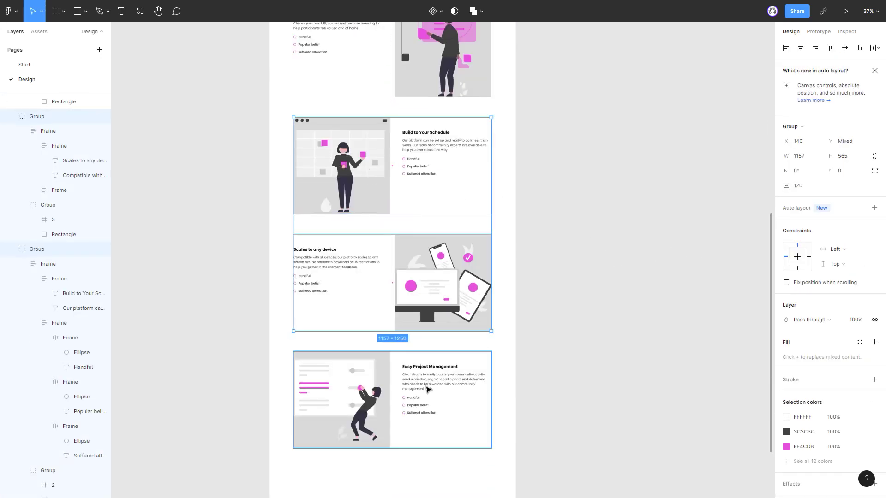
shift+click(425, 386)
scroll(425, 277, up, 2)
shift+click(439, 115)
click(813, 419)
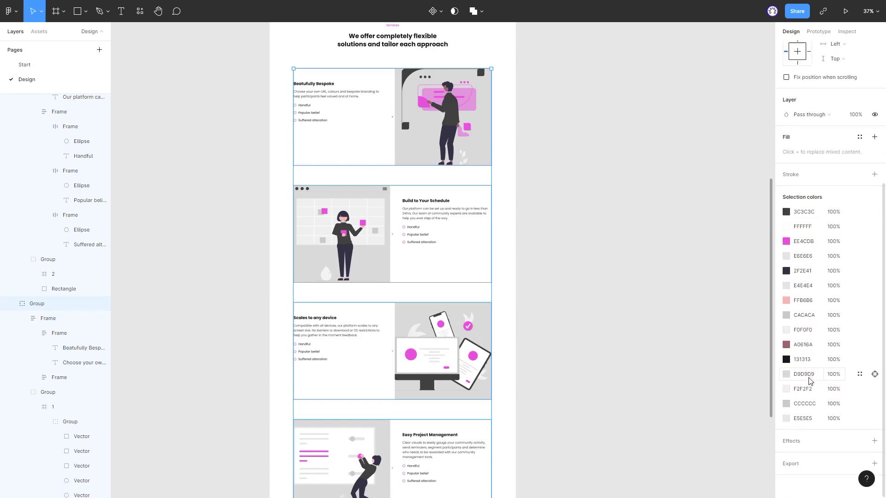
click(786, 374)
drag(694, 311, 518, 139)
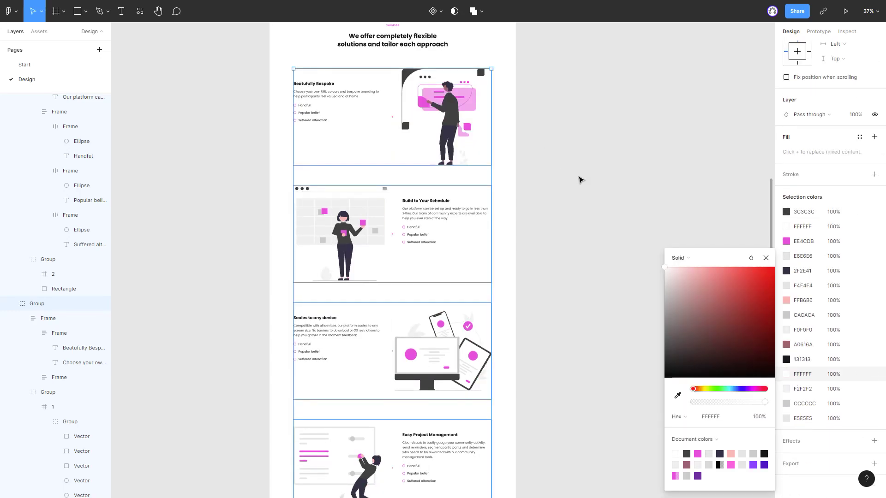
click(580, 180)
scroll(411, 166, up, 3)
scroll(415, 151, up, 2)
Wrap the Services heading and four service rows in a vertical auto-layout frame spaced 120.
scroll(645, 153, up, 2)
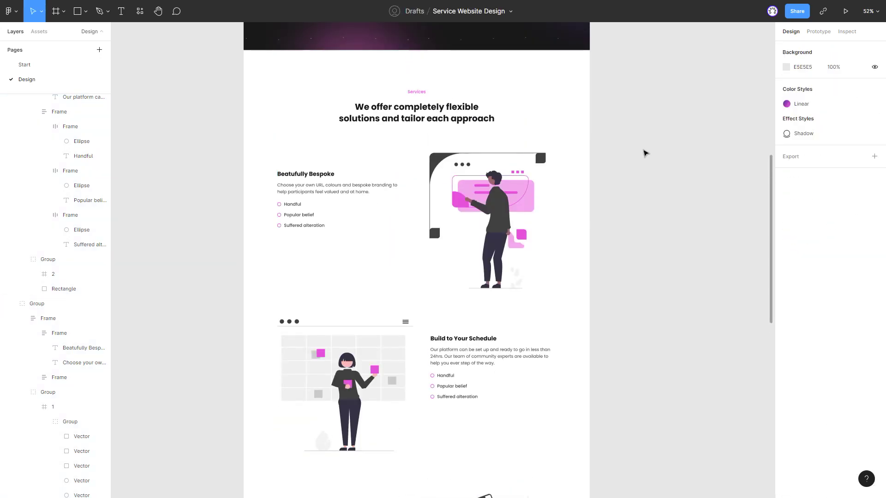
scroll(473, 92, down, 3)
scroll(467, 92, down, 3)
click(462, 152)
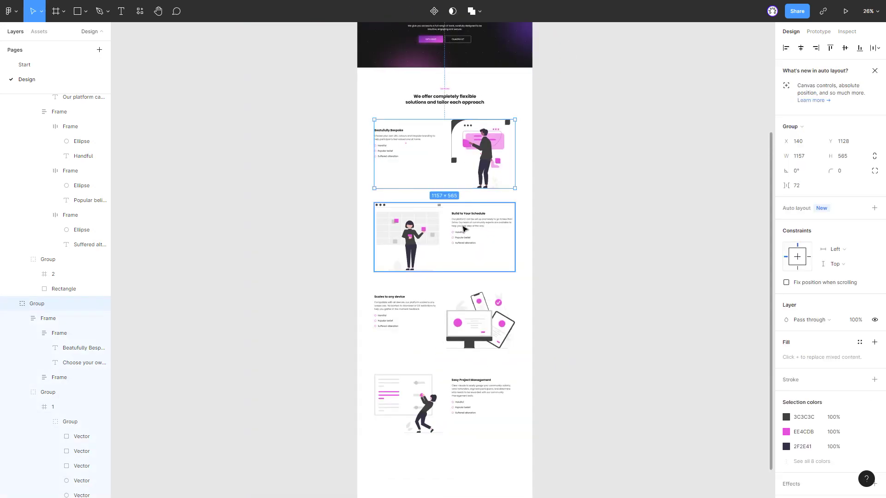
shift+click(466, 227)
shift+click(469, 317)
shift+click(477, 389)
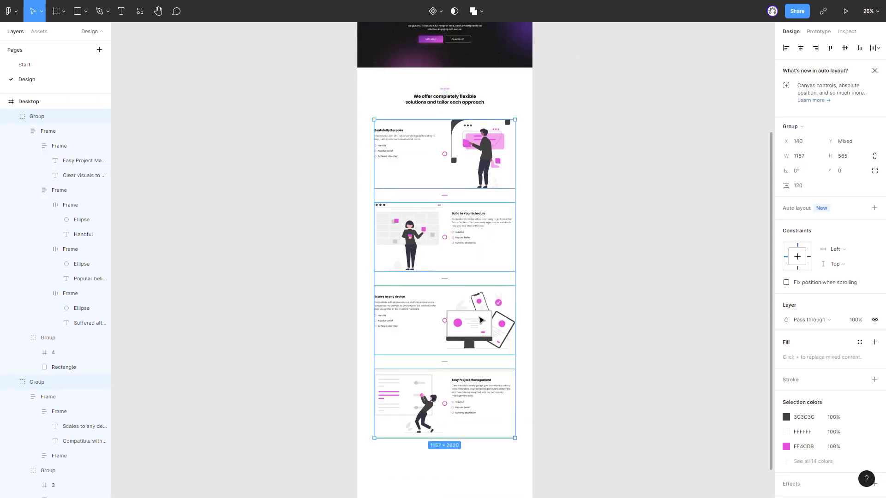
shift+click(456, 100)
right_click(477, 156)
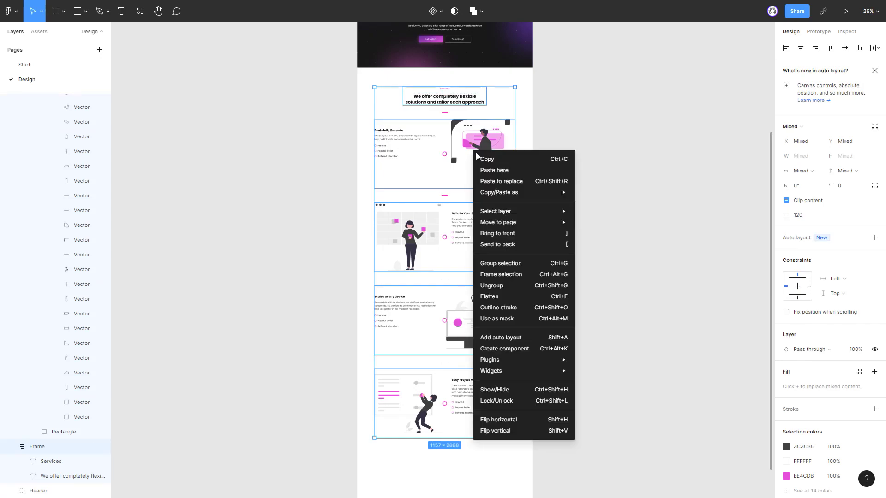
click(512, 341)
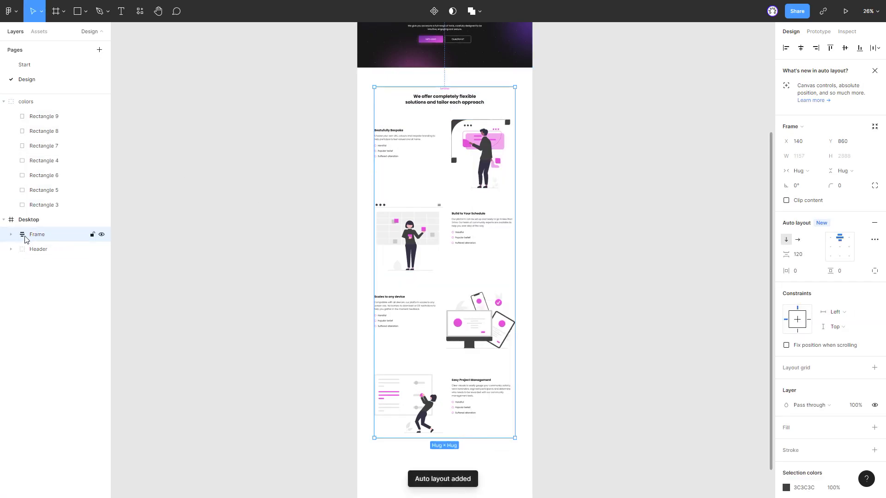
click(625, 229)
click(406, 180)
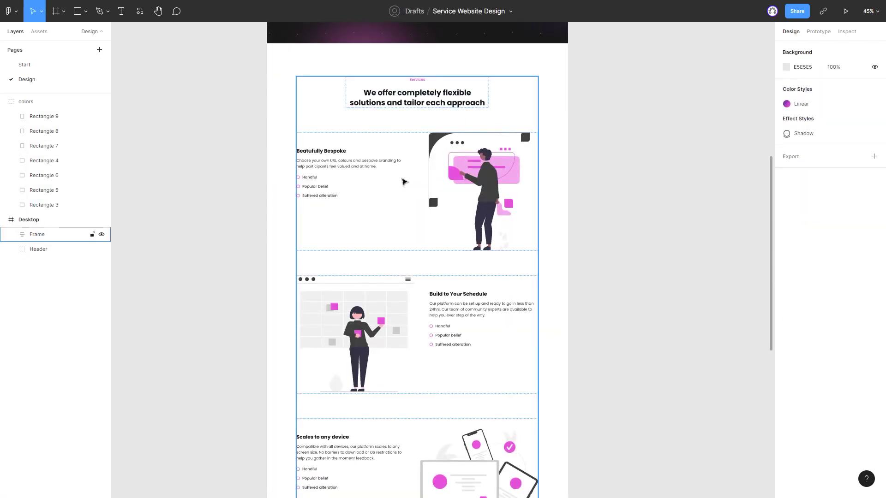
key(shift+a)
key(shift+2)
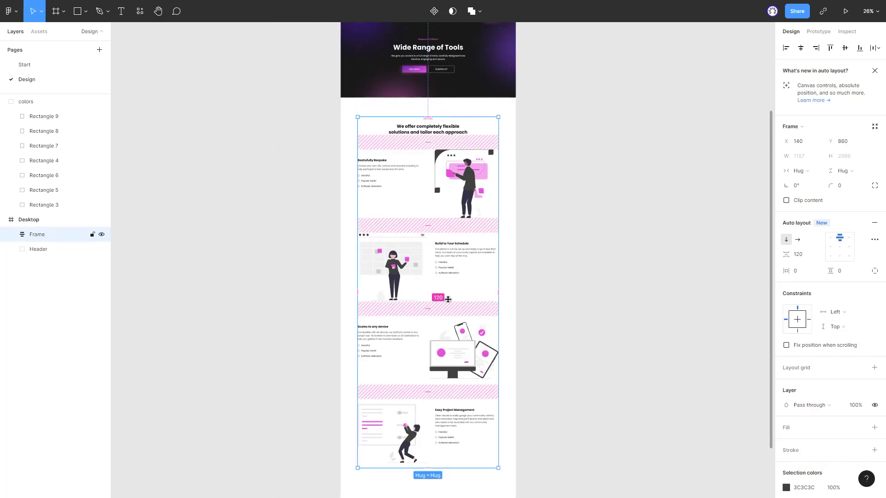
Drag the Desktop frame's bottom edge down to lengthen the page.
click(556, 174)
scroll(556, 180, down, 3)
ctrl+scroll(556, 180, down, 3)
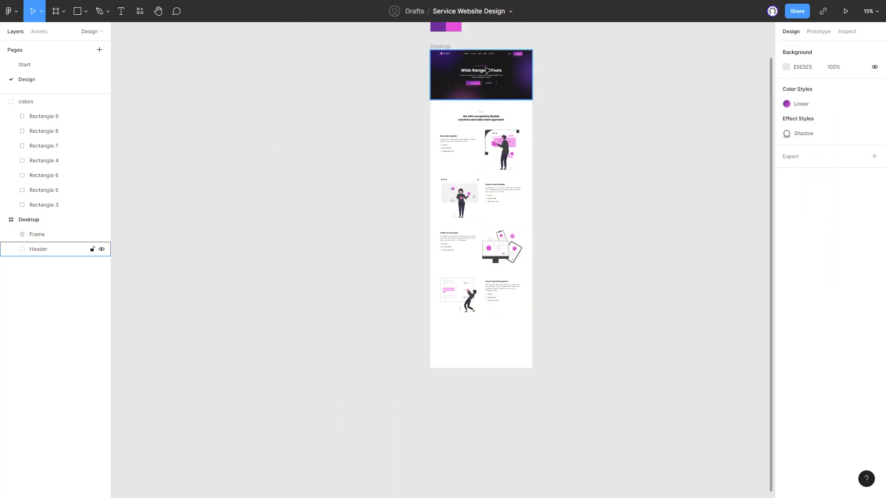
click(447, 46)
drag(494, 368, 509, 431)
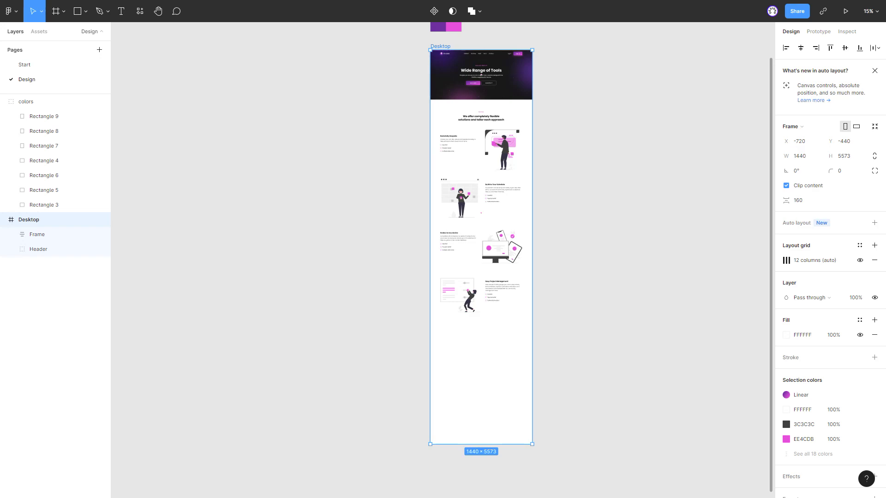
ctrl+scroll(500, 319, up, 3)
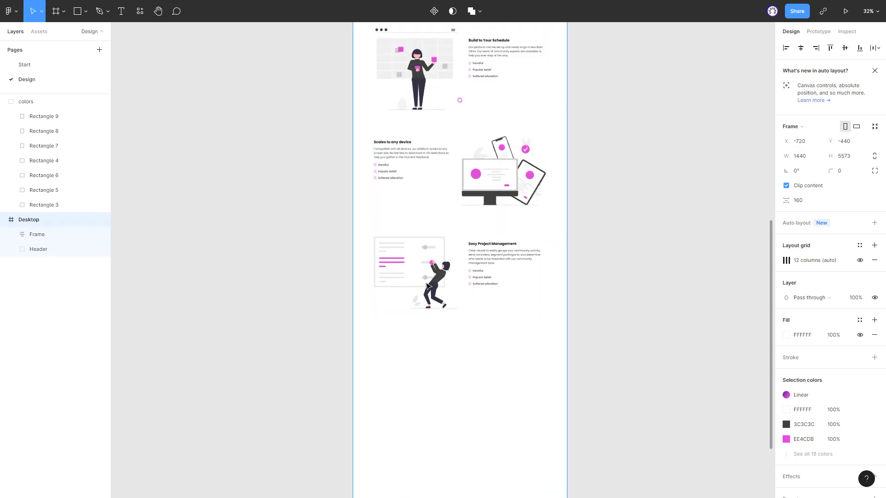
click(500, 318)
ctrl+scroll(448, 326, up, 2)
ctrl+scroll(497, 288, up, 1)
ctrl+scroll(419, 371, down, 3)
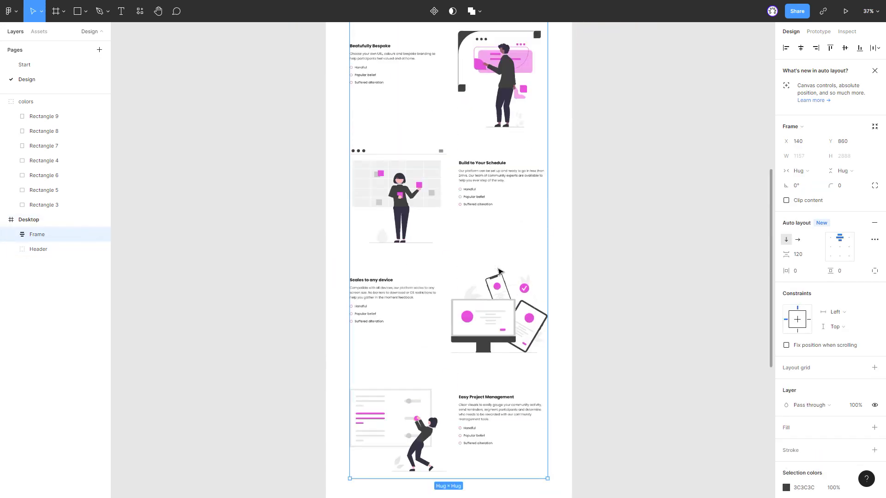
scroll(455, 157, up, 5)
Pick out the Let's start button from the hero's button pair.
ctrl+scroll(455, 158, up, 3)
click(455, 157)
click(461, 186)
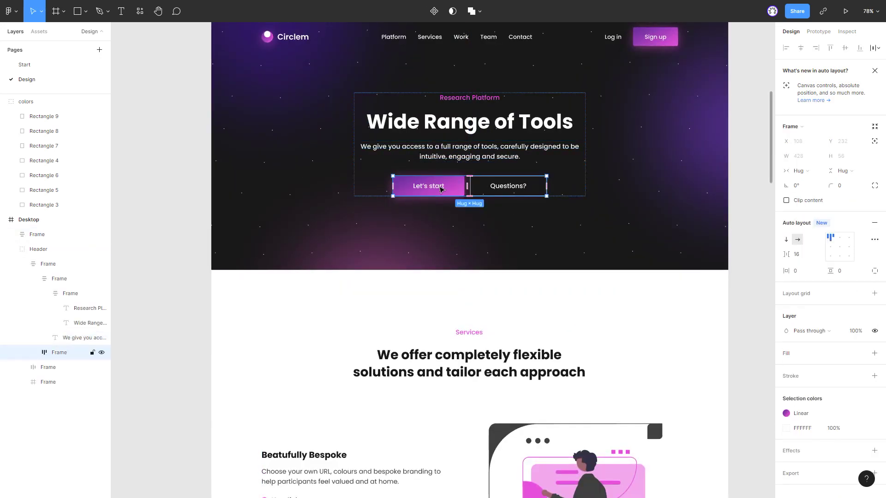
ctrl+scroll(460, 186, up, 5)
click(34, 352)
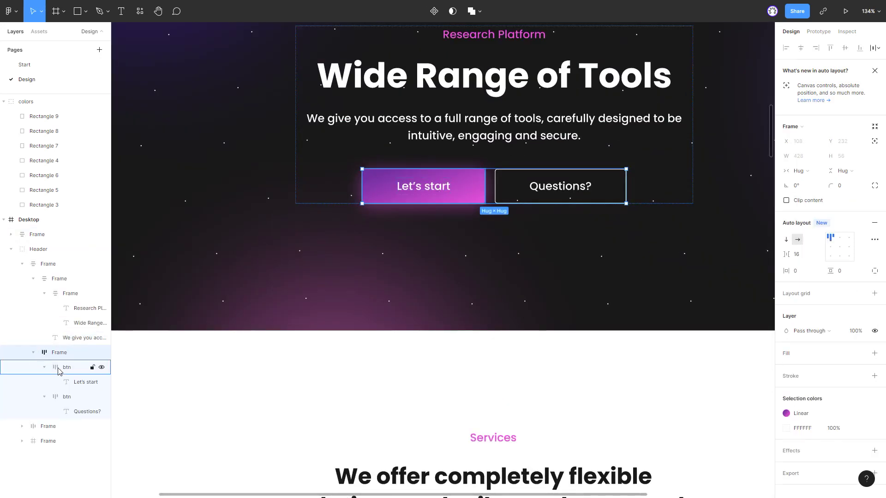
click(65, 369)
click(33, 353)
scroll(470, 145, down, 5)
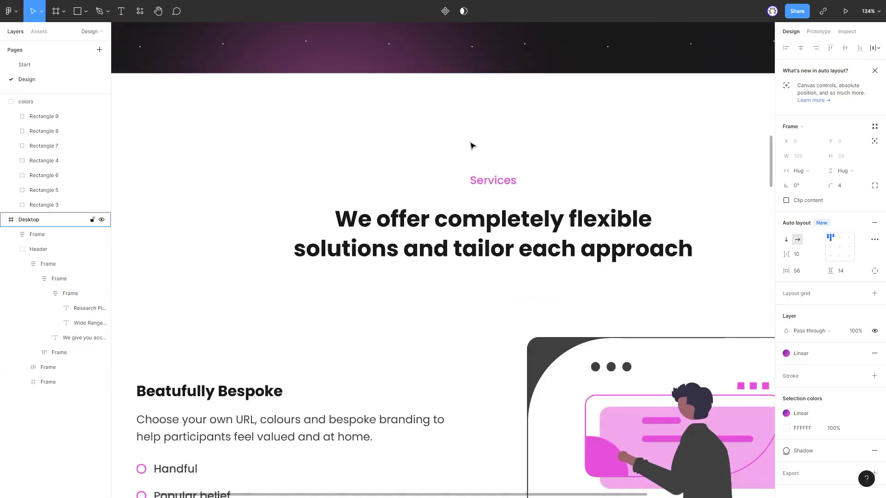
ctrl+scroll(471, 144, down, 8)
scroll(483, 210, down, 5)
scroll(483, 210, down, 3)
Paste the Let's start button into the Services frame and move it to the bottom.
click(483, 210)
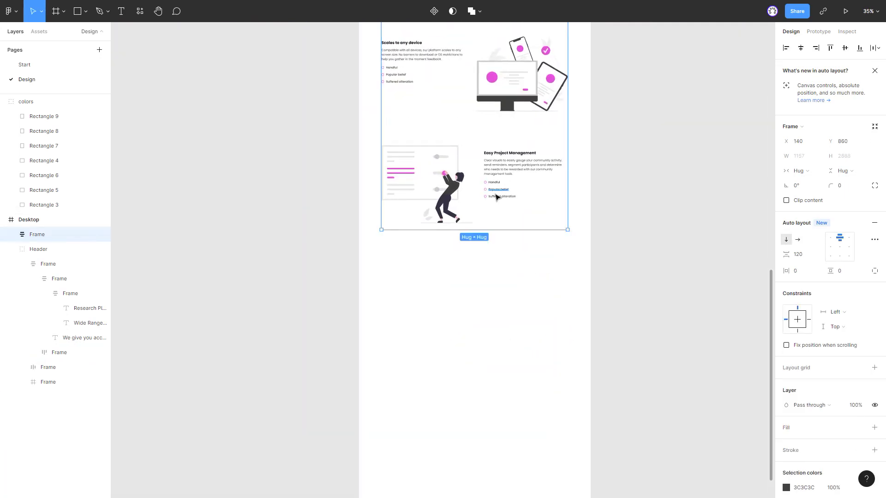
ctrl+scroll(485, 203, up, 3)
key(ctrl+v)
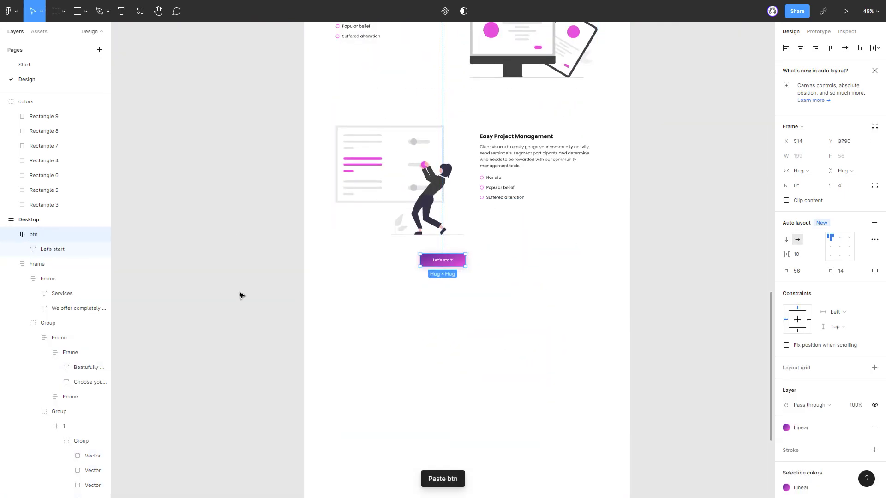
drag(44, 257, 45, 244)
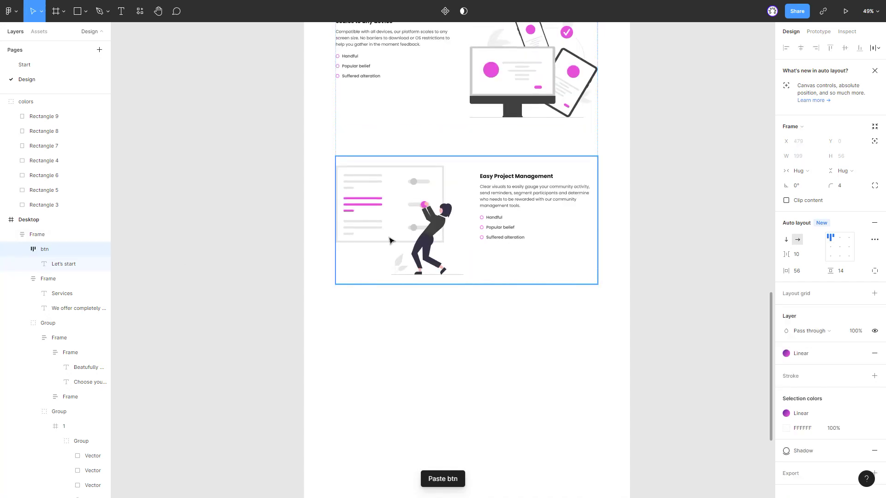
click(22, 278)
click(22, 308)
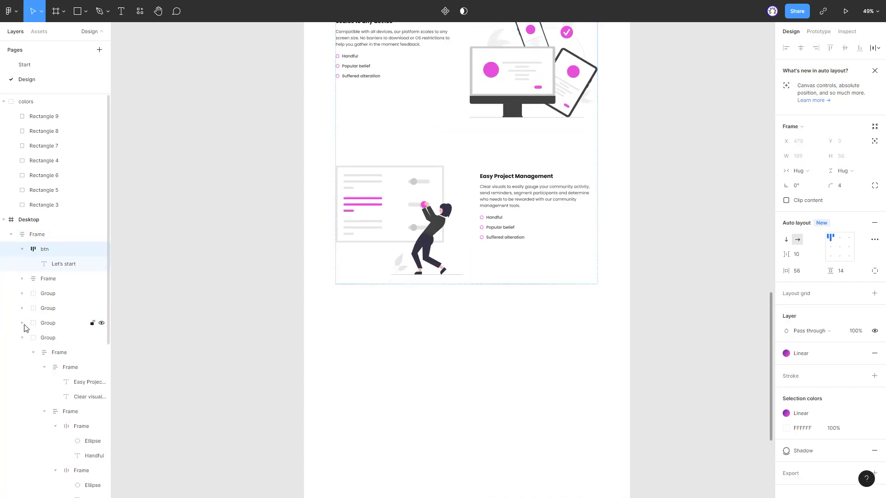
key(bracketleft)
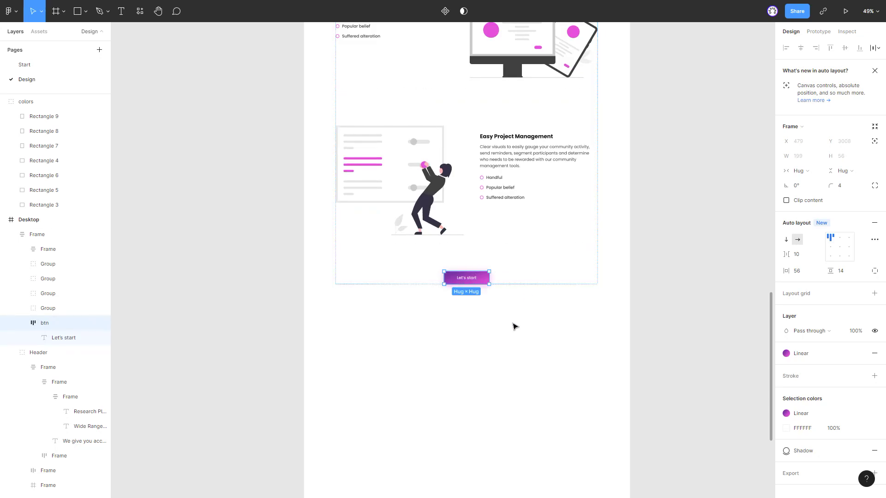
click(519, 323)
Review the Services section's layers: heading, four rows and the button.
ctrl+scroll(522, 300, up, 2)
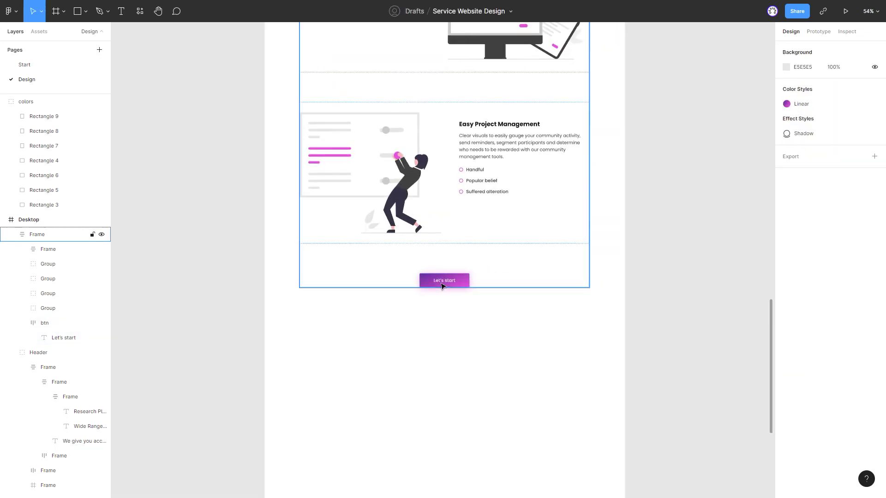
click(65, 250)
click(22, 323)
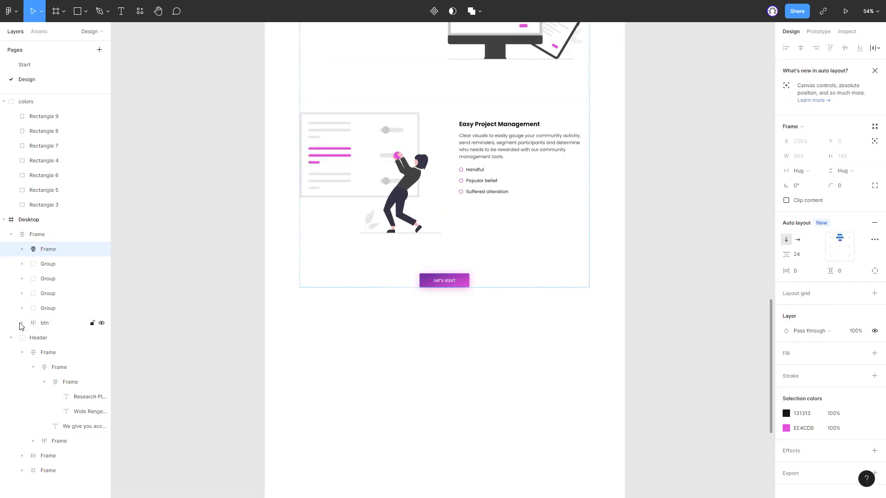
click(45, 324)
shift+click(58, 253)
right_click(58, 257)
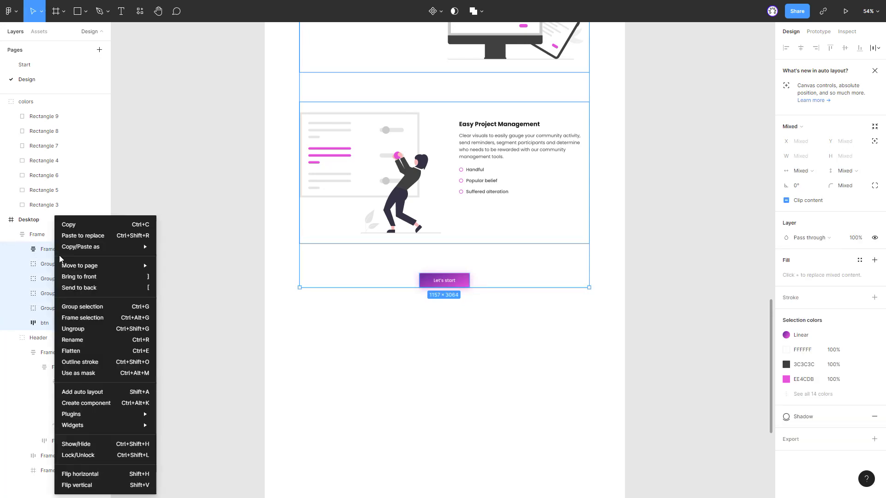
key(Escape)
click(48, 265)
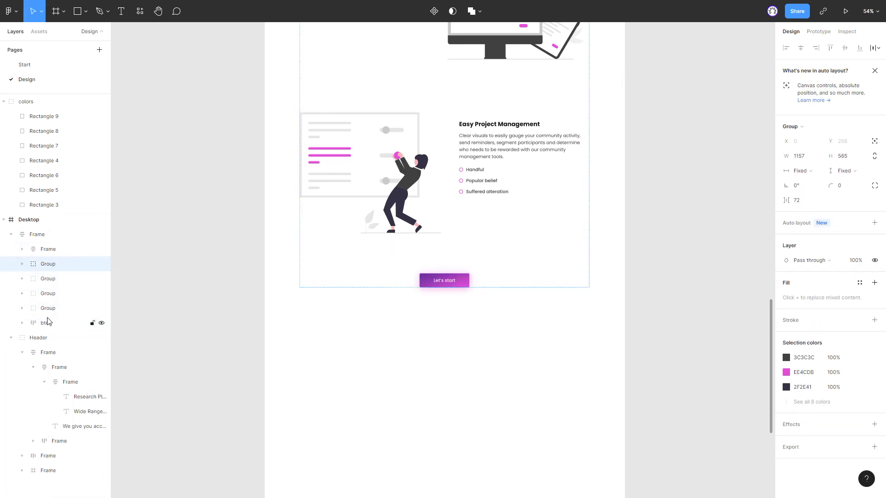
shift+click(47, 323)
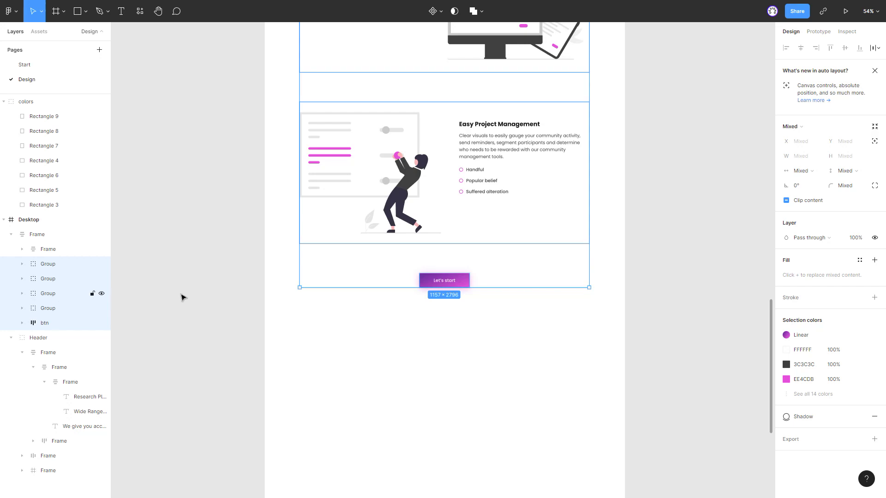
click(453, 322)
scroll(492, 318, down, 3)
scroll(438, 300, up, 1)
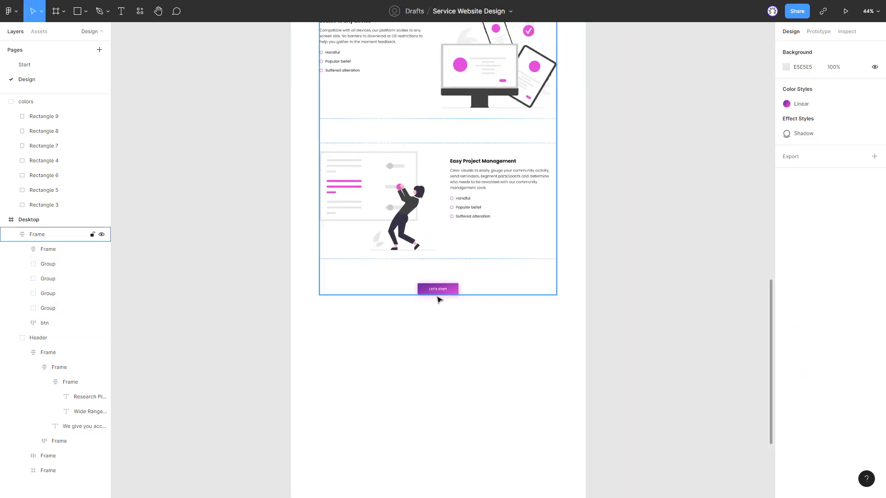
scroll(439, 300, down, 5)
click(14, 234)
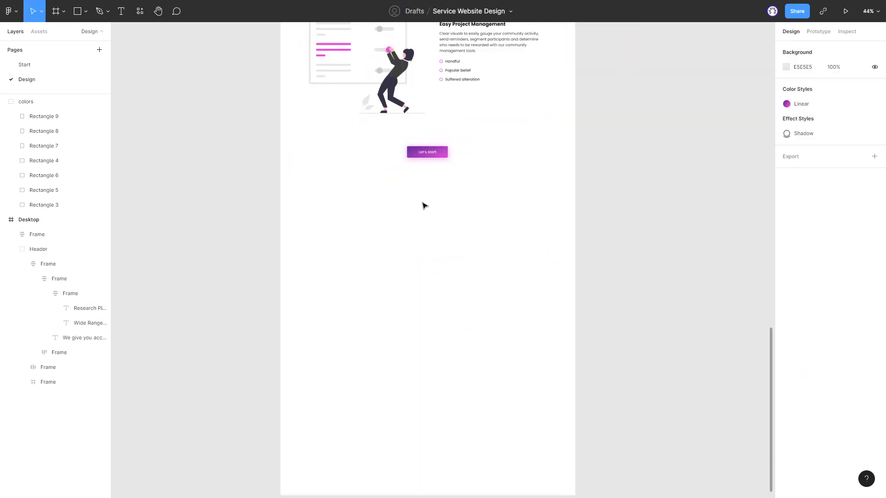
Draw a full-width banner rectangle on the layout grid below the Let's start button.
scroll(421, 271, up, 1)
ctrl+scroll(407, 253, up, 1)
key(shift+g)
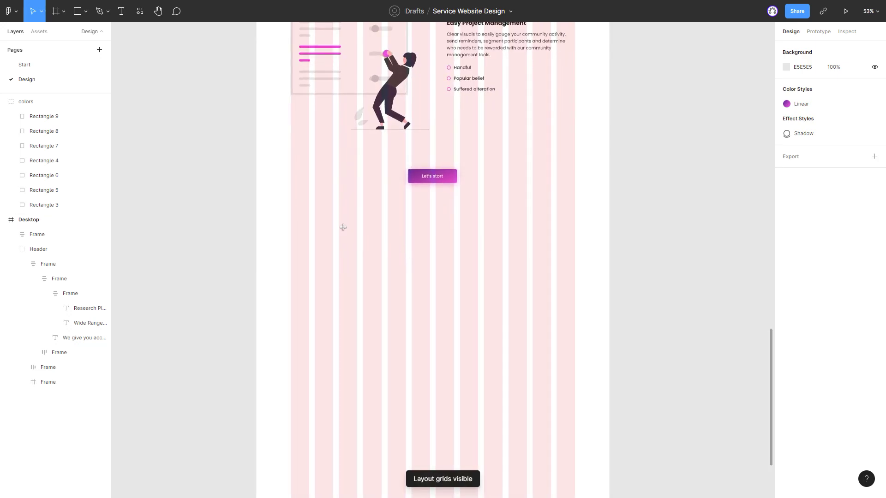
drag(291, 210, 575, 253)
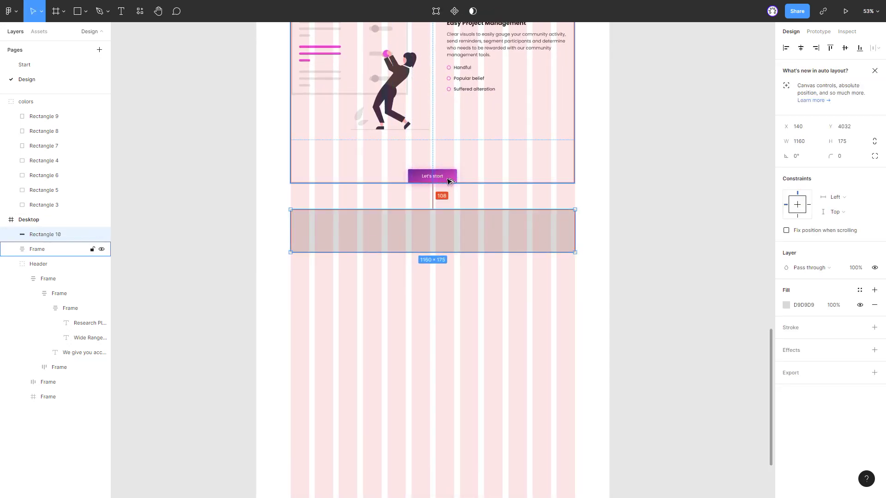
key(shift+Down)
key(shift+Down)
key(shift+Down)
key(shift+Down)
key(shift+Down)
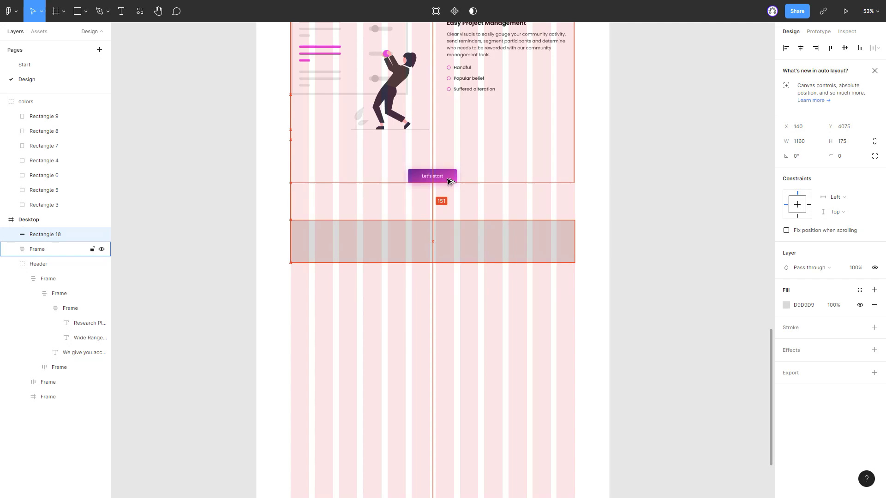
key(Down)
key(Down)
Make the banner 1160×300 with a dark 131313 fill and hide the grid.
ctrl+scroll(573, 251, up, 2)
ctrl+scroll(465, 269, down, 2)
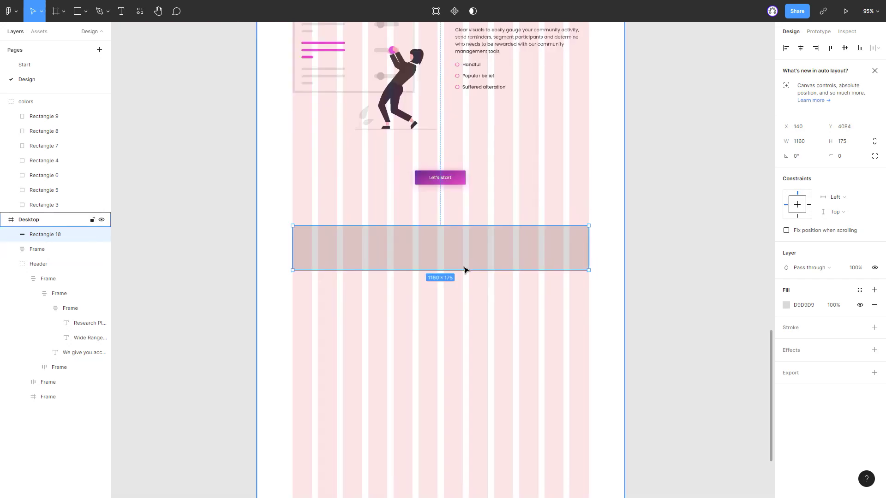
ctrl+scroll(291, 254, up, 5)
ctrl+scroll(290, 250, up, 2)
ctrl+scroll(253, 270, down, 3)
ctrl+scroll(241, 271, down, 1)
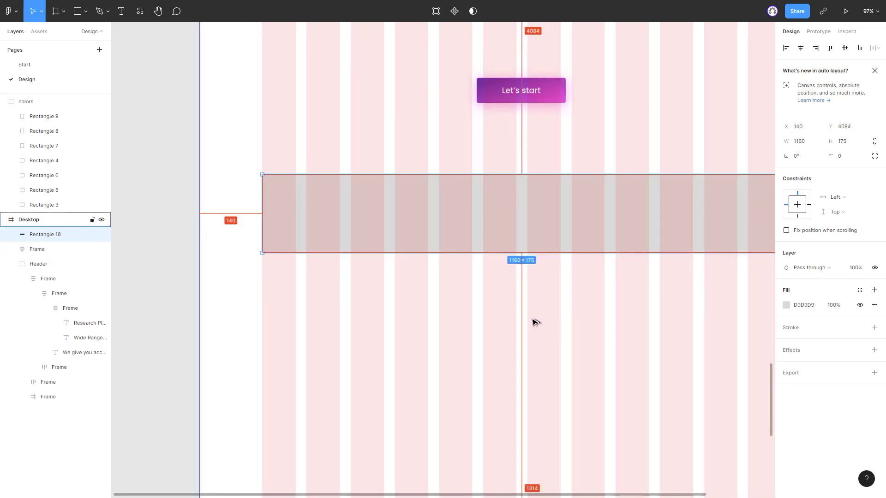
ctrl+scroll(260, 306, down, 1)
ctrl+scroll(260, 306, down, 3)
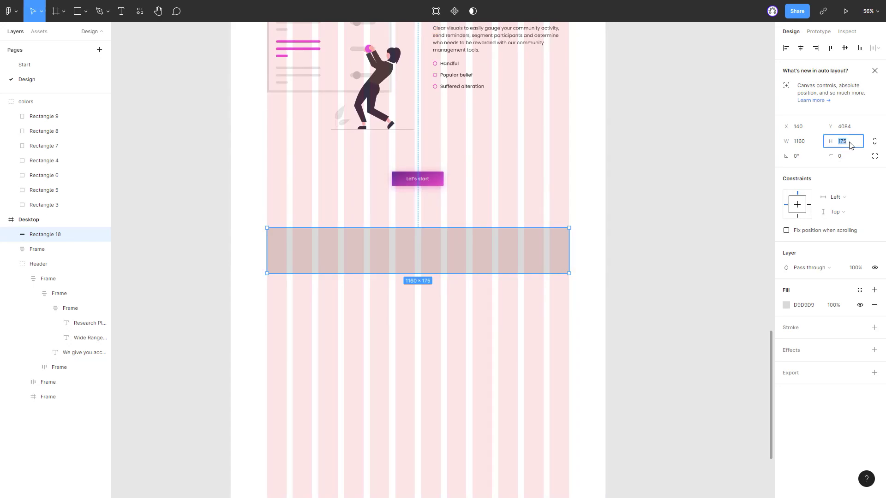
text(300)
key(Return)
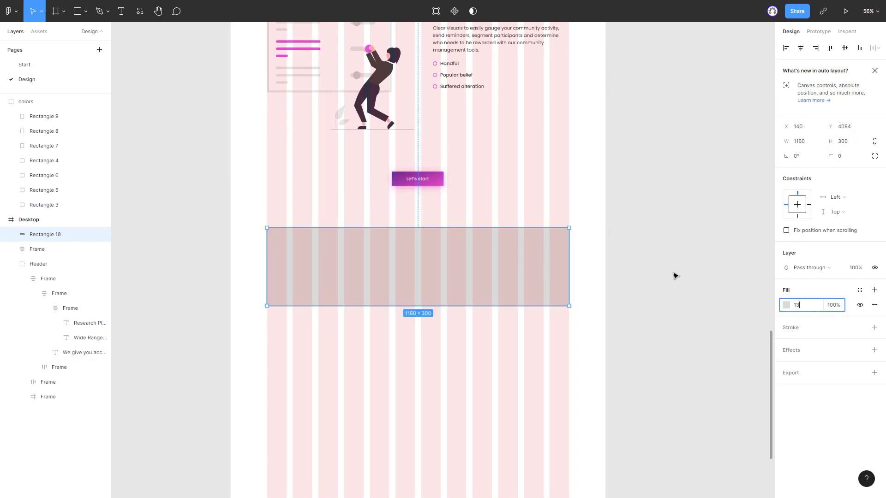
click(674, 276)
key(ctrl+shift+4)
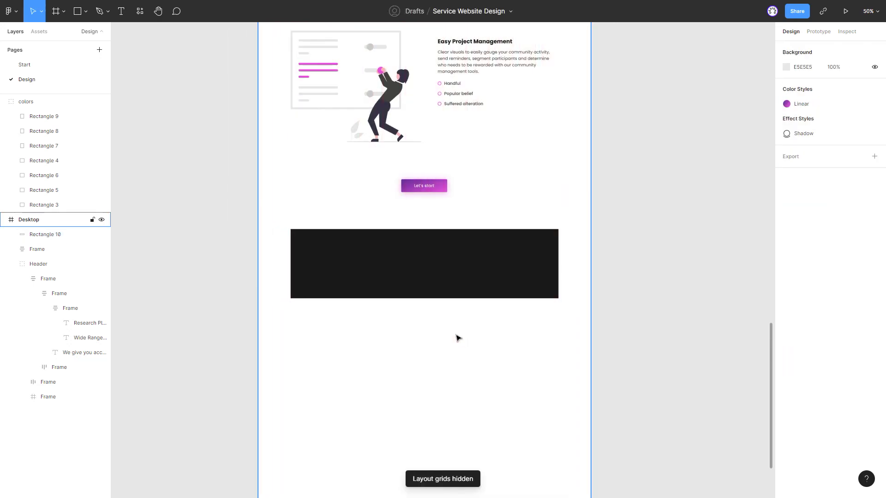
Paste the Easy Project Management heading onto the banner, make it white FFFFFF, and start retyping it as Subscribe.
click(463, 74)
key(ctrl+c)
click(362, 333)
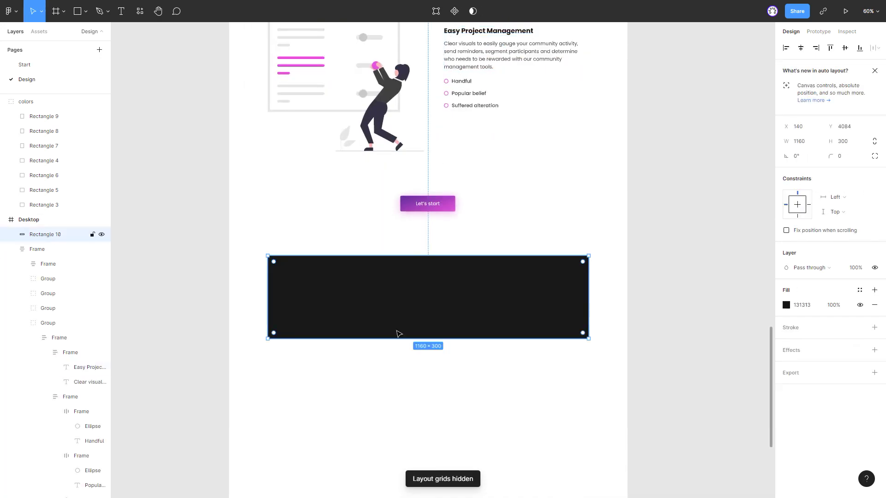
key(shift+2)
key(ctrl+v)
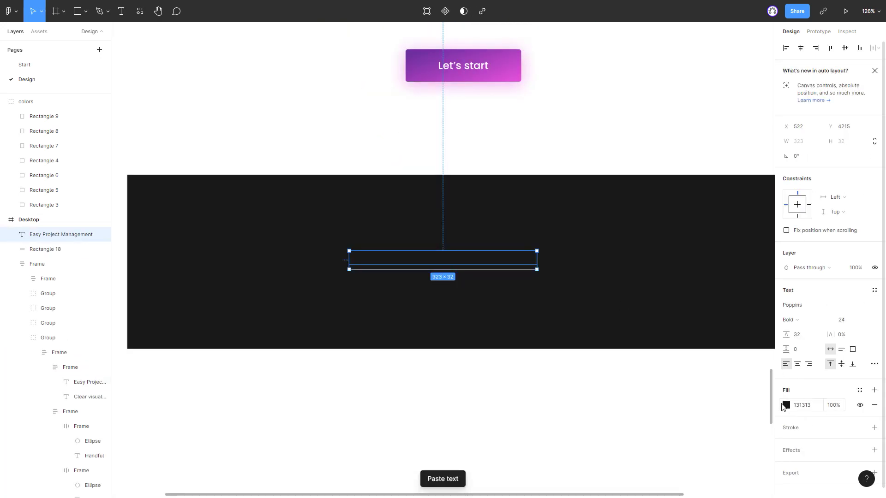
click(785, 405)
text(FFFFFF)
key(Return)
click(445, 267)
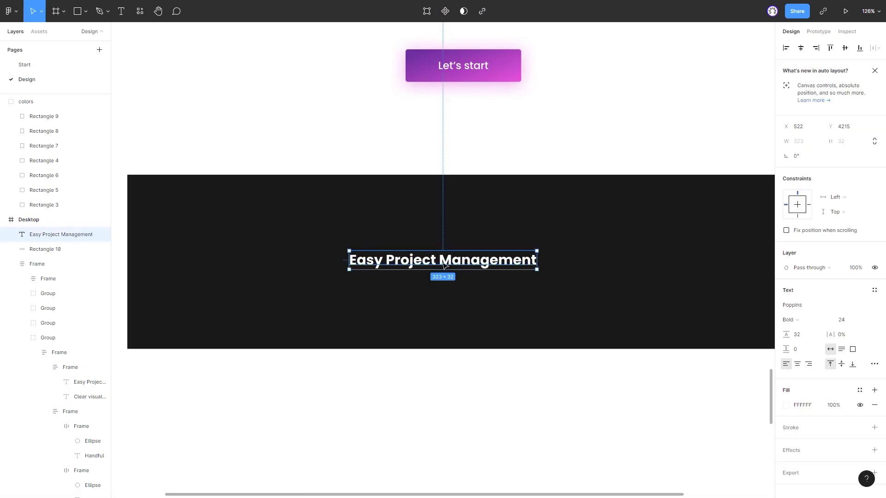
key(Return)
text(Subscribe Newsletters)
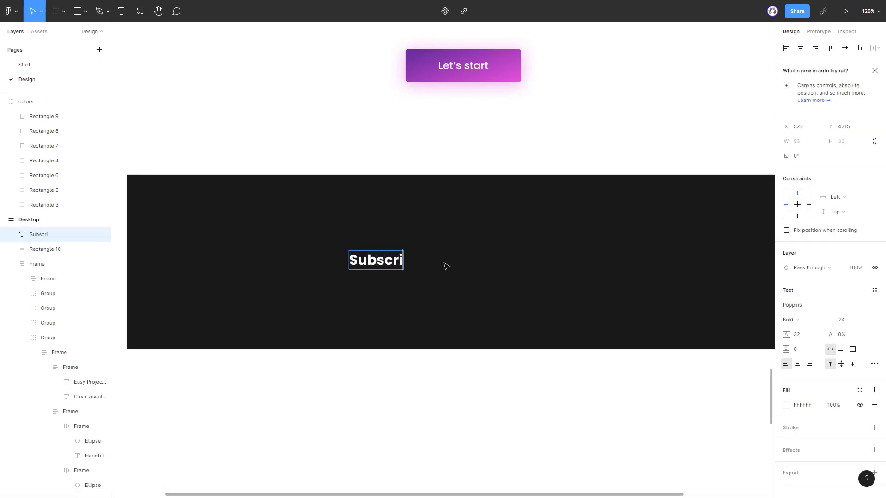
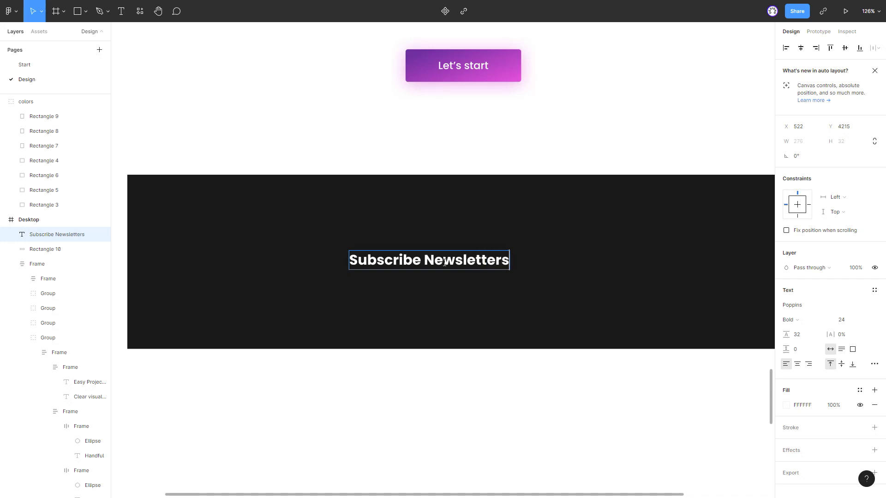
Raise the Subscribe Newsletters heading, rename the banner layer and round its corners to 4.
scroll(345, 263, down, 1)
drag(389, 260, 409, 236)
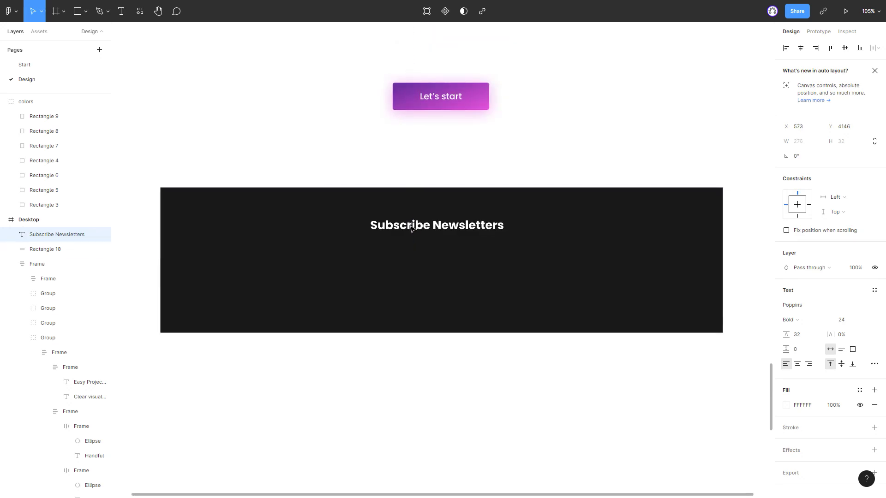
double_click(62, 249)
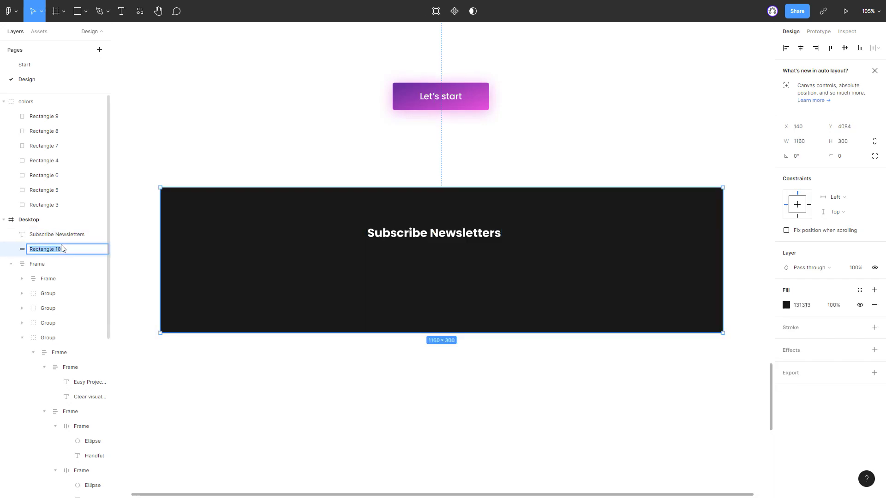
key(Return)
click(481, 406)
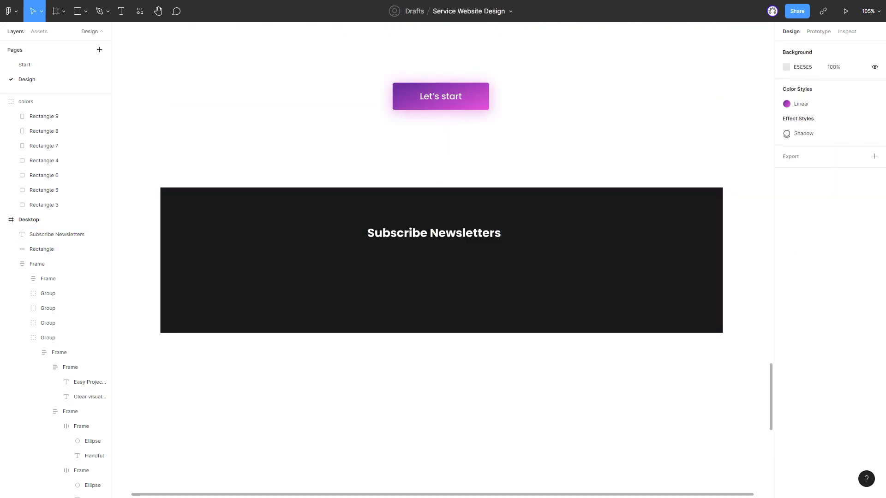
click(722, 301)
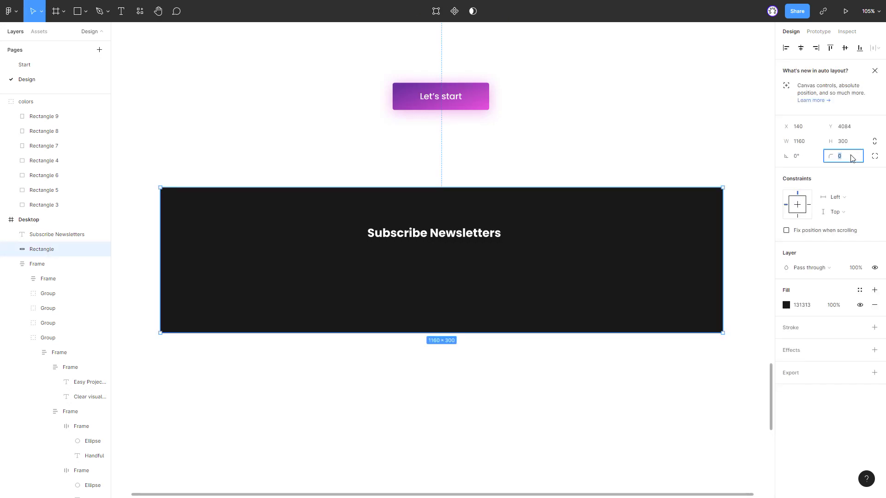
key(Return)
click(490, 359)
Draw a 72-high box under the heading inside the banner, with the layout grid shown.
key(ctrl+shift+4)
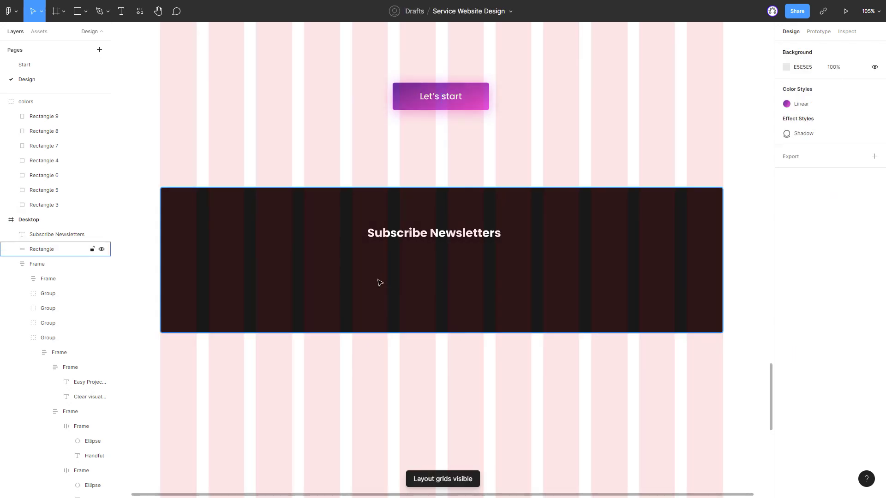
key(r)
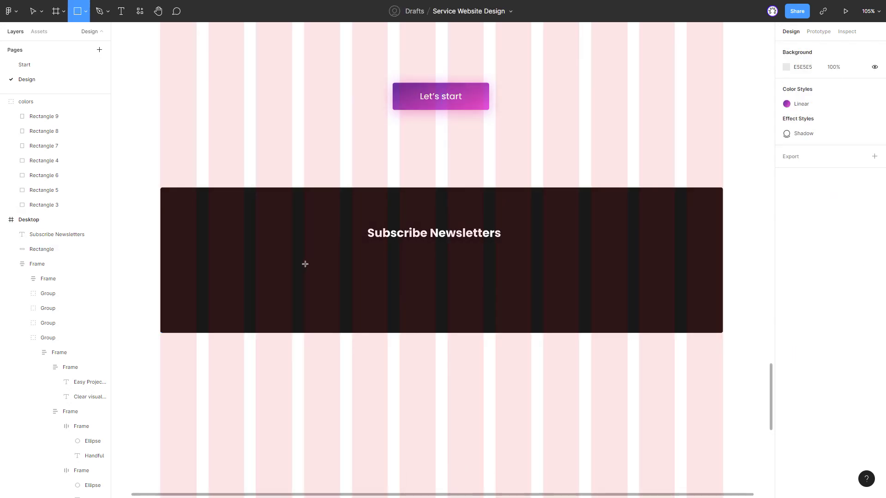
drag(304, 263, 579, 287)
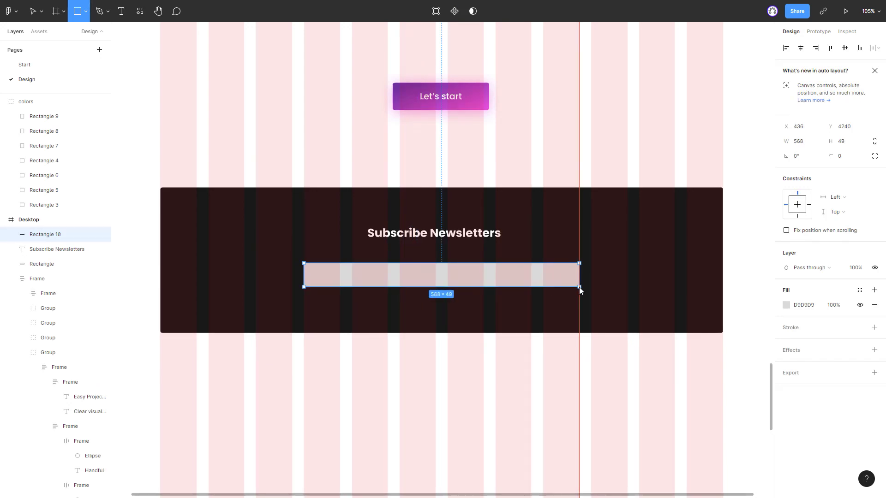
scroll(353, 277, down, 1)
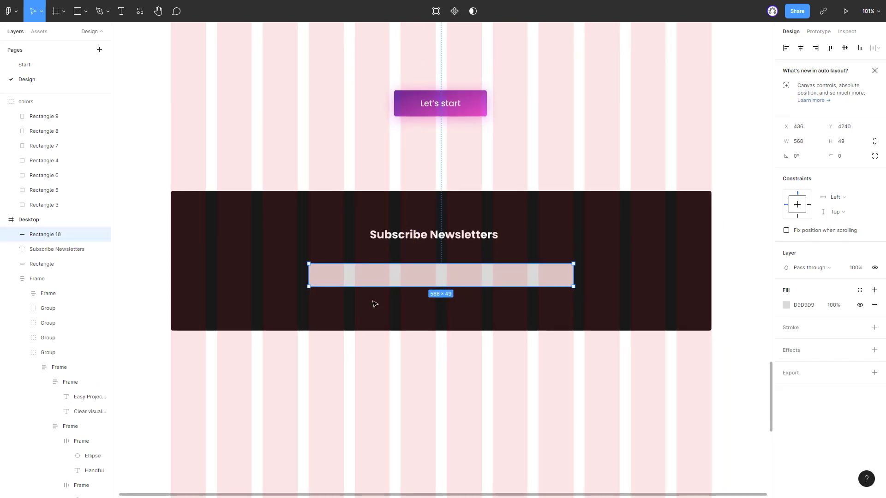
text(72)
key(Return)
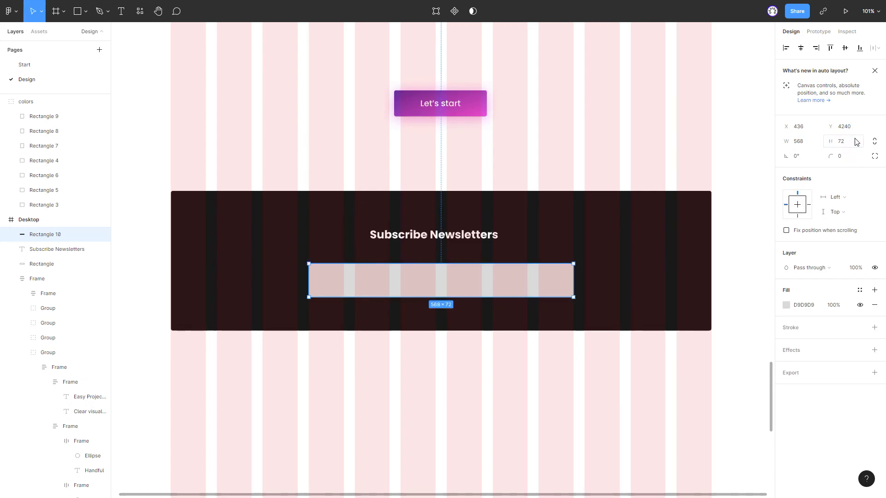
Centre the new box beneath the heading inside the banner.
drag(424, 276, 426, 269)
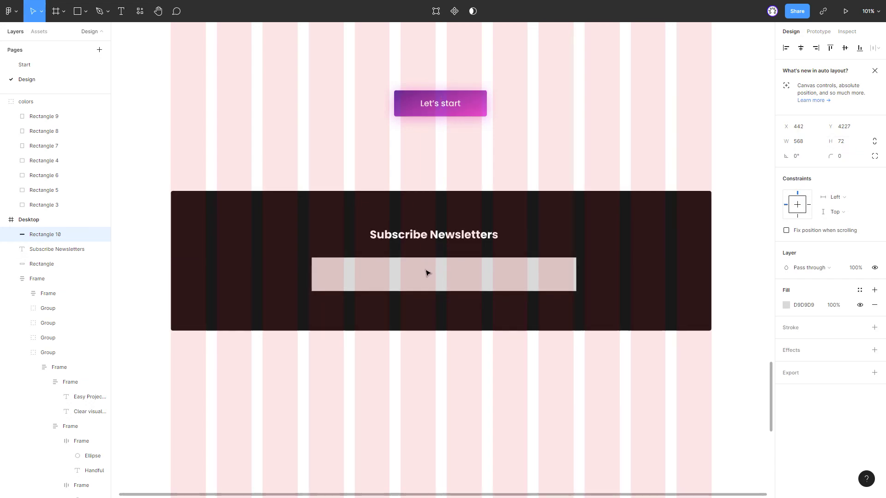
click(450, 245)
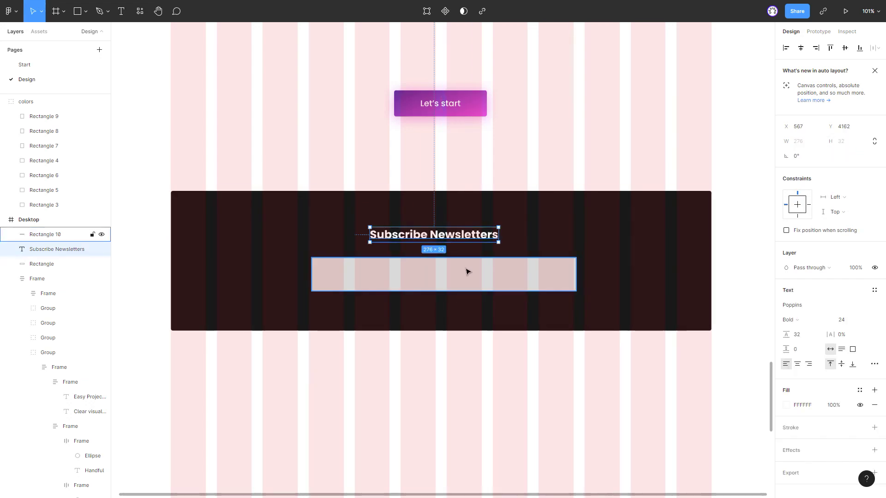
click(467, 271)
drag(486, 283, 483, 283)
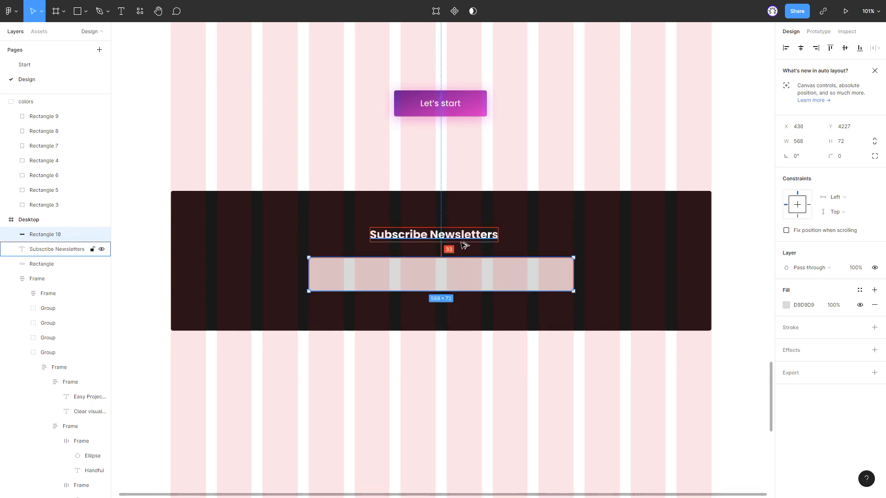
key(Up)
Give the box corner radius 4 and a white FFFFFF fill.
click(855, 157)
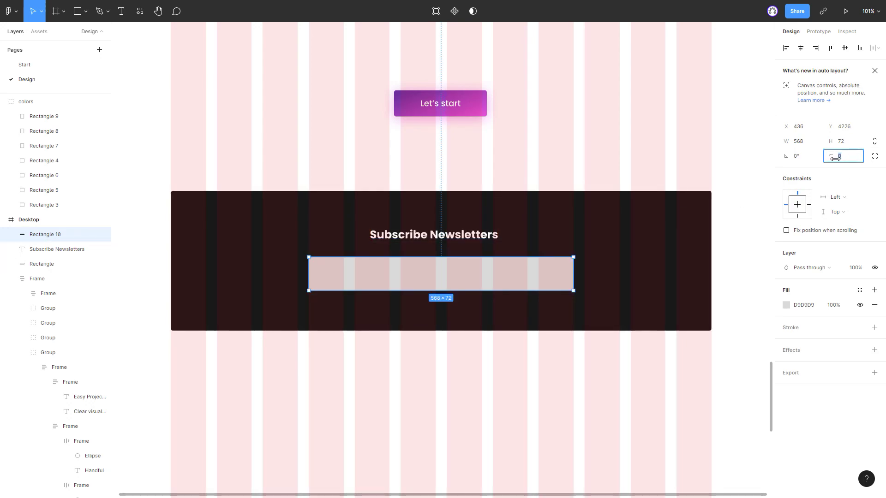
text(4)
key(Return)
click(786, 305)
drag(702, 306, 695, 272)
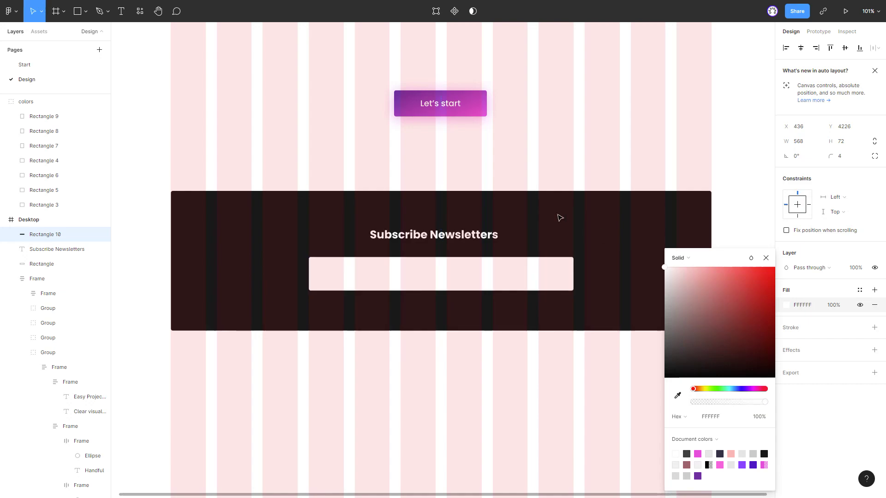
click(474, 356)
Check spacing between heading, input box and banner, and hide the layout grid.
drag(295, 303, 576, 209)
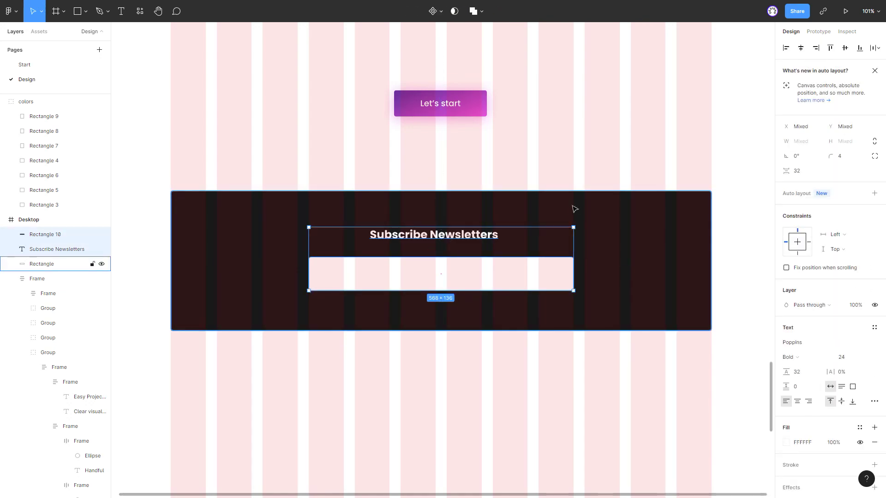
click(590, 364)
key(ctrl+shift+4)
click(455, 289)
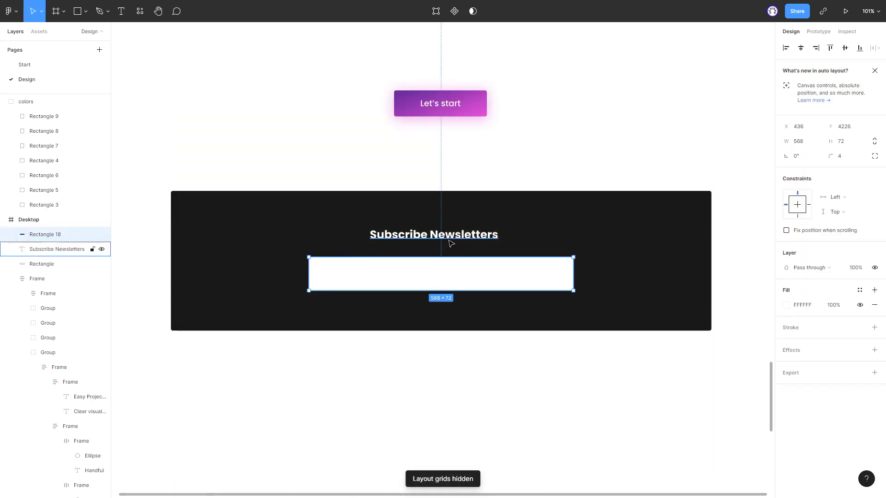
shift+click(450, 238)
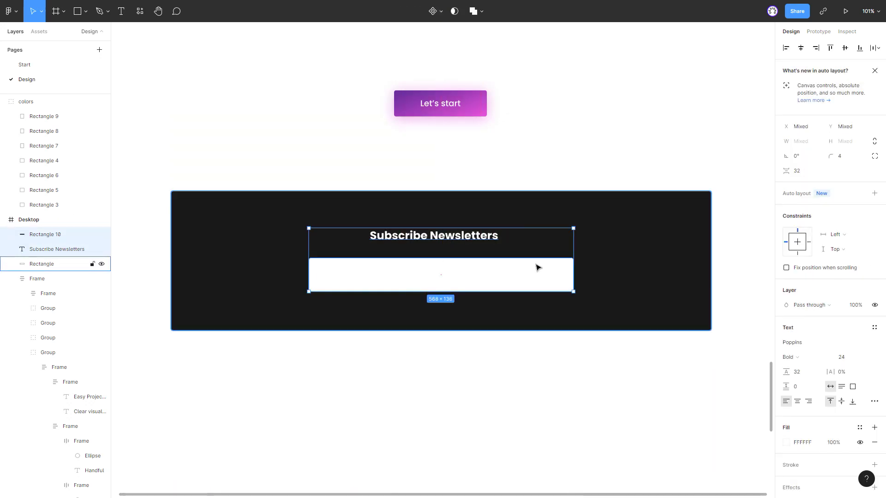
click(546, 408)
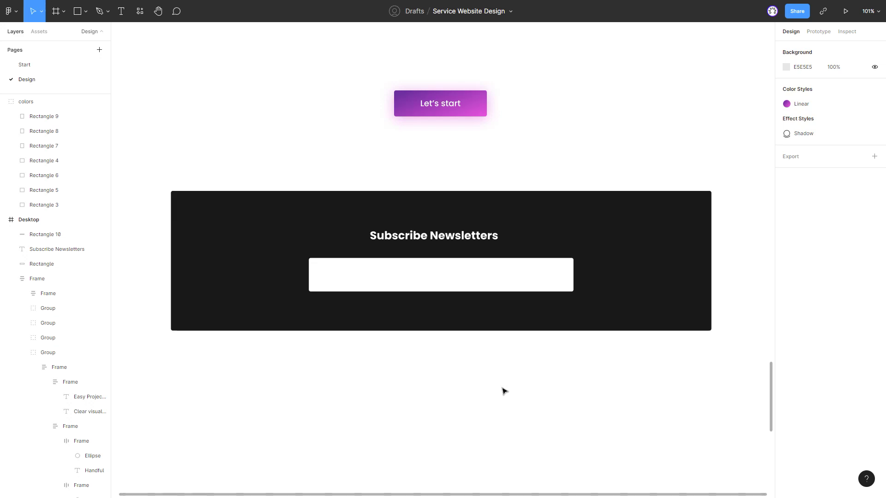
Paste a copy of the Let's start button onto the white input box.
click(445, 110)
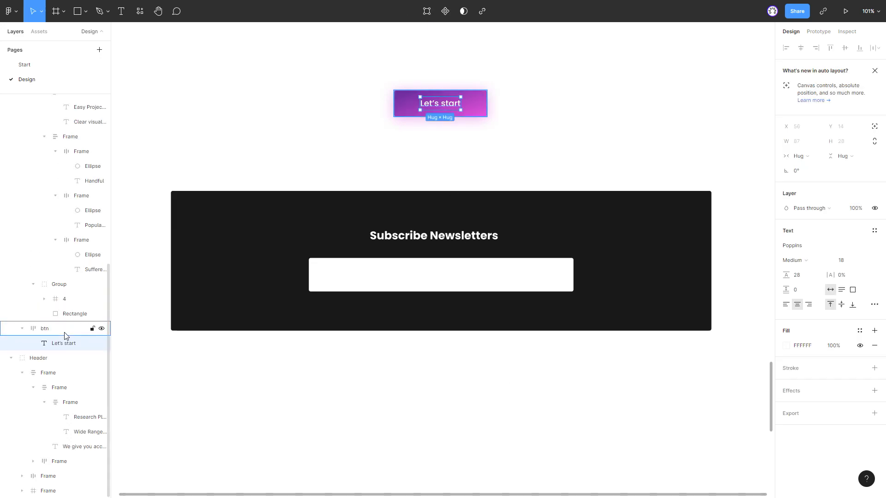
key(ctrl+c)
click(488, 290)
scroll(490, 289, up, 5)
key(ctrl+v)
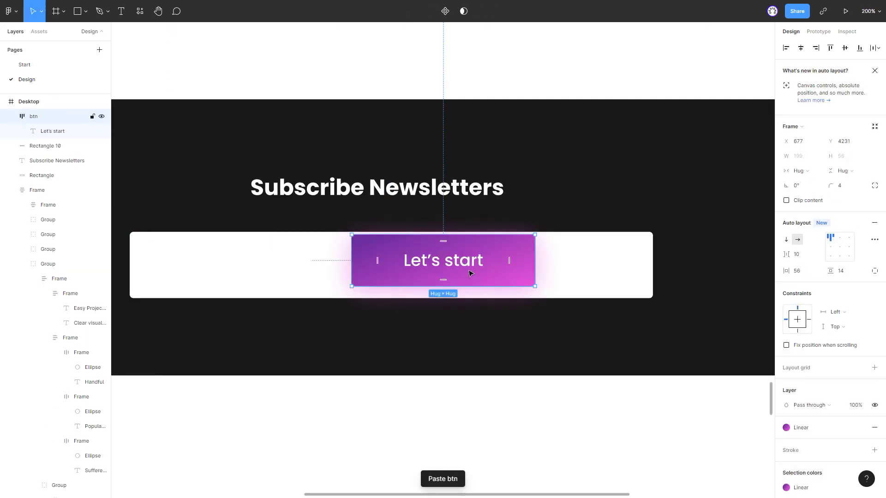
key(Right)
key(Right)
key(Right)
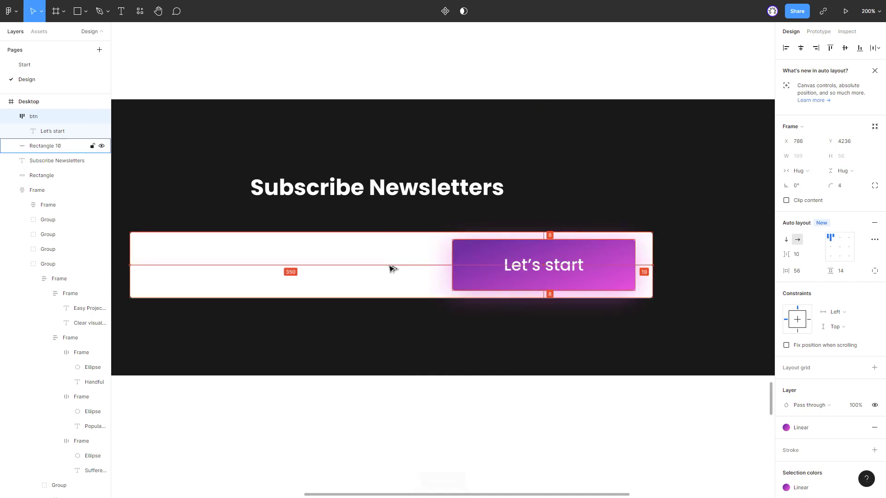
key(Right)
key(Right)
key(Right)
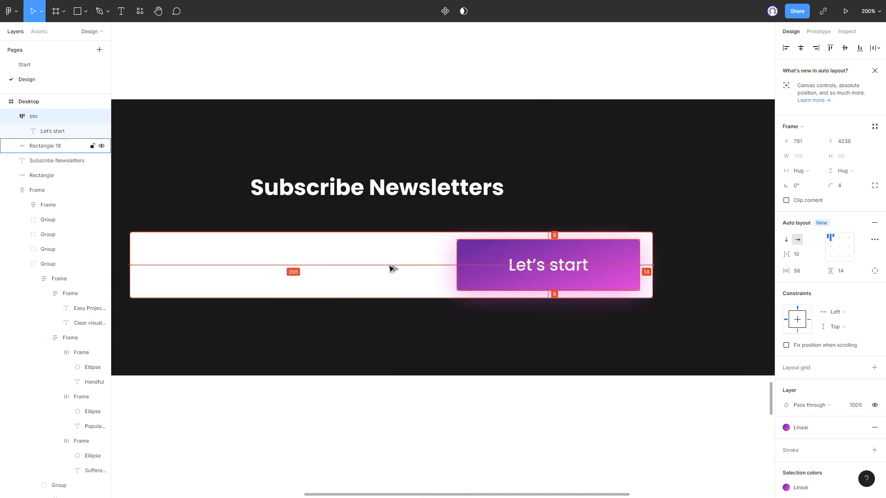
Relabel the button 'Subscribe now' and give it horizontal padding 48.
double_click(571, 265)
text(Subs)
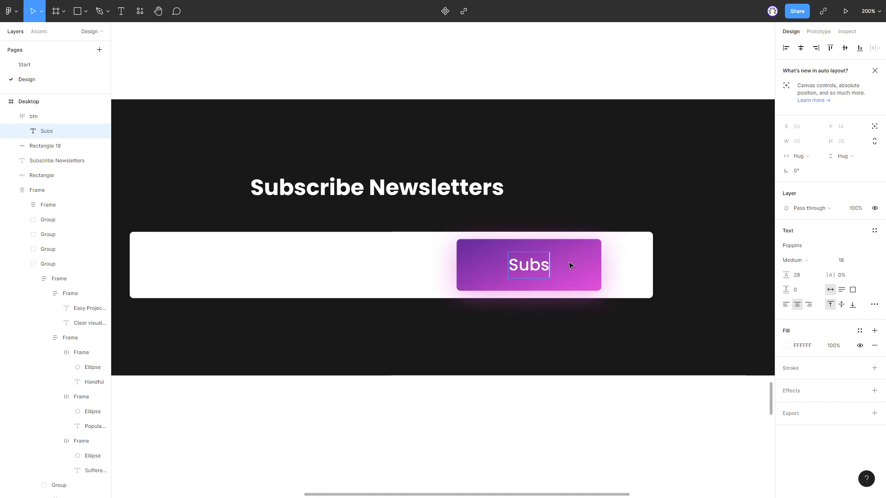
text(cribe now)
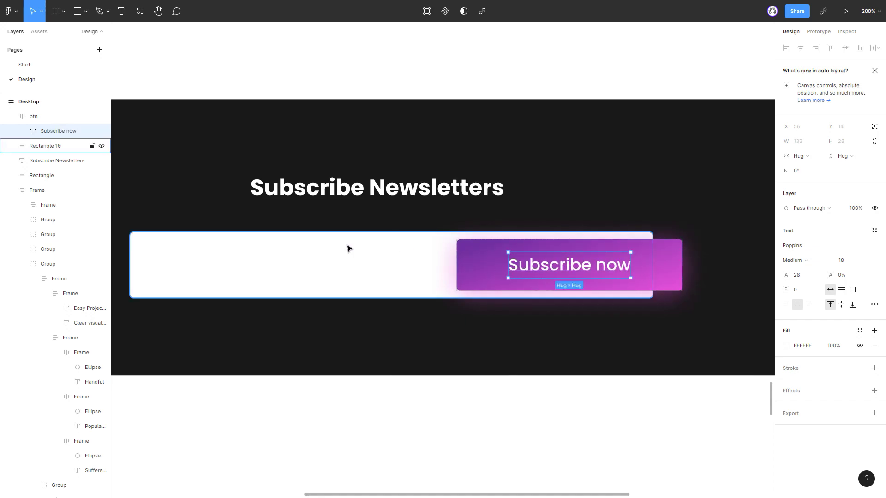
key(Escape)
drag(629, 278, 551, 275)
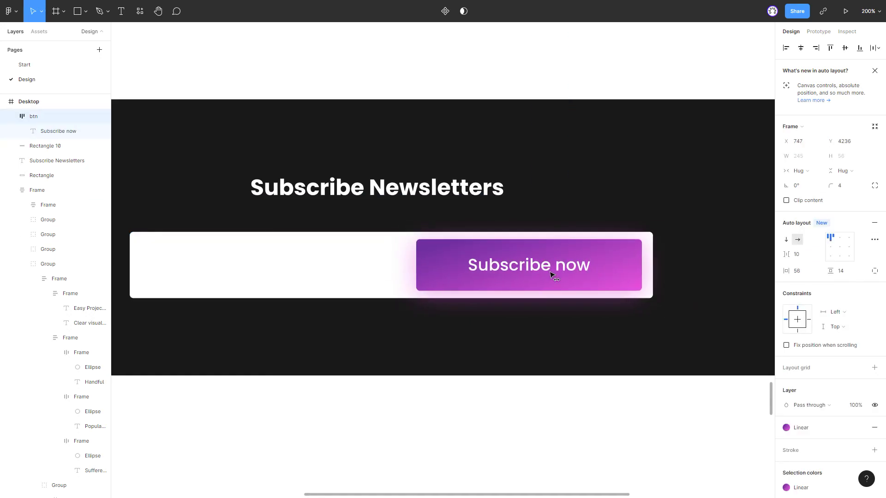
text(48)
key(Return)
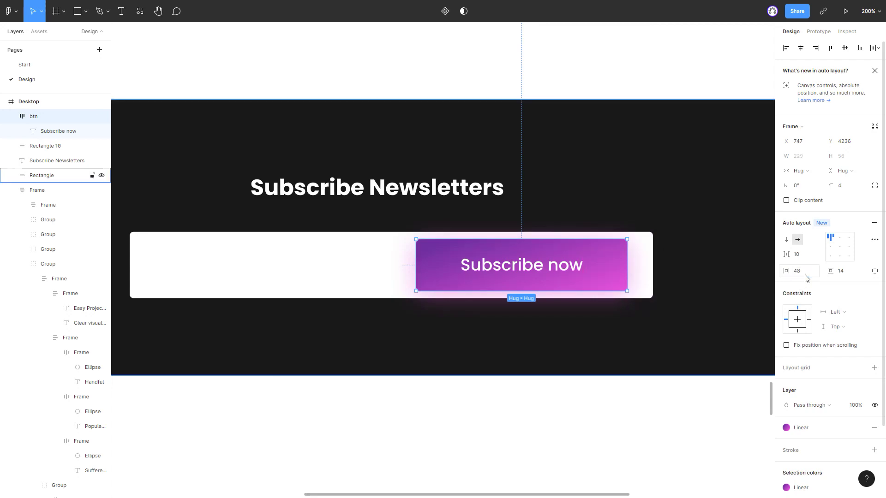
Place the Subscribe now button at the right end of the input box.
drag(515, 264, 534, 264)
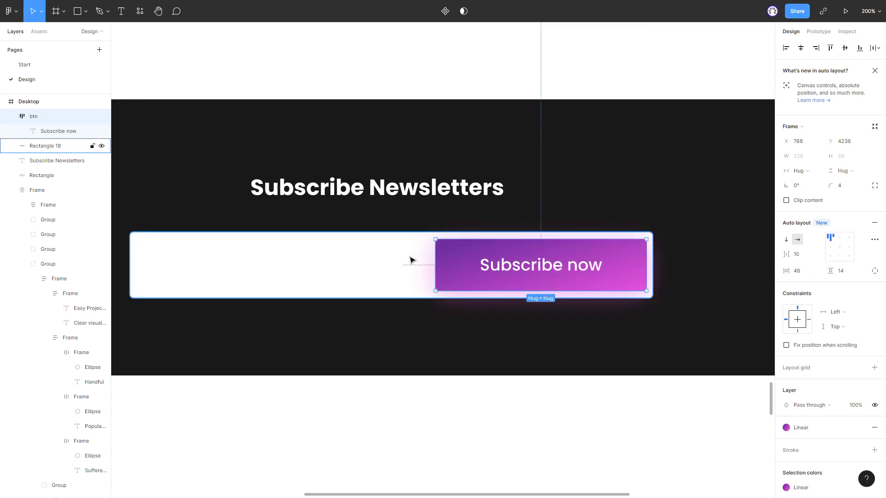
key(Left)
scroll(429, 258, down, 3)
click(485, 340)
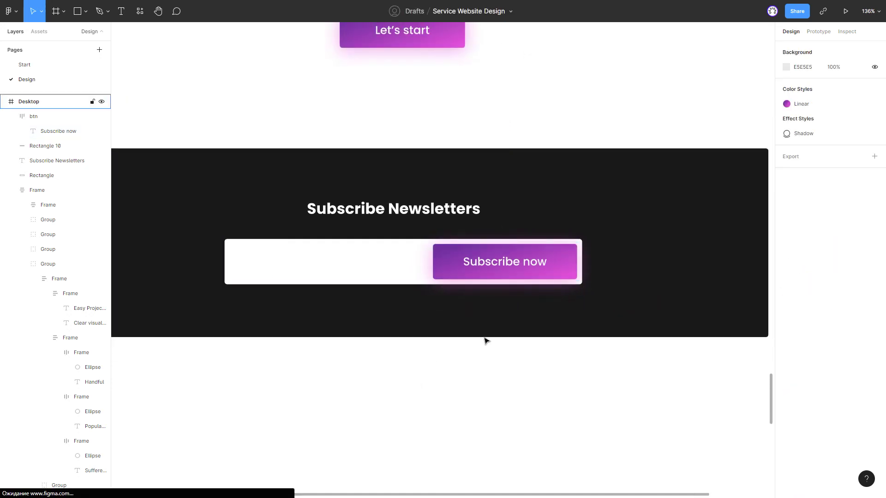
scroll(383, 332, down, 2)
scroll(305, 310, up, 1)
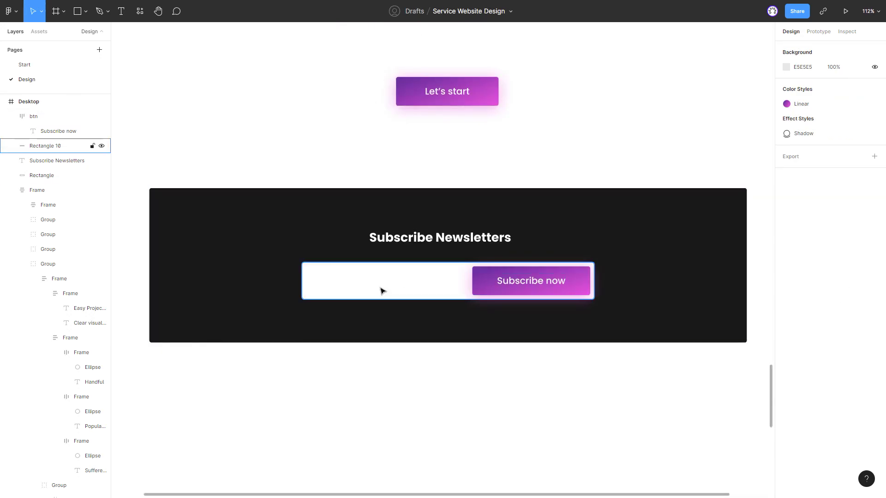
scroll(488, 223, down, 2)
scroll(522, 227, up, 3)
scroll(508, 198, up, 3)
Paste a copy of the feature paragraph and change its text to 'Enter your email'.
click(525, 196)
scroll(525, 196, down, 4)
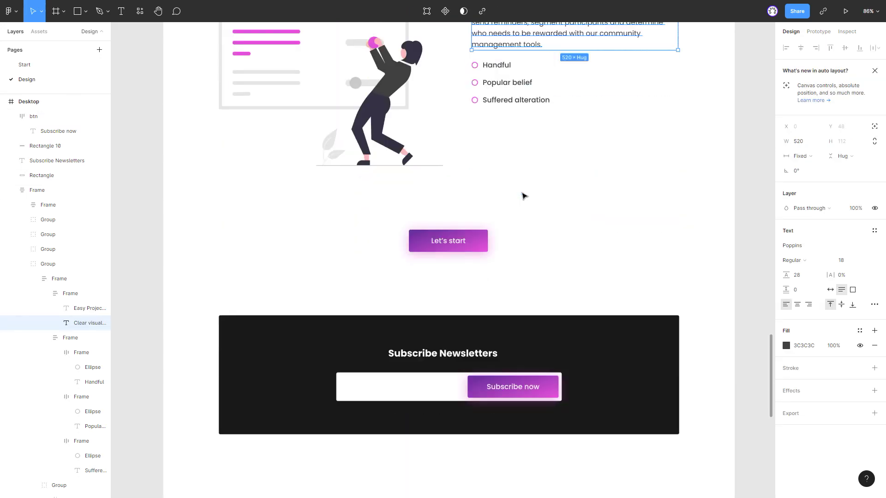
scroll(409, 245, down, 4)
key(ctrl+v)
scroll(410, 245, up, 3)
scroll(317, 253, up, 3)
scroll(350, 244, down, 2)
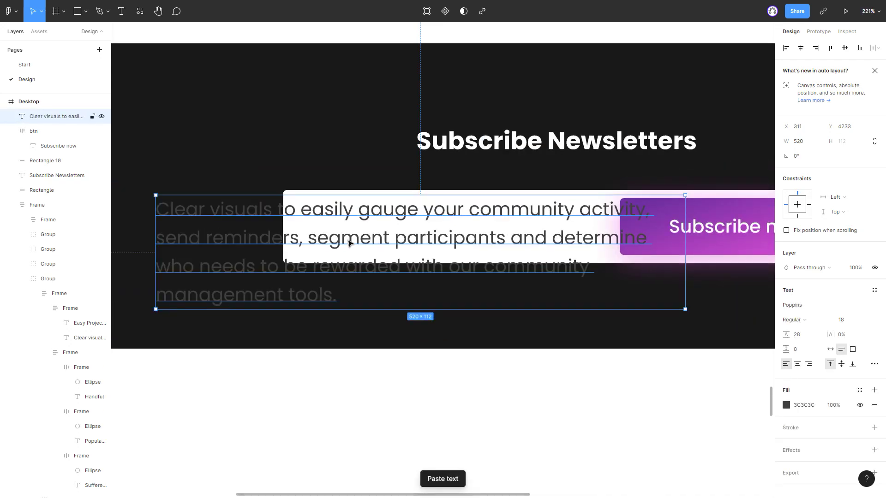
double_click(349, 240)
text(Enter your email)
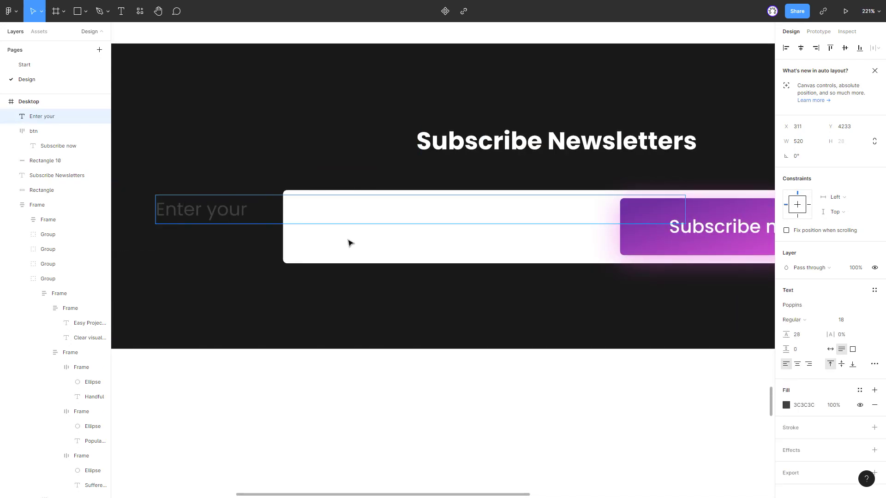
Make the placeholder auto width at 50% opacity and move it into the input box.
click(831, 349)
text(50)
key(Return)
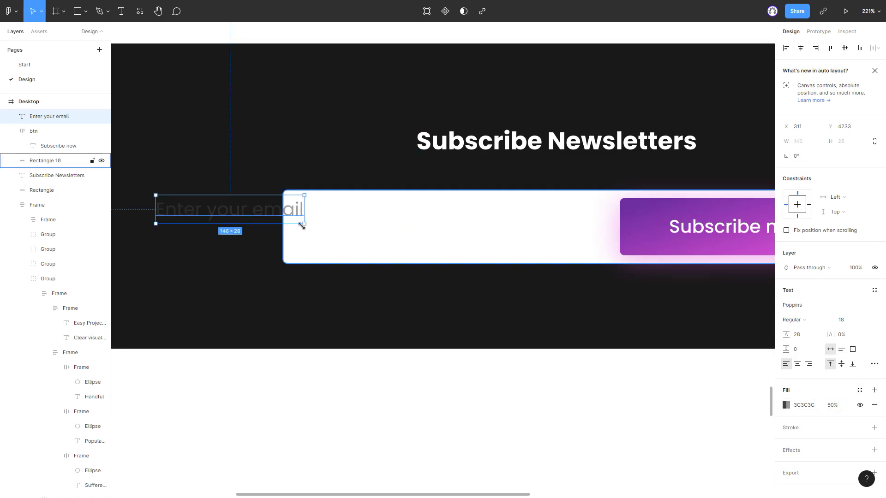
drag(295, 217, 445, 233)
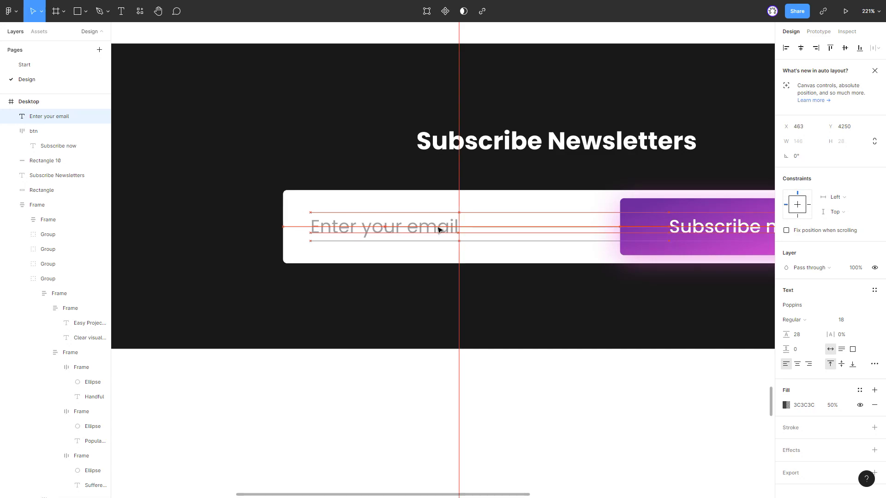
key(Left)
key(Left)
key(Left)
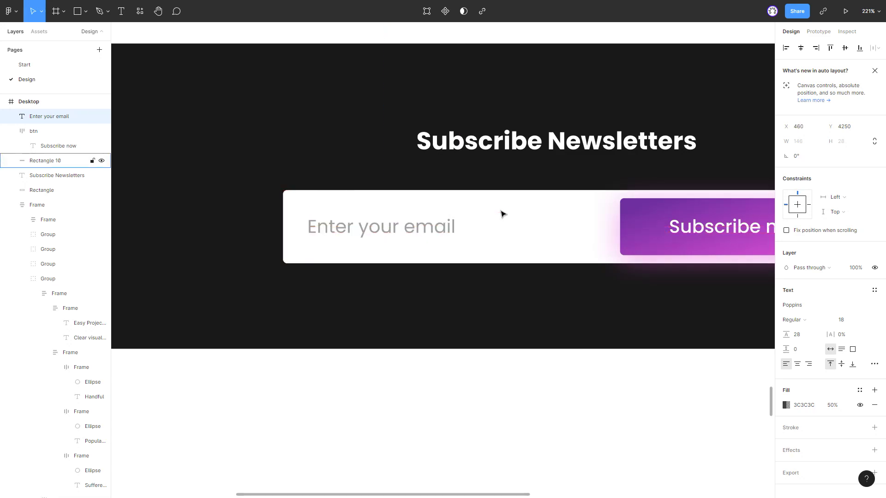
scroll(500, 214, down, 5)
Group the placeholder, button and input box as 'Group'.
double_click(64, 161)
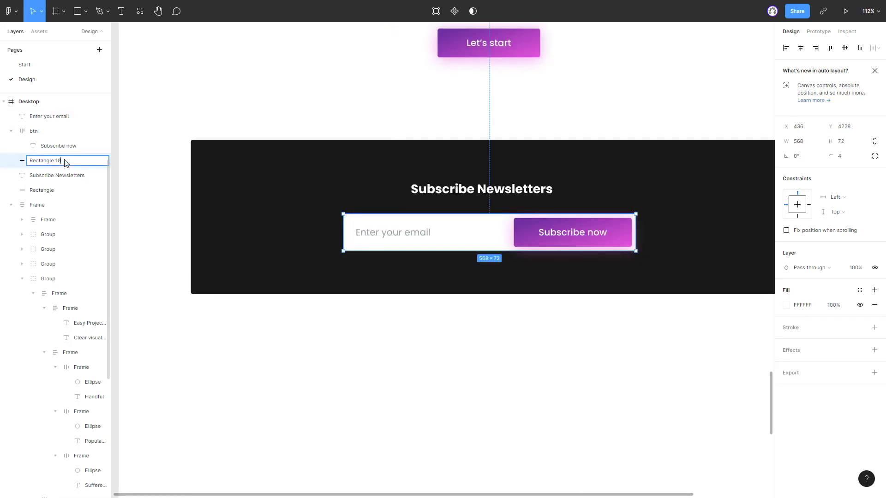
shift+click(49, 117)
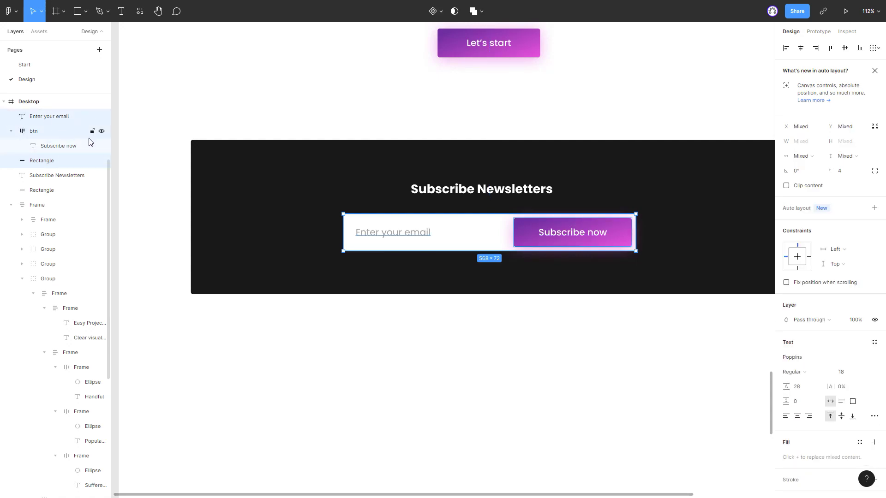
key(ctrl+g)
double_click(56, 116)
text(Group)
key(Return)
Wrap the heading and email field group in an auto layout frame named 'Frame'.
shift+click(459, 190)
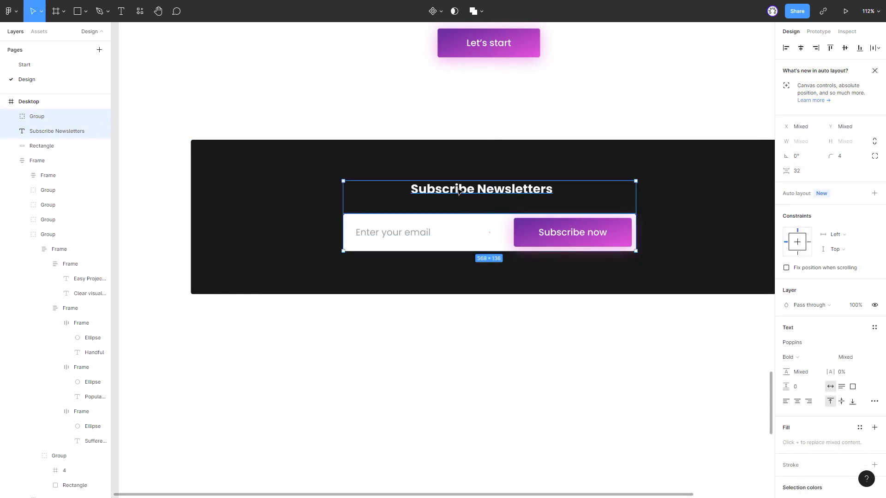
right_click(455, 187)
click(486, 373)
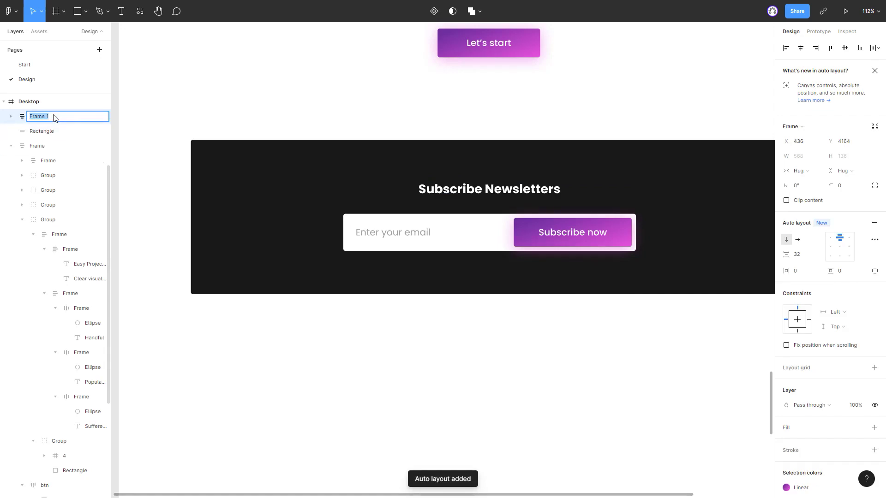
text(Frame)
key(Return)
scroll(228, 188, down, 2)
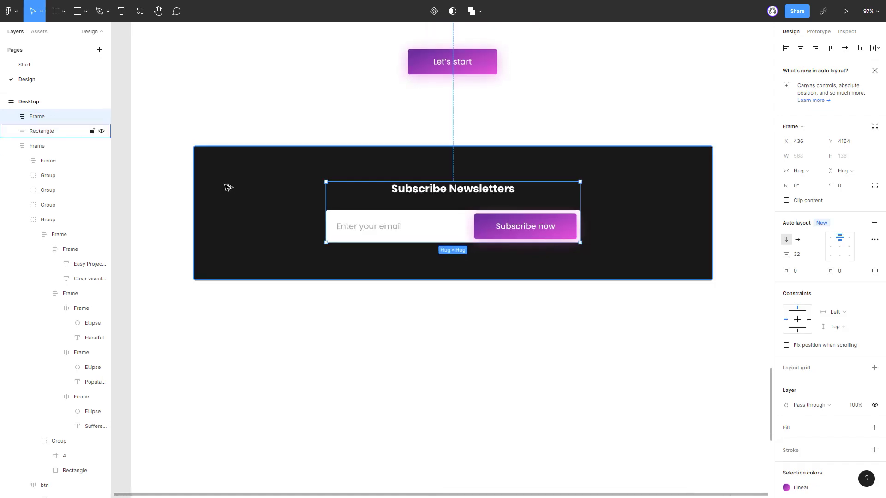
click(307, 370)
Select the hero section's starry background frame to reuse.
scroll(351, 302, down, 1)
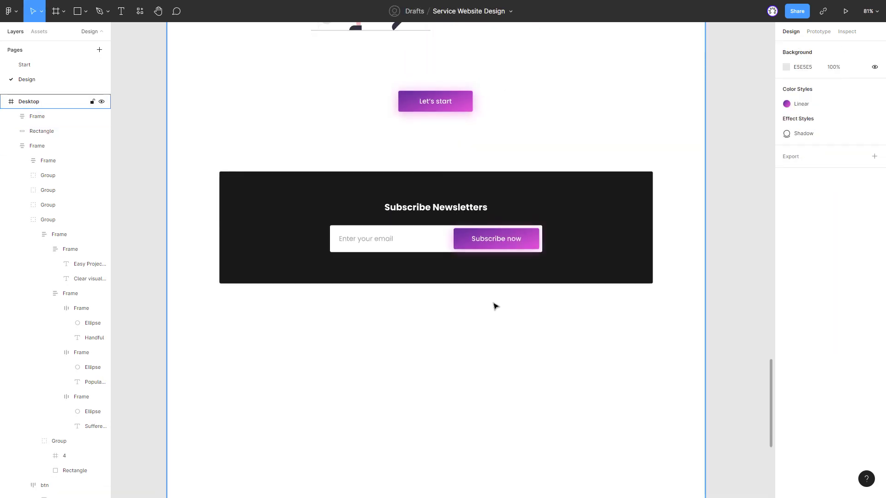
scroll(495, 306, down, 2)
scroll(512, 322, down, 5)
scroll(537, 277, up, 5)
scroll(538, 283, up, 3)
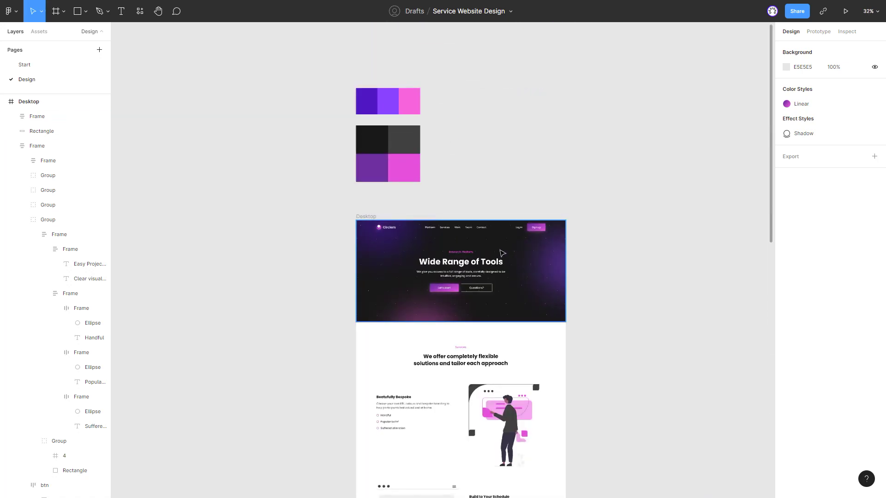
click(502, 253)
click(65, 422)
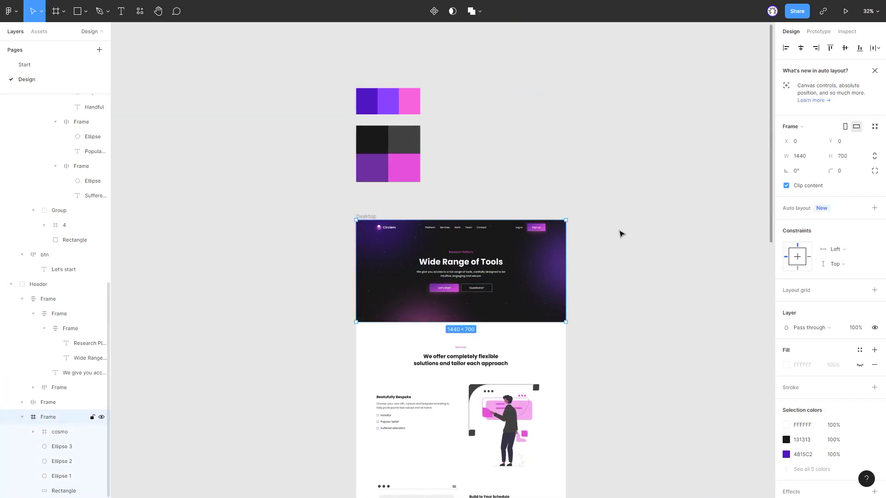
Paste the starry background over the newsletter section and align it to its top-left.
scroll(564, 182, down, 5)
scroll(514, 184, down, 5)
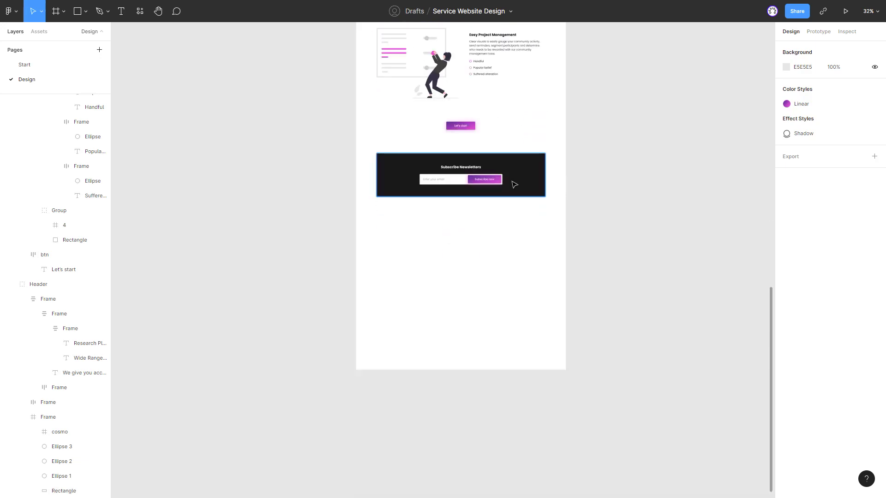
scroll(428, 161, up, 1)
click(429, 161)
key(ctrl+v)
mouse_move(380, 246)
mouse_down()
mouse_move(400, 238)
mouse_move(358, 230)
mouse_move(475, 260)
mouse_move(534, 299)
mouse_move(513, 304)
mouse_up()
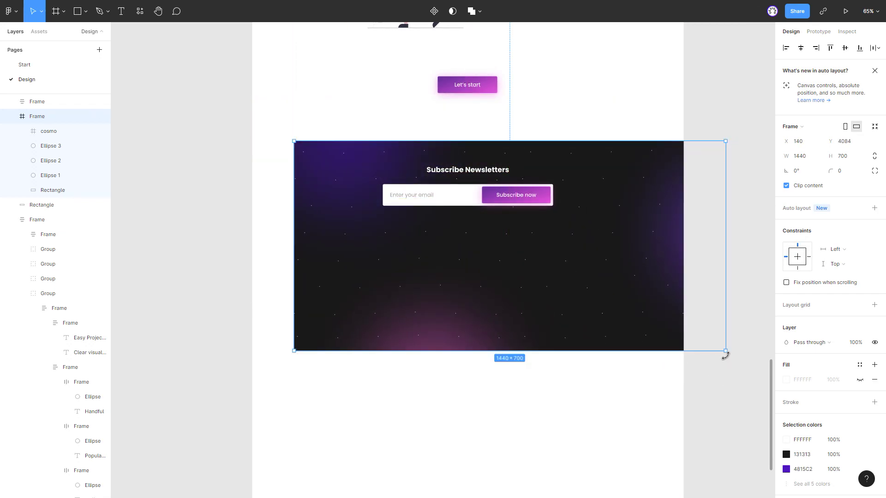
Crop the starry background to 1160×300 over the newsletter section and adjust its corner radius.
mouse_move(726, 354)
mouse_down()
mouse_move(629, 300)
mouse_move(641, 305)
mouse_move(596, 231)
mouse_up()
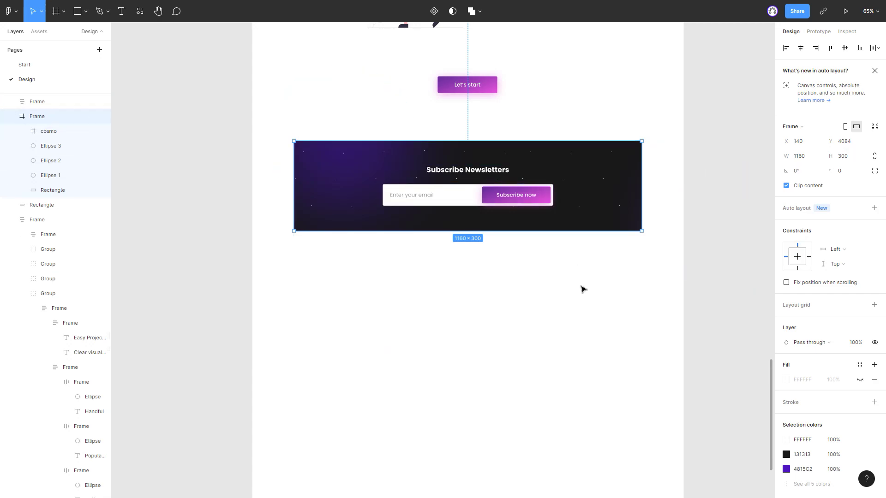
click(841, 174)
text(4)
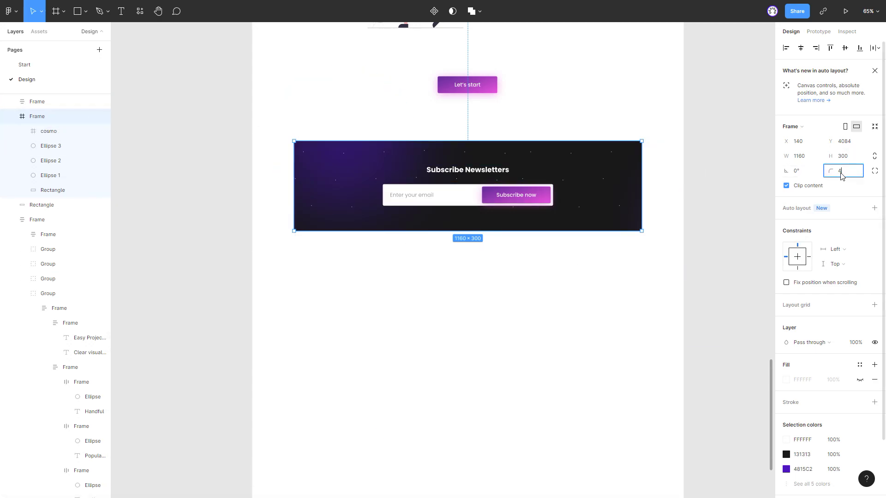
click(49, 131)
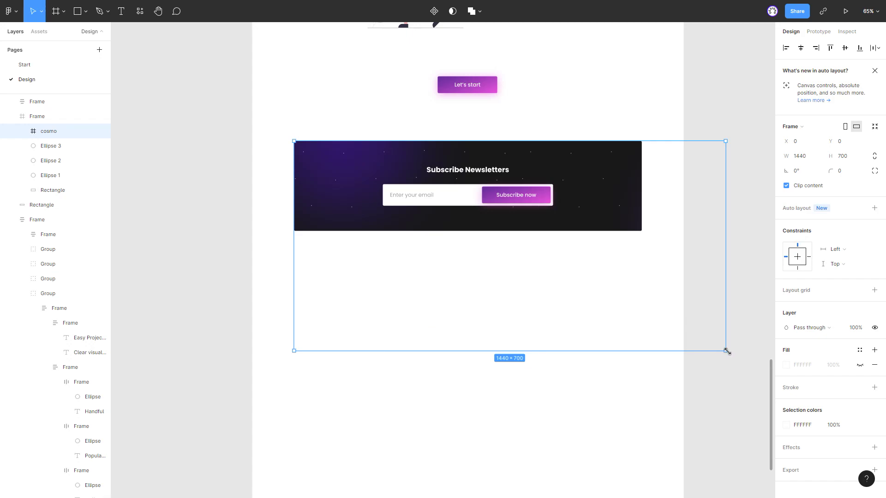
click(51, 146)
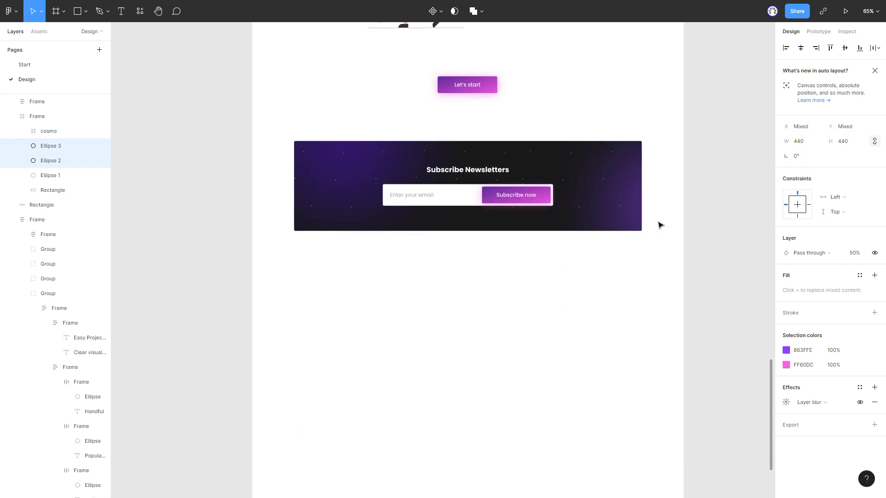
Shift the pink Ellipse 3 glow up and right into the banner.
click(346, 165)
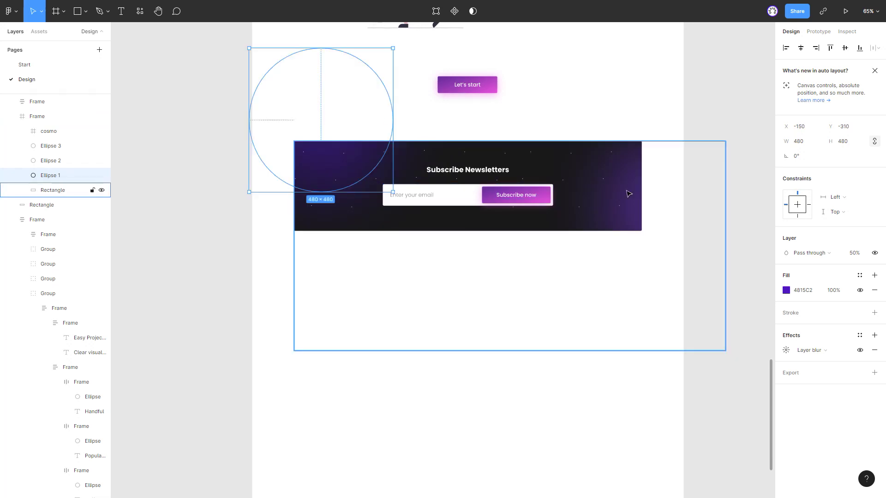
click(608, 187)
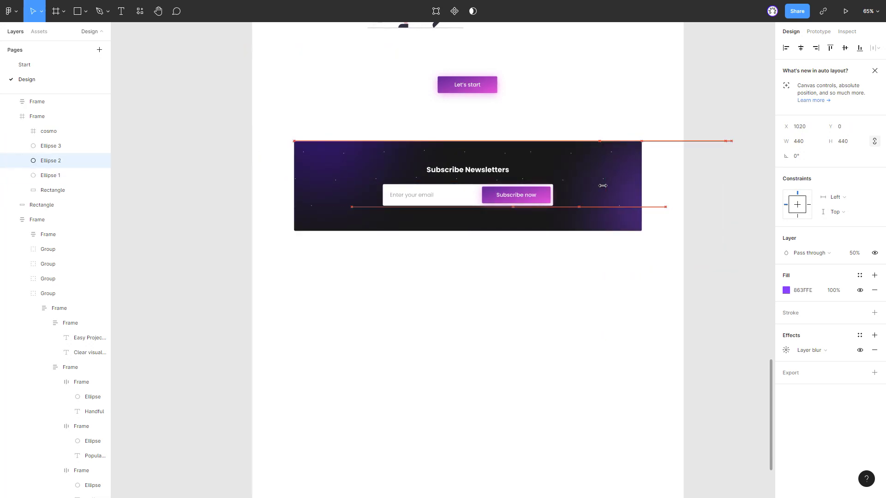
click(59, 149)
key(shift+Right)
key(shift+Right)
key(shift+Right)
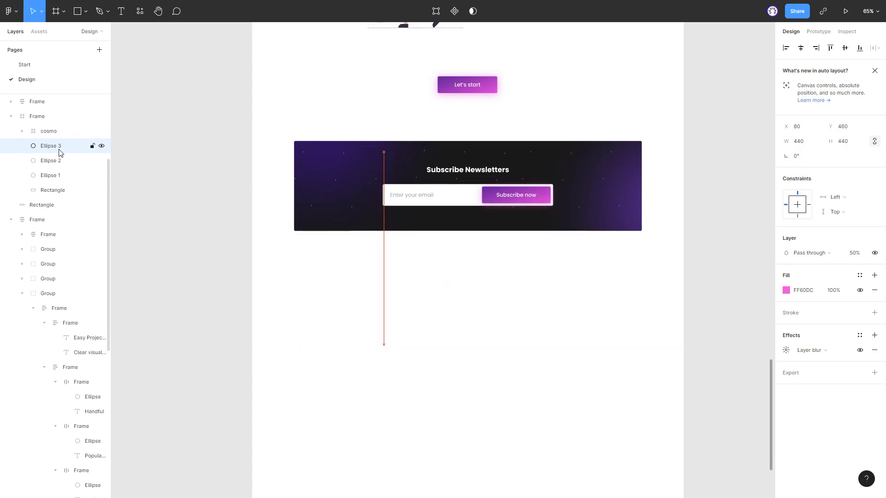
key(shift+Up)
key(shift+Up)
key(shift+Up)
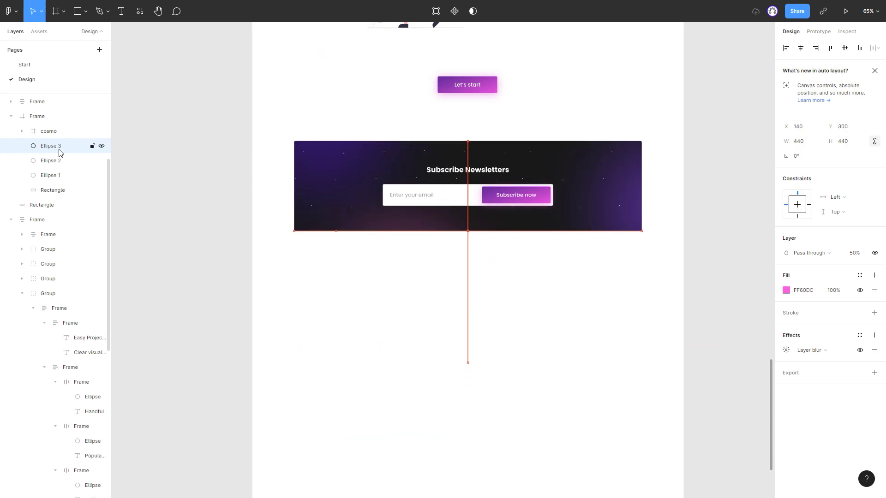
key(shift+Right)
key(shift+Up)
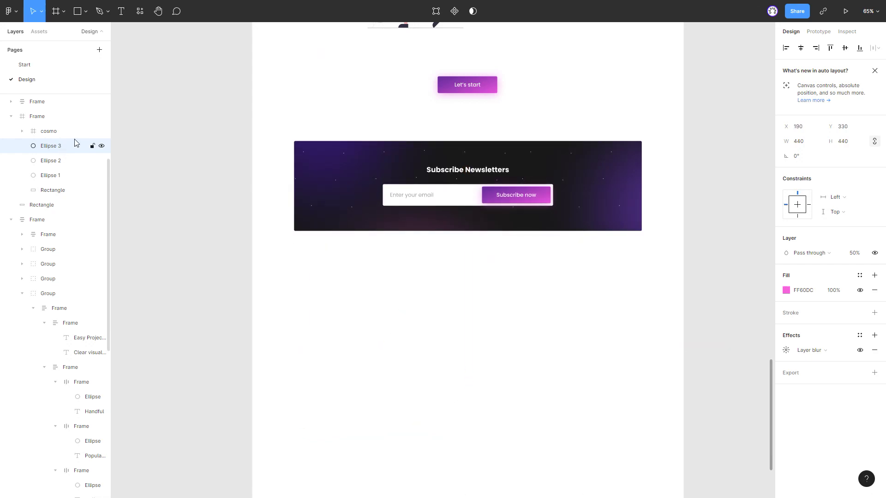
Reposition the purple Ellipse 1 glow near the banner's top-left edge.
click(283, 166)
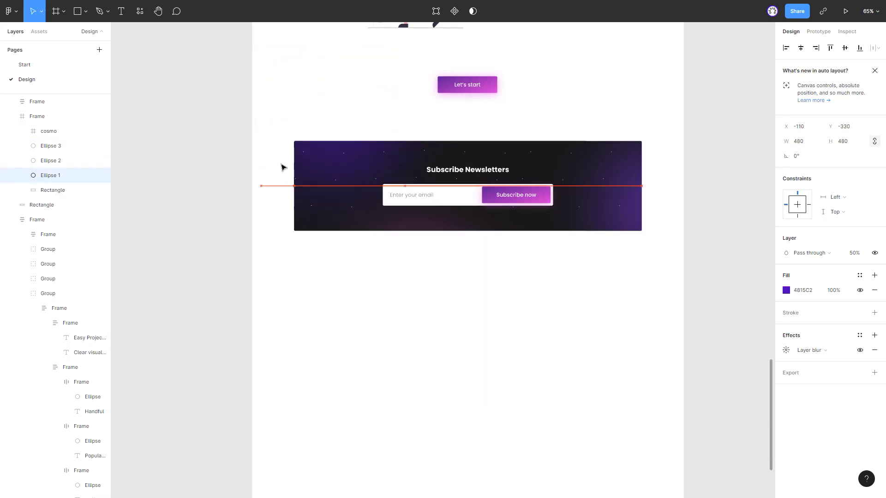
key(shift+Right)
key(shift+Right)
key(shift+Right)
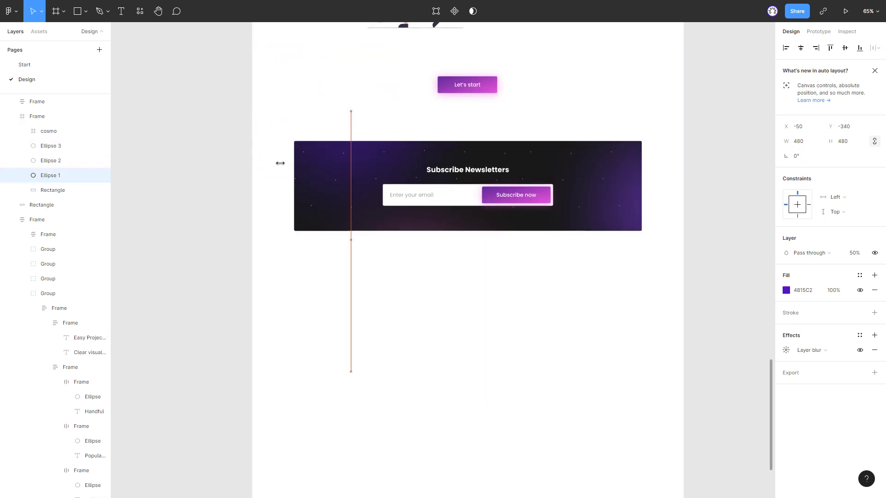
key(shift+Up)
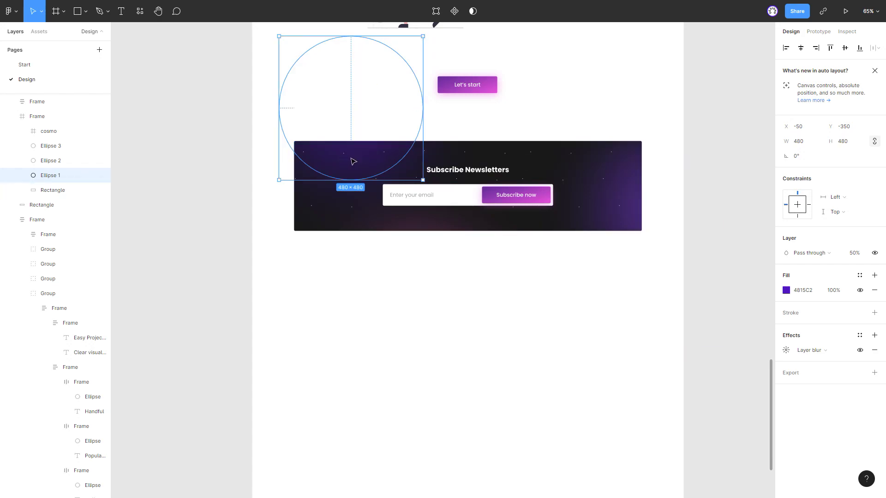
drag(352, 162, 385, 165)
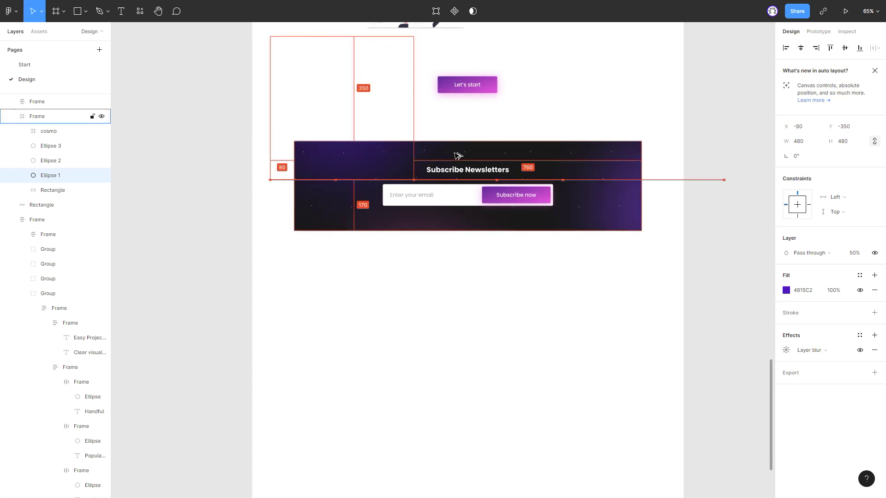
key(shift+Down)
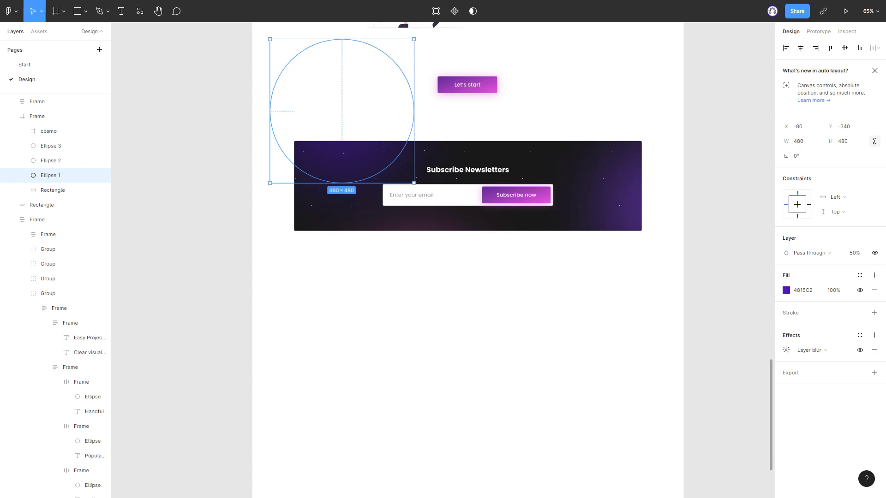
Move Ellipse 2 further down and Ellipse 3 slightly left, then select the banner frame.
click(619, 202)
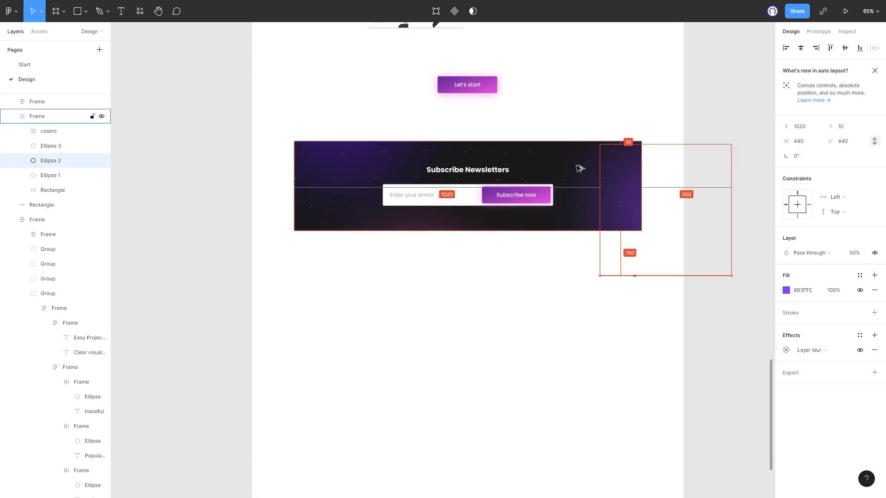
key(shift+Down)
key(shift+Down)
key(shift+Down)
key(shift+Down)
key(shift+Down)
key(shift+Down)
key(shift+Down)
key(shift+Down)
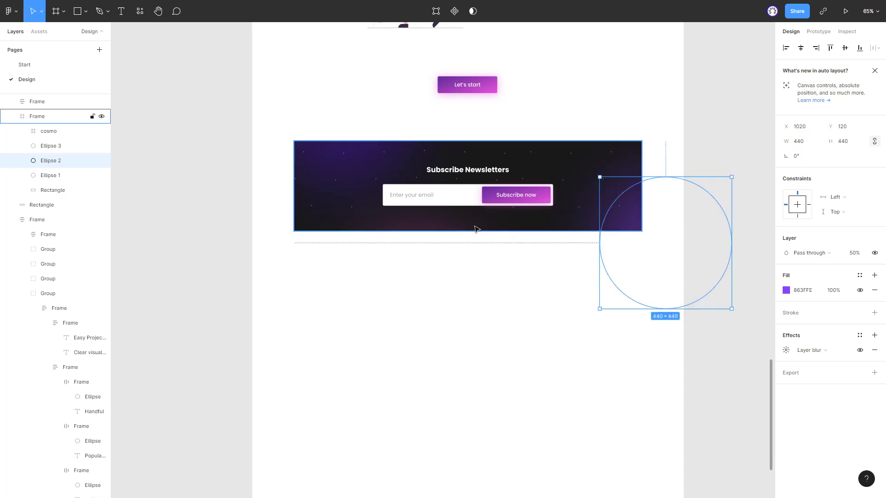
click(54, 148)
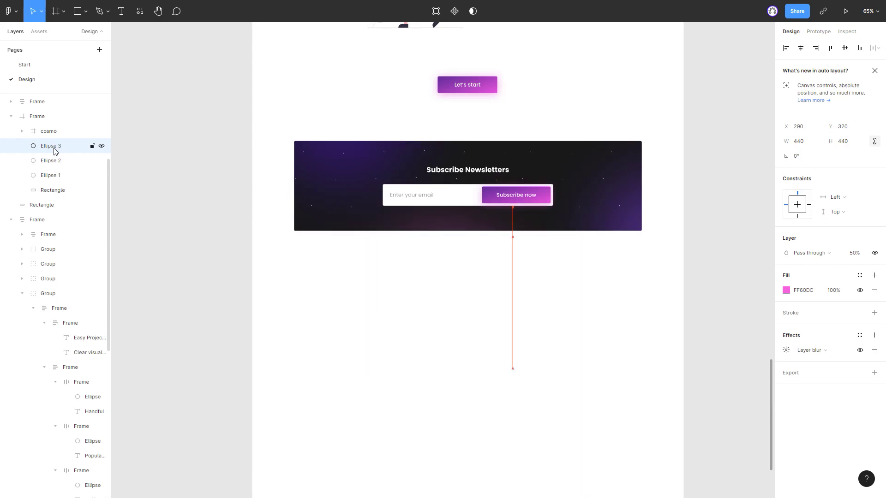
key(shift+Left)
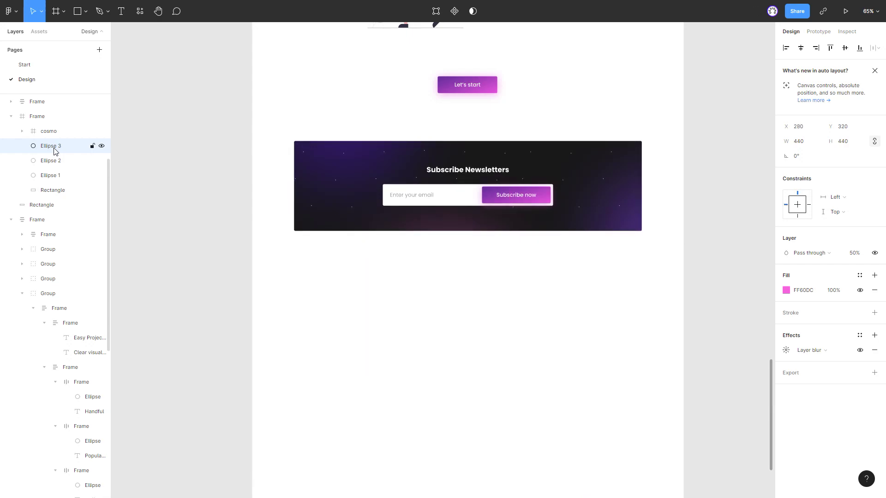
click(17, 118)
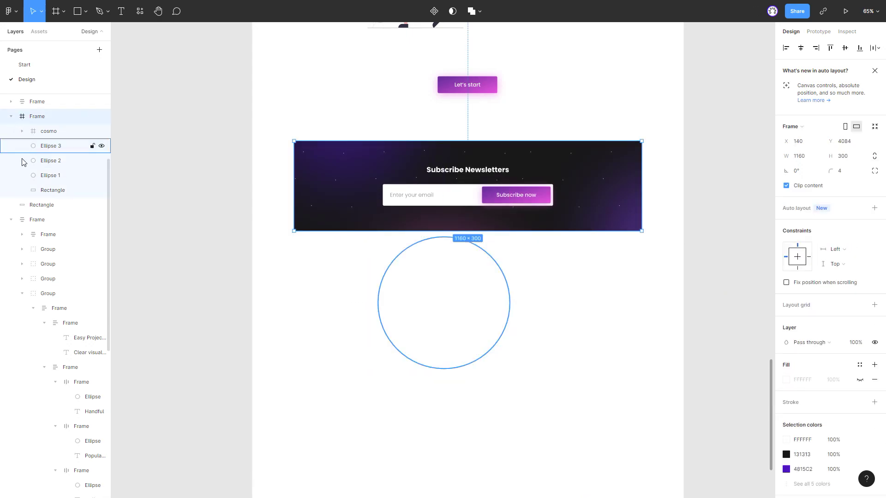
Group the newsletter banner's two frames and rectangle with Ctrl+G, then collapse the layer tree.
click(37, 107)
click(12, 115)
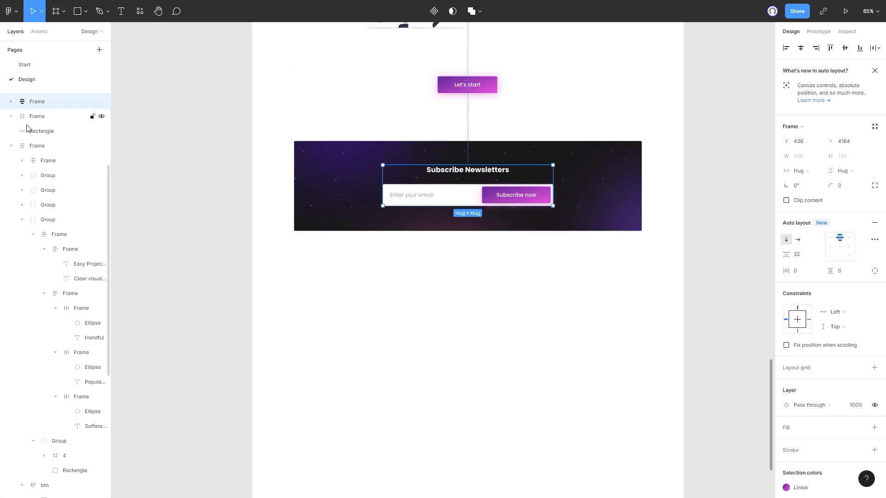
scroll(21, 180, up, 3)
click(46, 265)
shift+click(52, 237)
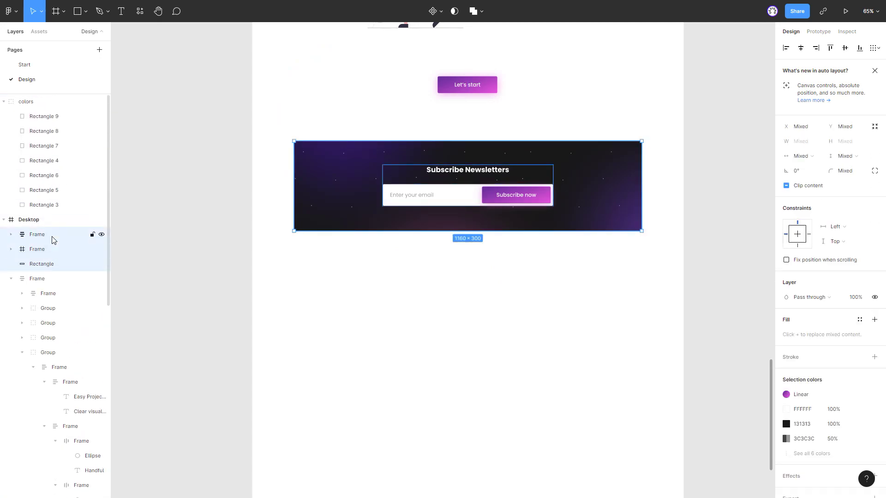
key(ctrl+g)
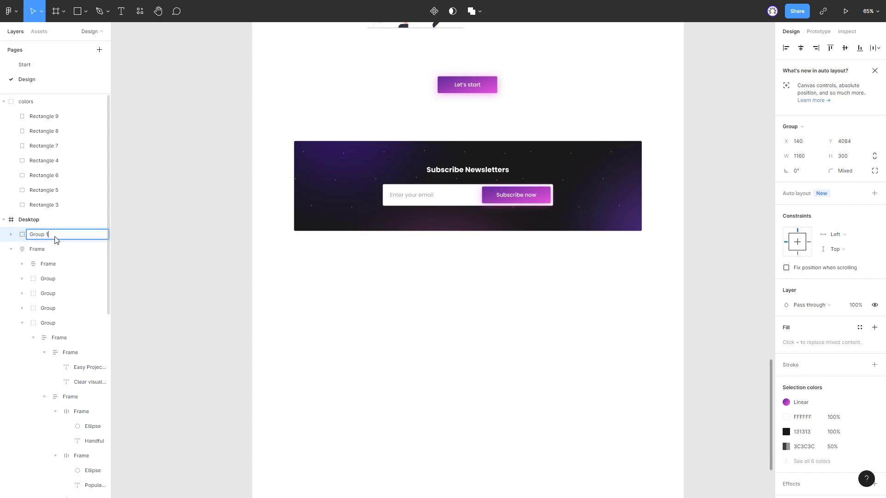
click(11, 249)
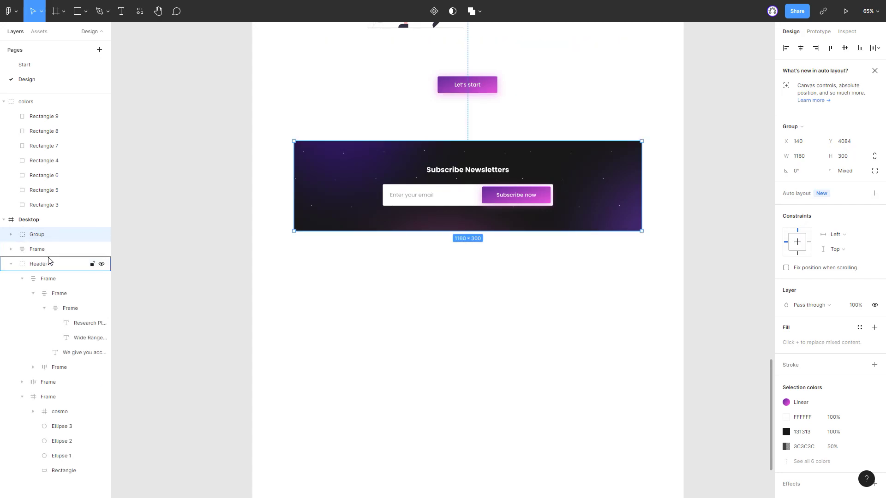
Select the header's navigation links frame.
click(362, 306)
scroll(396, 300, down, 2)
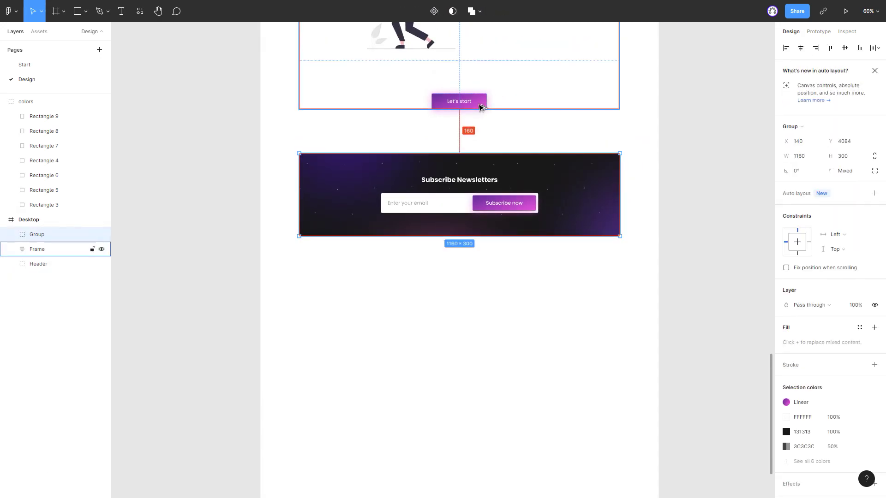
scroll(603, 170, up, 2)
scroll(604, 171, up, 5)
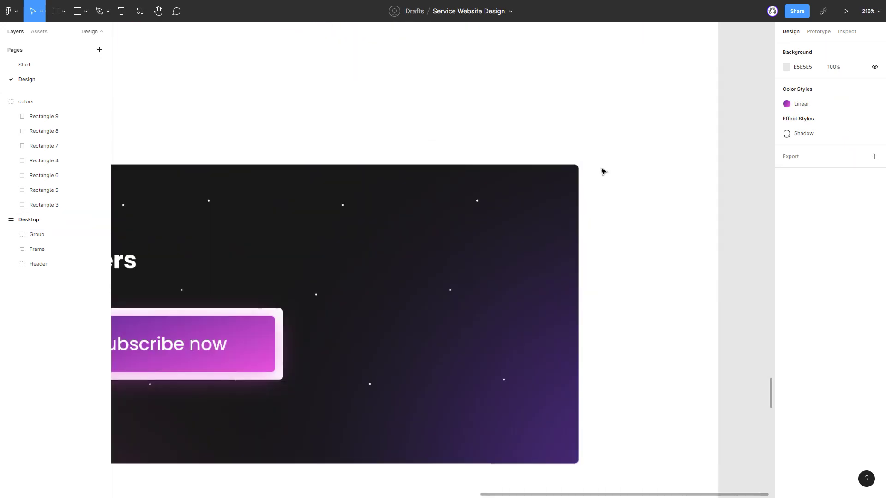
scroll(603, 170, down, 3)
scroll(603, 170, down, 3)
scroll(452, 308, down, 3)
scroll(399, 301, up, 1)
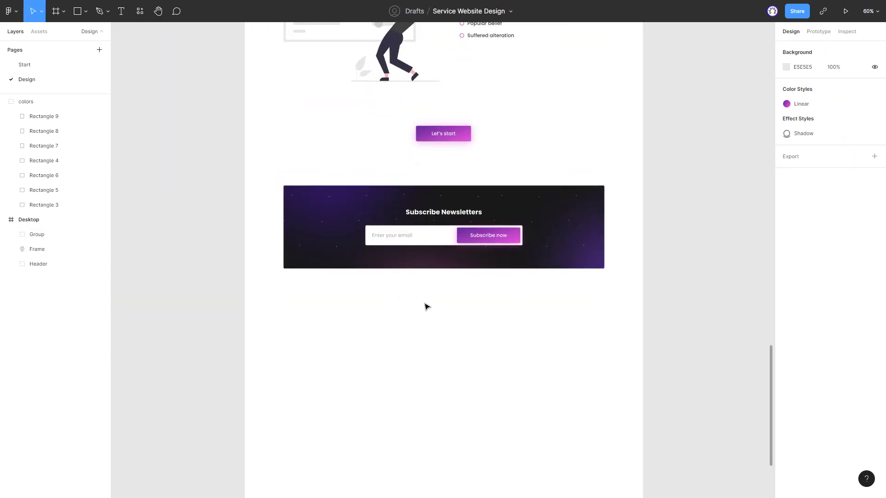
scroll(426, 306, down, 1)
scroll(449, 287, down, 1)
scroll(393, 310, up, 2)
scroll(395, 351, down, 1)
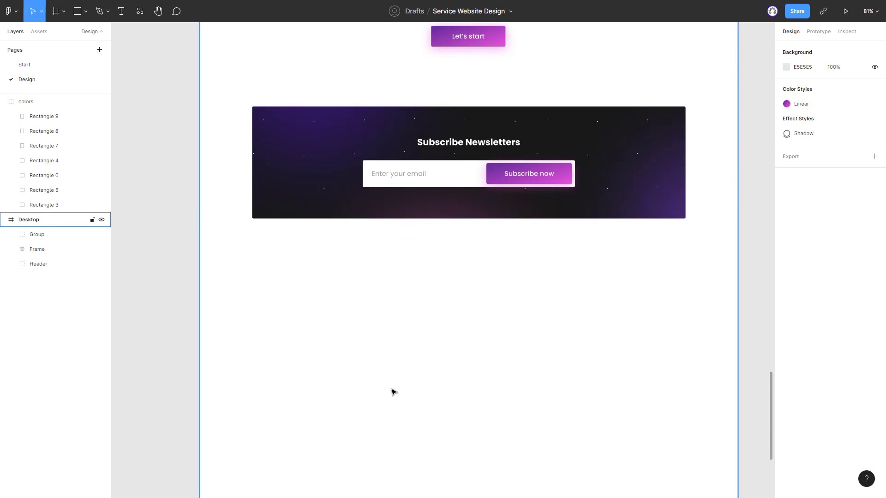
scroll(424, 351, down, 3)
scroll(455, 312, up, 3)
scroll(456, 314, up, 5)
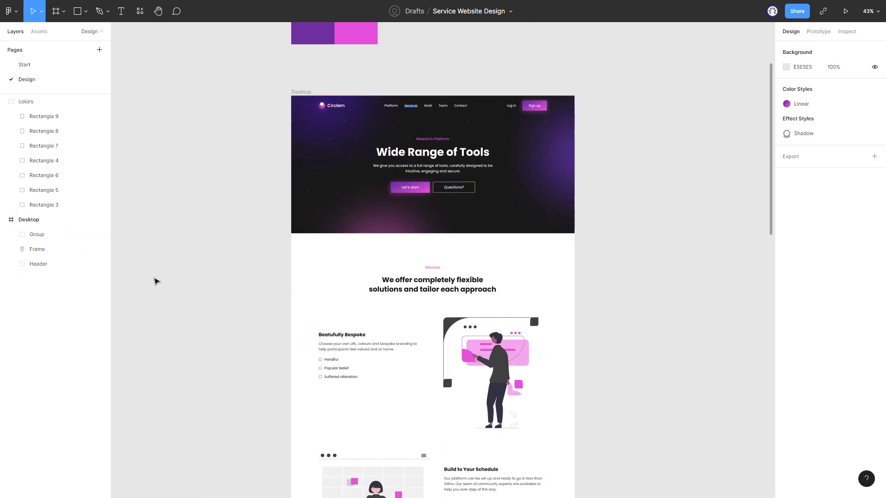
click(69, 286)
scroll(492, 125, down, 3)
scroll(497, 346, down, 6)
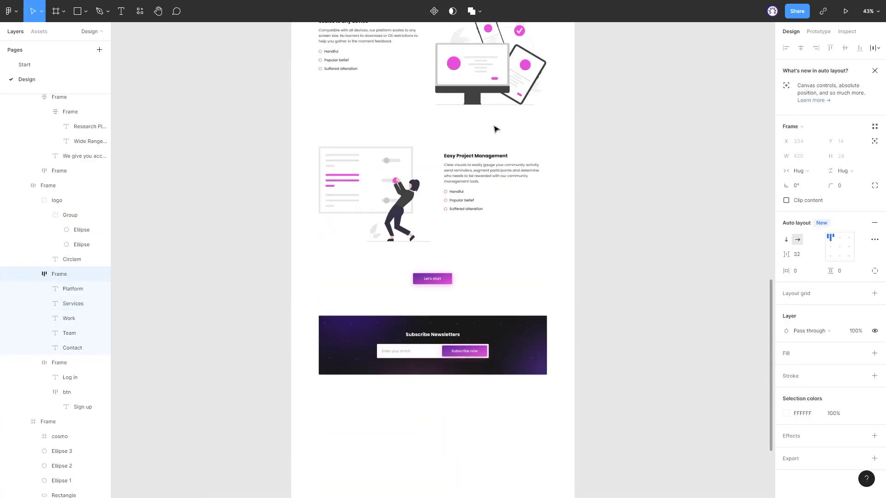
scroll(390, 206, down, 4)
Paste a copy of the nav links into the Desktop frame and set its text colour to 131313.
click(390, 206)
scroll(383, 207, up, 3)
key(ctrl+v)
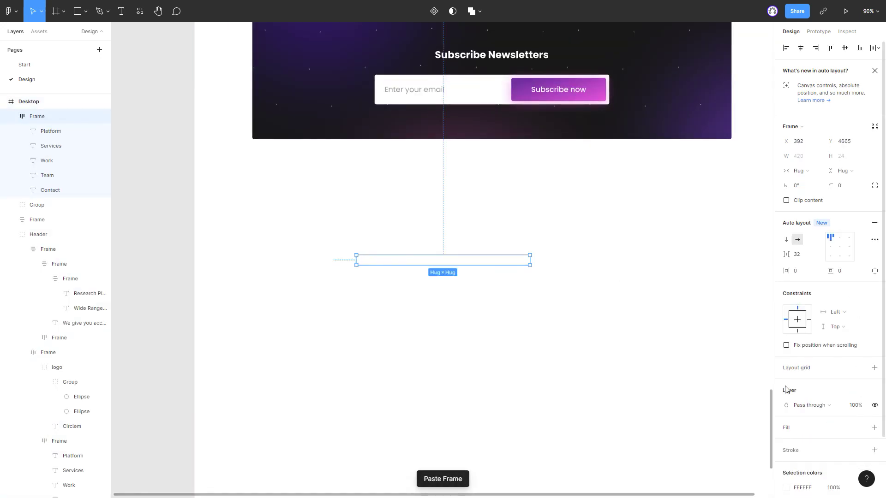
scroll(814, 415, down, 3)
click(814, 423)
text(1313)
key(Return)
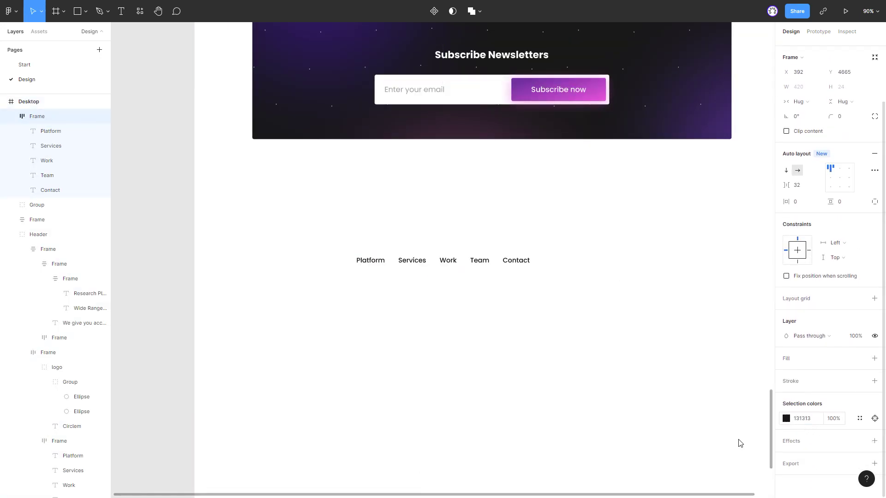
Move the pasted links row just under the newsletter banner and set its item spacing to 56.
drag(414, 263, 309, 172)
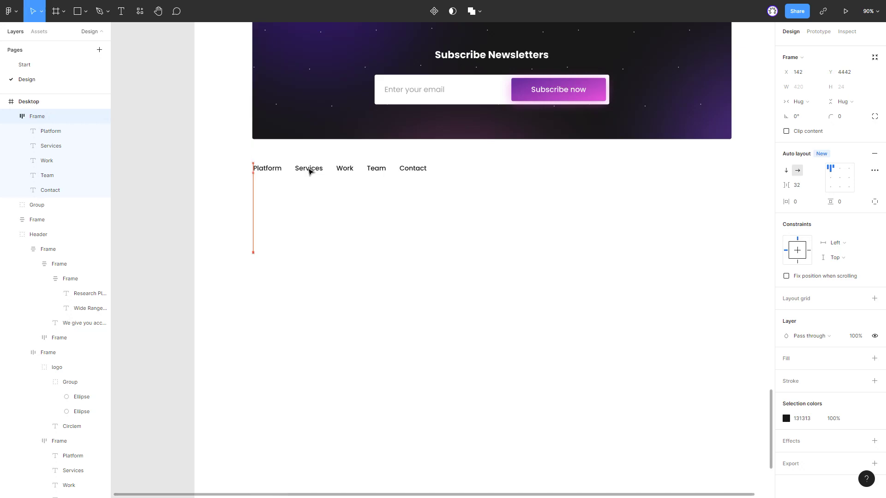
key(shift+Down)
key(shift+Down)
key(Down)
key(Down)
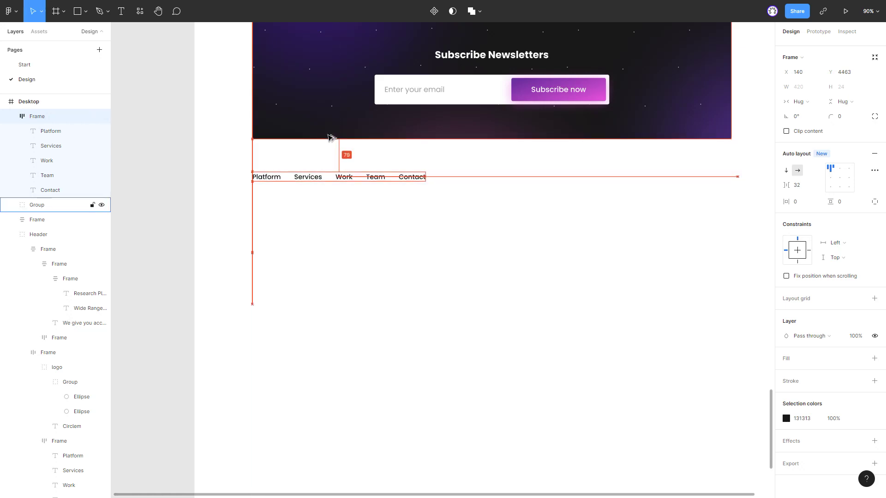
click(809, 188)
text(56)
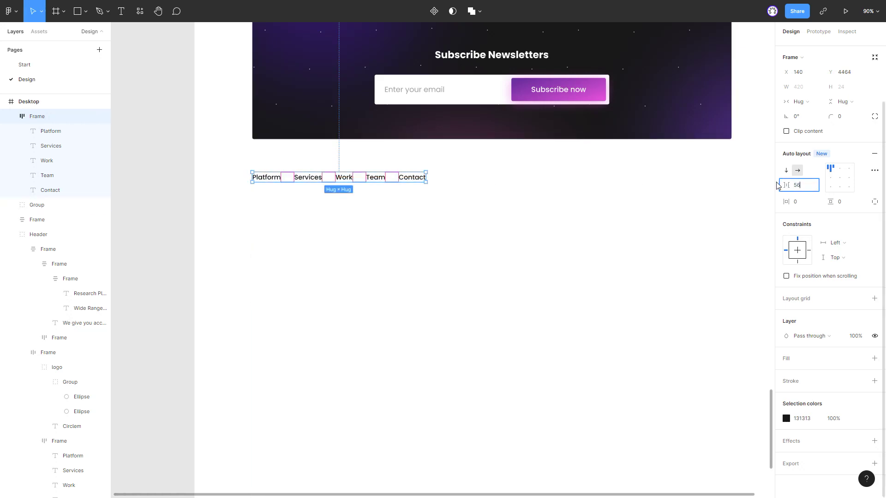
key(Return)
scroll(366, 228, down, 2)
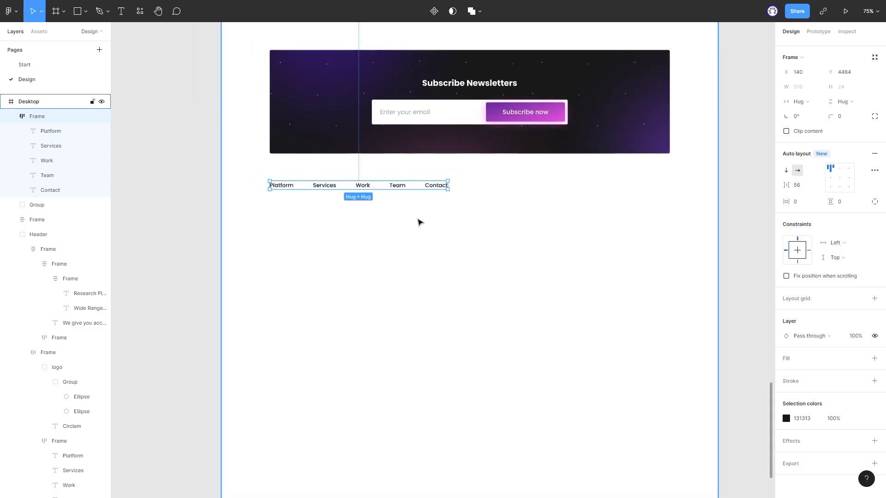
click(415, 236)
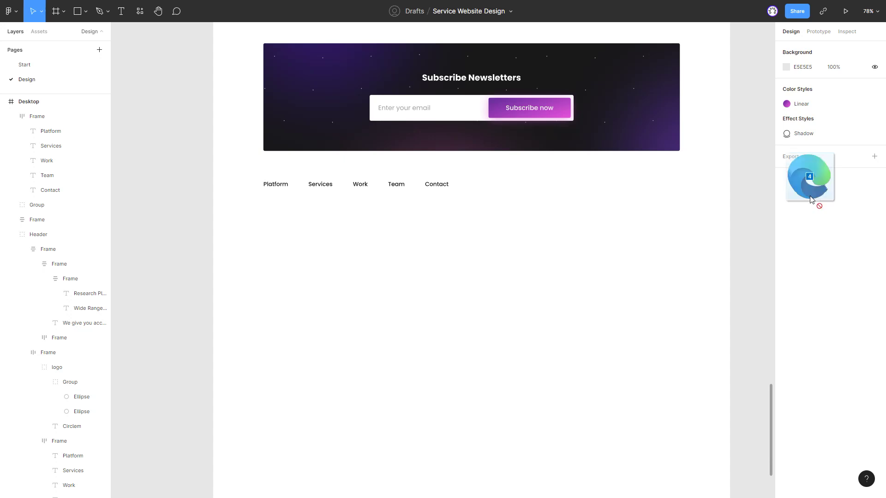
Bring the Facebook, Twitter, Vimeo and YouTube icons onto the page and align their vertical centres.
drag(818, 200, 659, 259)
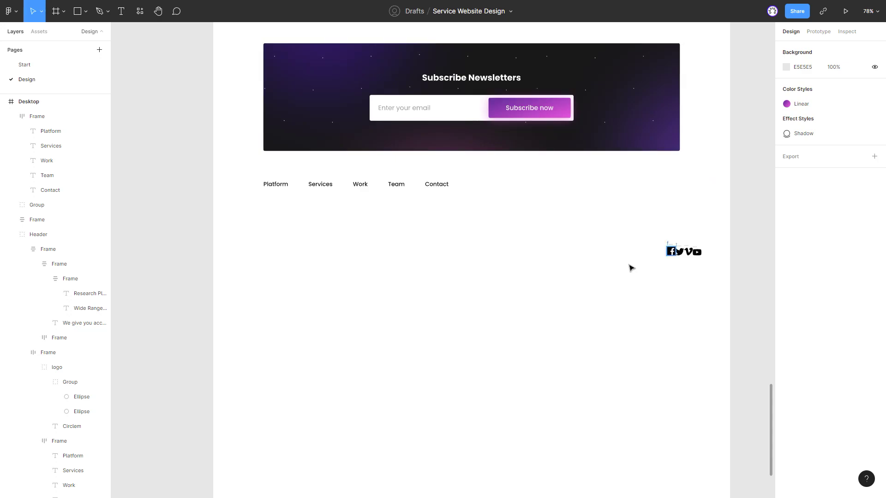
click(670, 249)
scroll(665, 247, up, 3)
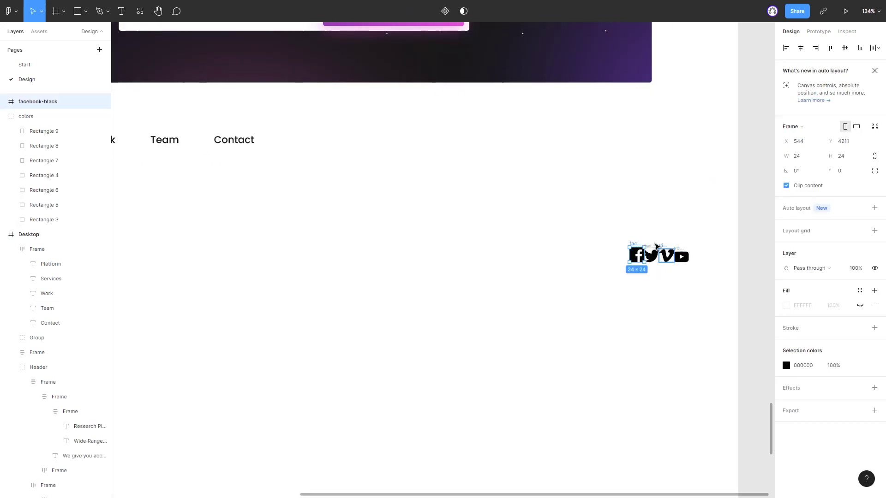
shift+click(654, 251)
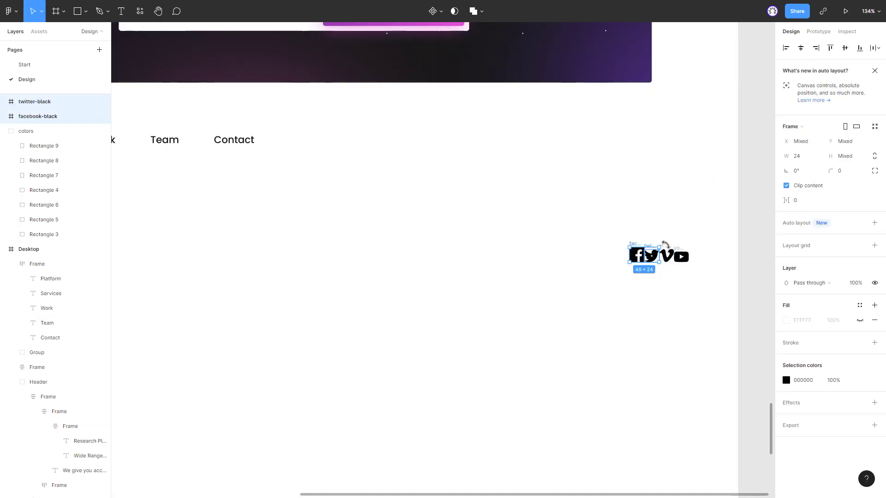
scroll(667, 247, up, 2)
shift+click(665, 249)
shift+click(687, 249)
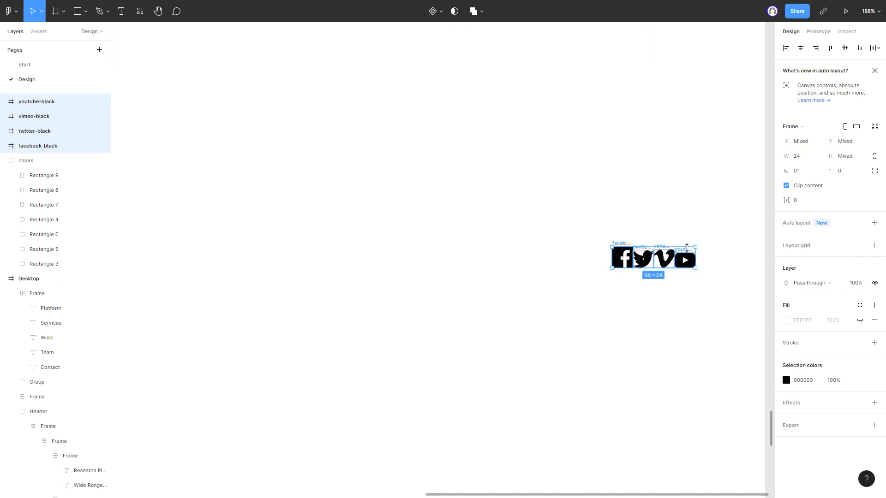
click(845, 50)
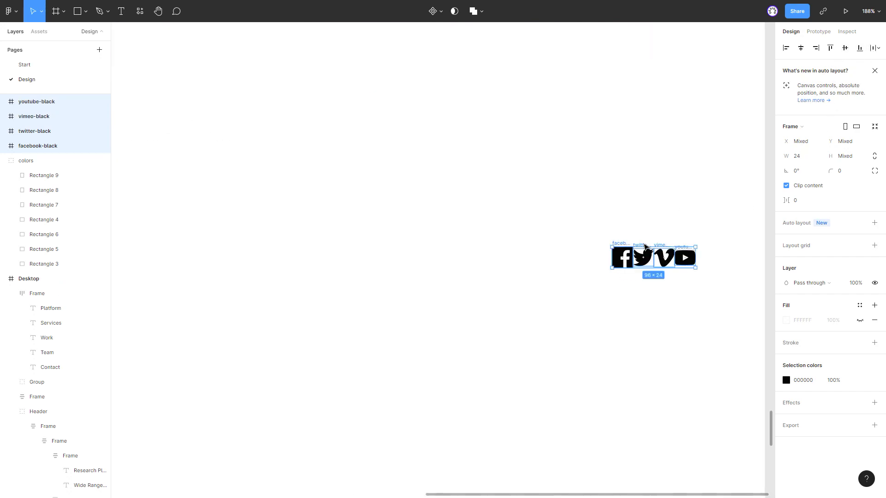
Wrap the four icons in an auto layout row with 48 spacing and move it toward the footer.
right_click(645, 247)
click(722, 402)
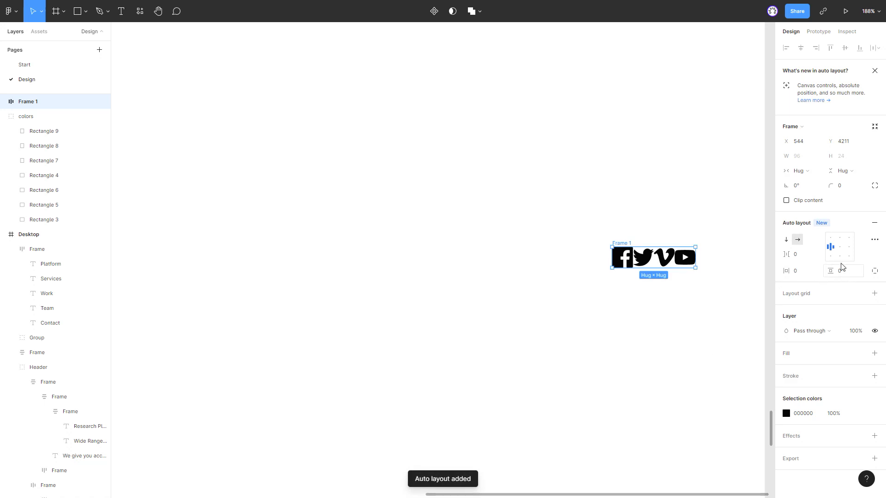
click(803, 259)
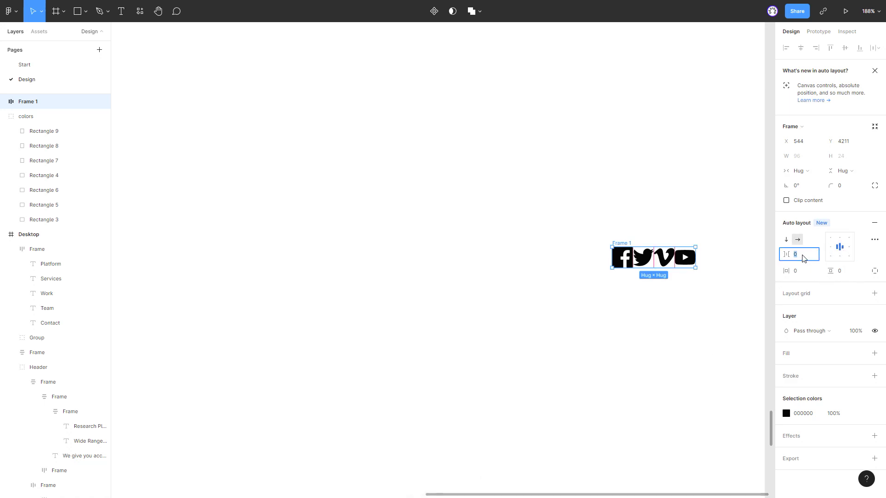
text(48)
key(Return)
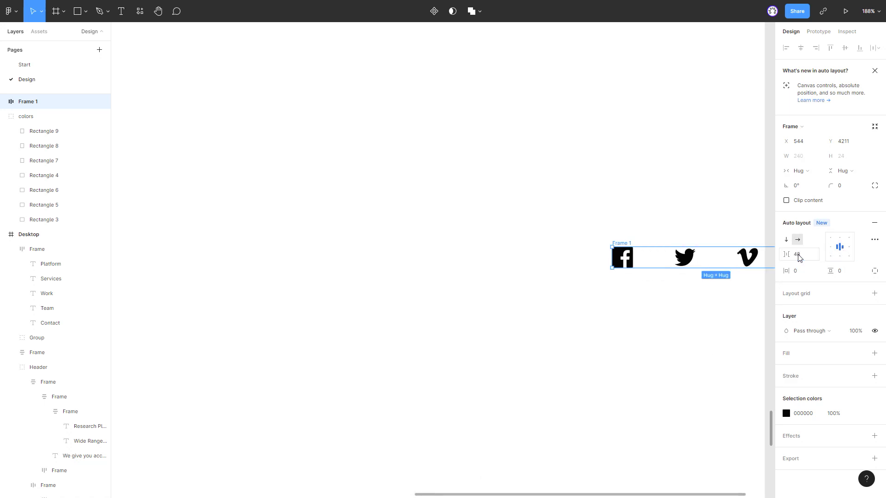
scroll(501, 381, down, 5)
drag(572, 313, 448, 236)
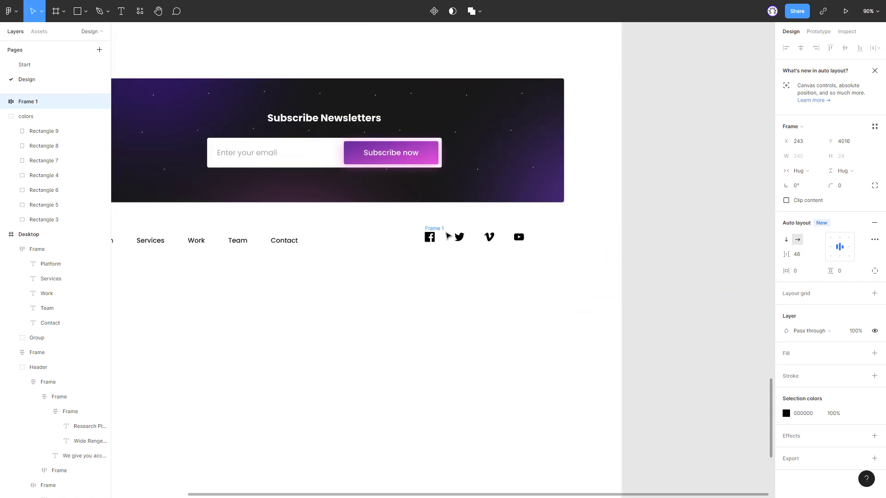
Move the icons row inside the Desktop frame by cut and paste, with layout grids shown.
key(ctrl+x)
click(459, 237)
key(ctrl+v)
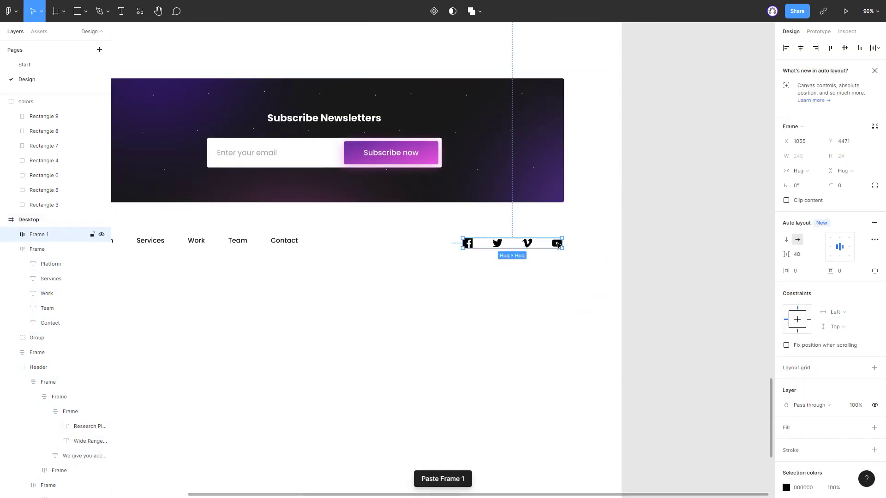
key(ctrl+shift+4)
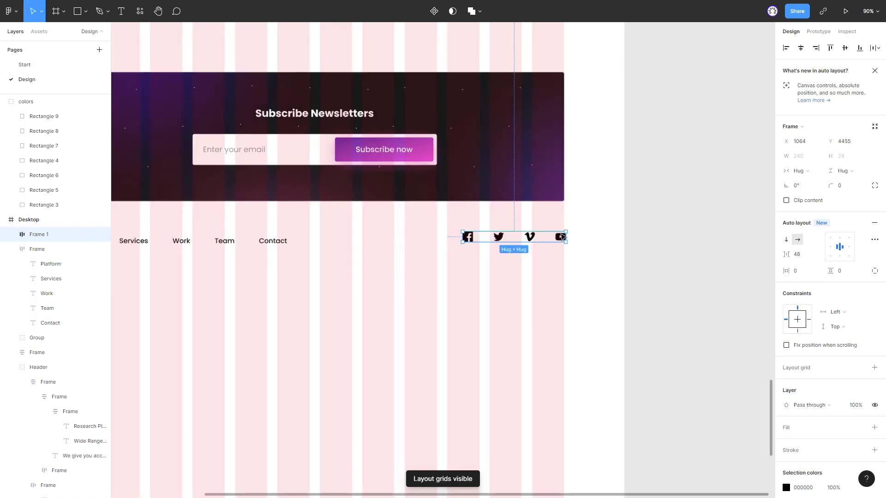
scroll(553, 240, up, 5)
scroll(560, 246, down, 5)
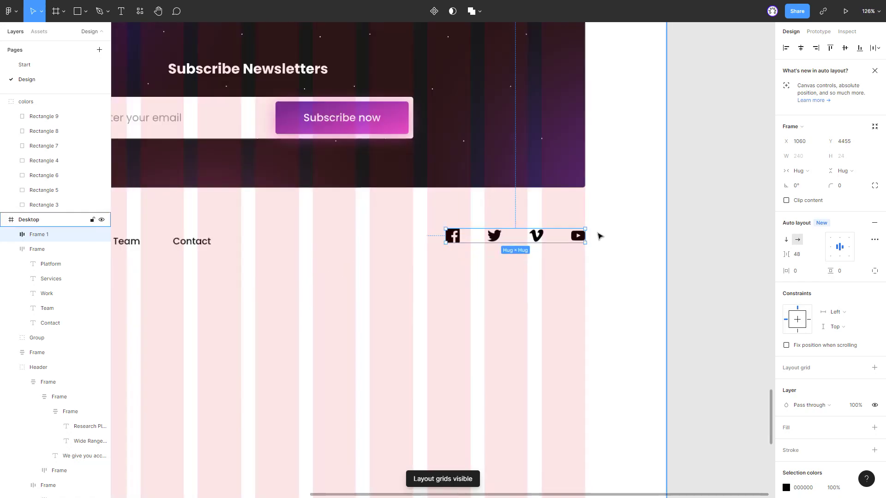
scroll(462, 236, left, 3)
Vertically centre the icons row with the footer nav links, then hide the layout grids.
shift+click(392, 229)
key(shift+2)
click(845, 48)
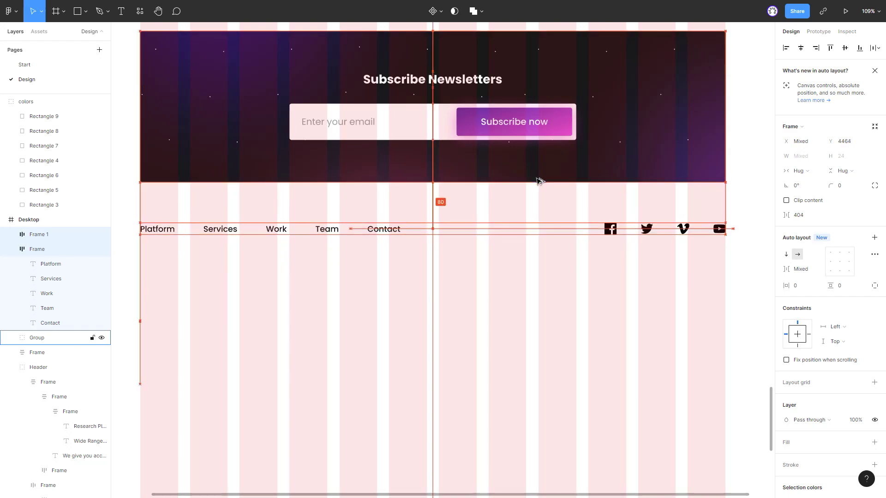
click(564, 281)
key(ctrl+shift+4)
scroll(534, 275, down, 1)
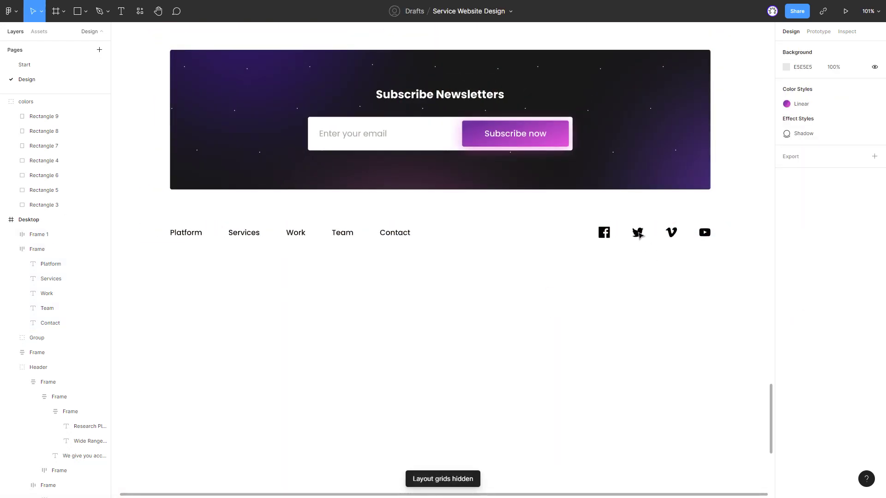
Check the social icons row's colour value.
click(636, 234)
scroll(488, 291, down, 1)
click(815, 489)
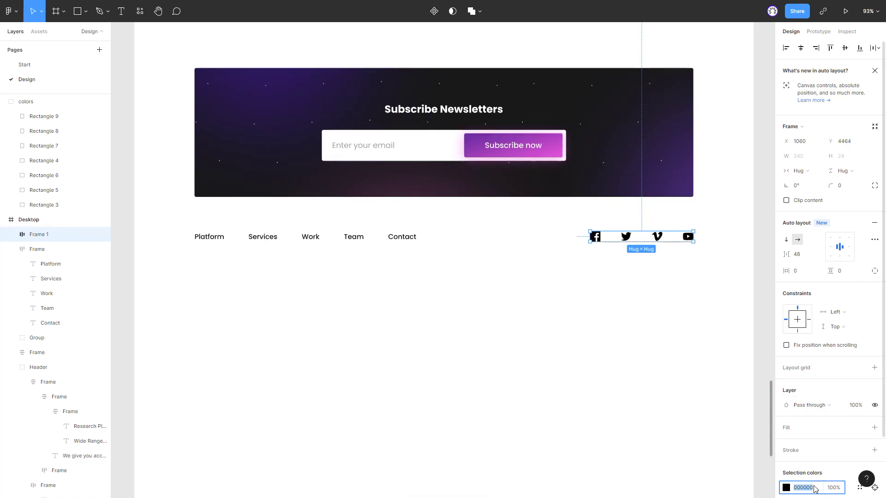
click(558, 358)
scroll(557, 358, down, 2)
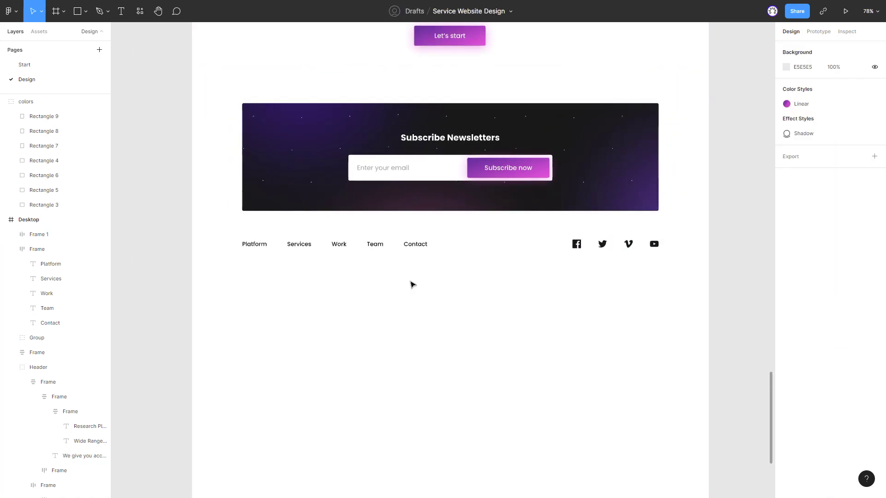
scroll(411, 283, up, 2)
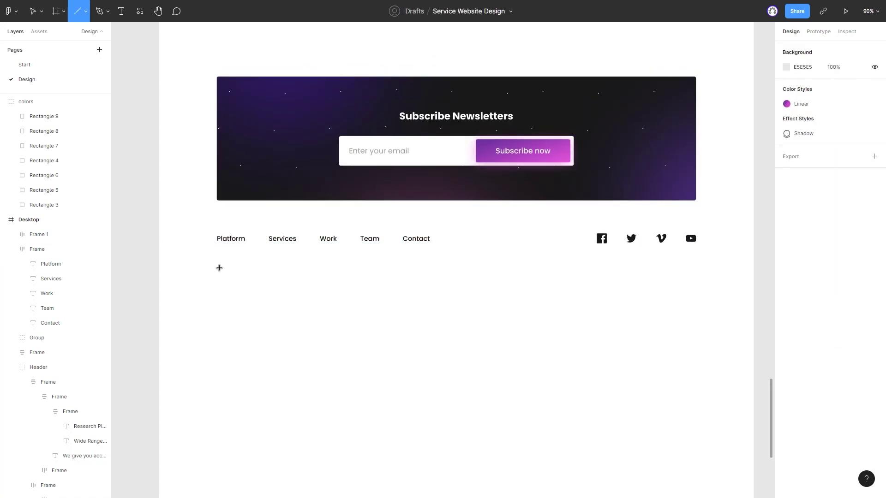
Draw a 1160-wide line under the footer row, nudge it up, and set its stroke opacity to 20%.
drag(217, 265, 696, 264)
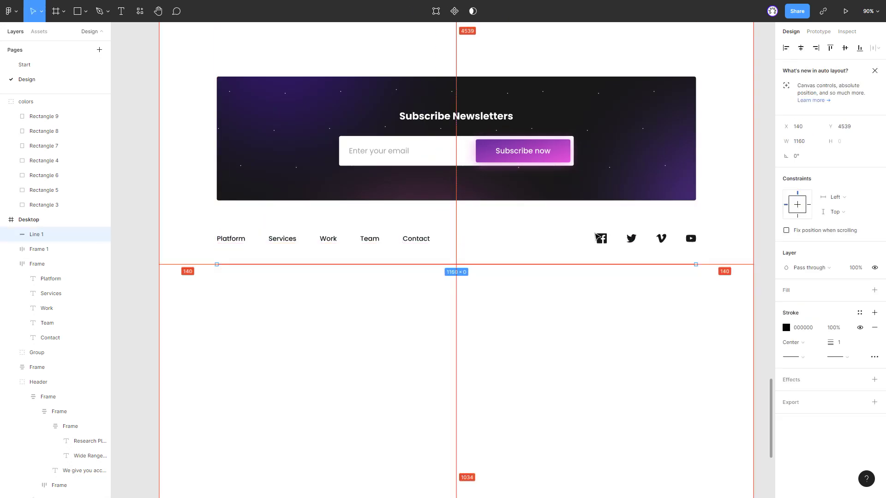
key(shift+Up)
key(Up)
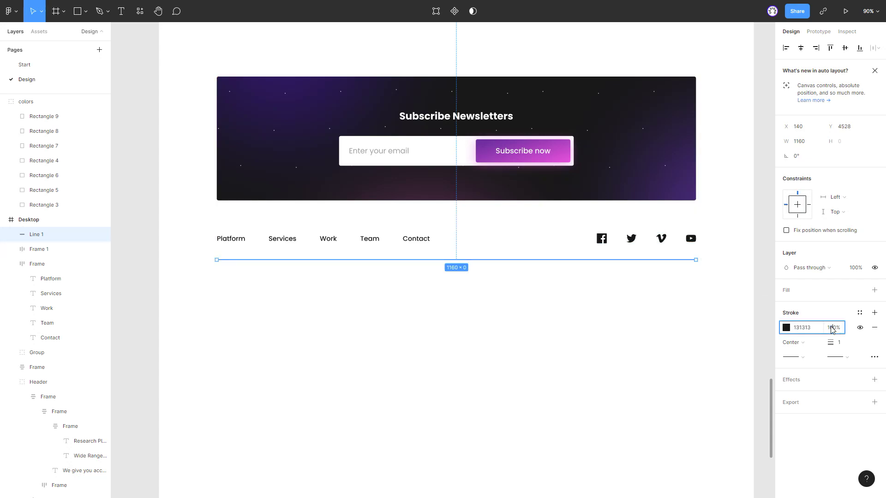
text(20)
key(Return)
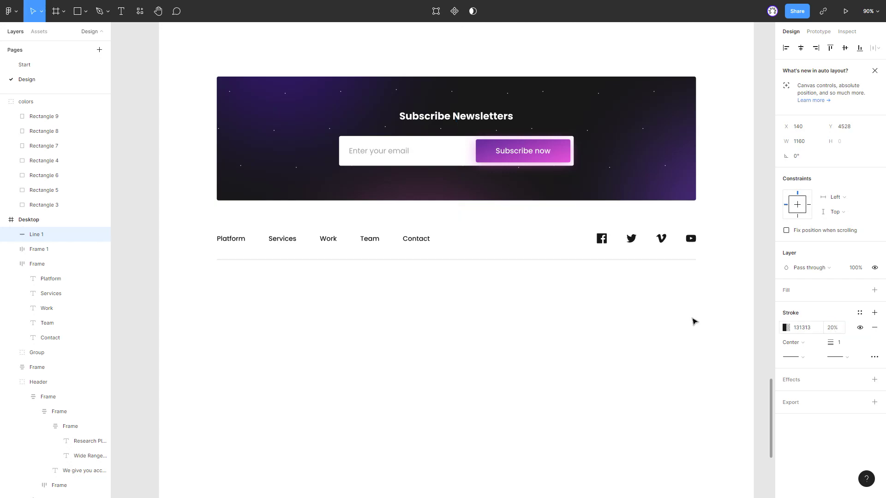
click(473, 310)
scroll(460, 310, down, 2)
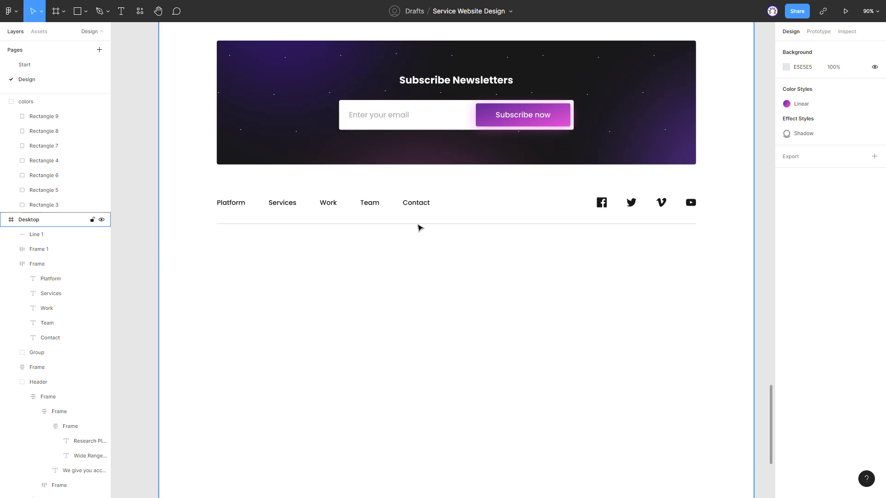
Wrap the footer nav links and social icons layers together in one auto layout row.
click(420, 224)
click(617, 208)
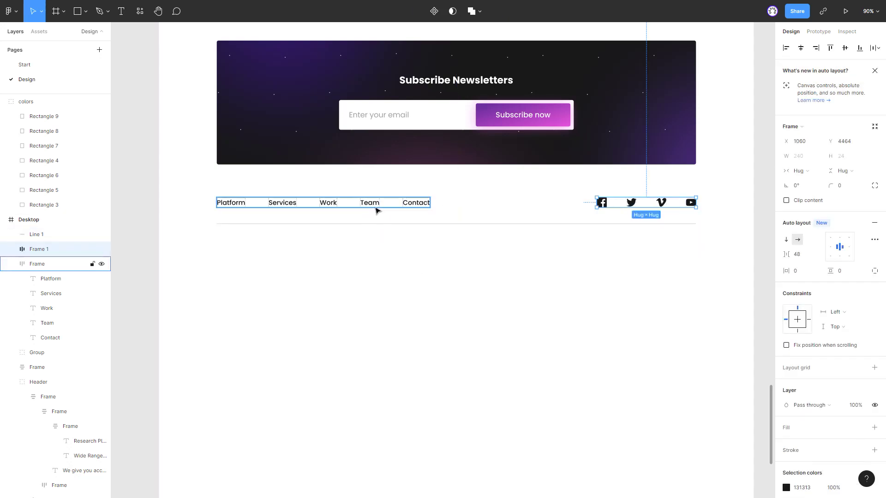
shift+click(395, 209)
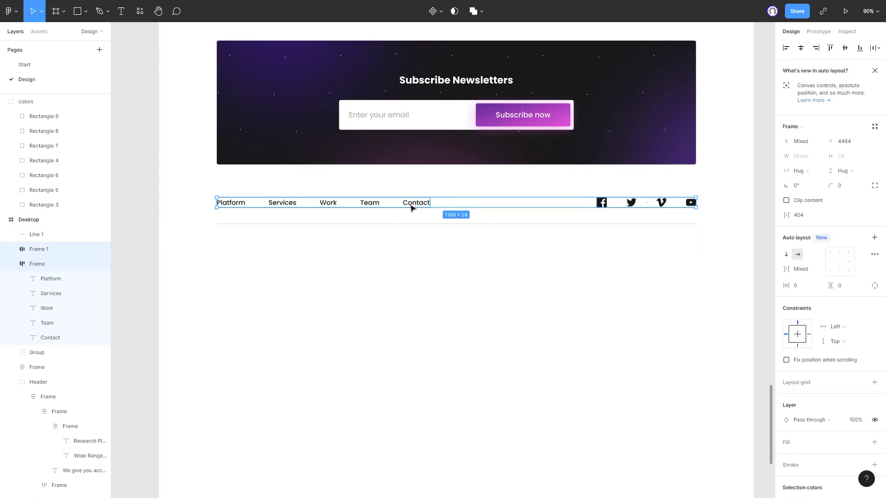
double_click(56, 250)
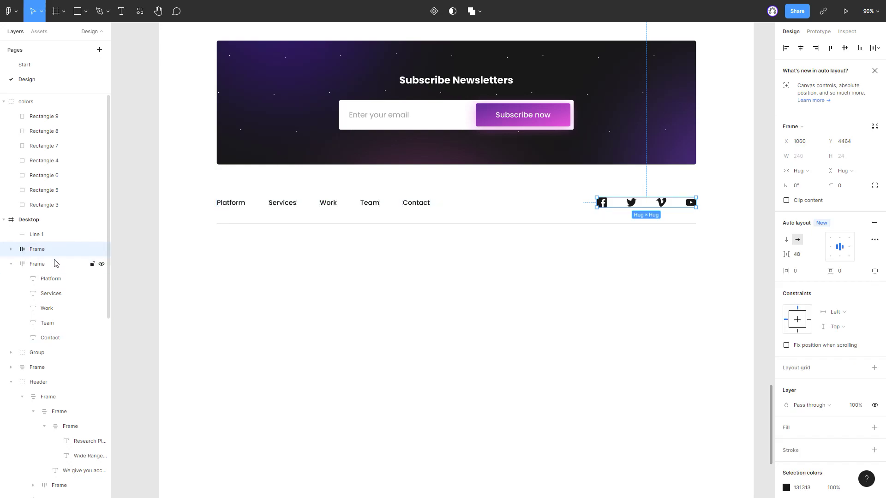
shift+click(46, 264)
right_click(45, 264)
click(92, 392)
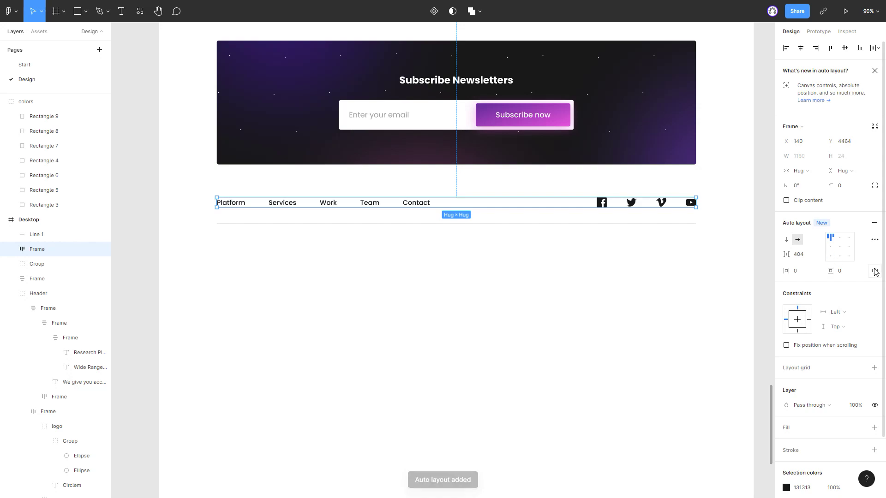
Set the row's spacing mode to Space between, pushing links and icons to opposite ends.
click(874, 239)
click(744, 318)
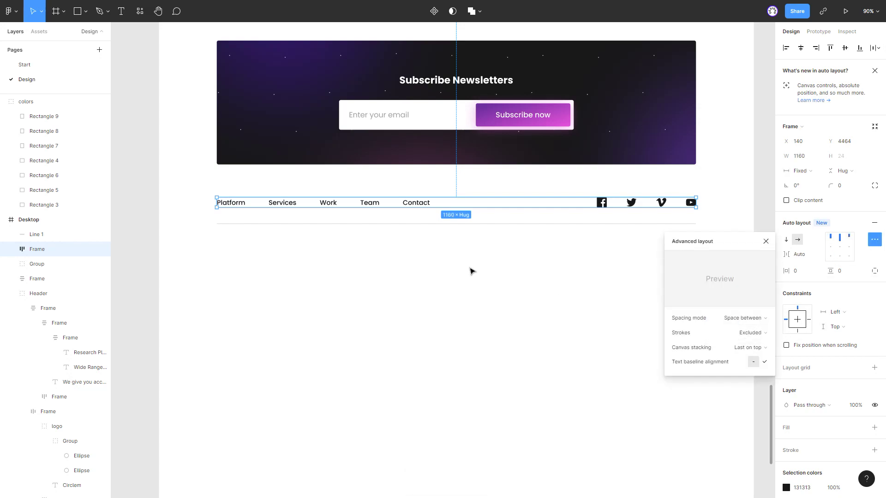
click(431, 233)
shift+click(414, 209)
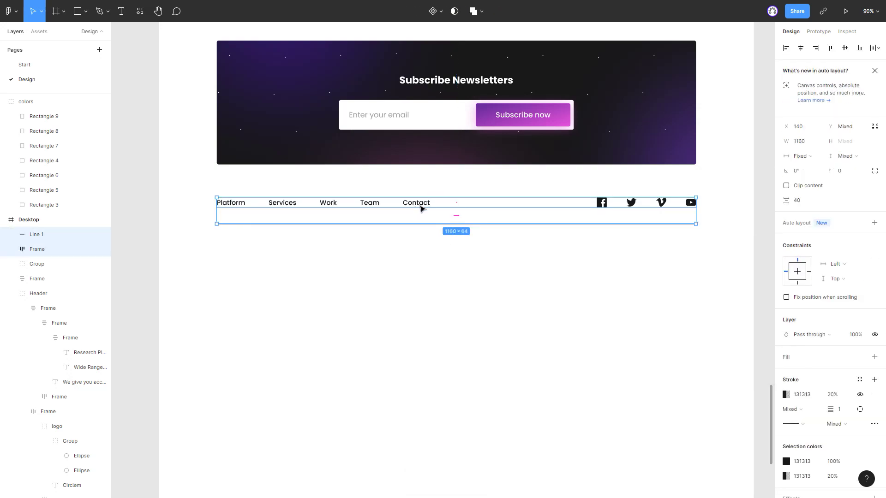
click(46, 240)
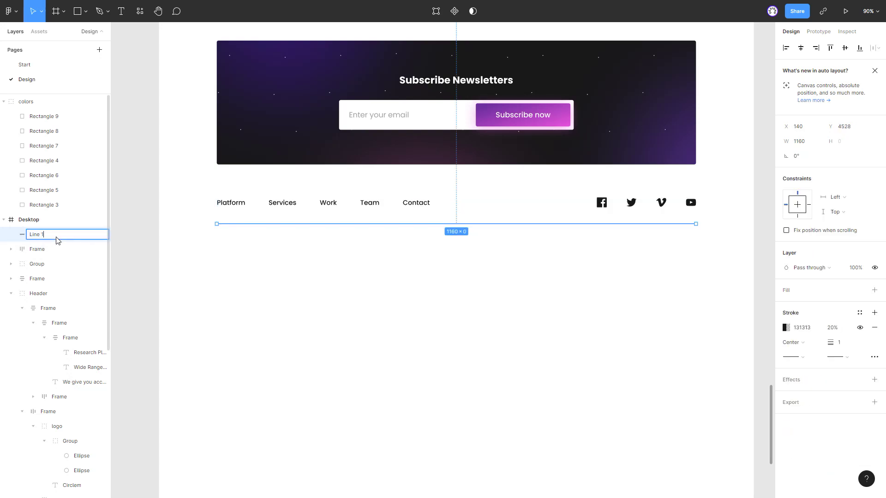
click(401, 272)
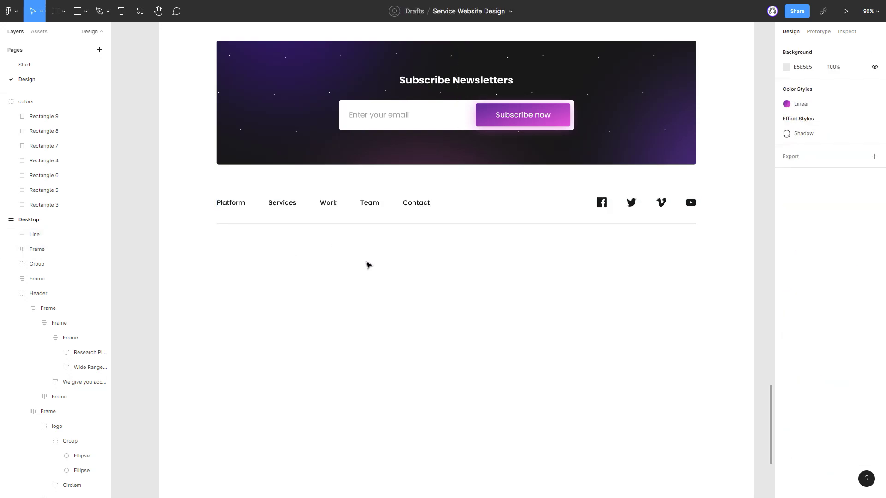
Select the Subscribe now button and remove its existing shadow.
scroll(383, 279, down, 5)
scroll(397, 231, up, 5)
scroll(407, 158, down, 4)
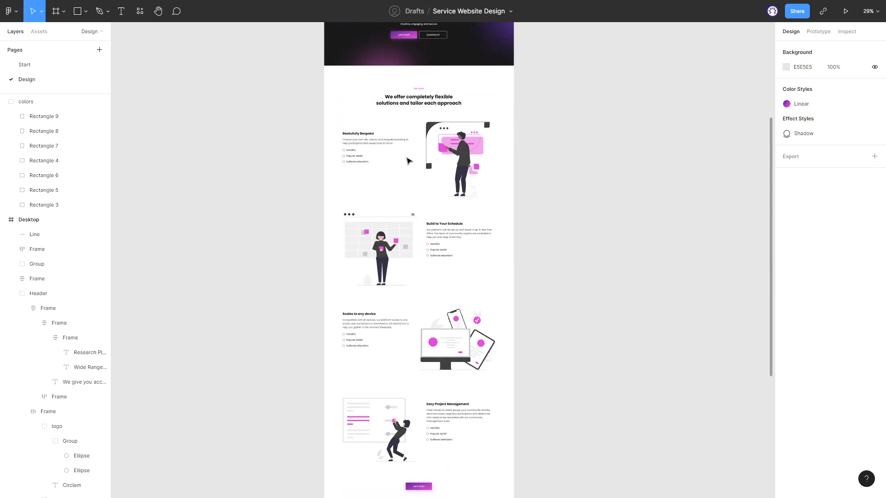
scroll(407, 160, down, 4)
scroll(457, 369, up, 5)
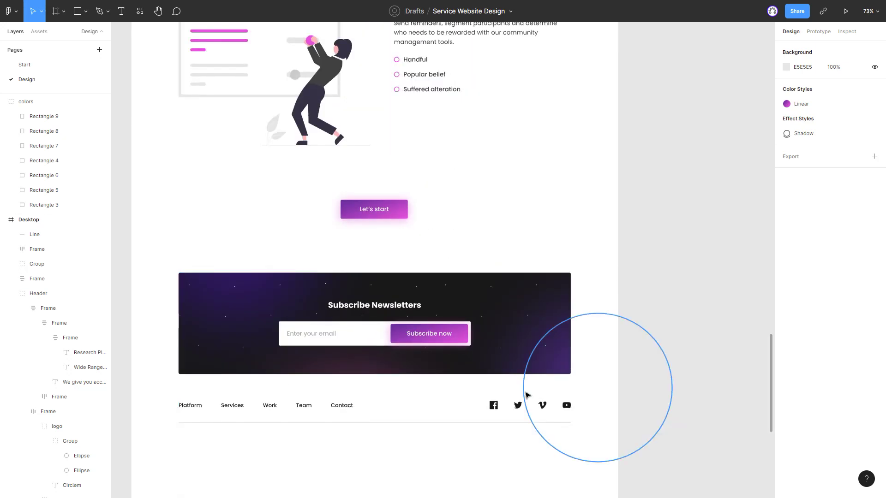
scroll(595, 383, up, 2)
click(415, 326)
scroll(794, 323, down, 3)
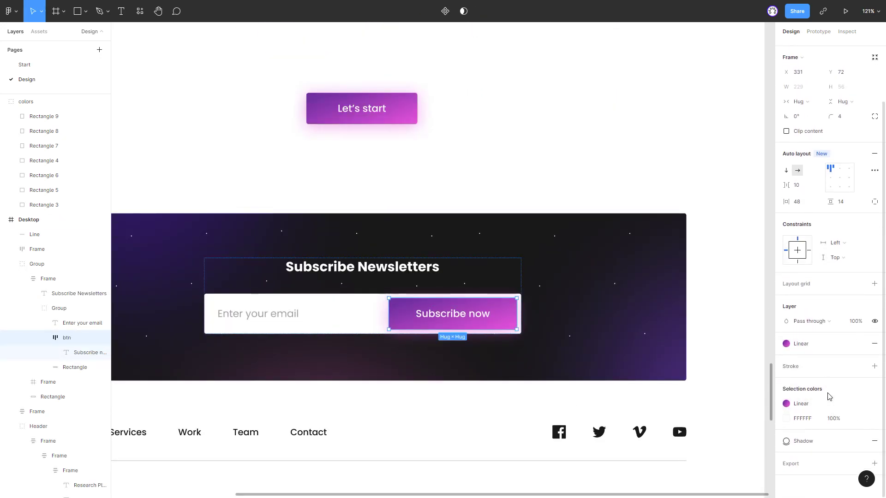
click(875, 441)
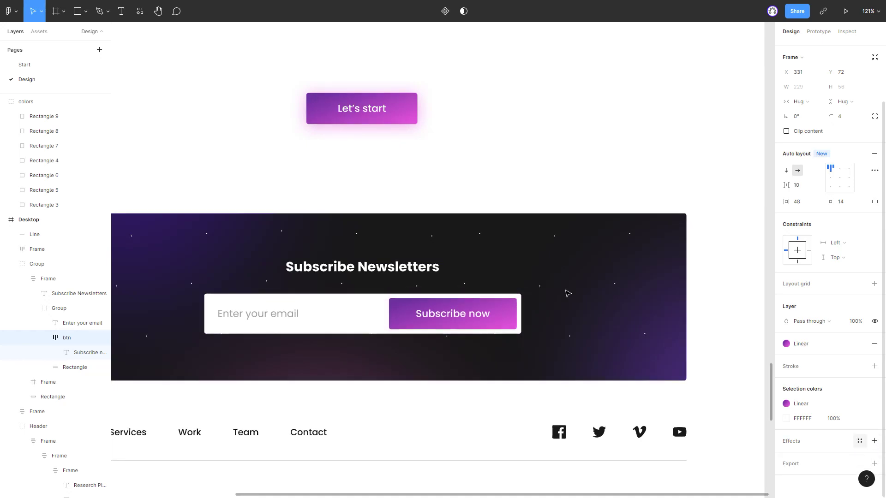
scroll(651, 266, down, 5)
click(651, 266)
Inspect the header's Circlem logo, top row and nav links layers.
scroll(494, 327, down, 3)
scroll(491, 323, up, 10)
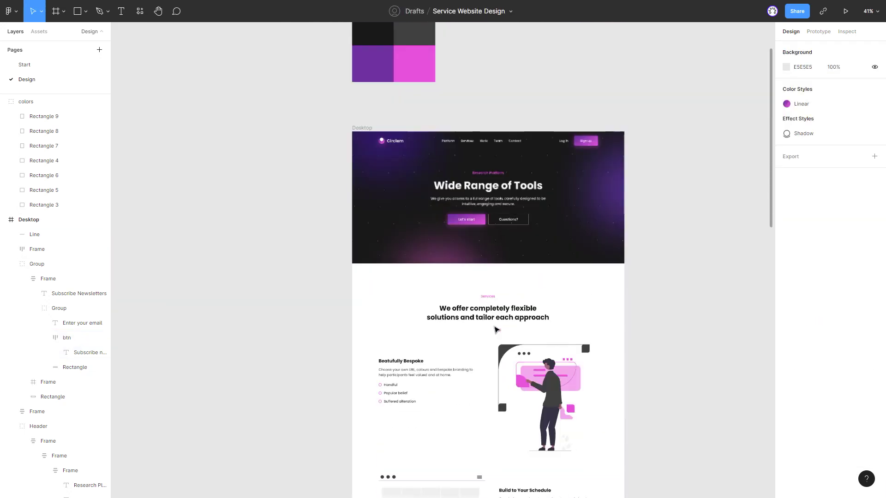
scroll(410, 142, up, 5)
scroll(410, 142, up, 5)
click(396, 141)
click(51, 230)
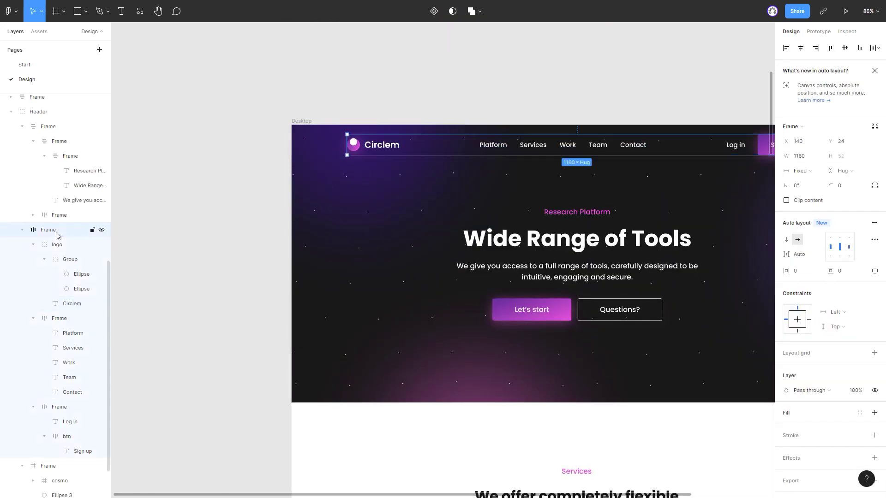
click(58, 319)
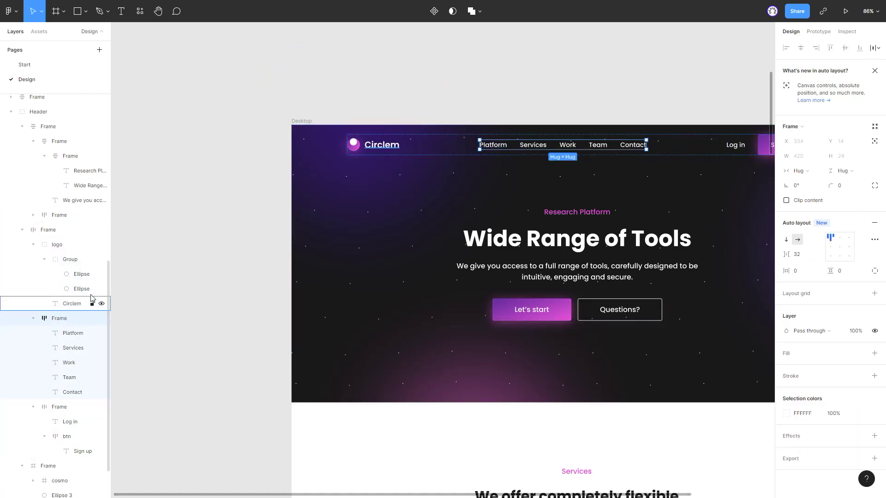
click(63, 248)
click(441, 93)
ctrl+scroll(442, 93, down, 5)
scroll(465, 319, down, 5)
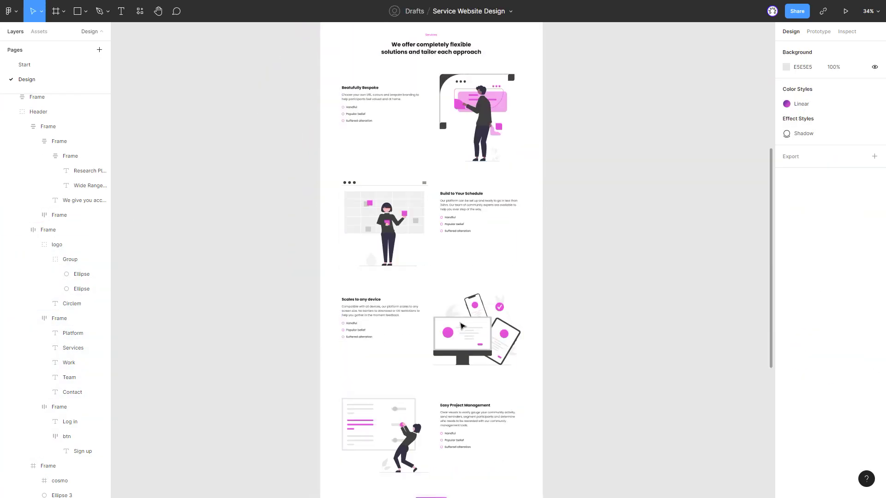
scroll(465, 320, down, 5)
ctrl+scroll(465, 320, up, 3)
ctrl+scroll(431, 299, up, 3)
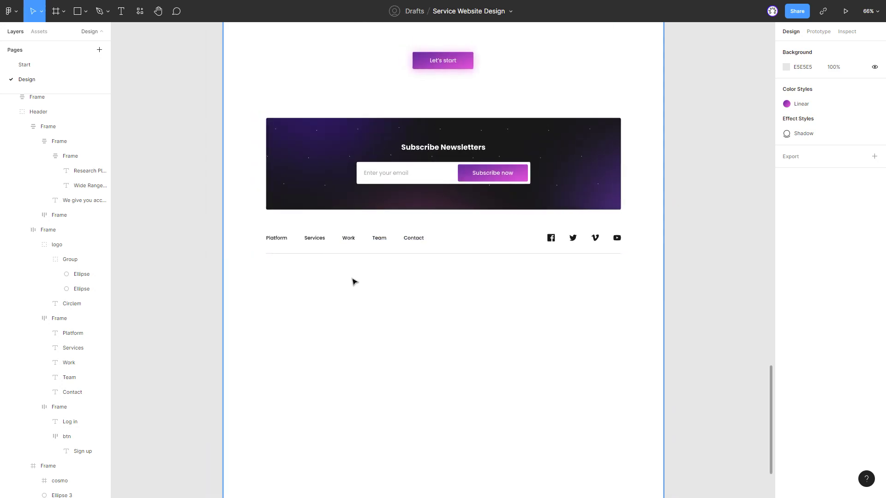
Apply the saved Shadow effect style as the Subscribe now button's drop shadow.
double_click(503, 164)
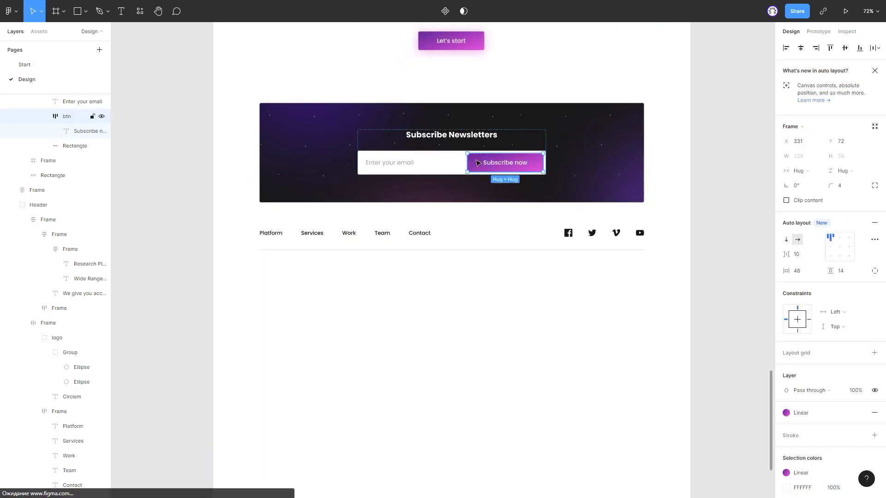
scroll(823, 429, down, 2)
click(826, 444)
scroll(826, 445, down, 1)
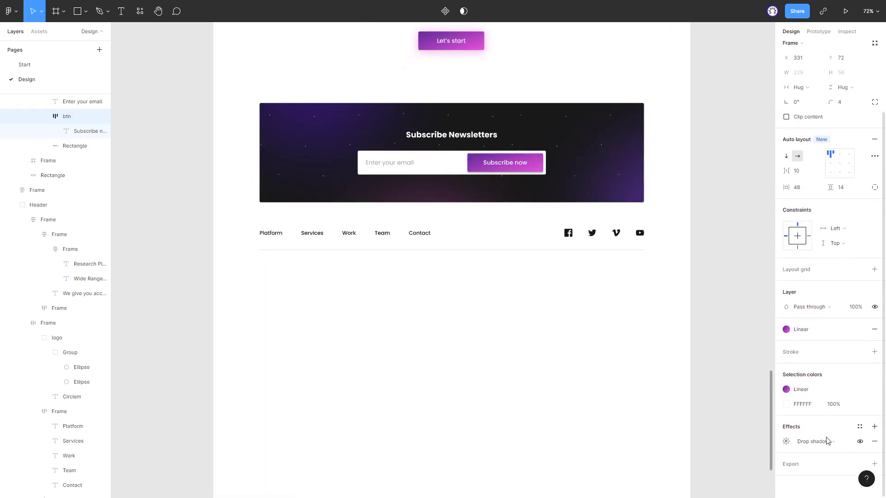
click(860, 426)
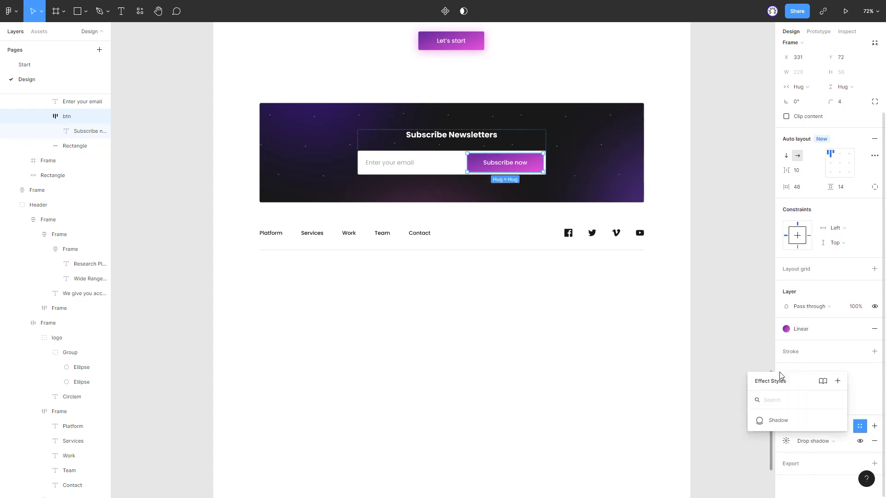
click(821, 401)
click(744, 324)
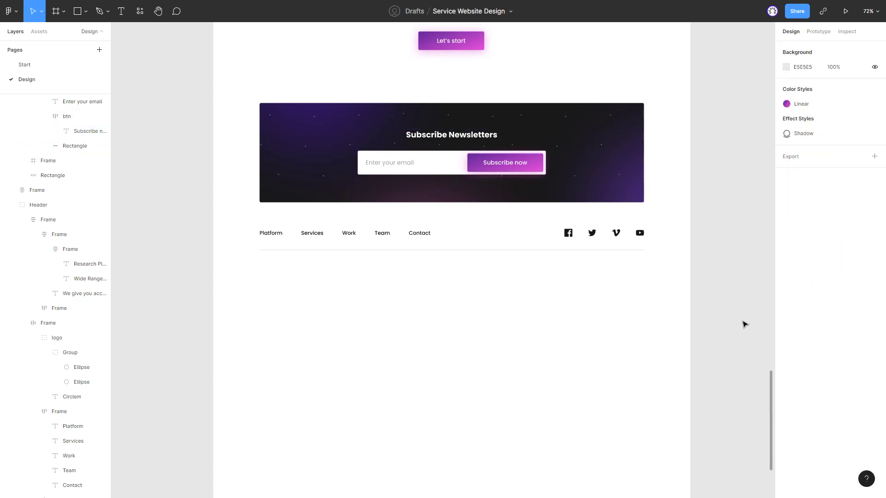
scroll(317, 274, up, 2)
Paste the Circlem logo at the left below the footer divider, nudged slightly lower.
click(293, 246)
scroll(300, 277, up, 5)
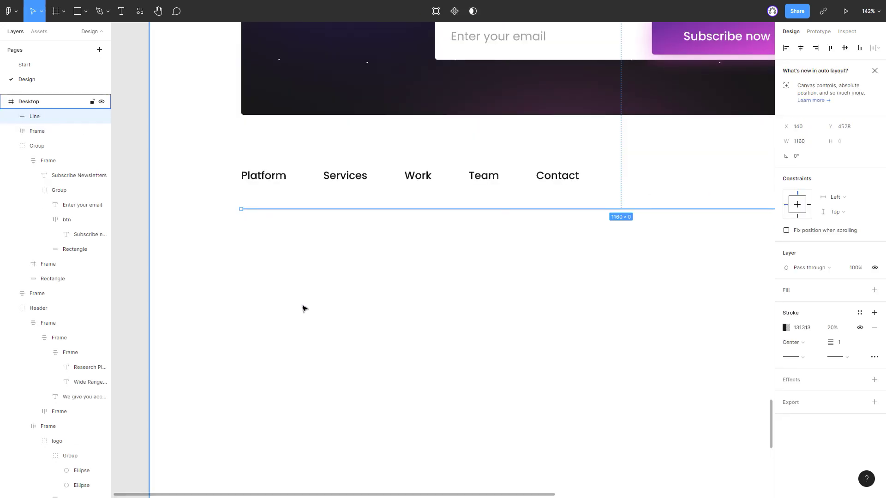
key(ctrl+v)
drag(434, 267, 275, 246)
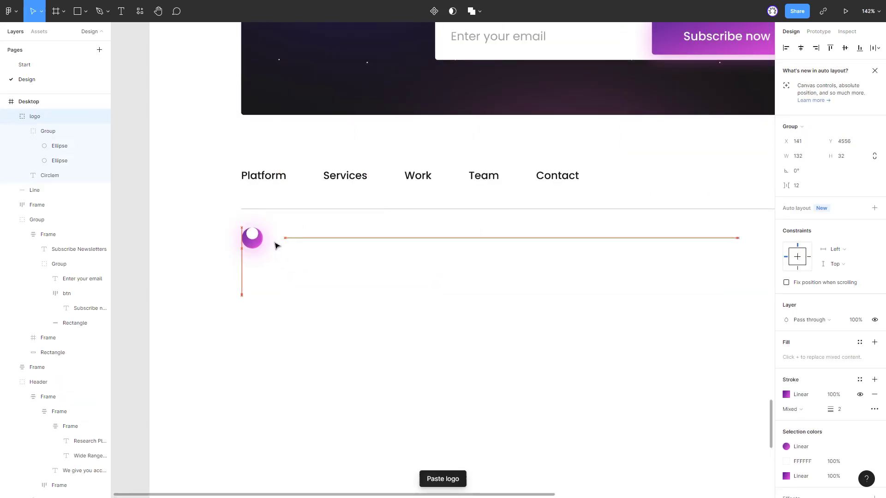
key(shift+Down)
key(Down)
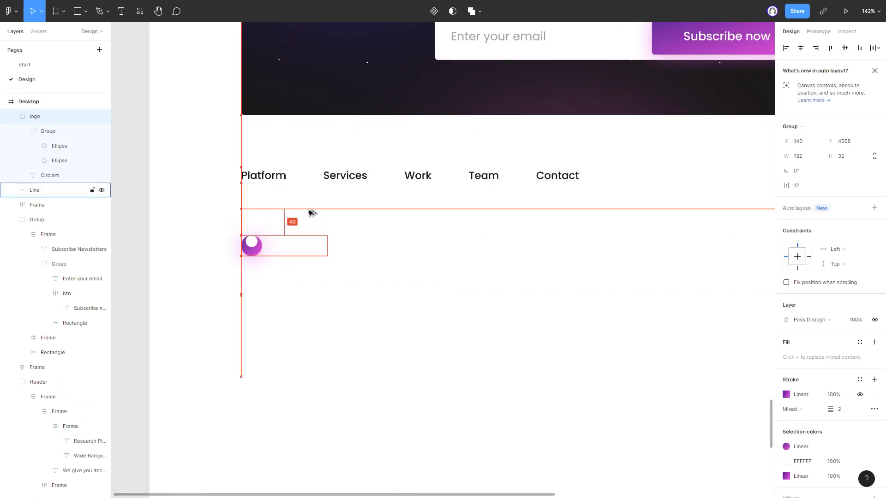
double_click(298, 245)
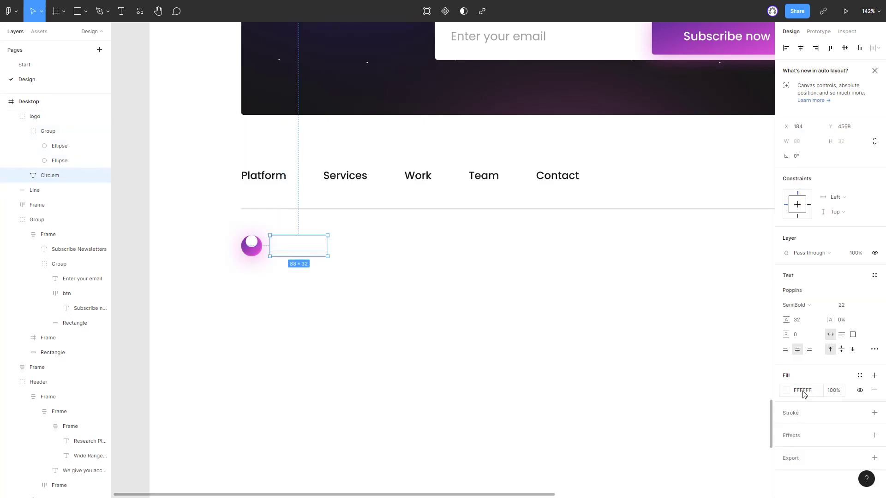
click(289, 312)
scroll(300, 286, down, 3)
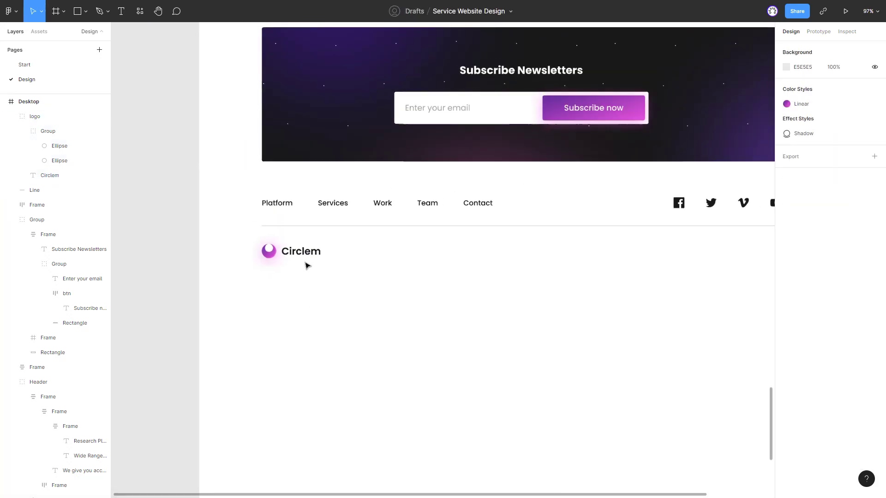
scroll(355, 265, down, 3)
scroll(378, 281, up, 3)
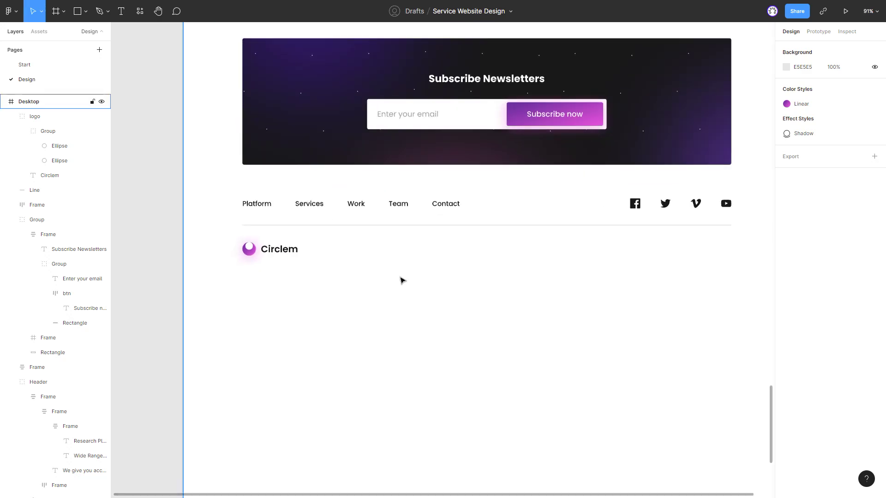
scroll(401, 279, up, 2)
Turn a copy of the Team link into the '© 2022 Circlem. All rights reserved.' line.
click(397, 193)
key(ctrl+c)
scroll(428, 272, up, 4)
key(ctrl+v)
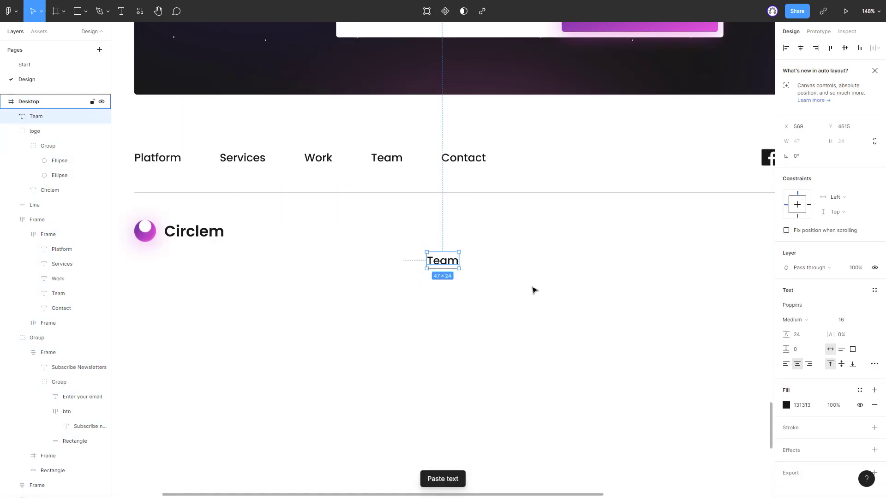
double_click(456, 262)
key(ctrl+v)
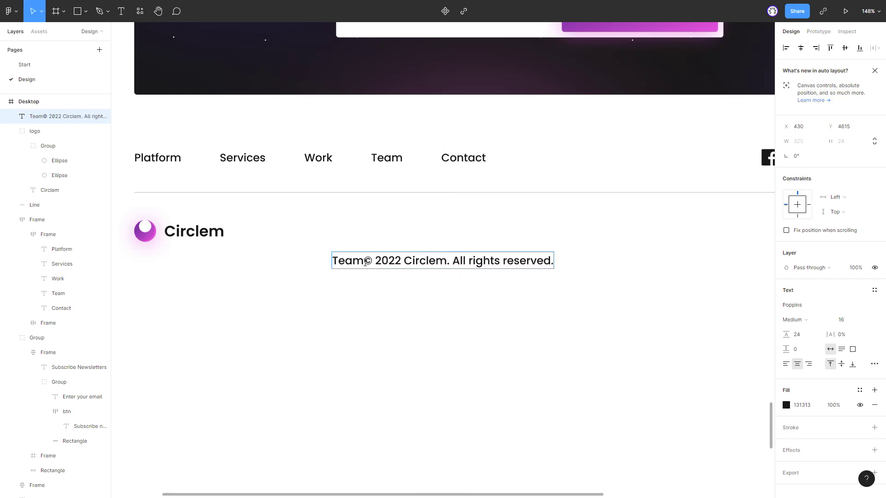
key(BackSpace)
key(Escape)
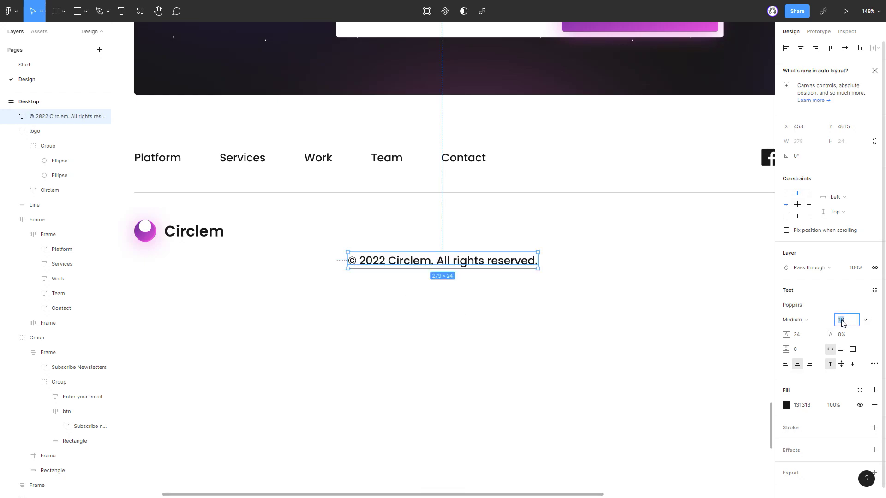
Style the copyright text 14 Regular with 18 line height, matching the body colour 3C3C3C.
key(Down)
key(Down)
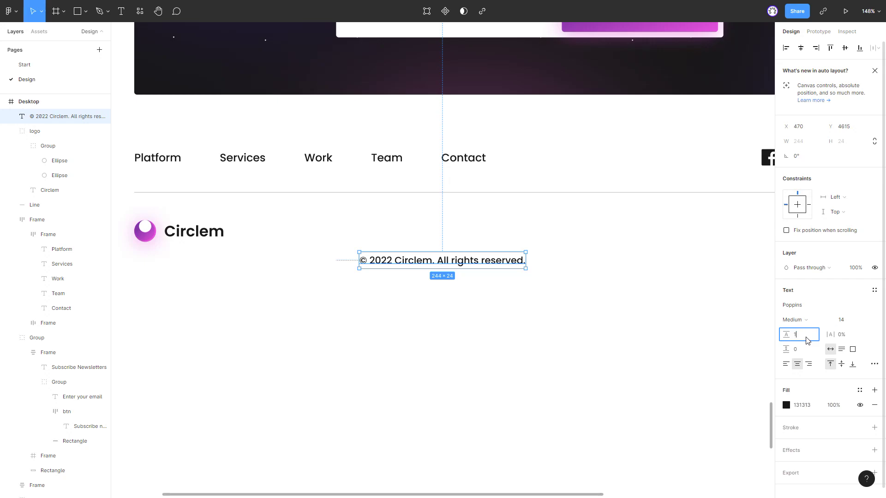
text(8)
key(Return)
click(795, 322)
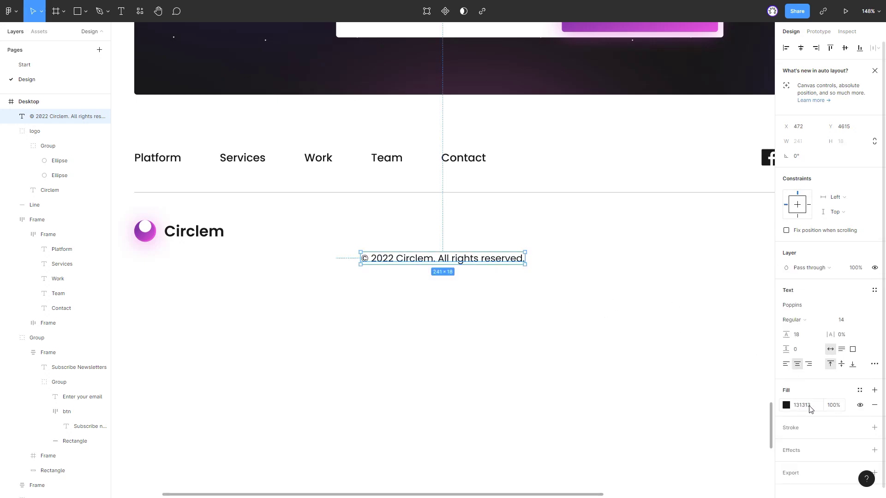
scroll(396, 343, down, 2)
scroll(396, 342, down, 3)
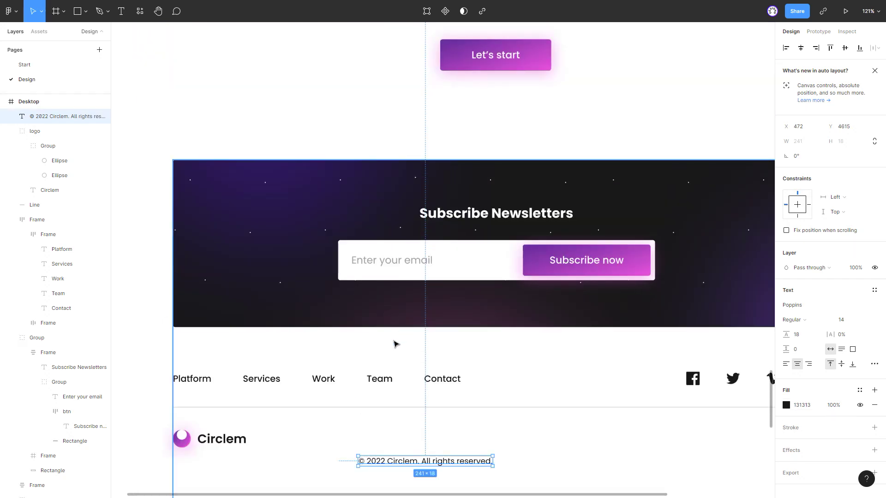
scroll(396, 343, down, 2)
scroll(510, 37, up, 3)
click(531, 83)
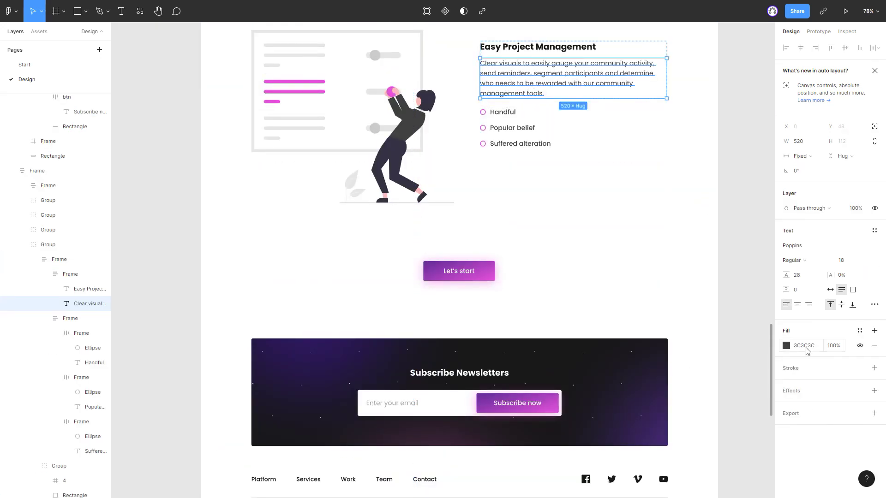
scroll(530, 127, down, 4)
scroll(461, 124, down, 4)
scroll(393, 126, up, 3)
Vertically centre the copyright with the logo and centre the copyright horizontally on the page.
click(402, 130)
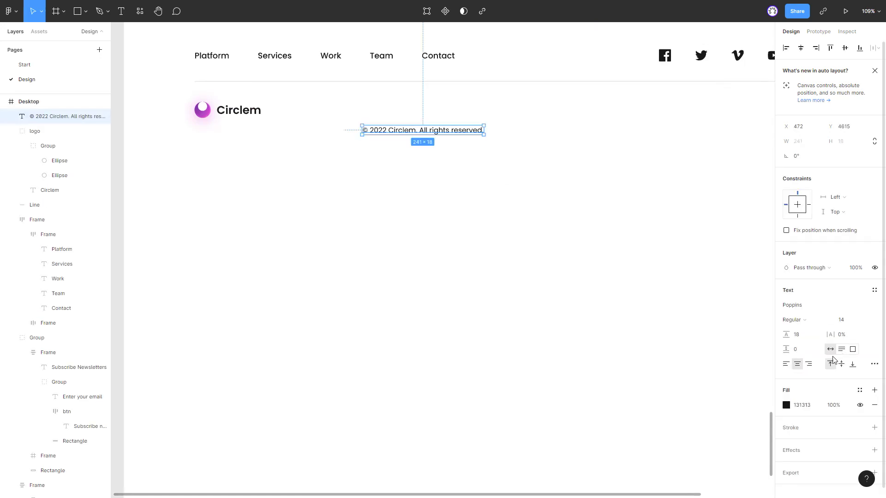
key(Escape)
scroll(564, 289, up, 3)
scroll(452, 214, down, 2)
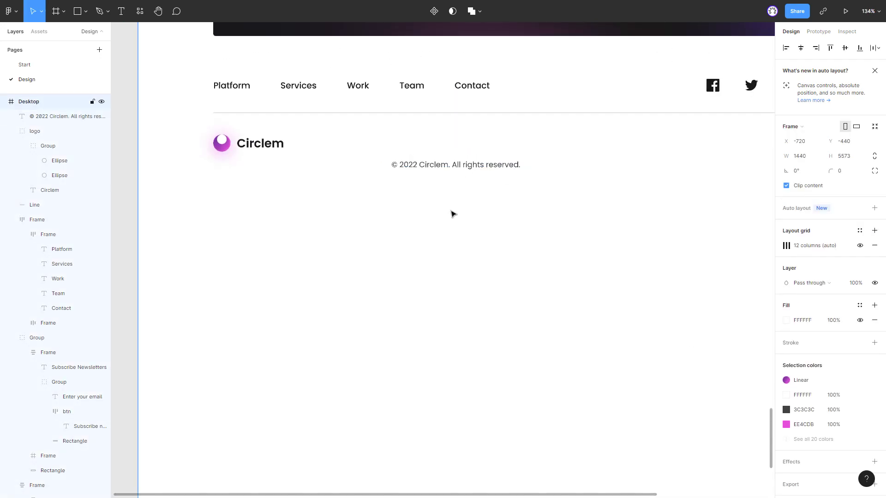
scroll(387, 232, up, 2)
scroll(387, 232, down, 2)
click(447, 204)
shift+click(276, 186)
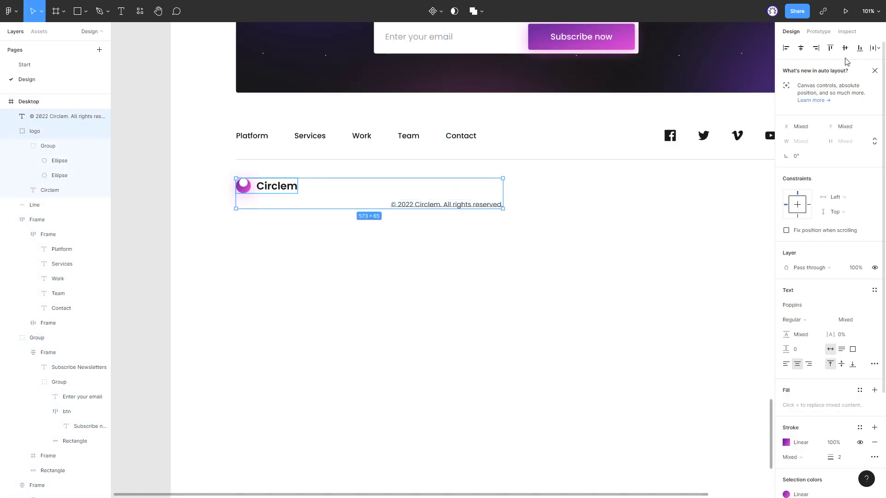
click(845, 48)
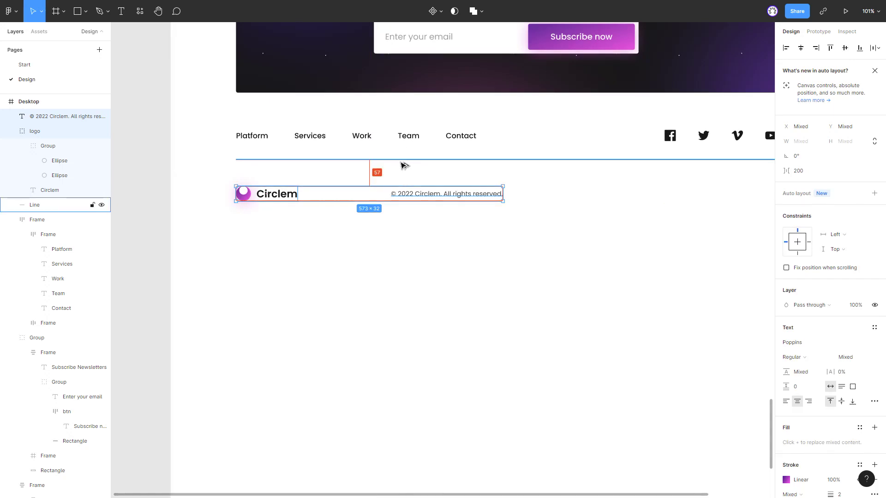
key(Down)
key(Down)
key(Down)
key(shift+Up)
key(shift+Up)
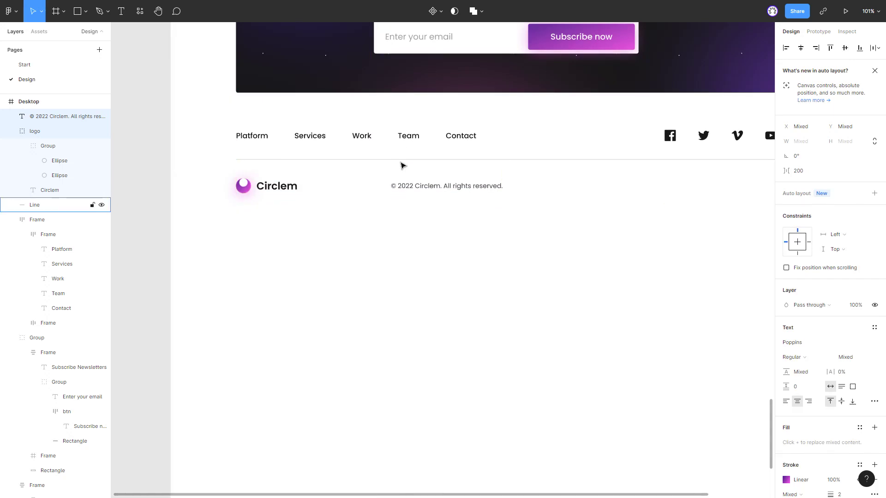
click(406, 186)
key(alt+h)
scroll(322, 265, down, 2)
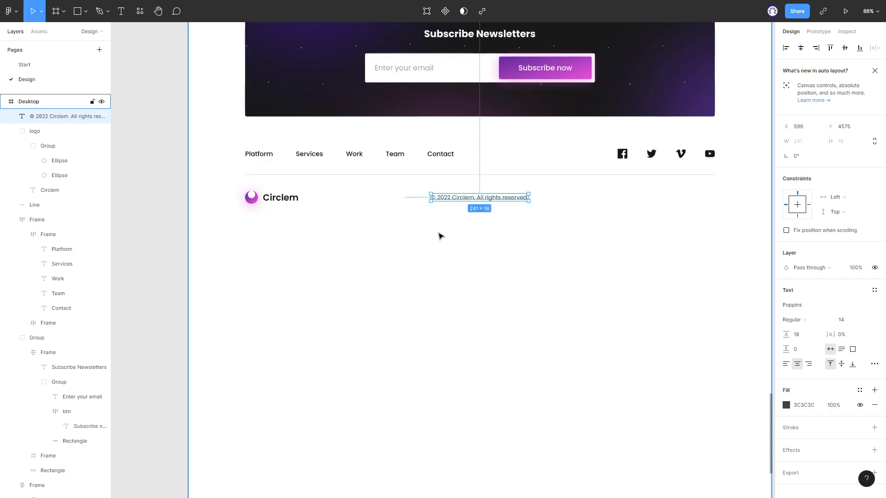
scroll(550, 250, up, 2)
scroll(273, 245, down, 1)
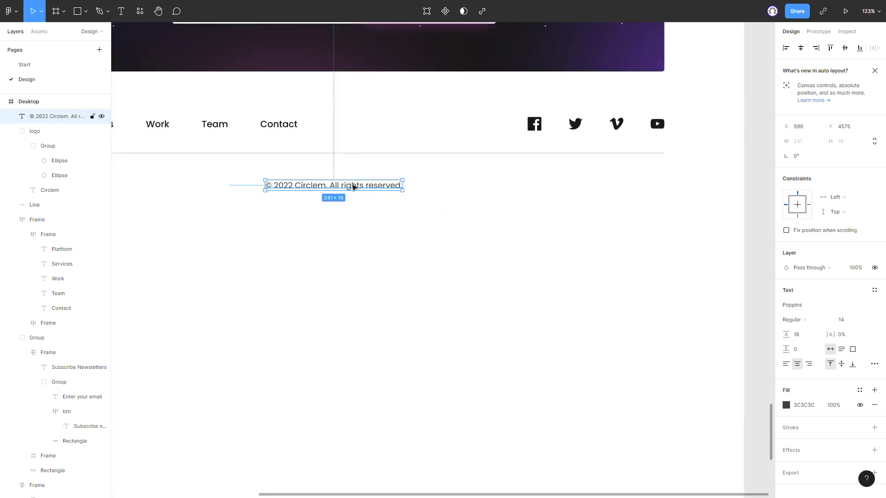
Duplicate the copyright text to the footer's right end, right-aligned, reading 'Privacy Policy'.
drag(352, 184, 616, 185)
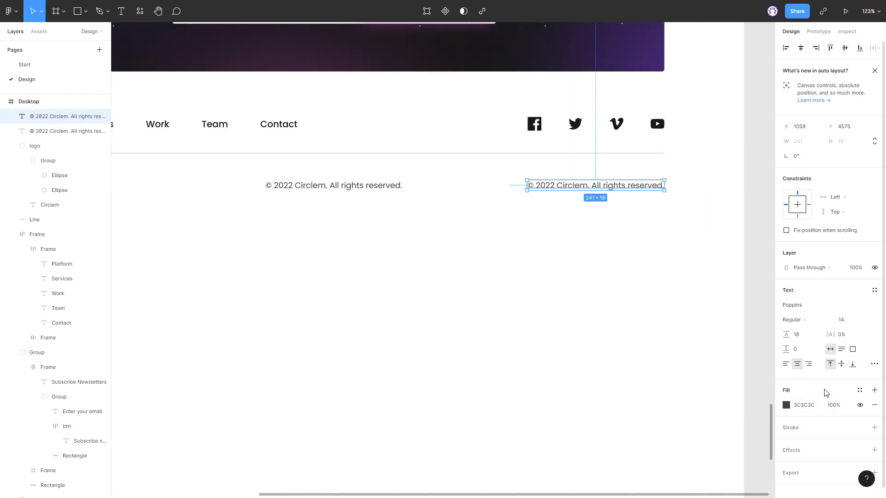
key(ctrl+alt+r)
double_click(633, 186)
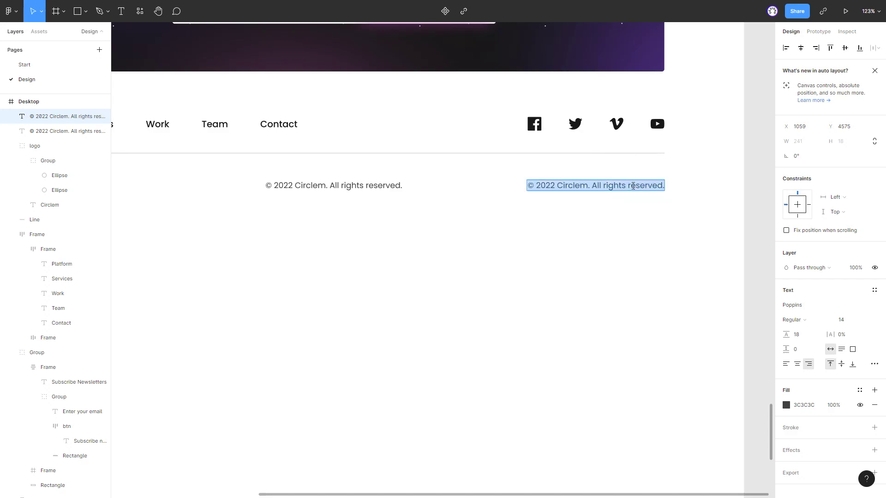
text(Privacy Policy)
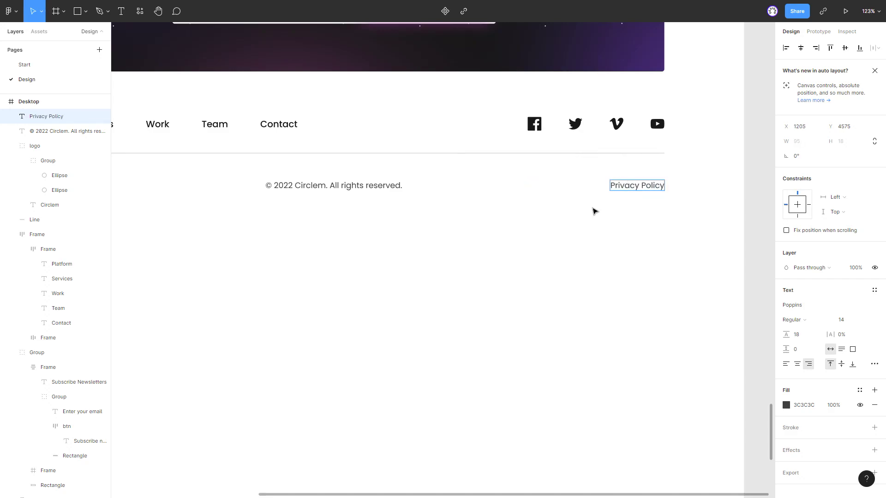
key(Escape)
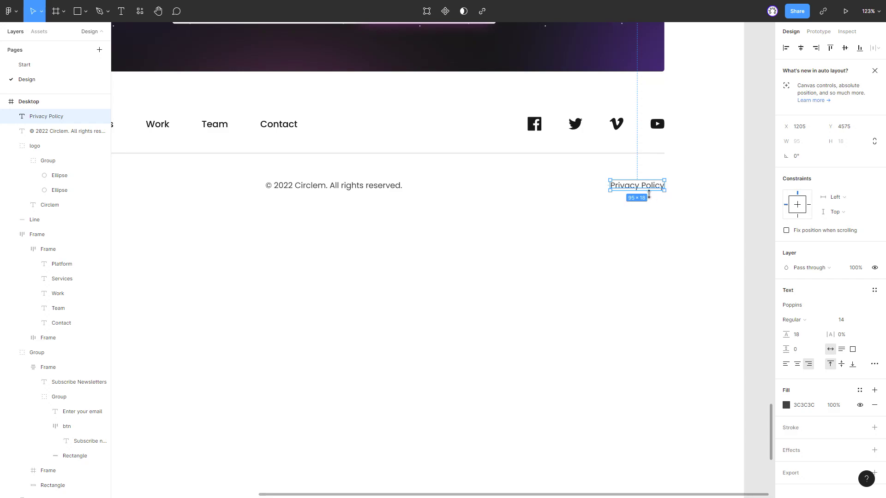
Add a 'Terms of Service' copy left of Privacy Policy and select both links.
alt+drag(639, 191, 563, 191)
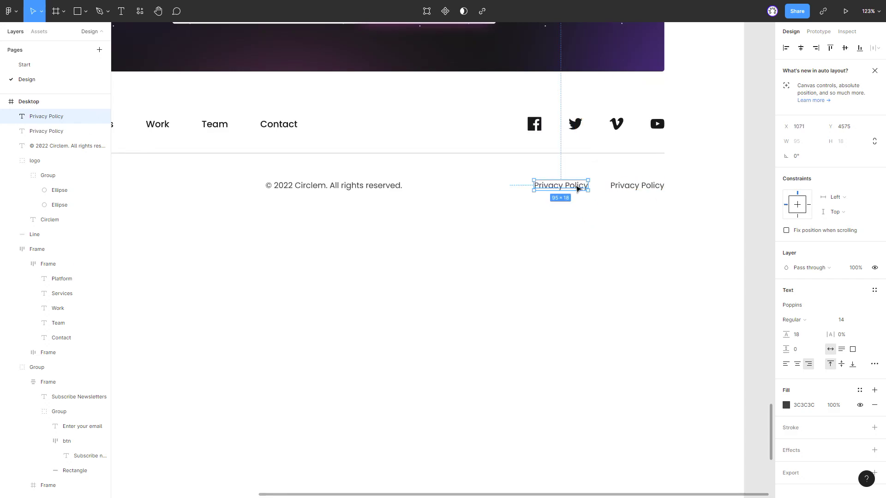
double_click(576, 186)
text(Terms of Service)
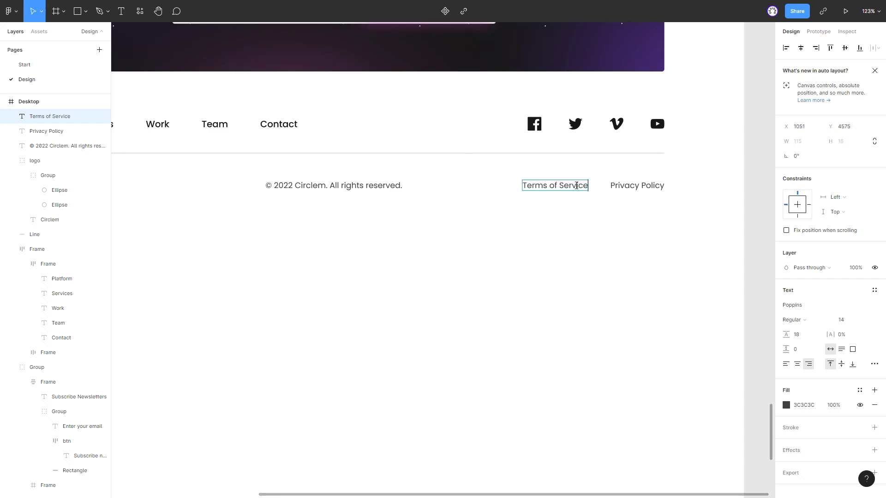
key(Escape)
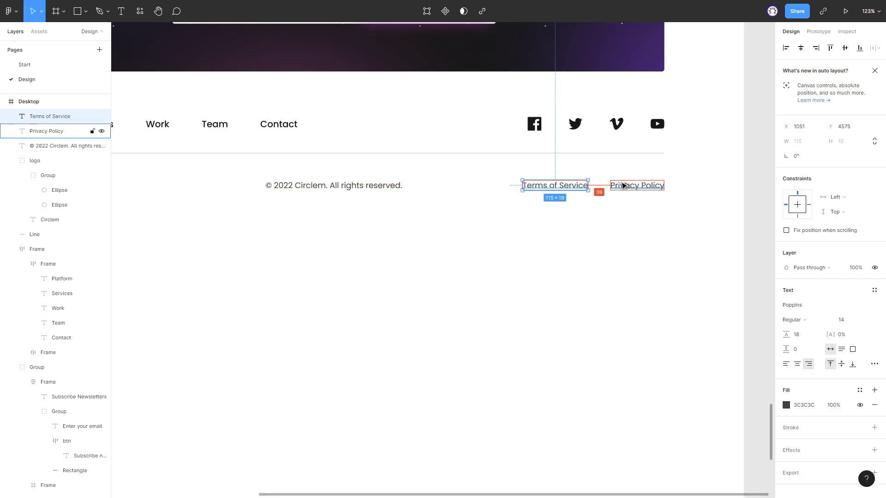
key(Left)
shift+click(622, 186)
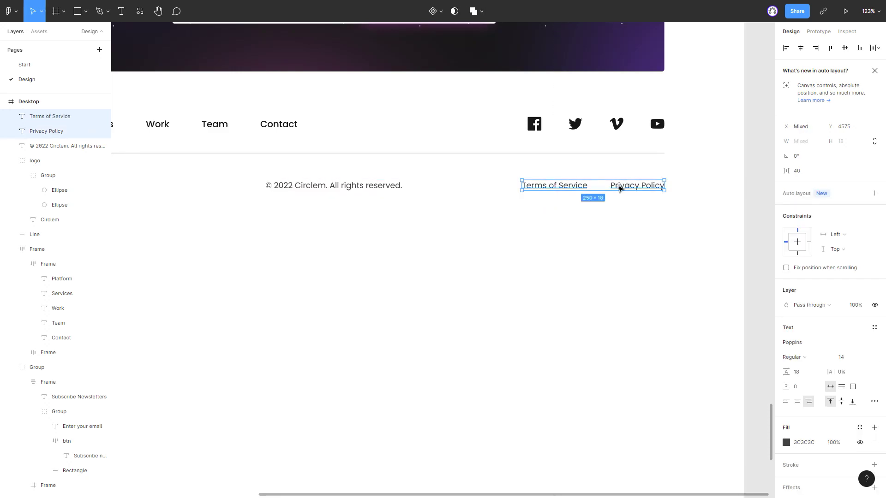
Wrap the two links in auto layout, then group them with the copyright and logo as 'Group'.
right_click(632, 189)
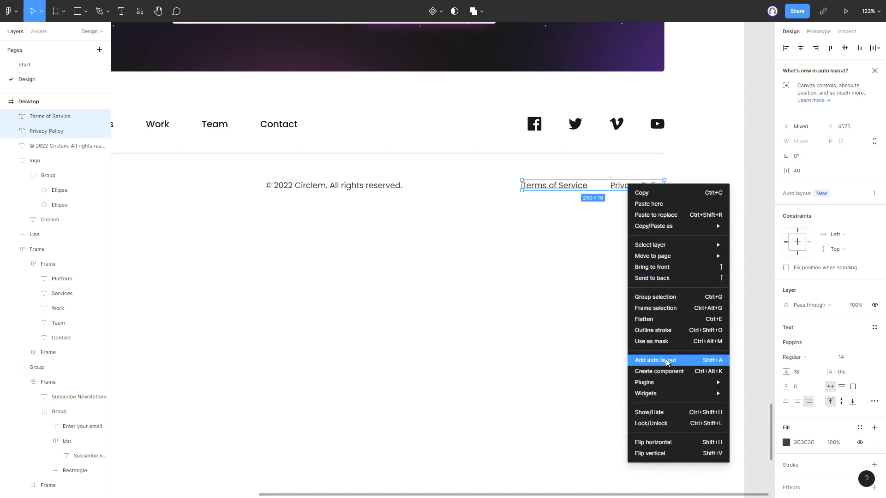
click(666, 363)
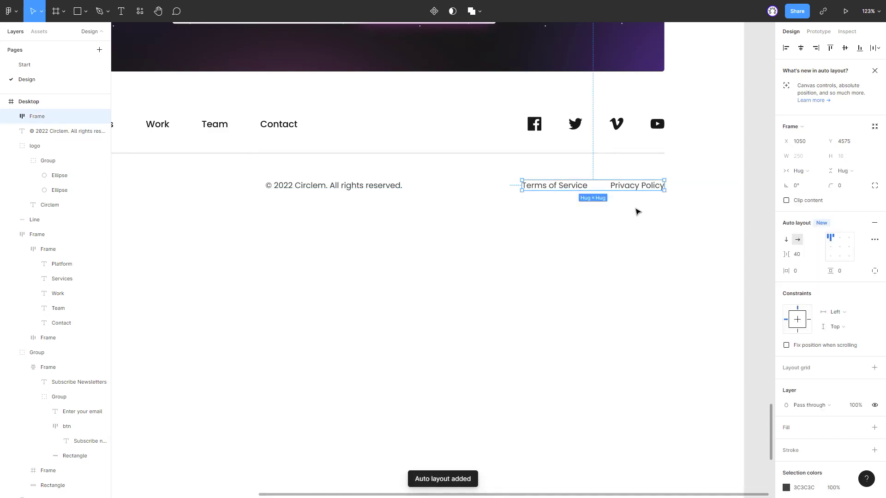
scroll(636, 212, down, 3)
scroll(692, 259, left, 3)
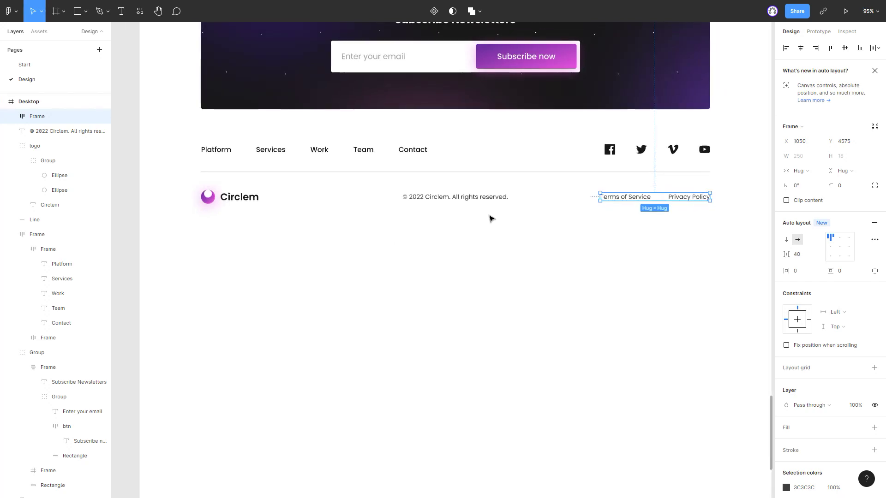
shift+click(491, 198)
shift+click(208, 196)
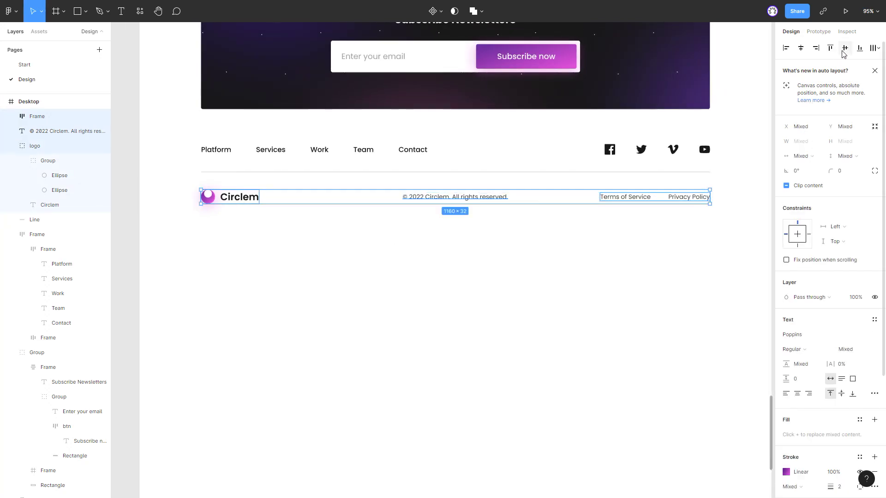
key(ctrl+g)
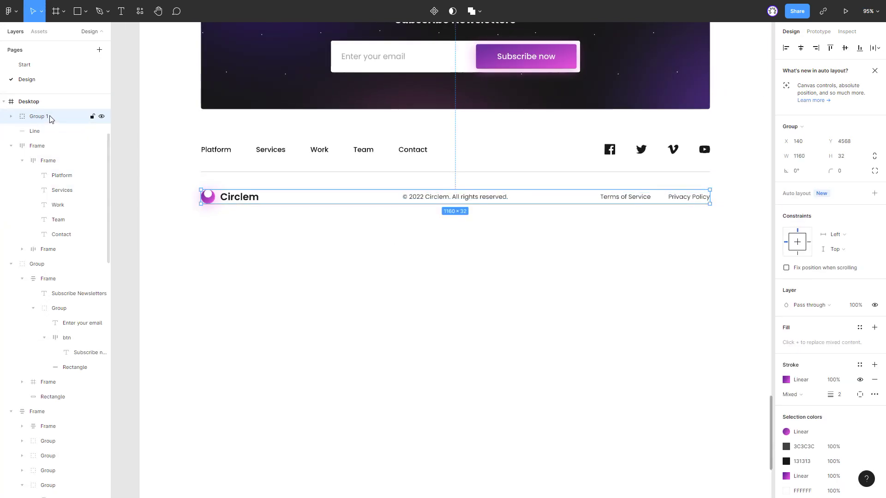
double_click(37, 116)
text(Group)
key(Return)
Stack the divider and footer rows in a vertical auto-layout frame named 'Frame', 40 spacing.
shift+click(256, 172)
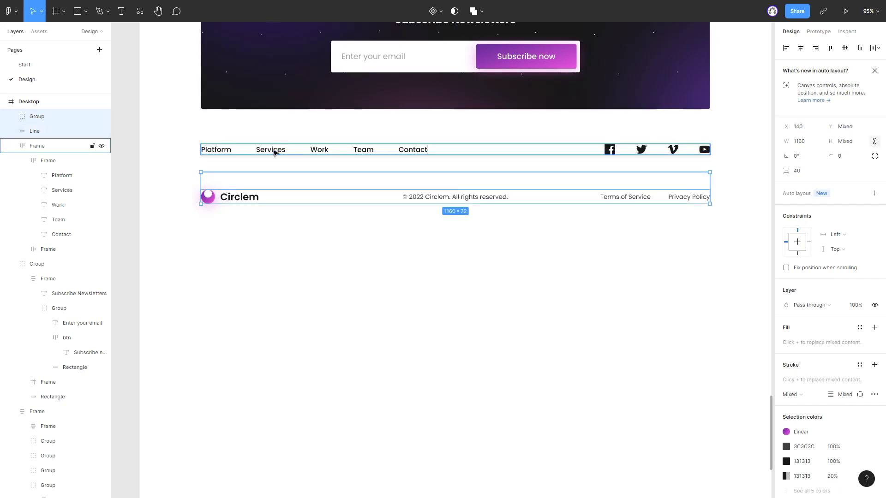
right_click(273, 152)
click(303, 337)
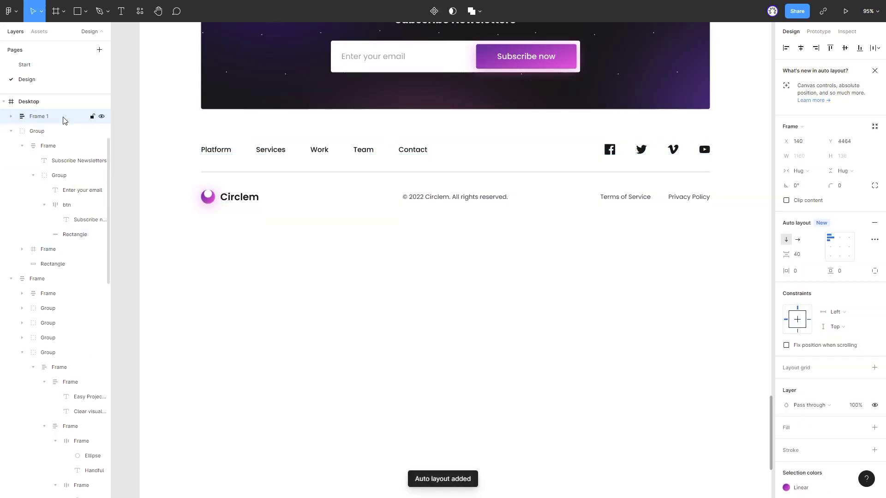
double_click(64, 119)
text(Frame)
key(Return)
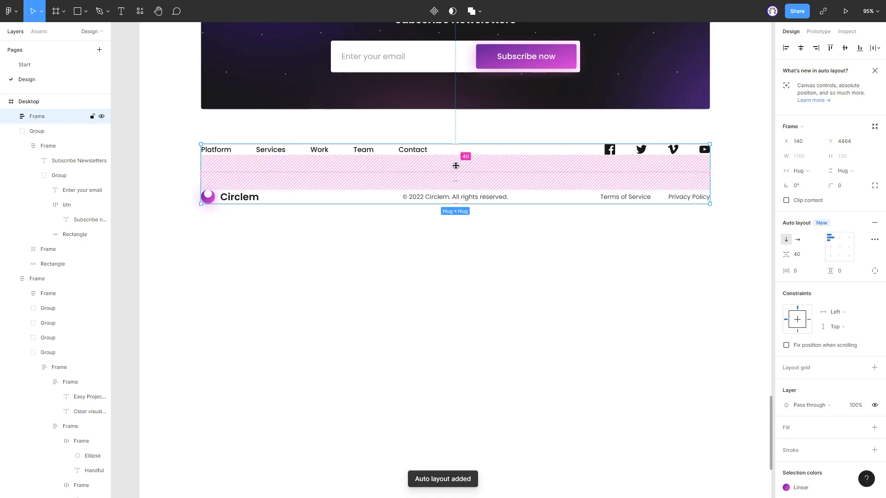
click(11, 131)
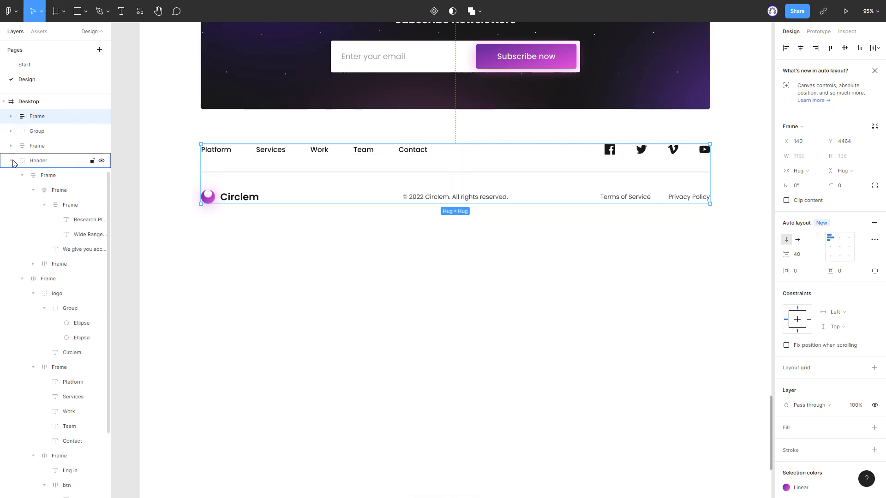
click(11, 161)
click(354, 283)
scroll(354, 284, down, 3)
Drag the Desktop frame's bottom edge up to just under the footer, height 4640.
scroll(342, 277, down, 3)
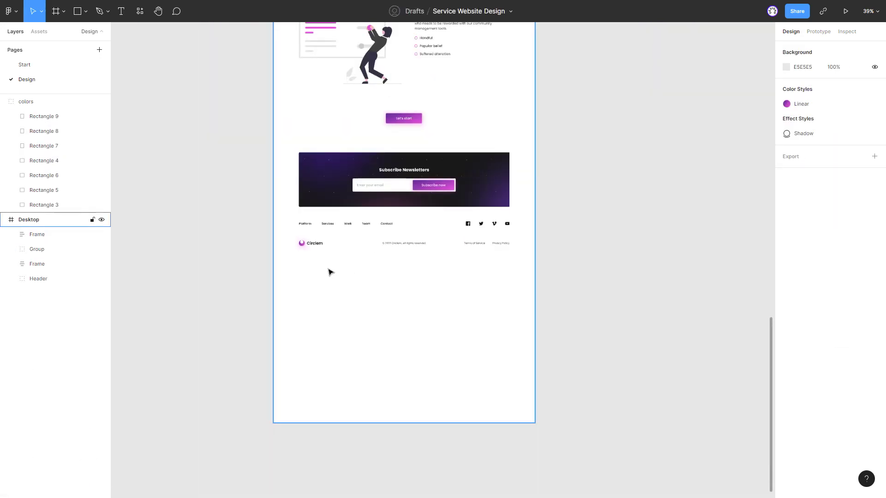
scroll(331, 273, up, 2)
scroll(380, 269, down, 2)
scroll(403, 257, down, 2)
click(55, 218)
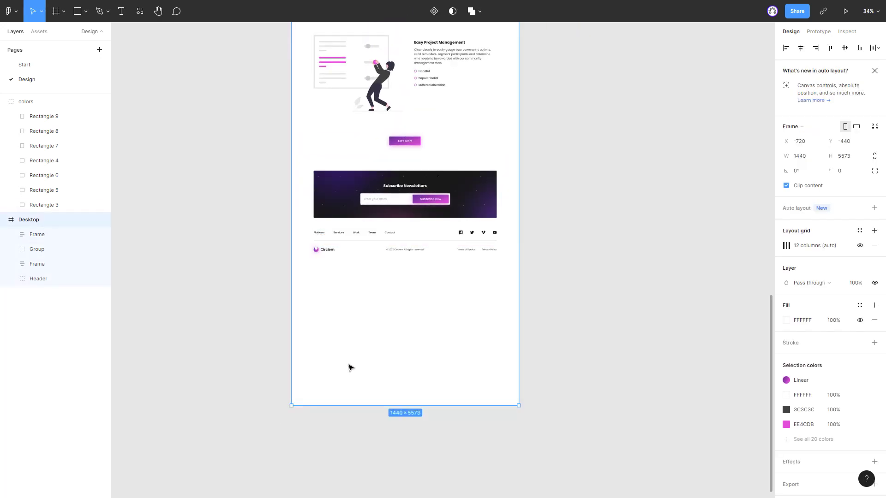
drag(388, 403, 390, 254)
scroll(390, 272, up, 3)
scroll(389, 276, up, 3)
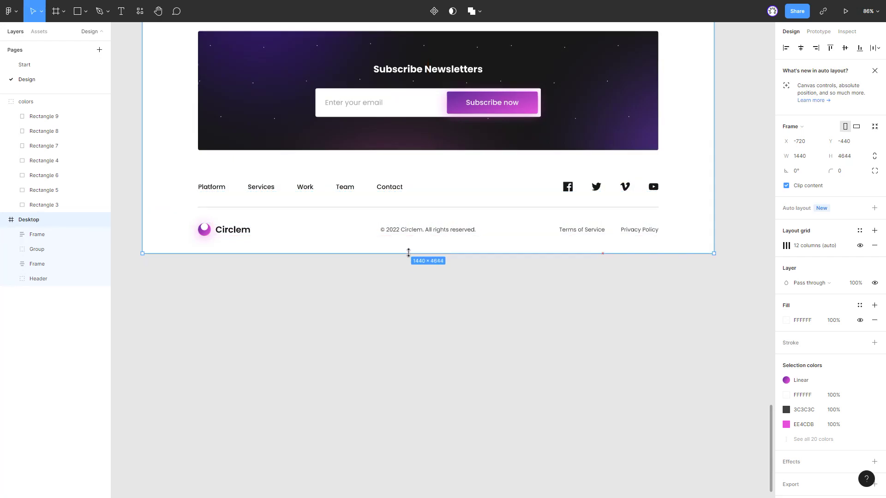
click(429, 232)
key(alt)
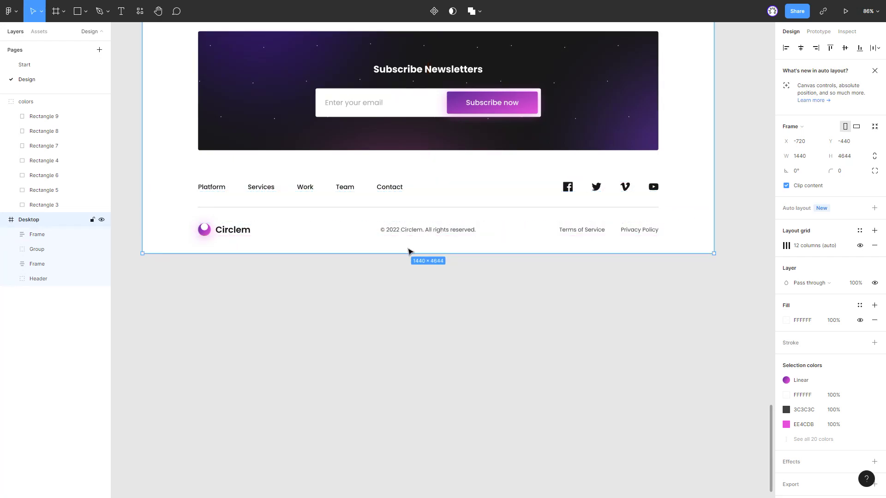
scroll(410, 251, up, 5)
scroll(406, 259, up, 5)
drag(402, 253, 402, 231)
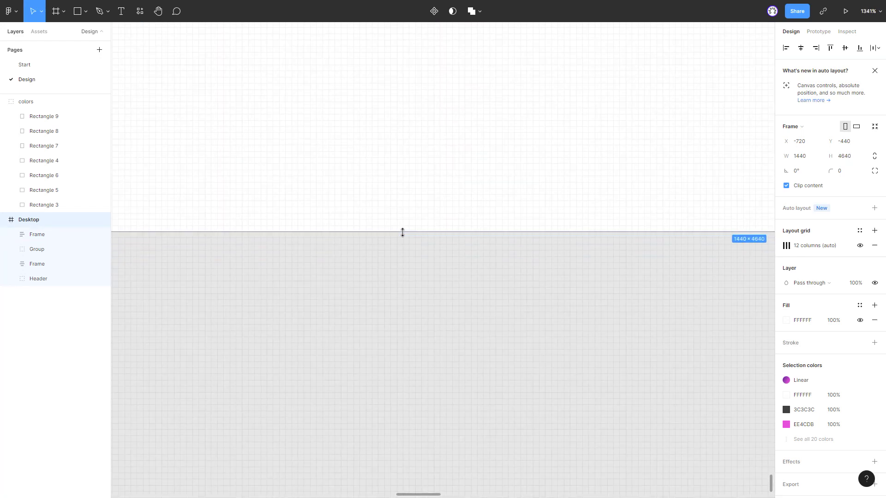
Collapse the Desktop layer tree and scroll over the trimmed page to check its bottom.
scroll(415, 259, down, 3)
scroll(393, 240, down, 3)
scroll(382, 271, down, 5)
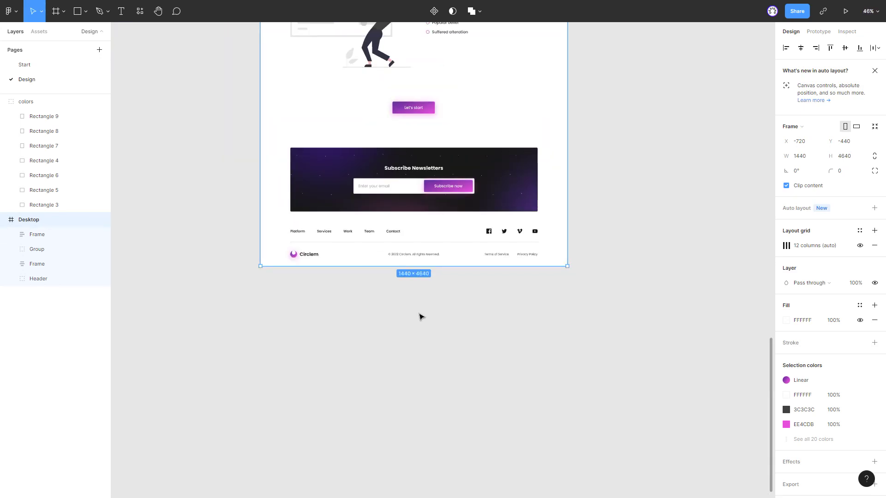
click(420, 317)
click(4, 219)
click(37, 103)
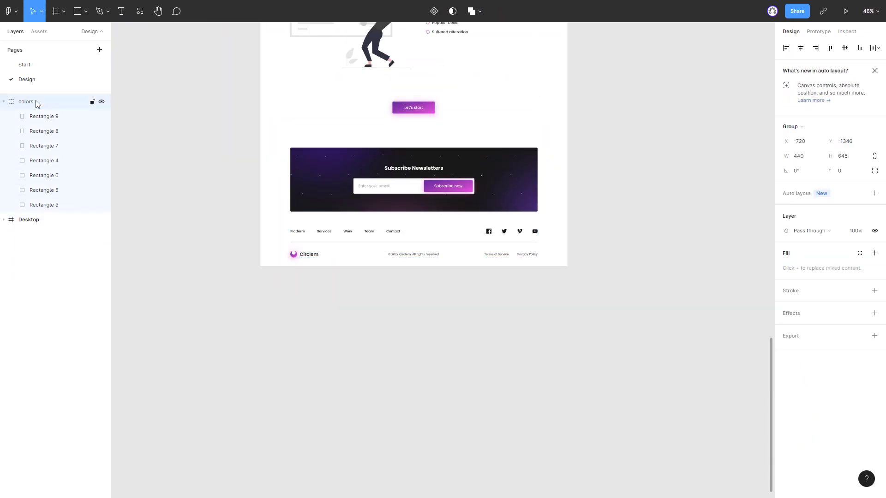
click(421, 303)
scroll(340, 270, up, 3)
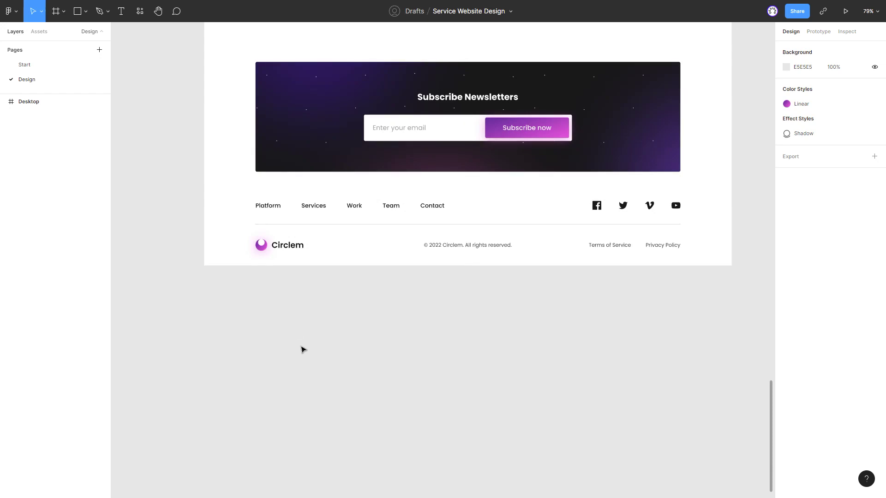
scroll(323, 353, down, 4)
scroll(389, 362, down, 3)
scroll(531, 263, up, 3)
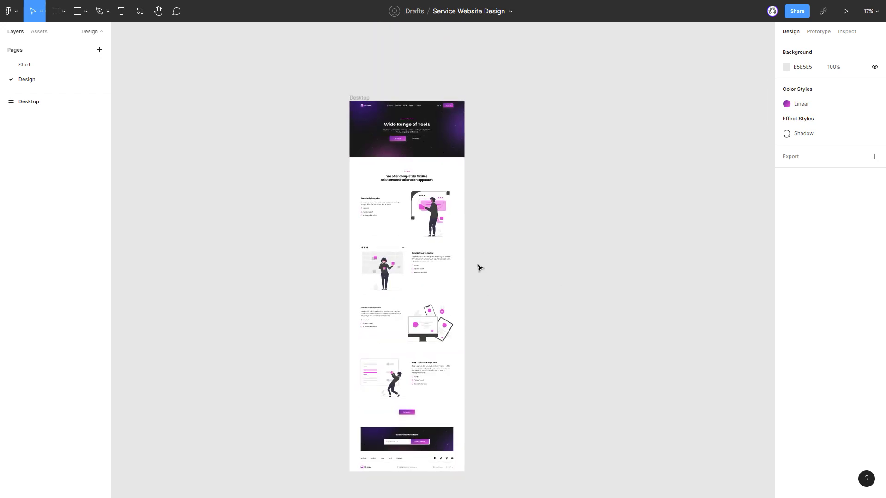
scroll(480, 267, up, 1)
scroll(300, 69, down, 1)
scroll(312, 55, up, 1)
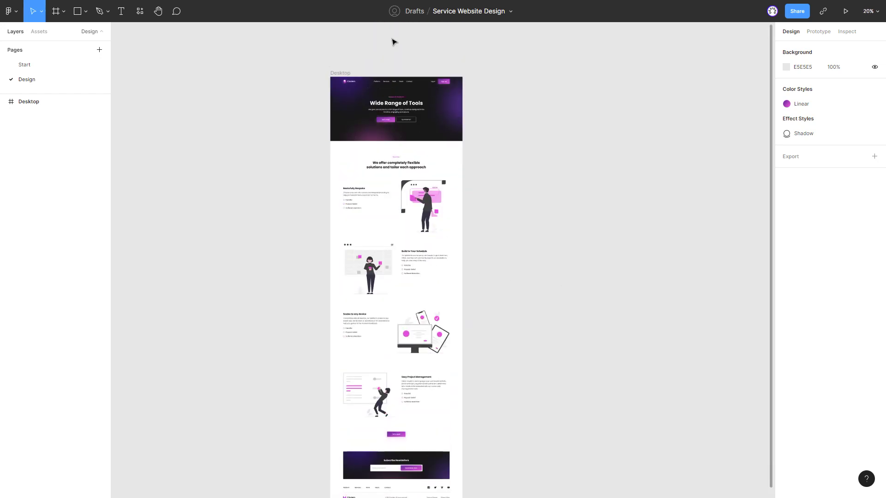
right_click(388, 37)
Hide the Figma interface panels for a clean preview of the Desktop frame.
click(436, 63)
scroll(397, 52, up, 3)
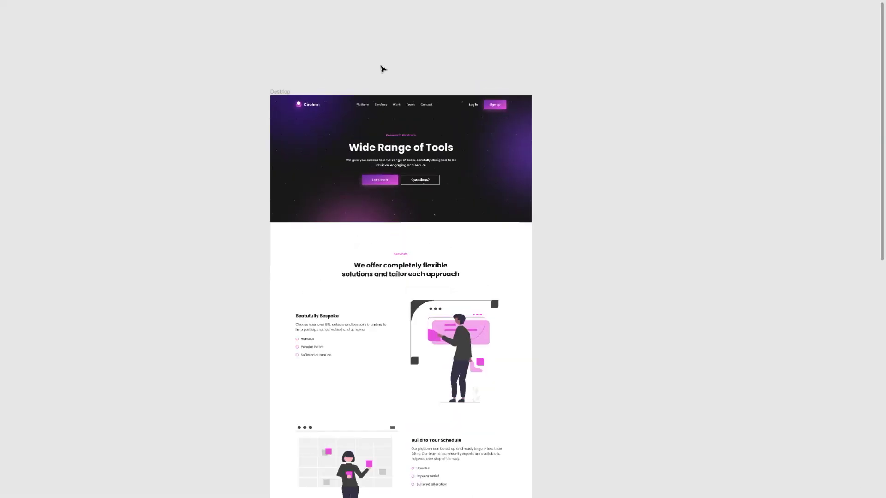
scroll(382, 67, up, 3)
scroll(428, 63, down, 1)
drag(432, 62, 425, 61)
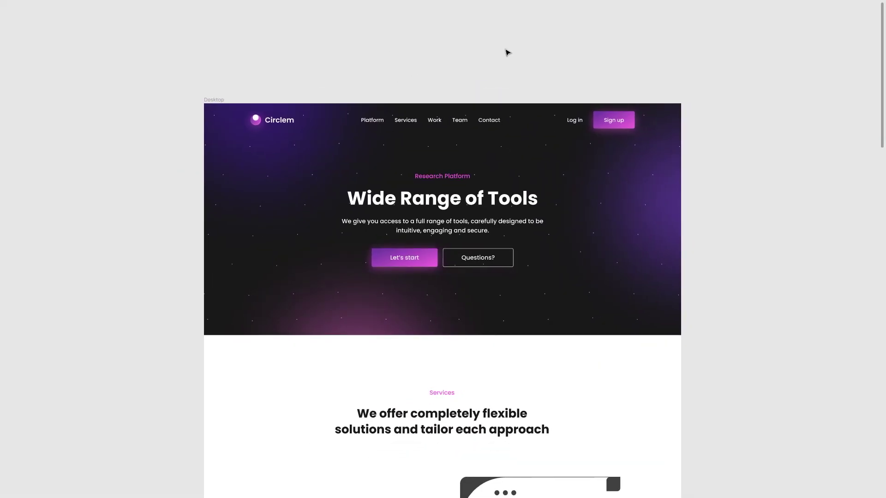
Scroll through the landing page from hero down to the footer and partway back.
scroll(738, 67, down, 3)
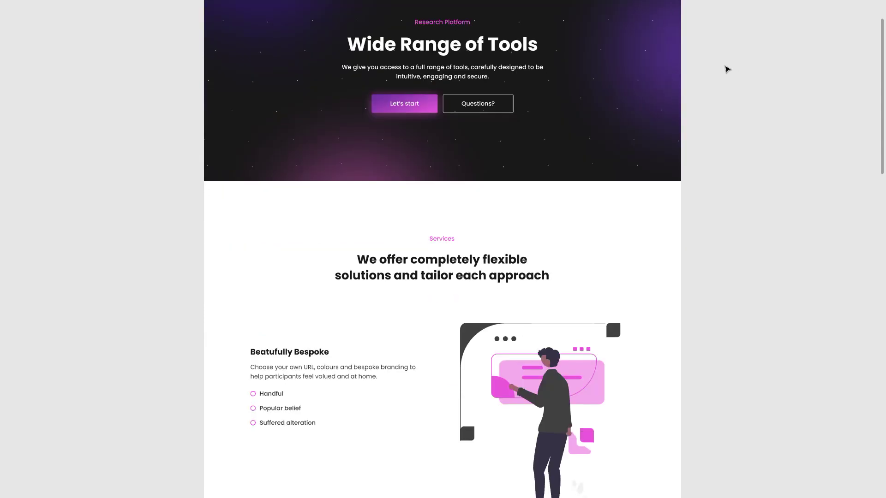
scroll(727, 67, down, 3)
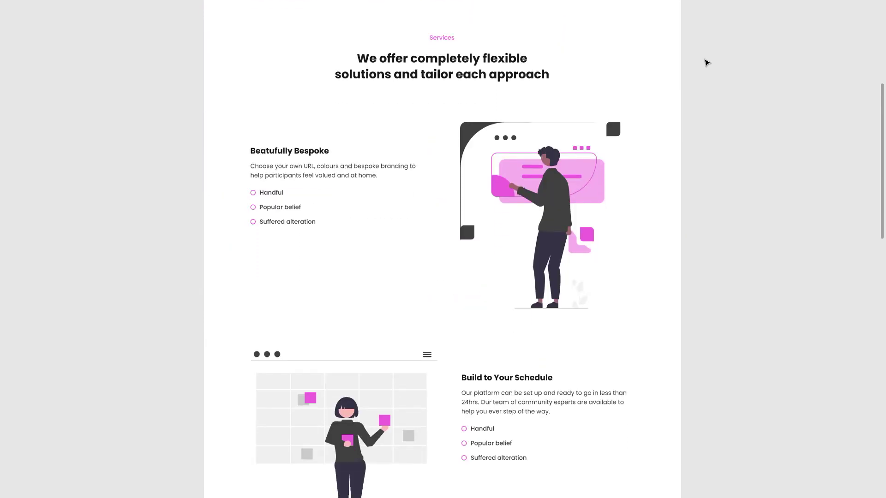
scroll(707, 62, down, 3)
scroll(707, 63, down, 3)
scroll(707, 63, down, 3)
scroll(707, 62, down, 2)
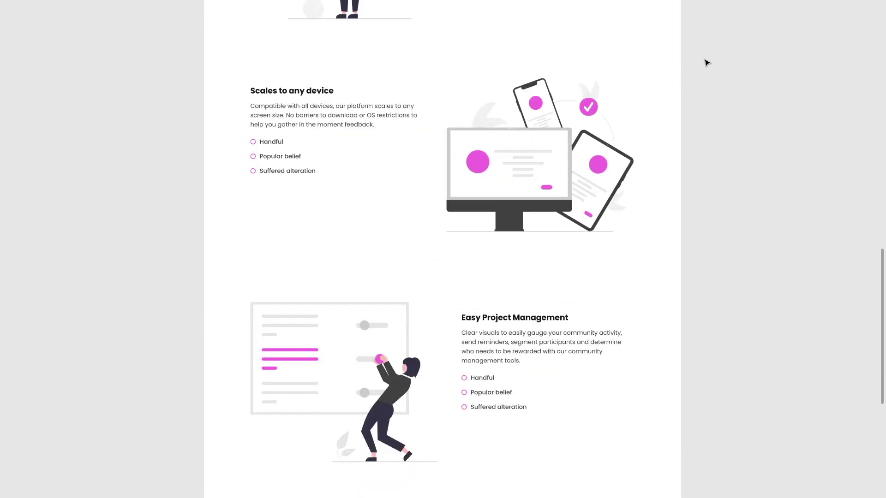
scroll(707, 63, down, 2)
scroll(707, 63, down, 3)
scroll(707, 62, down, 1)
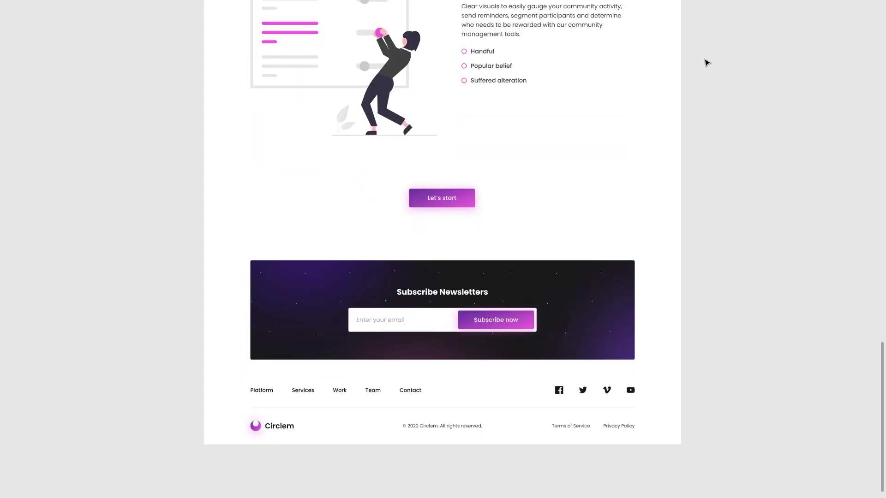
scroll(627, 261, down, 2)
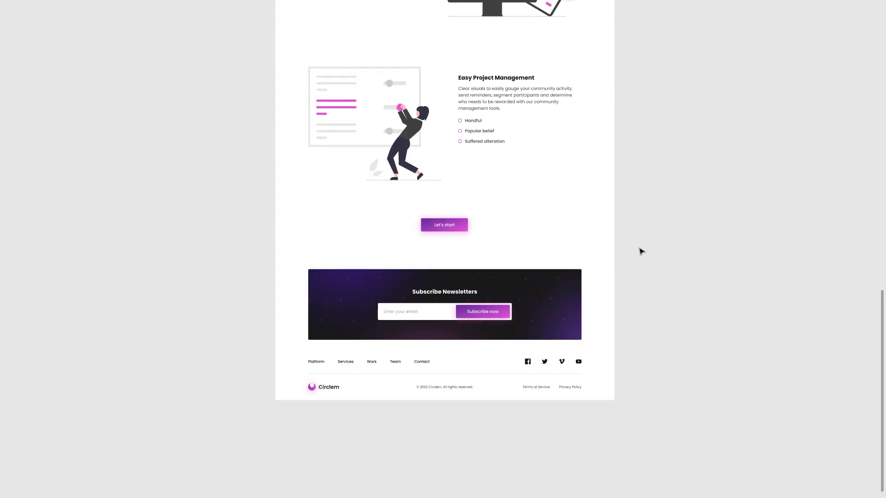
scroll(640, 252, up, 5)
scroll(640, 251, up, 3)
scroll(639, 251, up, 5)
scroll(642, 236, up, 1)
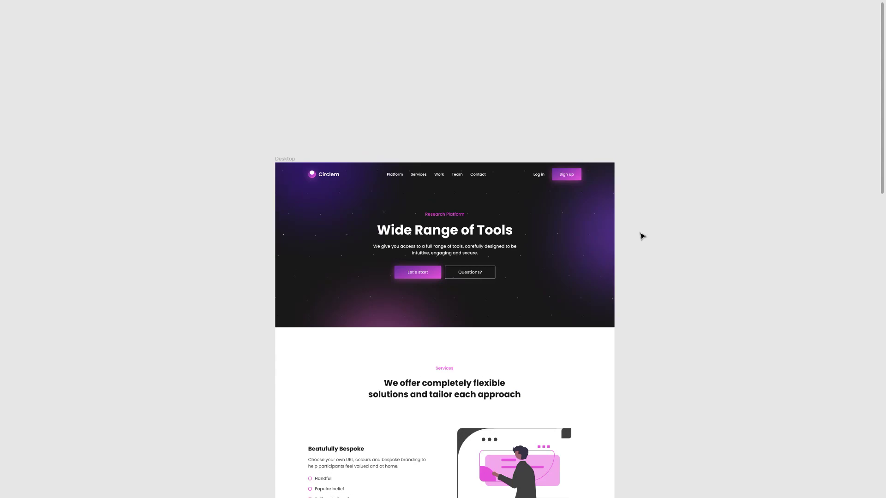
scroll(643, 237, up, 1)
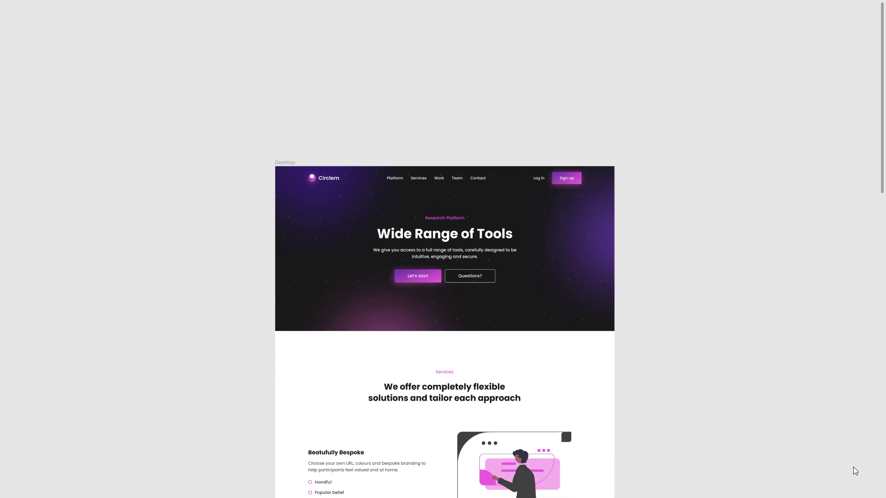